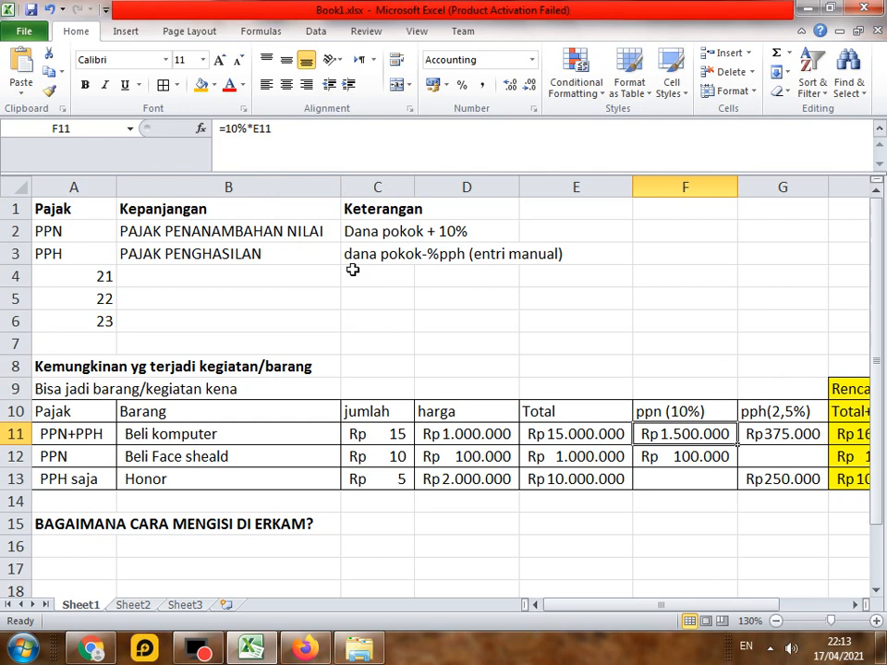
# Review the Pajak column's tax types PPN and PPH, including the PPH codes 21, 22 and 23
pyautogui.click(352, 271)
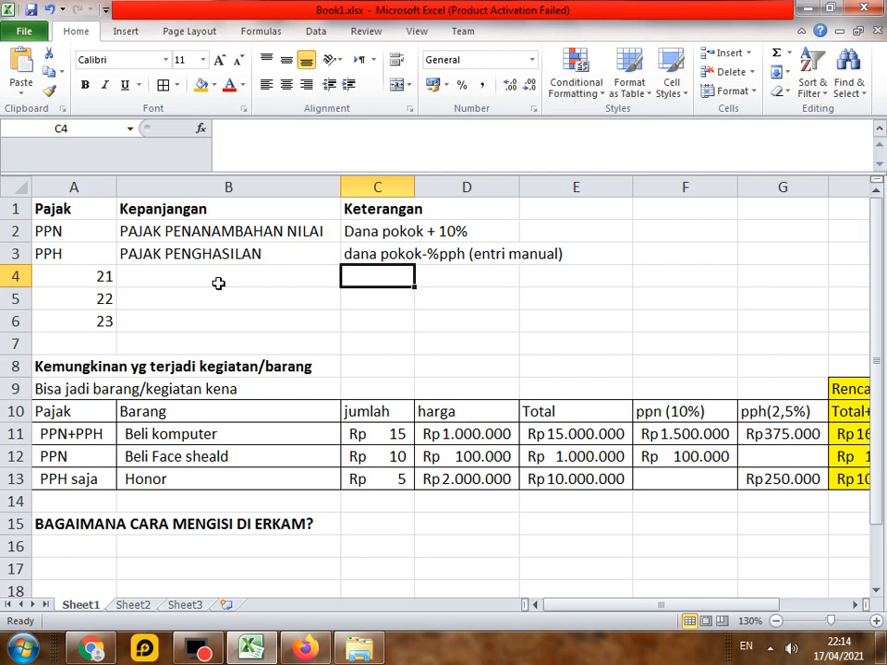
pyautogui.click(7, 231)
pyautogui.moveTo(8, 231); pyautogui.dragTo(8, 253)
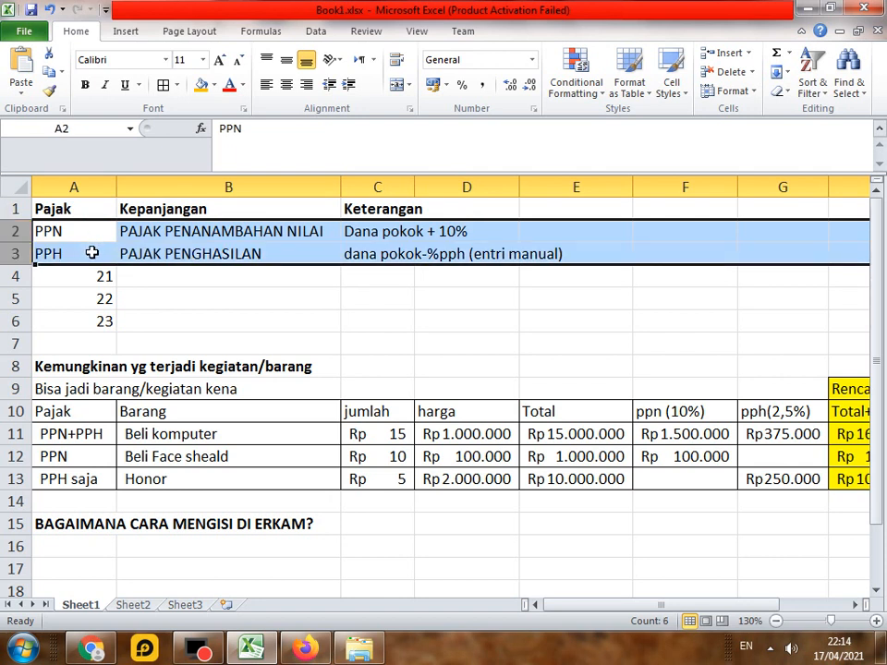
pyautogui.click(92, 252)
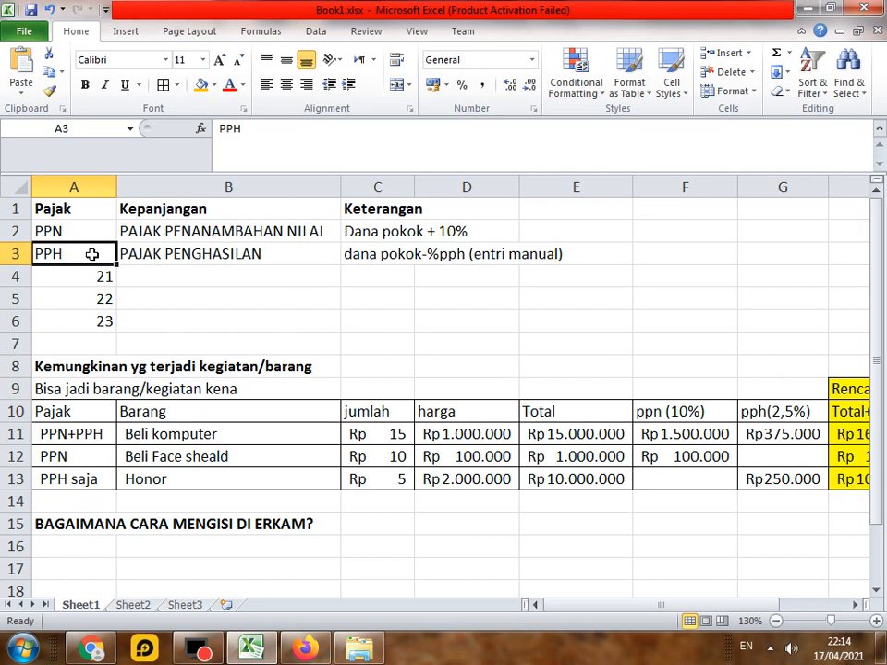
pyautogui.click(876, 622)
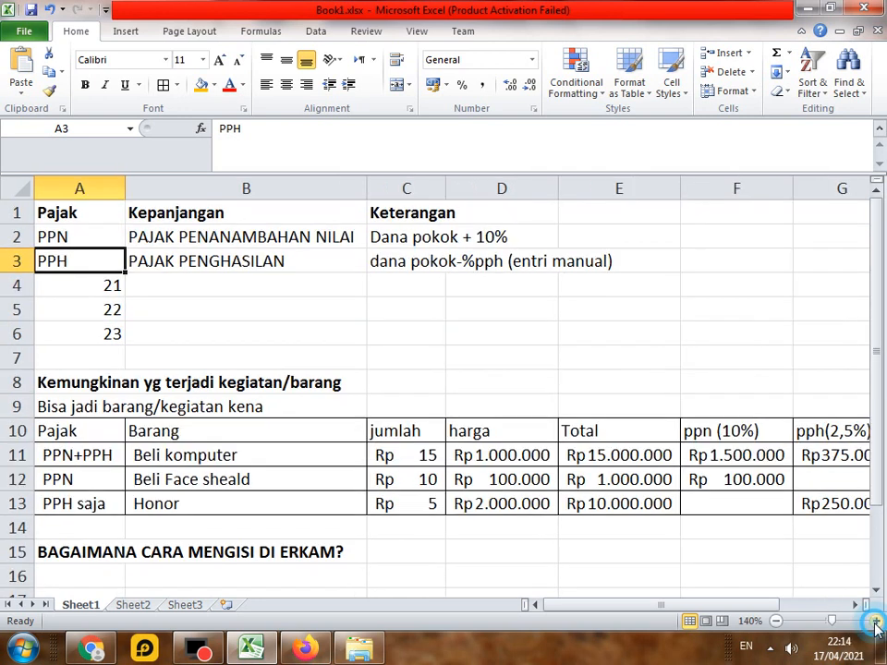
pyautogui.click(876, 622)
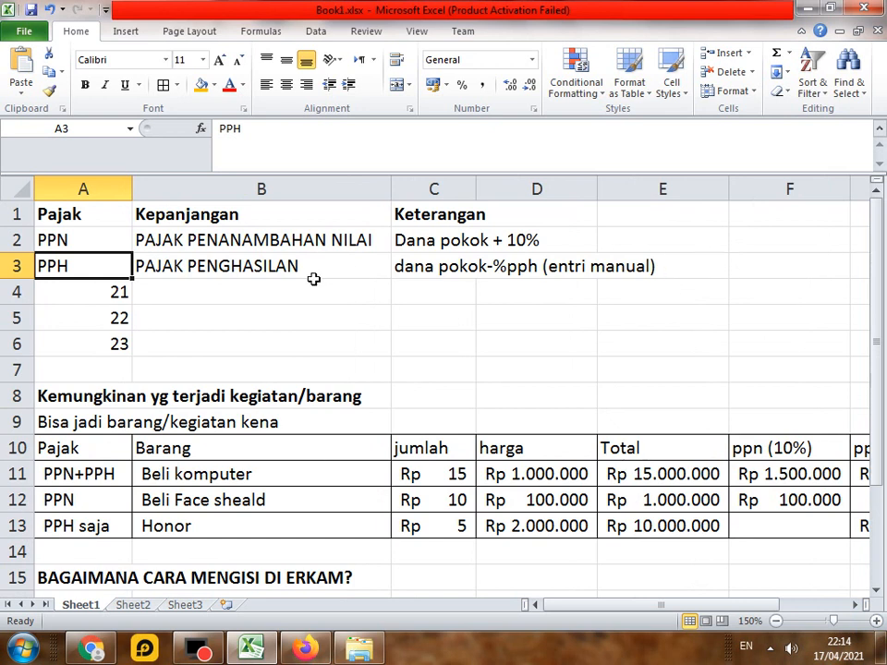
pyautogui.click(107, 218)
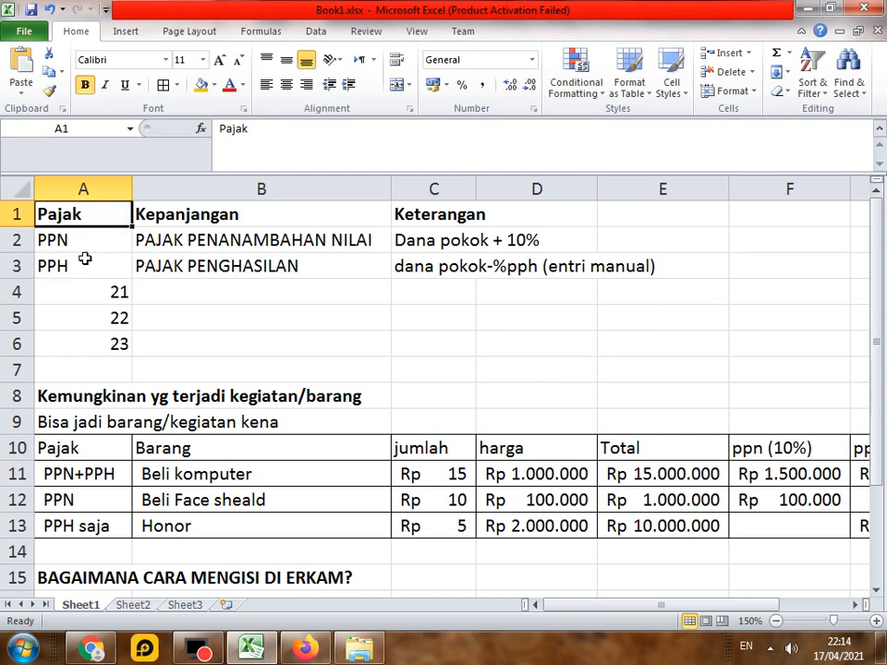
pyautogui.click(72, 241)
pyautogui.click(70, 265)
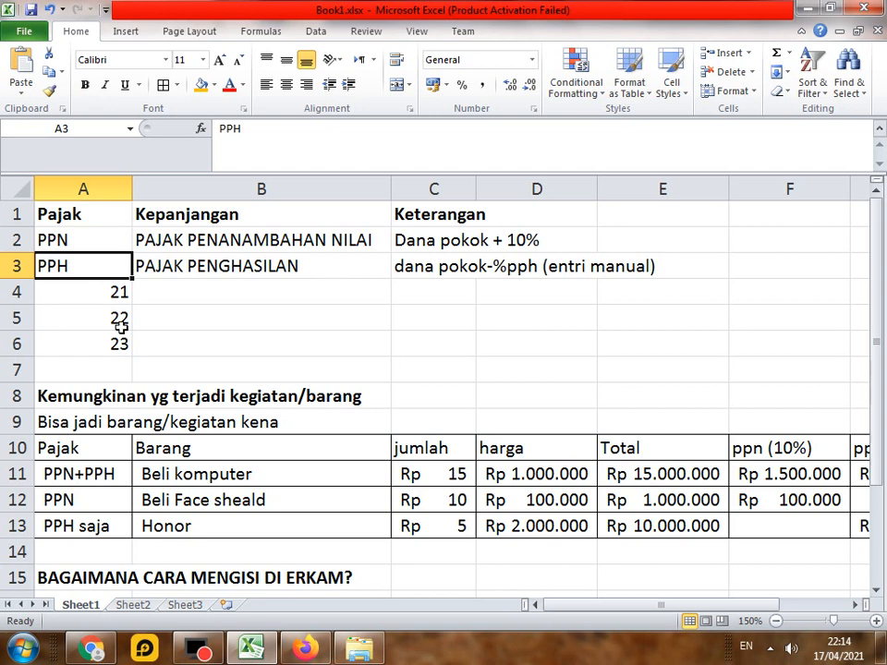
pyautogui.click(116, 293)
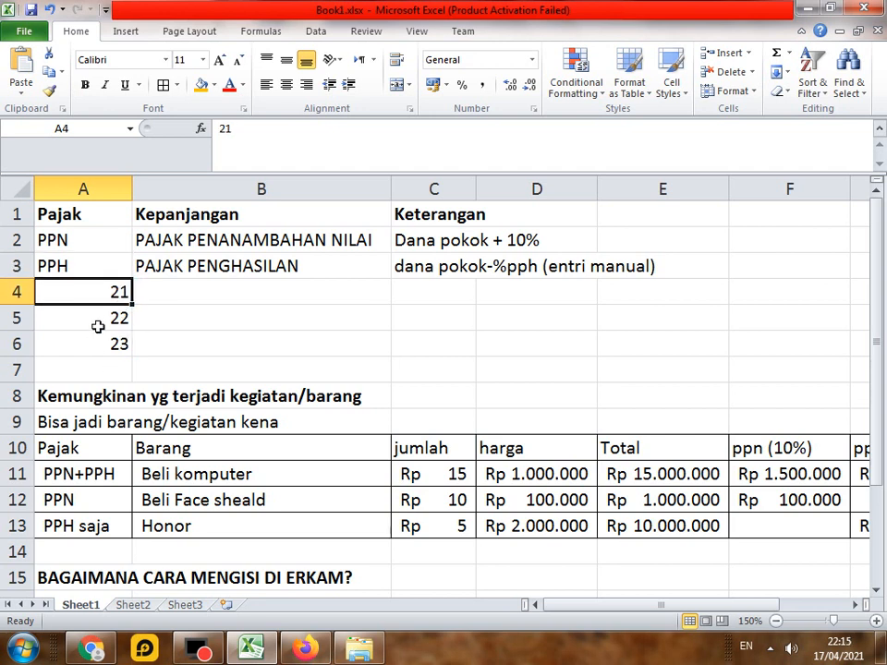
pyautogui.click(111, 317)
pyautogui.click(116, 343)
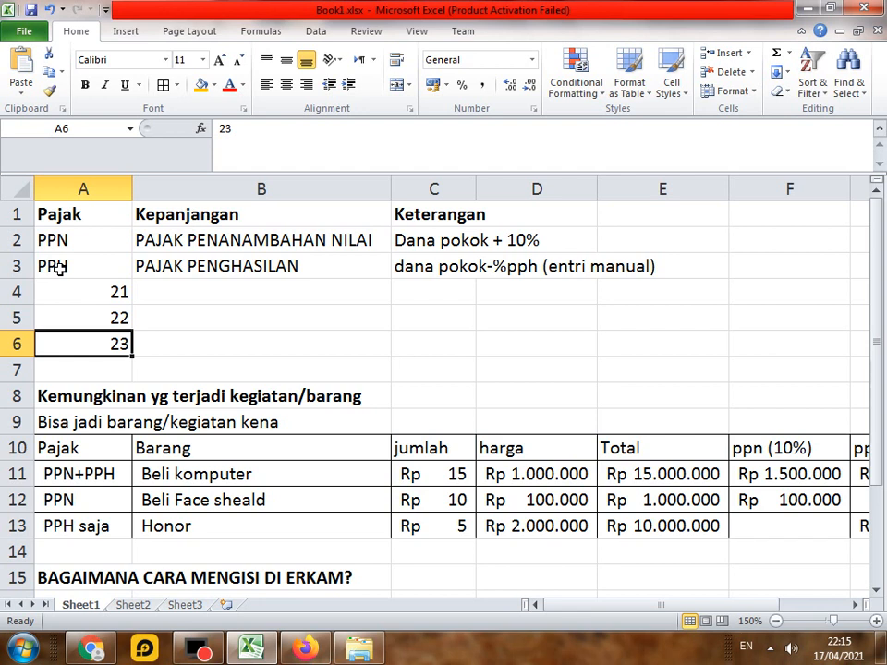
pyautogui.moveTo(82, 268); pyautogui.dragTo(97, 335)
# Read the full names and Keterangan calculation rules for PPN and PPH in the tax reference rows
pyautogui.click(78, 238)
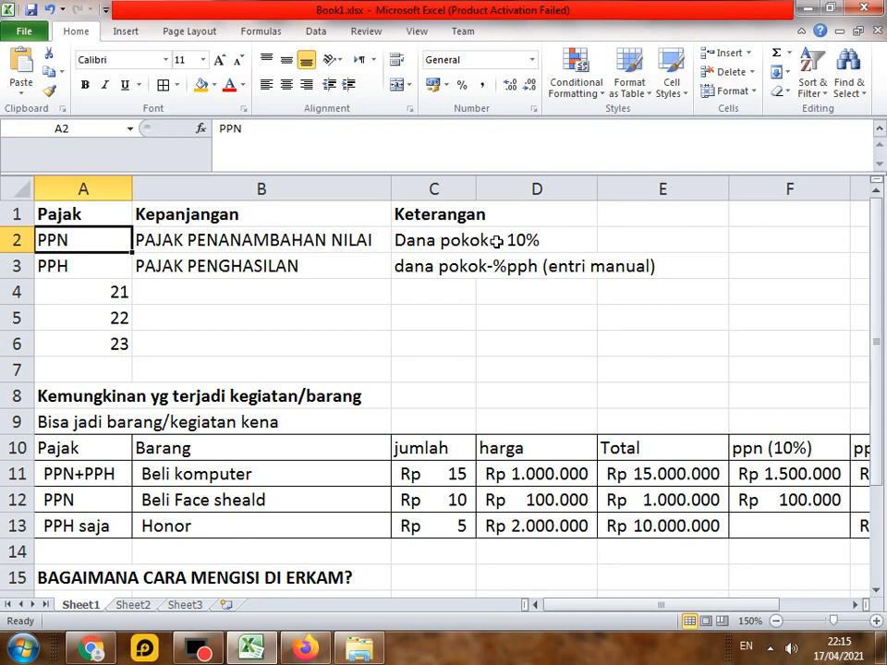
pyautogui.click(535, 240)
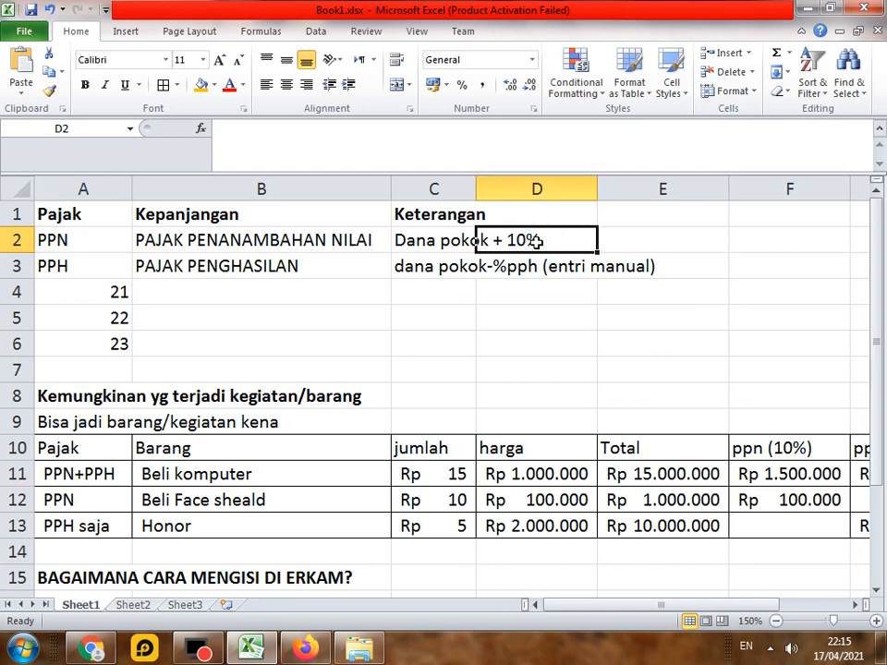
pyautogui.click(434, 230)
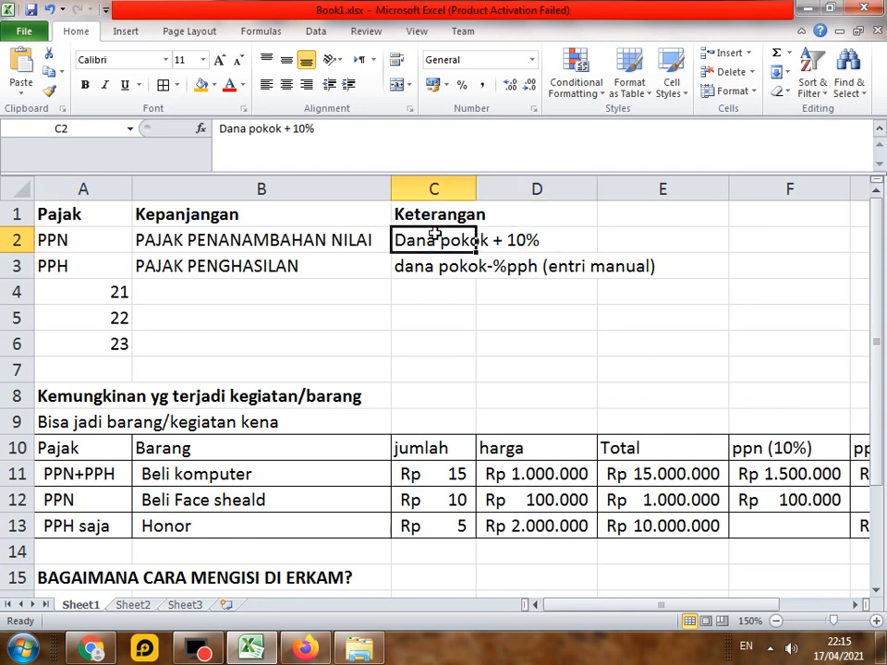
pyautogui.click(206, 238)
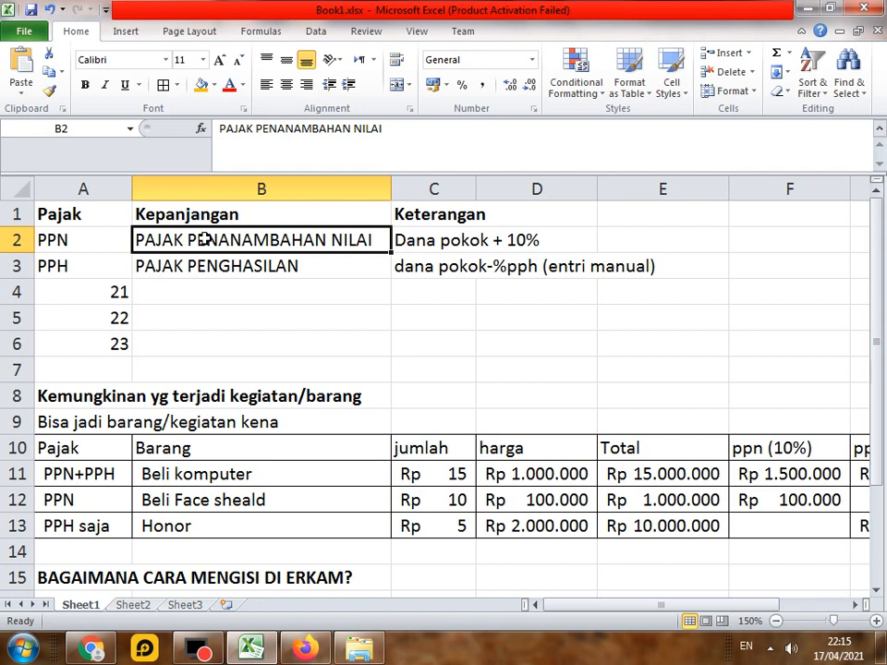
pyautogui.click(205, 264)
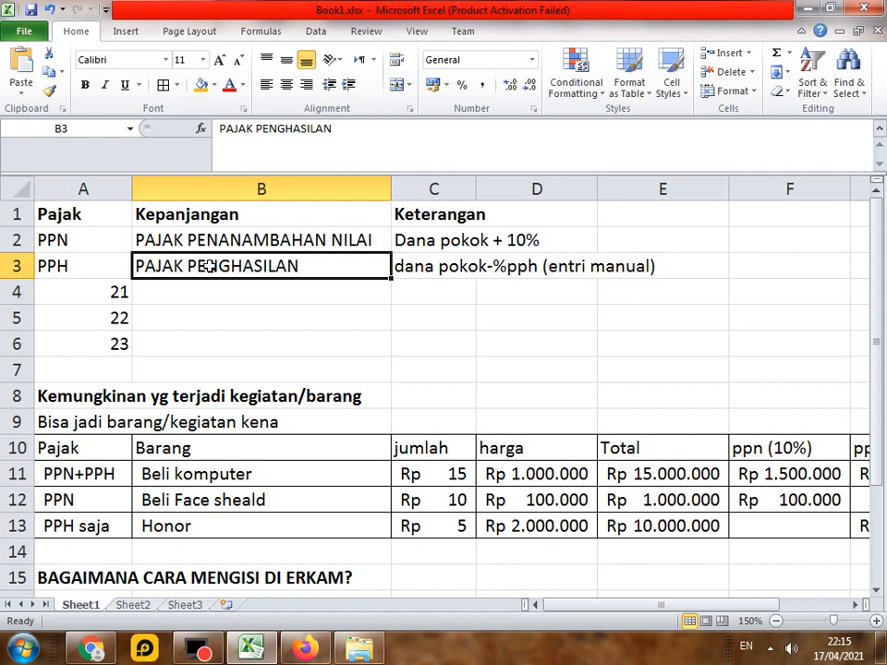
pyautogui.click(436, 265)
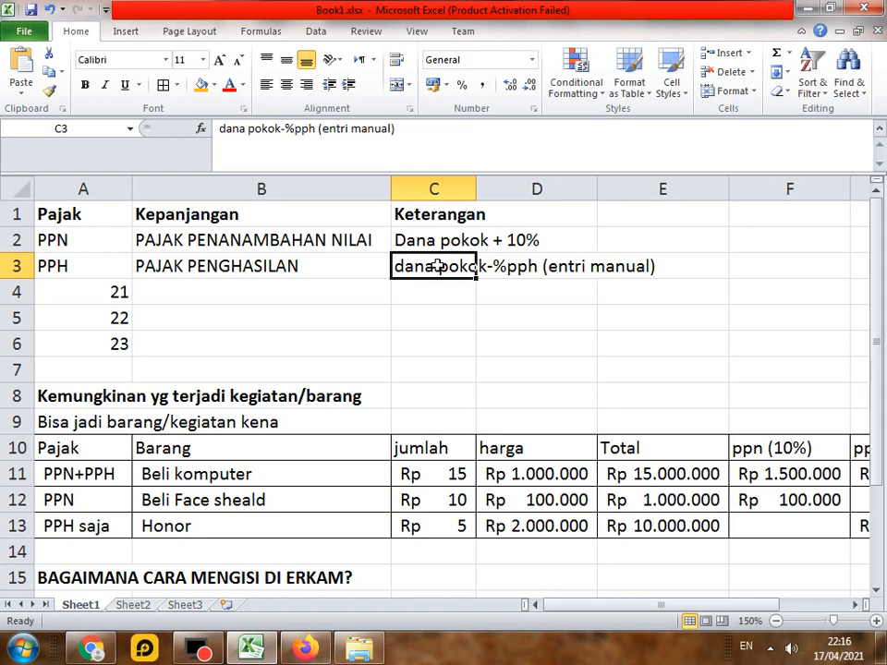
# Examine the three possible tax cases, PPN+PPH, PPN and PPH saja, in the goods and activities table
pyautogui.moveTo(873, 236); pyautogui.dragTo(882, 303)
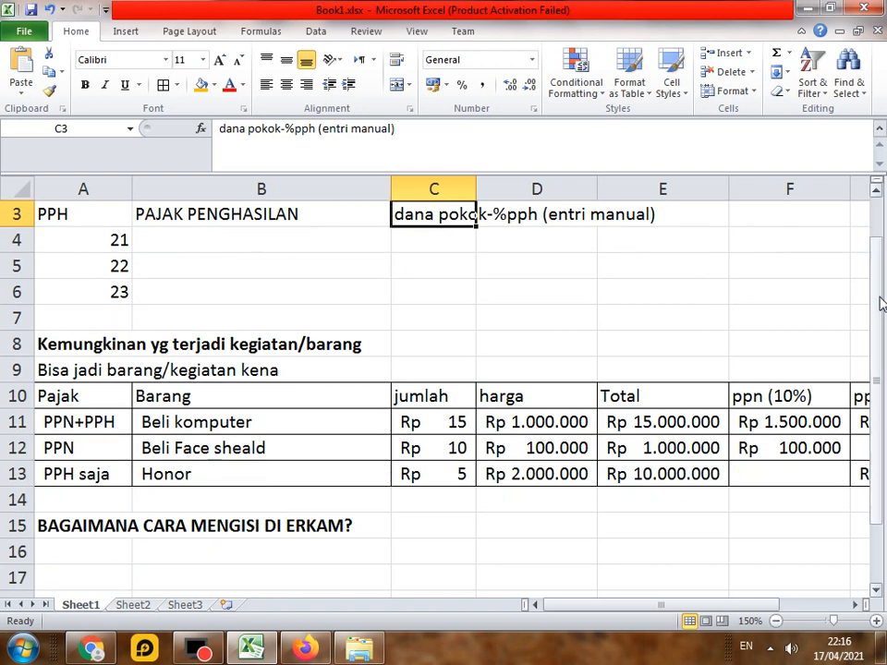
pyautogui.click(58, 423)
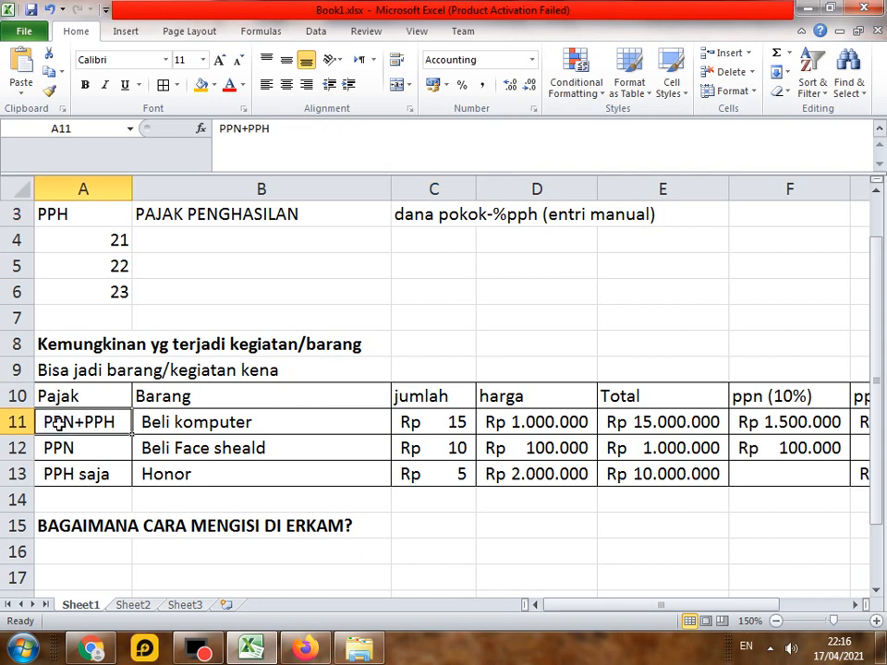
pyautogui.click(63, 448)
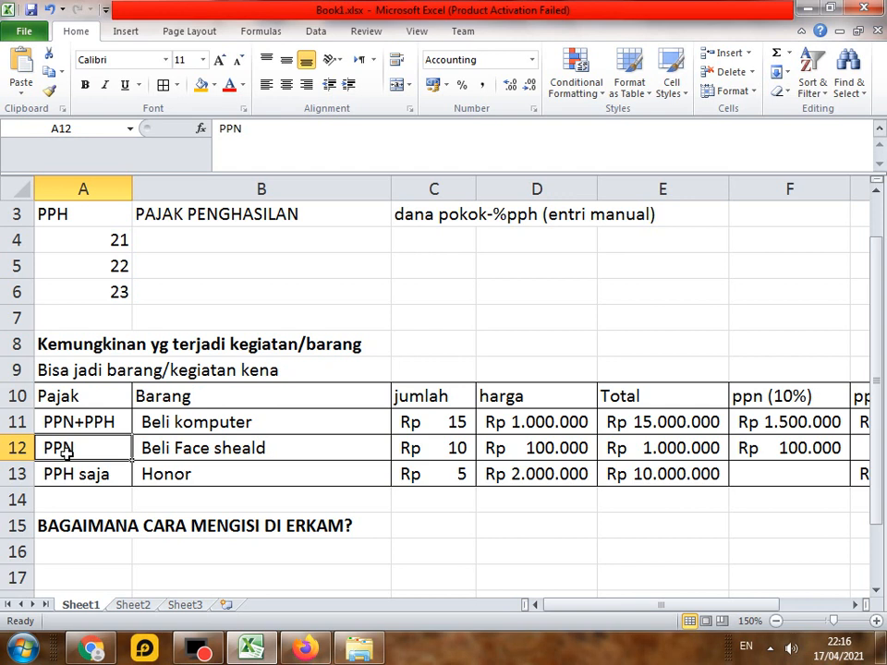
pyautogui.click(74, 474)
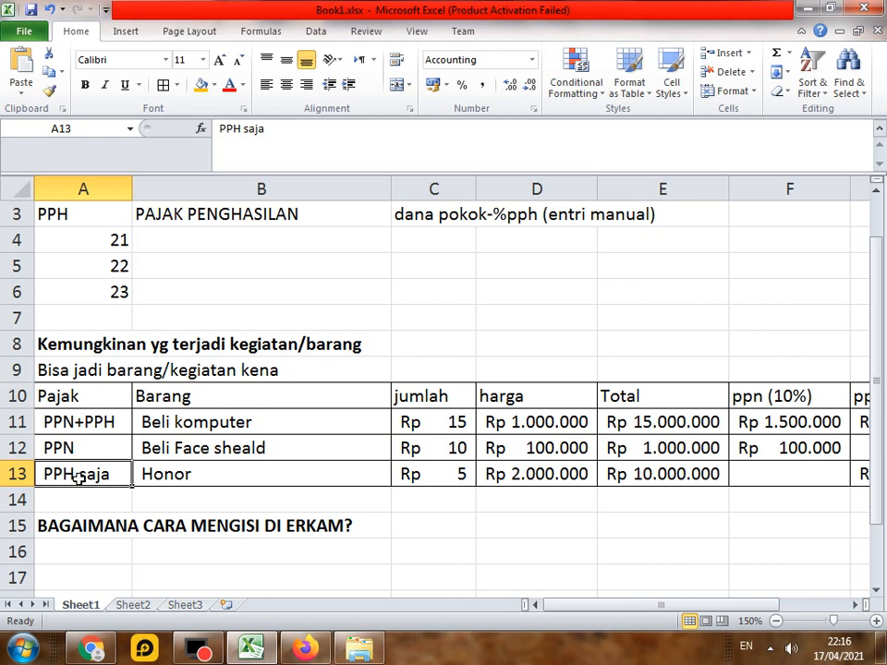
# Inspect the Beli komputer row's jumlah, harga and Total cells, including how the total is calculated
pyautogui.moveTo(584, 605); pyautogui.dragTo(545, 606)
pyautogui.click(148, 421)
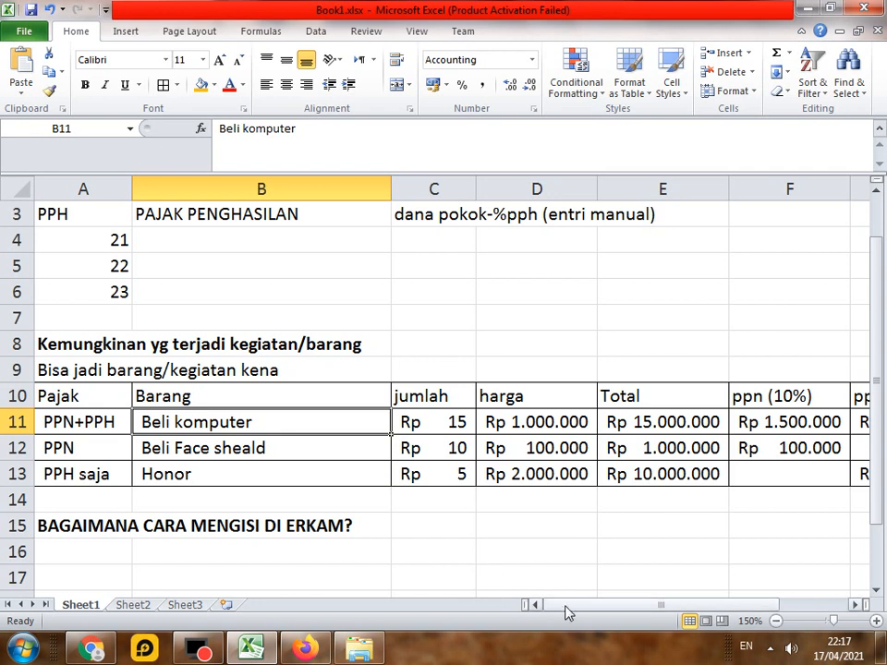
pyautogui.moveTo(565, 606); pyautogui.dragTo(589, 605)
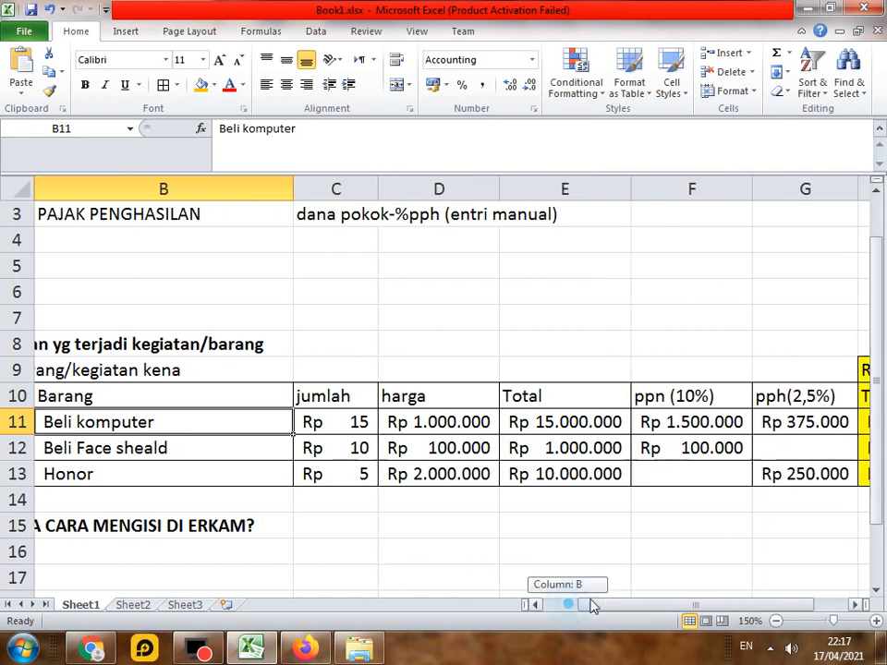
pyautogui.click(356, 423)
pyautogui.click(431, 423)
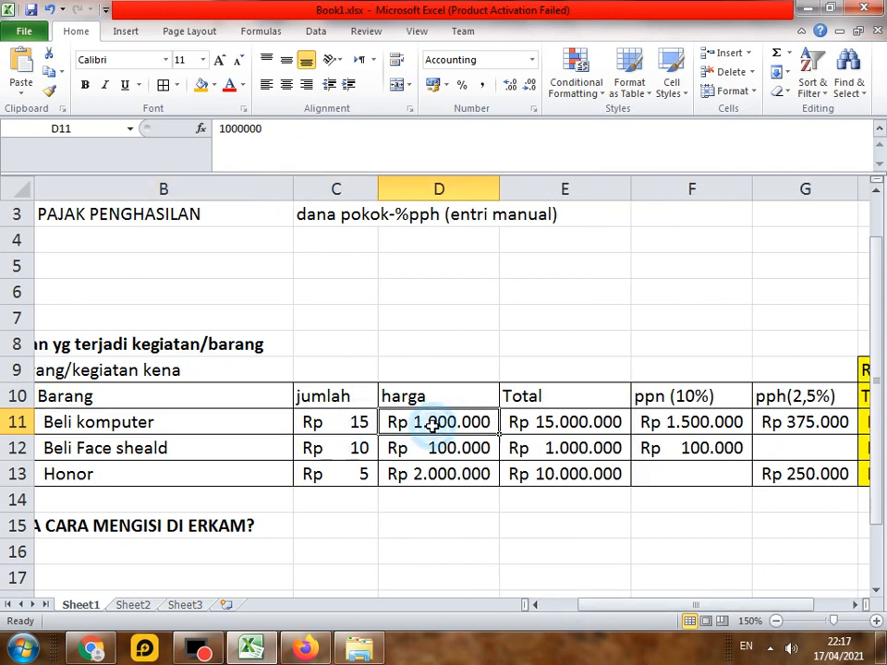
pyautogui.click(551, 423)
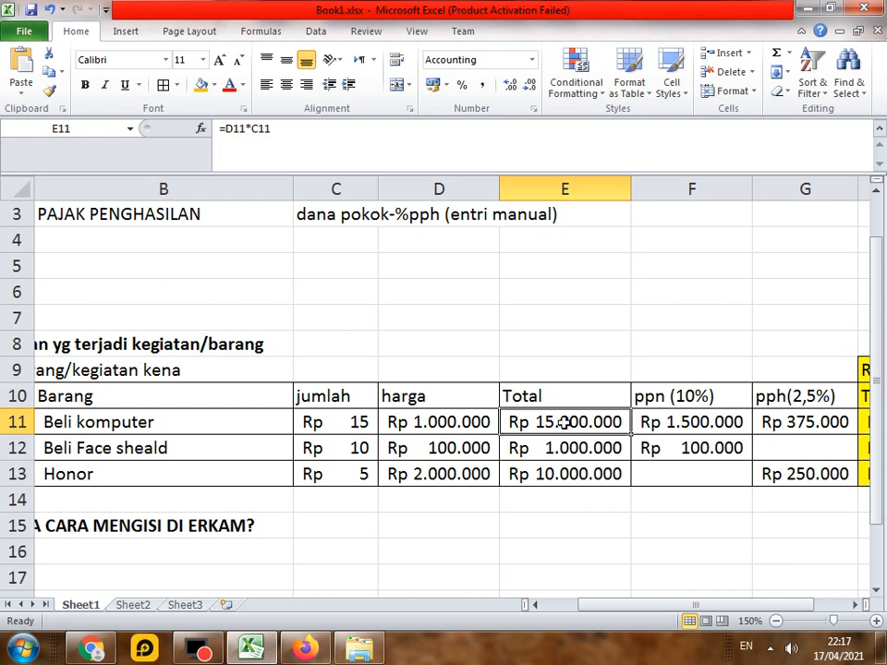
pyautogui.moveTo(669, 607); pyautogui.dragTo(610, 608)
pyautogui.click(205, 426)
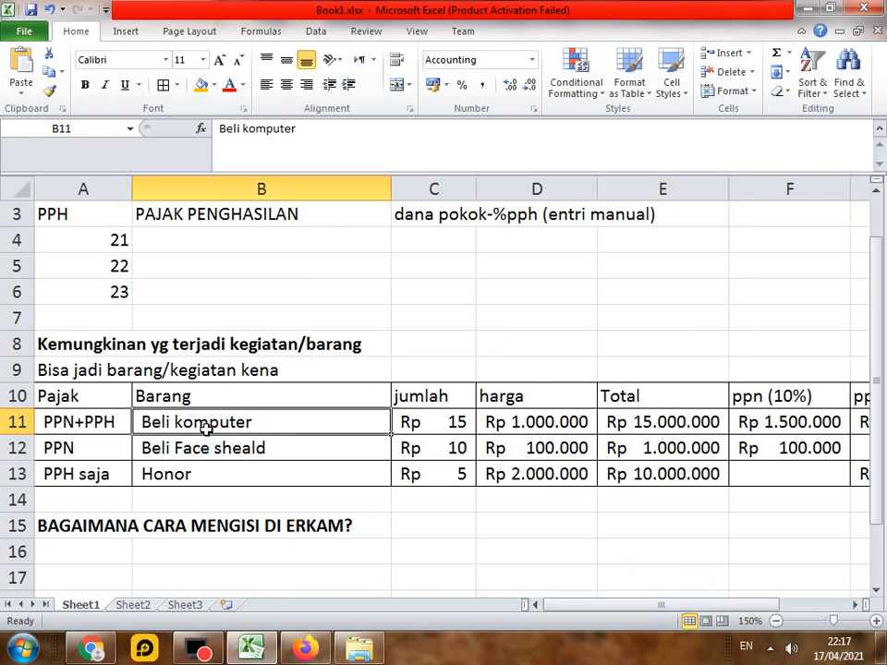
pyautogui.click(649, 424)
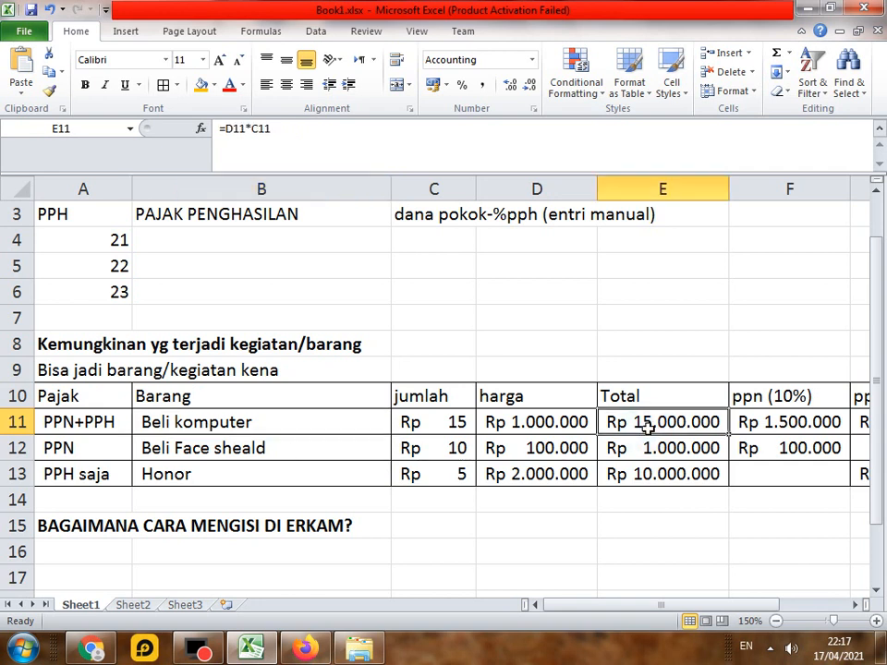
# Check how the Beli komputer row's ppn (10%) amount is calculated from its Total
pyautogui.moveTo(745, 605); pyautogui.dragTo(778, 607)
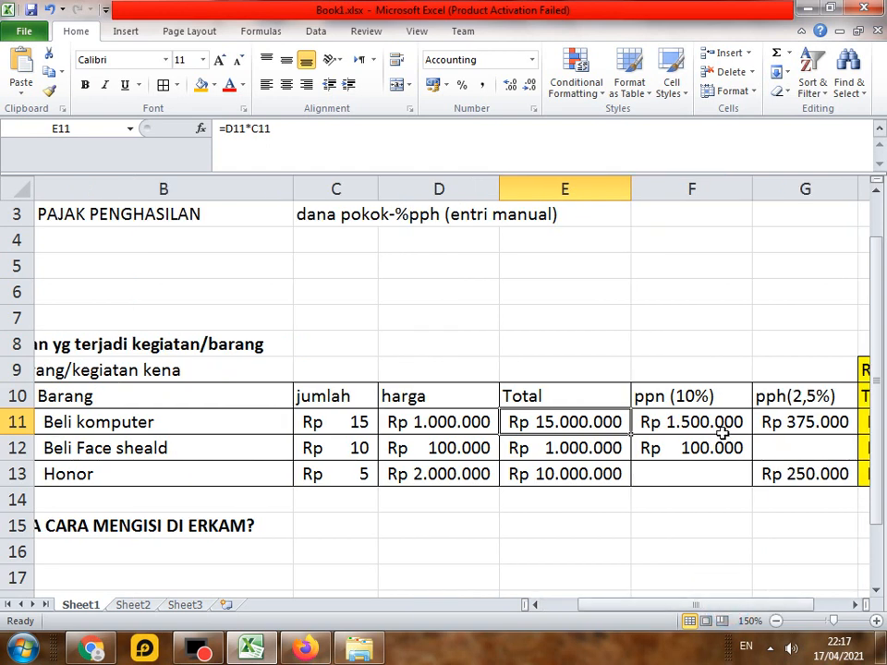
pyautogui.click(699, 424)
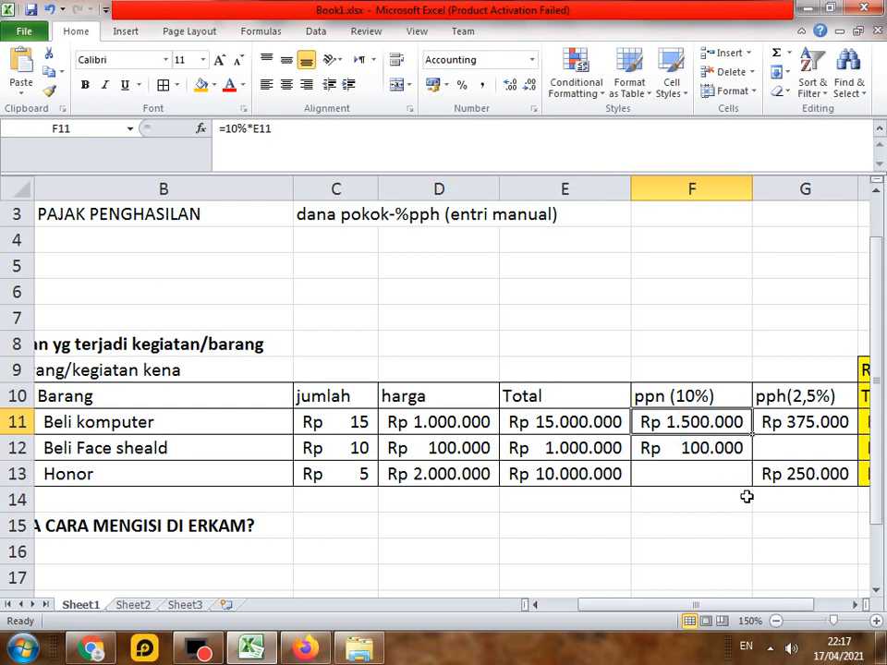
pyautogui.moveTo(613, 607); pyautogui.dragTo(550, 618)
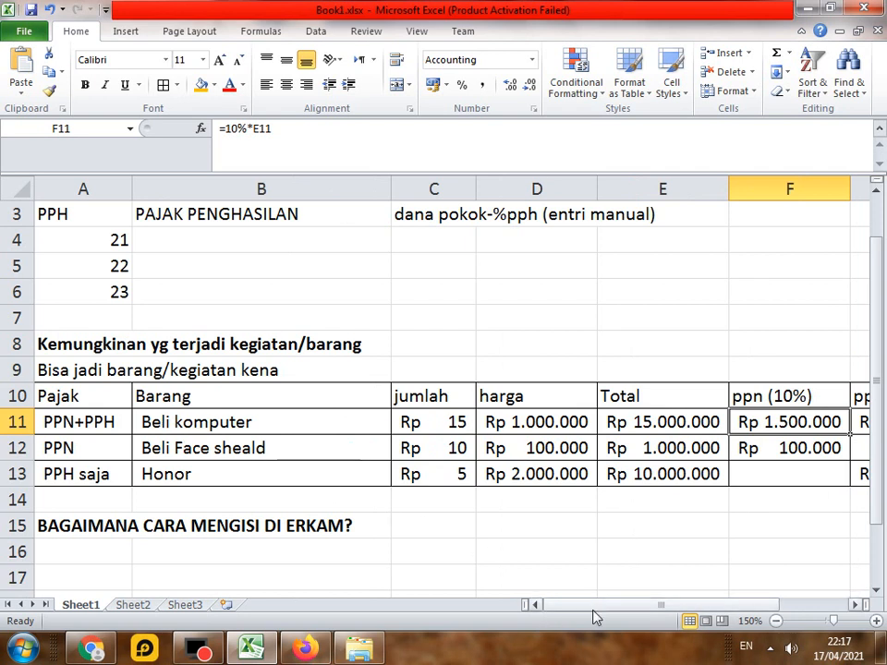
pyautogui.moveTo(588, 606); pyautogui.dragTo(620, 607)
pyautogui.click(590, 421)
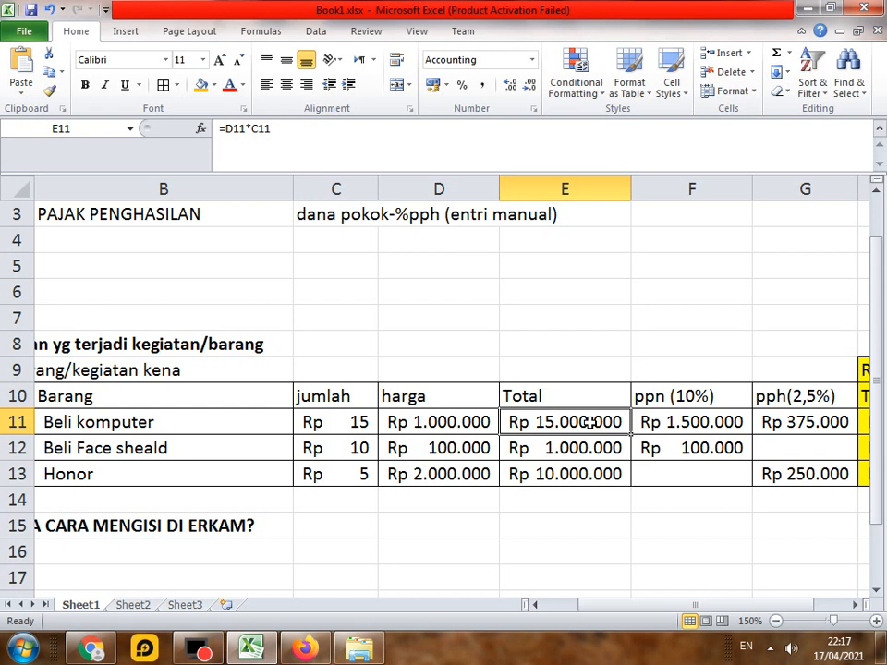
# Examine the Rencana Total+ppn cell for Beli komputer and compare it with the row's Total and ppn amounts
pyautogui.click(855, 607)
pyautogui.click(856, 607)
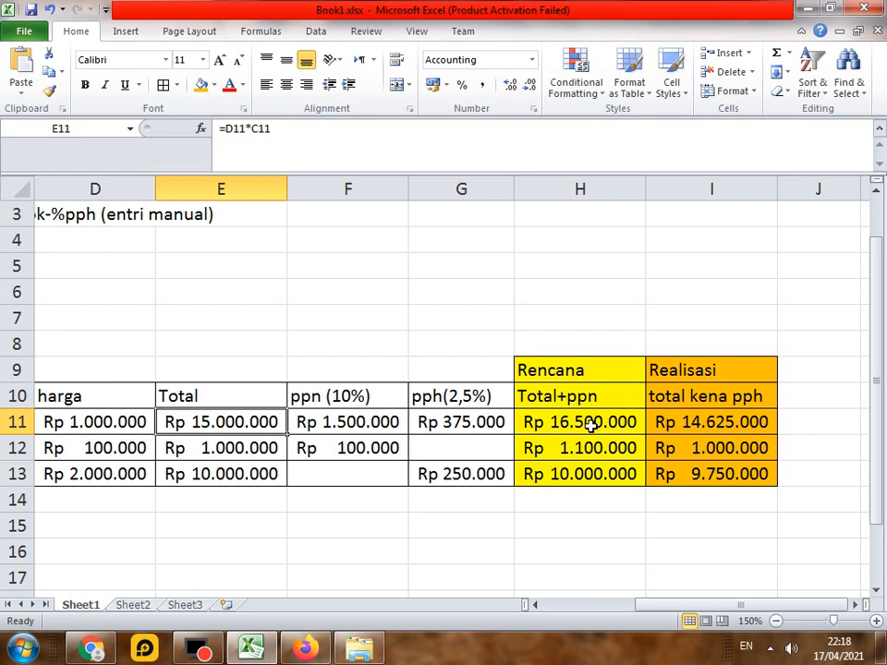
pyautogui.moveTo(541, 368); pyautogui.dragTo(602, 422)
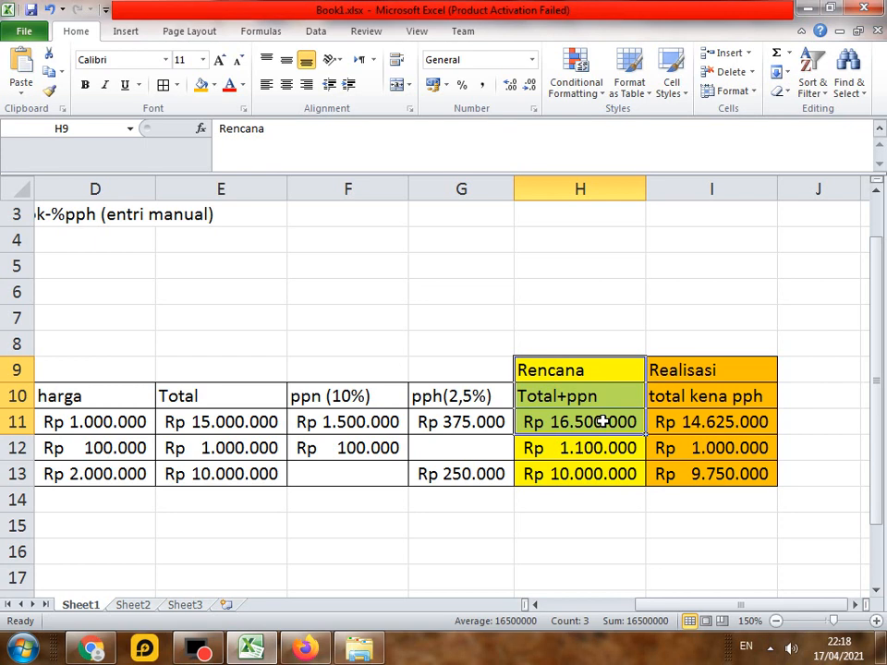
pyautogui.click(602, 422)
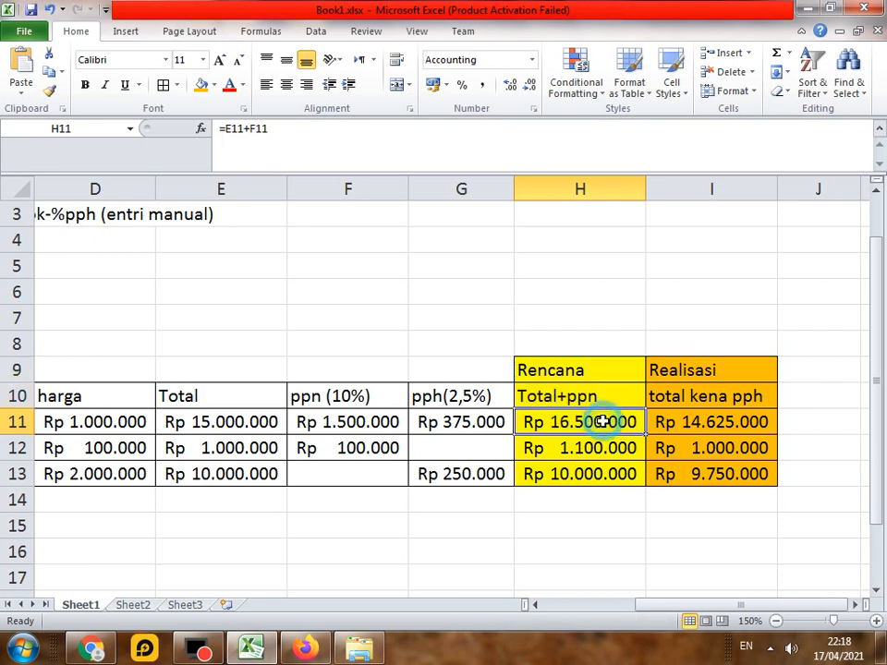
pyautogui.click(205, 427)
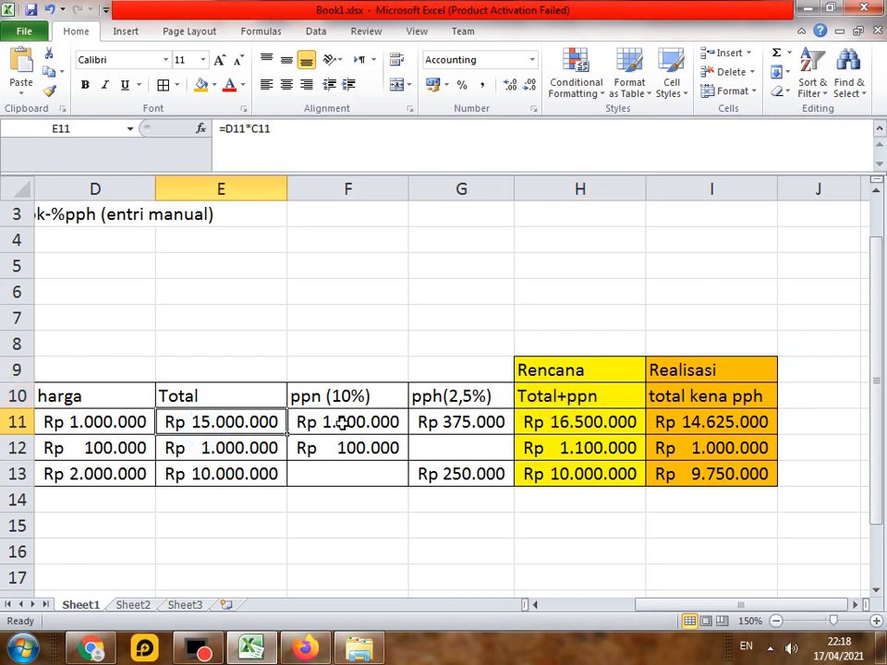
pyautogui.click(602, 422)
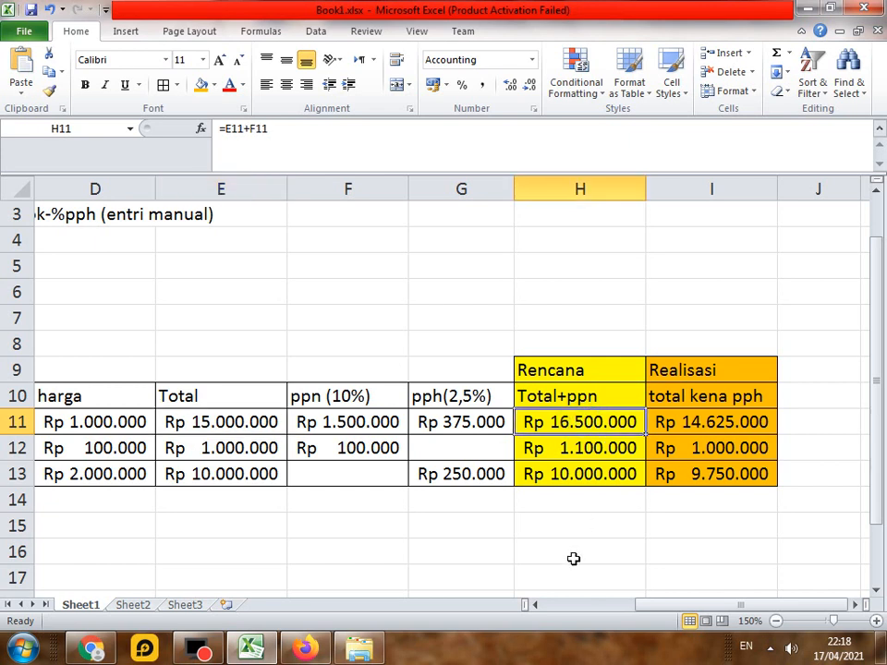
pyautogui.moveTo(676, 605); pyautogui.dragTo(584, 604)
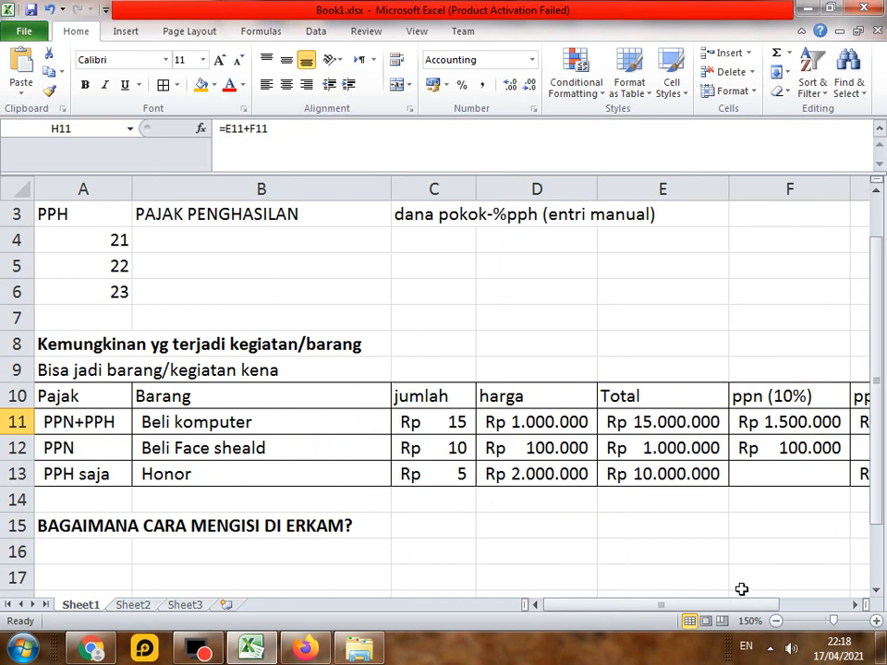
# Inspect the Realisasi total kena pph cell for Beli komputer and compare it with the row's Total and pph(2,5%) amounts
pyautogui.moveTo(685, 605); pyautogui.dragTo(753, 604)
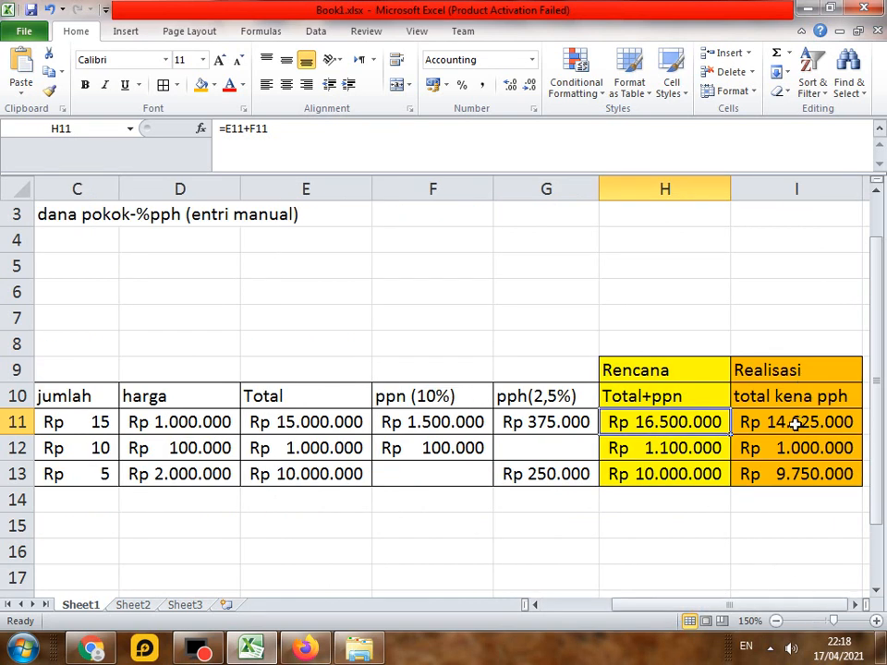
pyautogui.click(794, 423)
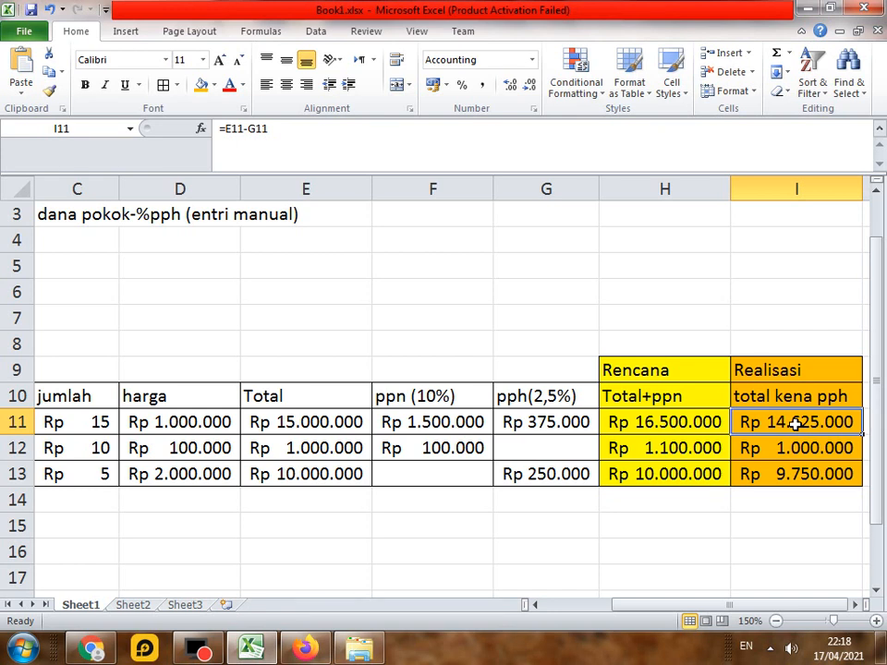
pyautogui.click(263, 421)
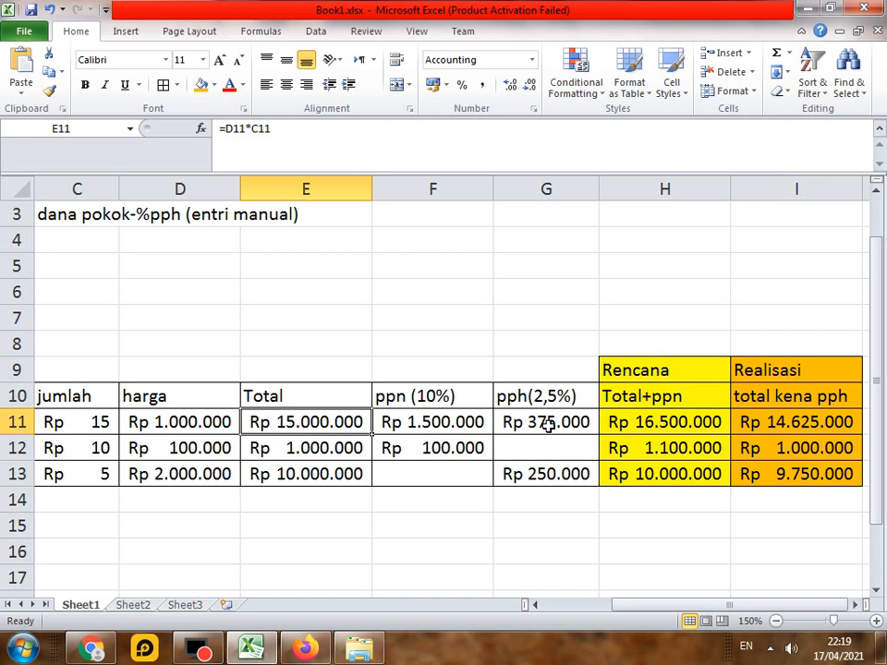
pyautogui.click(788, 422)
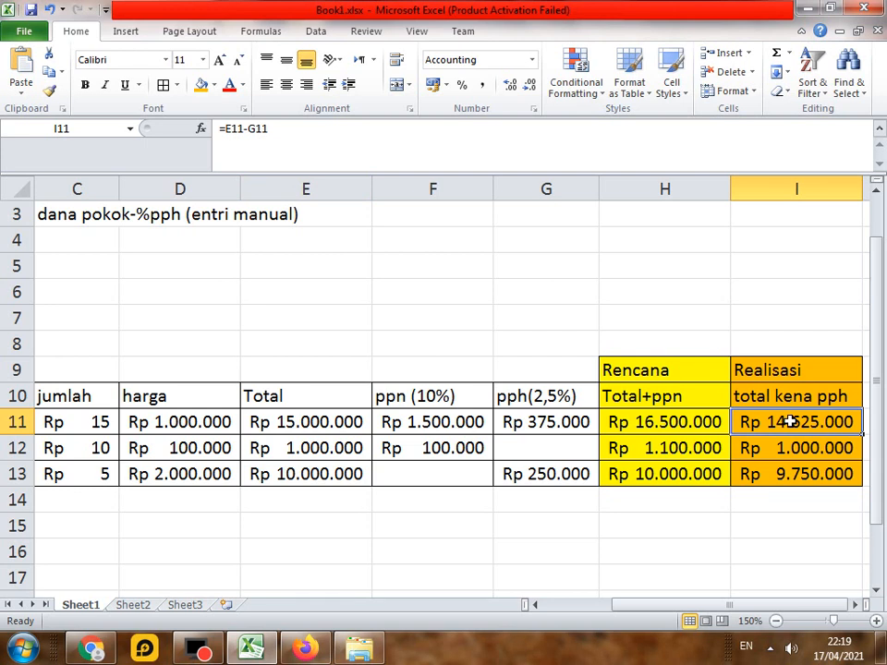
pyautogui.moveTo(799, 369); pyautogui.dragTo(801, 419)
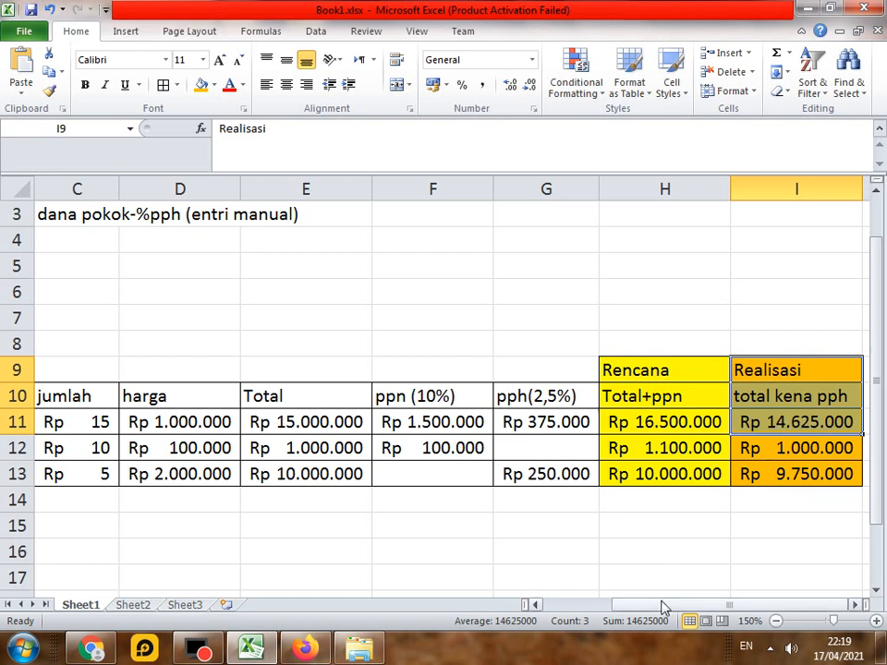
# Examine the Beli Face sheald row's tax type, jumlah, harga and Total, including how the total is calculated
pyautogui.moveTo(661, 607); pyautogui.dragTo(574, 601)
pyautogui.click(176, 446)
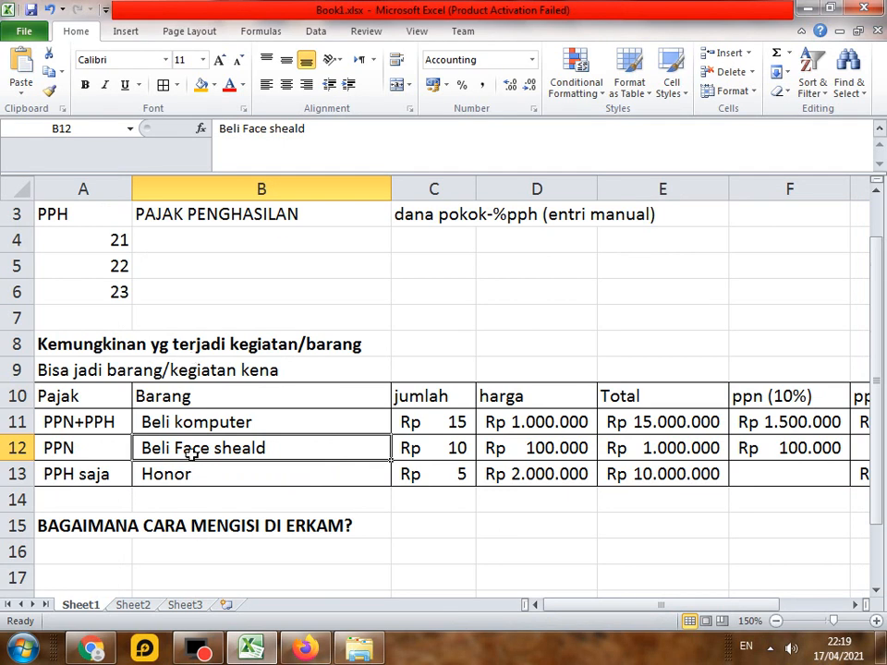
pyautogui.click(80, 451)
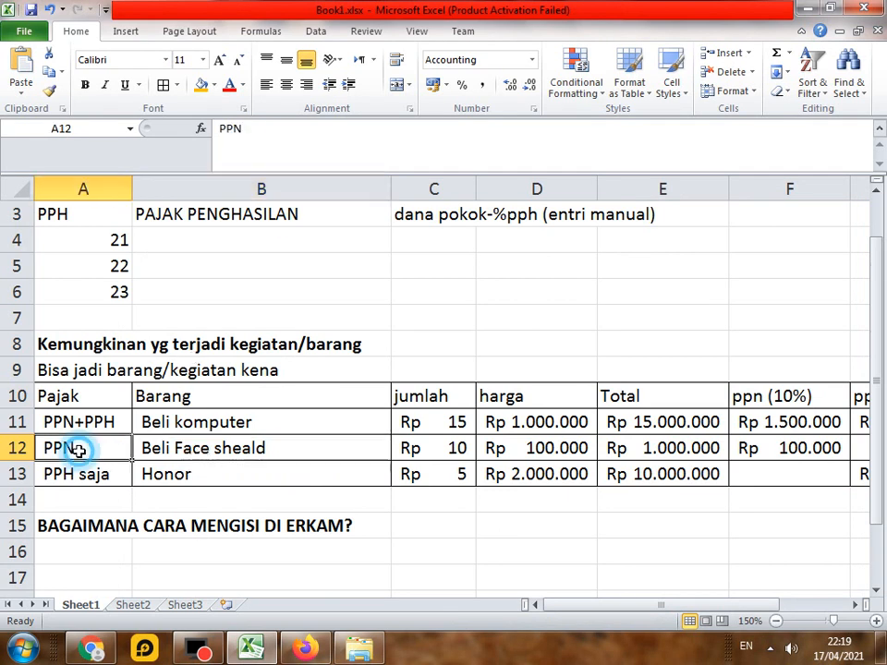
pyautogui.moveTo(569, 605); pyautogui.dragTo(601, 592)
pyautogui.click(452, 448)
pyautogui.click(538, 450)
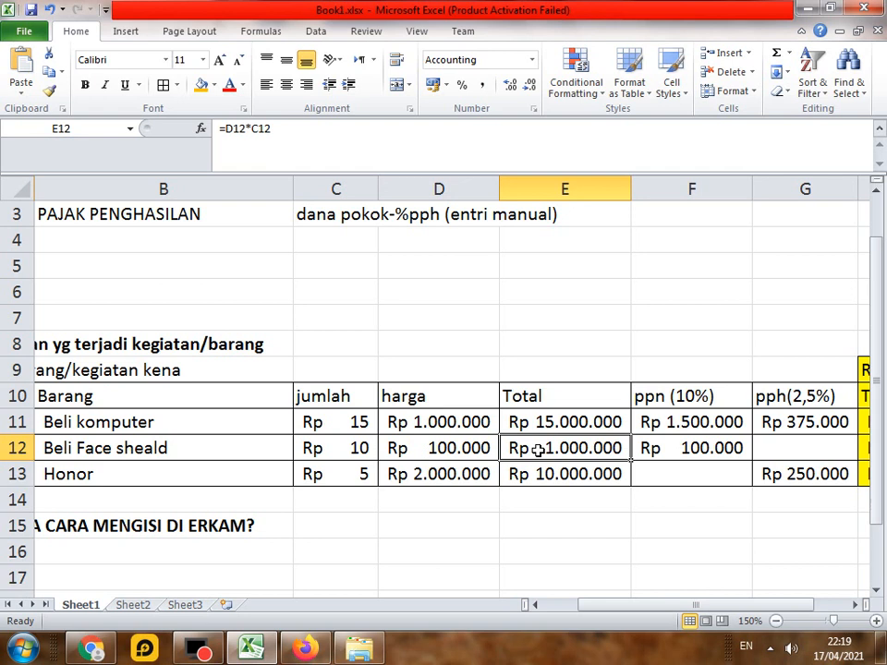
pyautogui.click(461, 449)
pyautogui.click(347, 453)
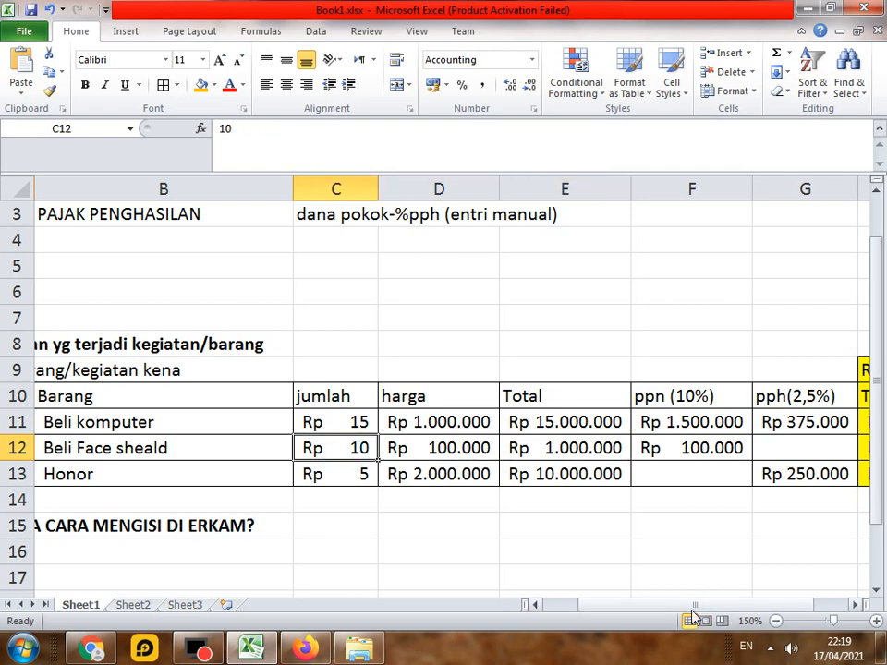
# Check how Beli Face sheald's ppn (10%) amount and Rencana Total+ppn are calculated from the row's Total
pyautogui.moveTo(694, 607); pyautogui.dragTo(729, 607)
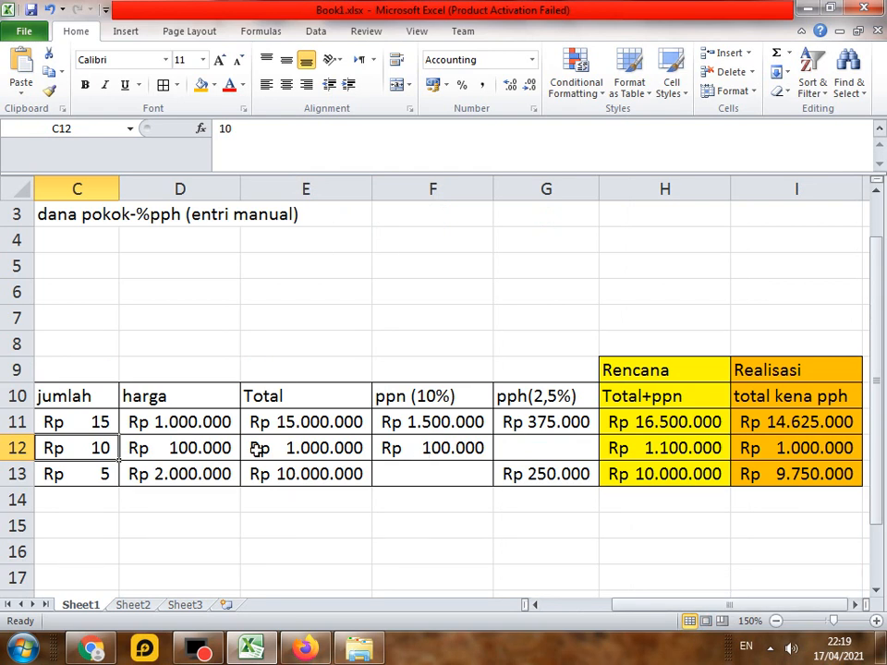
pyautogui.click(300, 448)
pyautogui.click(429, 447)
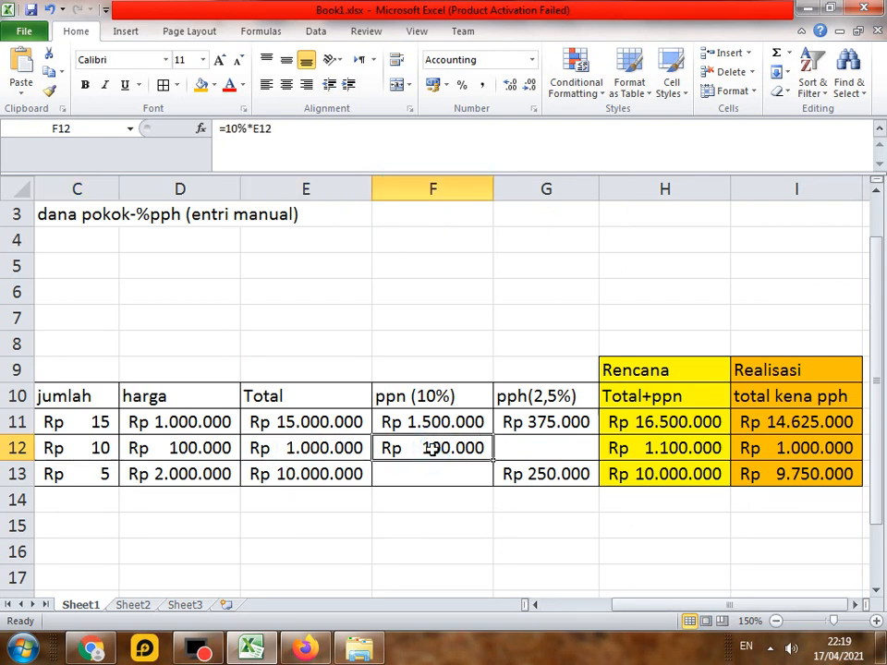
pyautogui.click(322, 448)
pyautogui.click(444, 448)
pyautogui.click(662, 450)
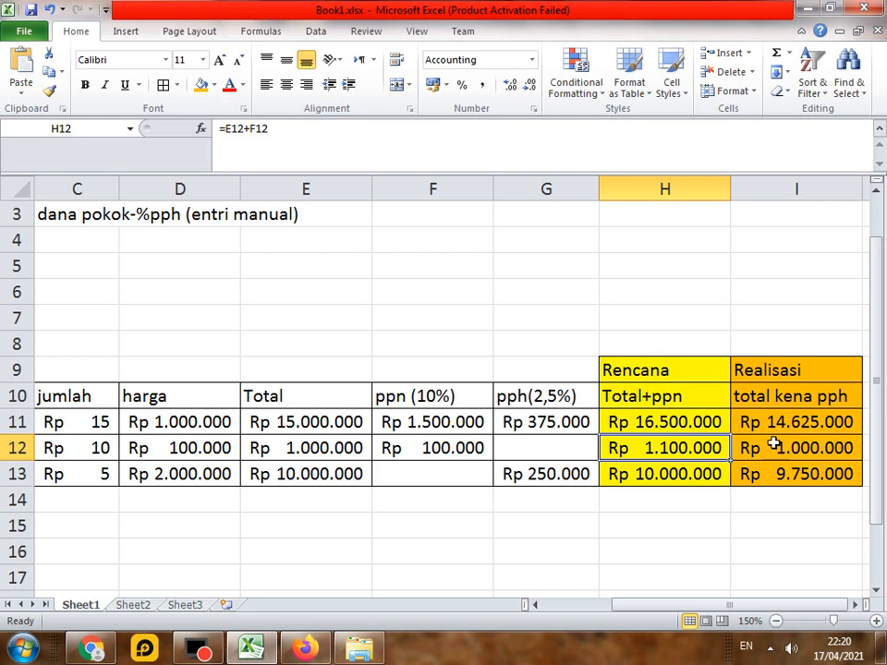
# Compare the Realisasi total kena pph cell for Beli Face sheald with the row's Rencana amount
pyautogui.click(781, 447)
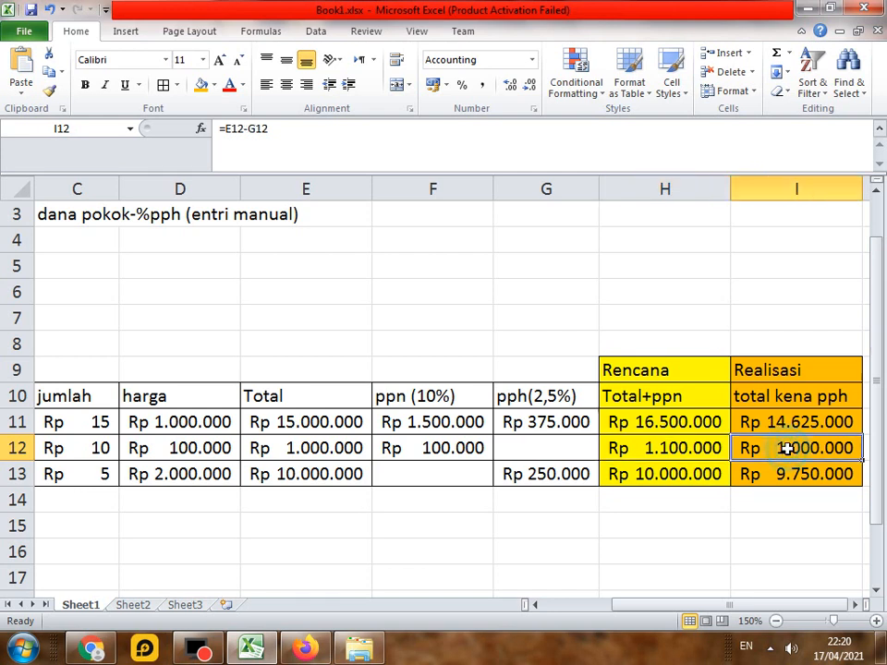
pyautogui.click(707, 447)
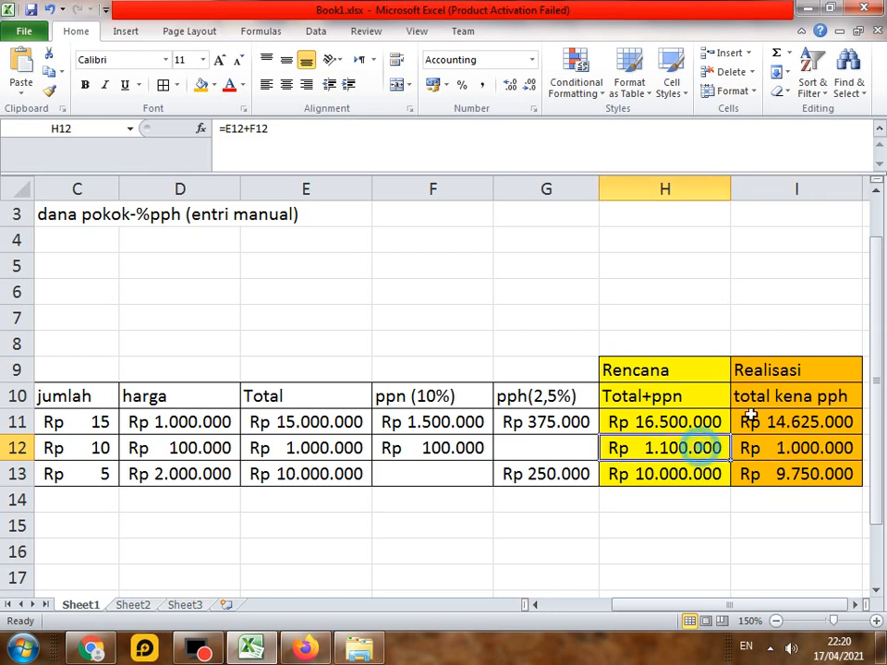
pyautogui.click(774, 447)
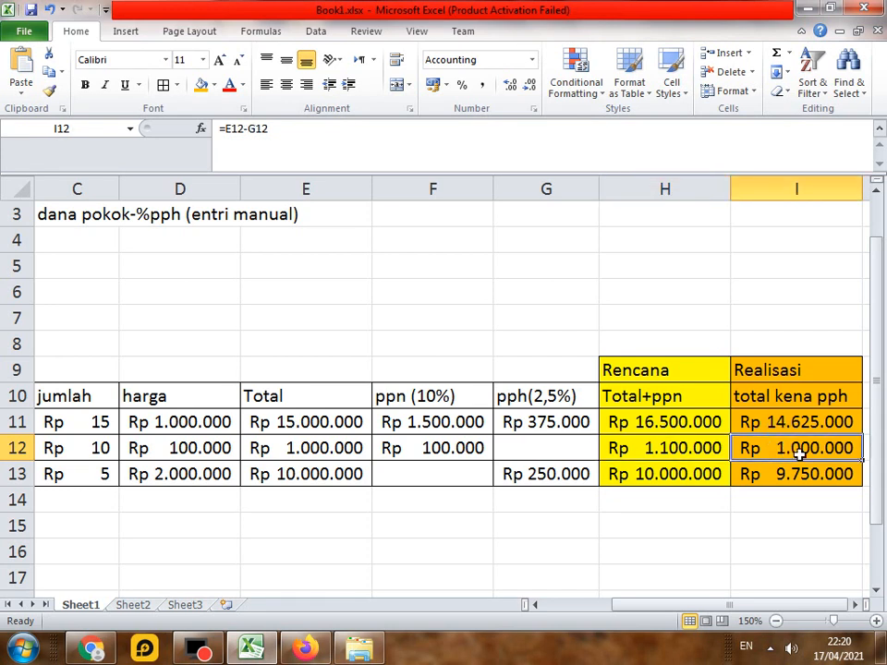
# Examine the Honor row's PPH saja tax type and its jumlah, harga and Total cells
pyautogui.moveTo(679, 605); pyautogui.dragTo(613, 605)
pyautogui.click(191, 477)
pyautogui.click(74, 476)
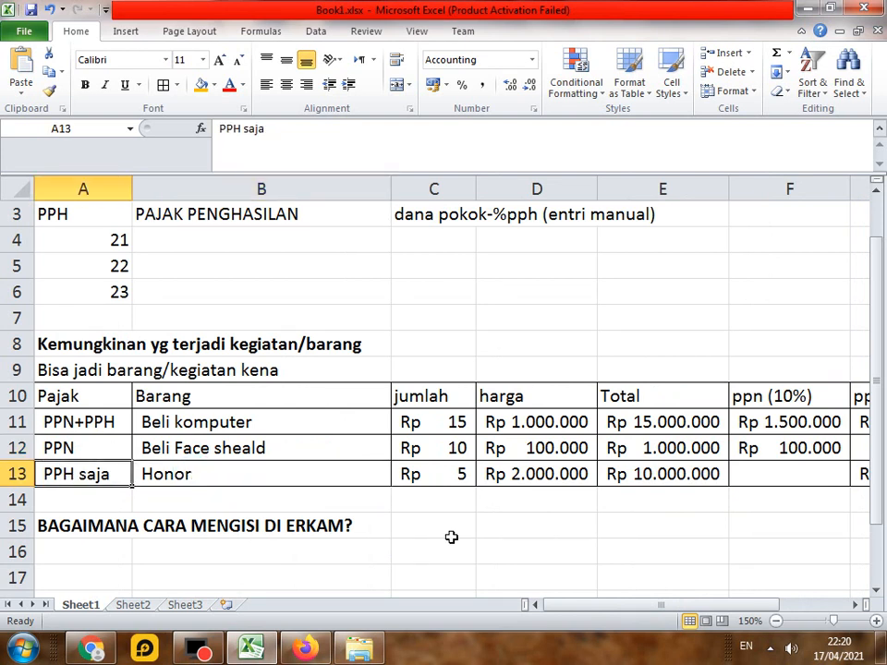
pyautogui.click(462, 477)
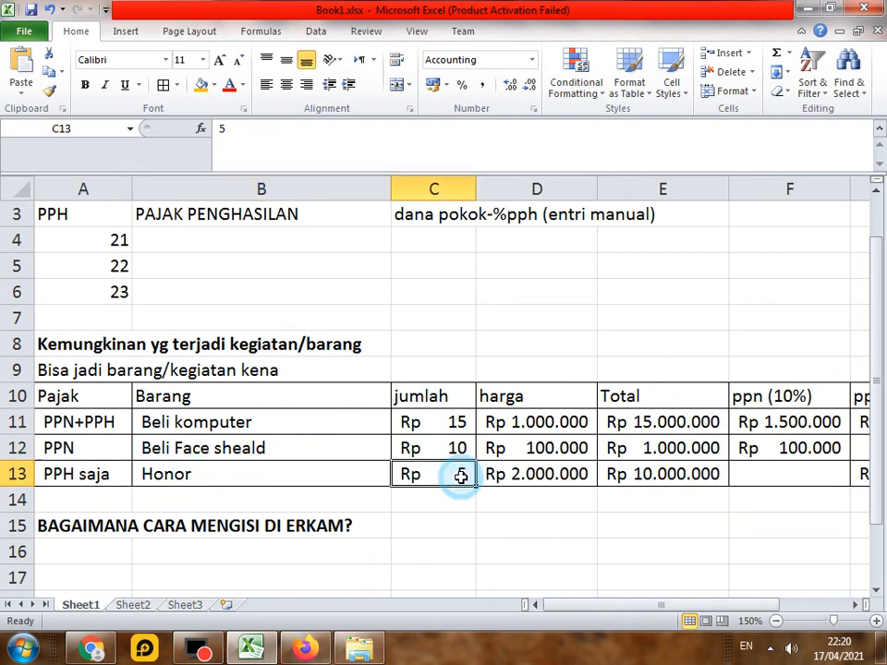
pyautogui.click(532, 474)
pyautogui.moveTo(576, 608); pyautogui.dragTo(610, 610)
pyautogui.click(570, 479)
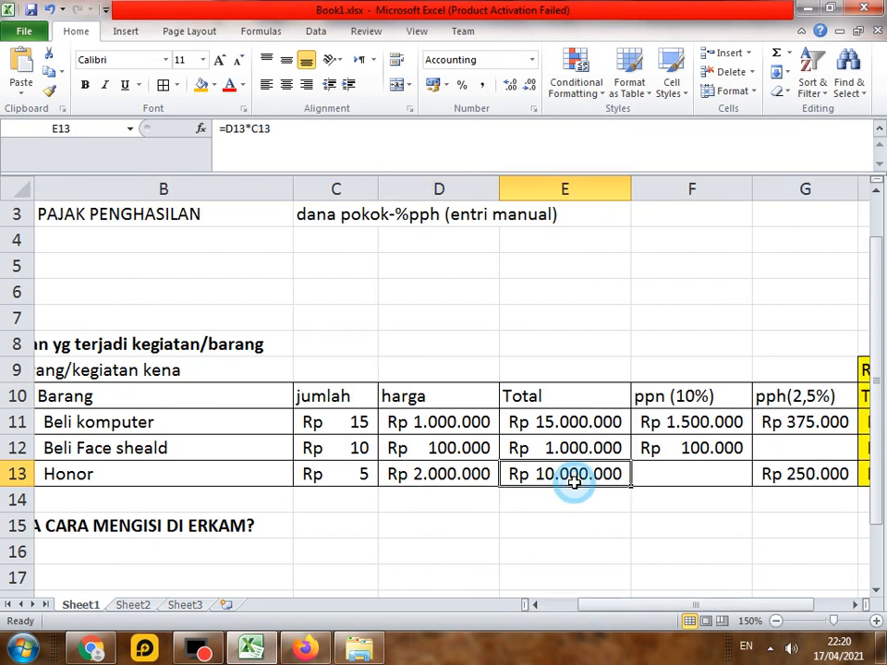
# Check the ppn (10%) column for the Honor row and inspect the formula of its Rencana Total+ppn cell
pyautogui.moveTo(669, 611); pyautogui.dragTo(702, 603)
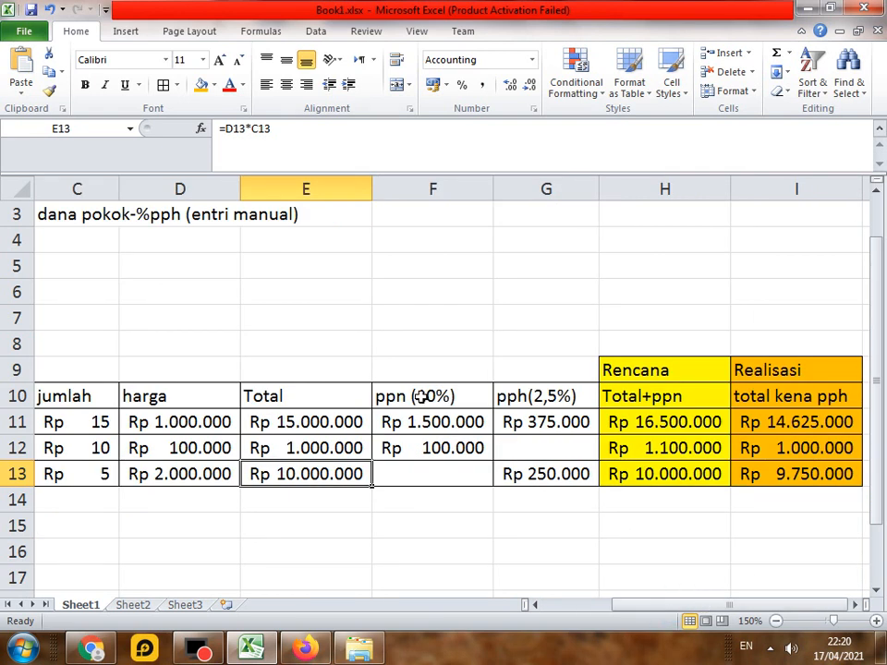
pyautogui.moveTo(424, 374); pyautogui.dragTo(433, 516)
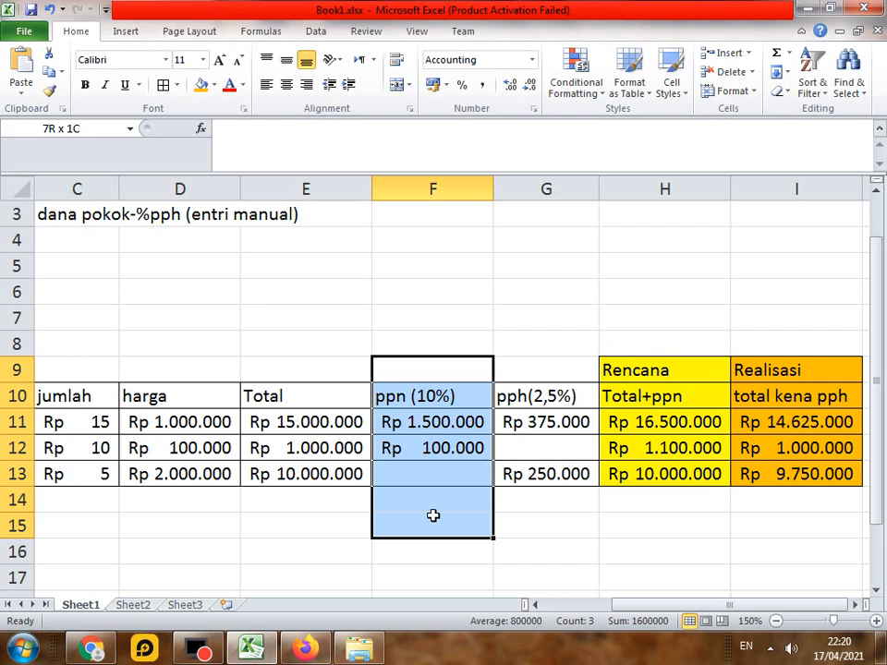
pyautogui.click(651, 478)
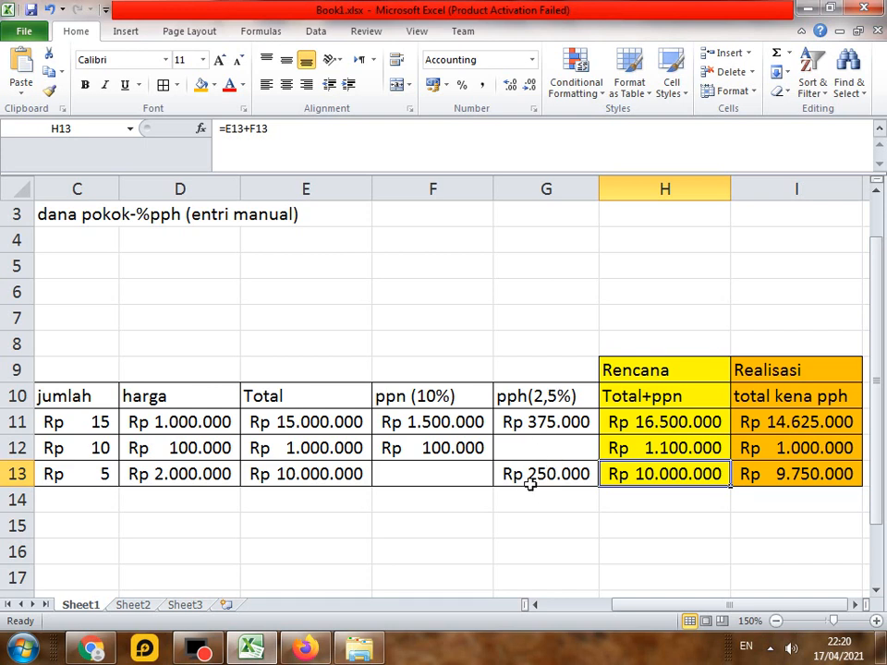
# Compare the Rencana Total+ppn and Realisasi total kena pph cells in the Beli komputer row
pyautogui.moveTo(634, 617)
pyautogui.mouseDown()
pyautogui.moveTo(565, 617)
pyautogui.moveTo(640, 615)
pyautogui.mouseUp()
pyautogui.click(653, 392)
pyautogui.click(671, 420)
pyautogui.click(767, 422)
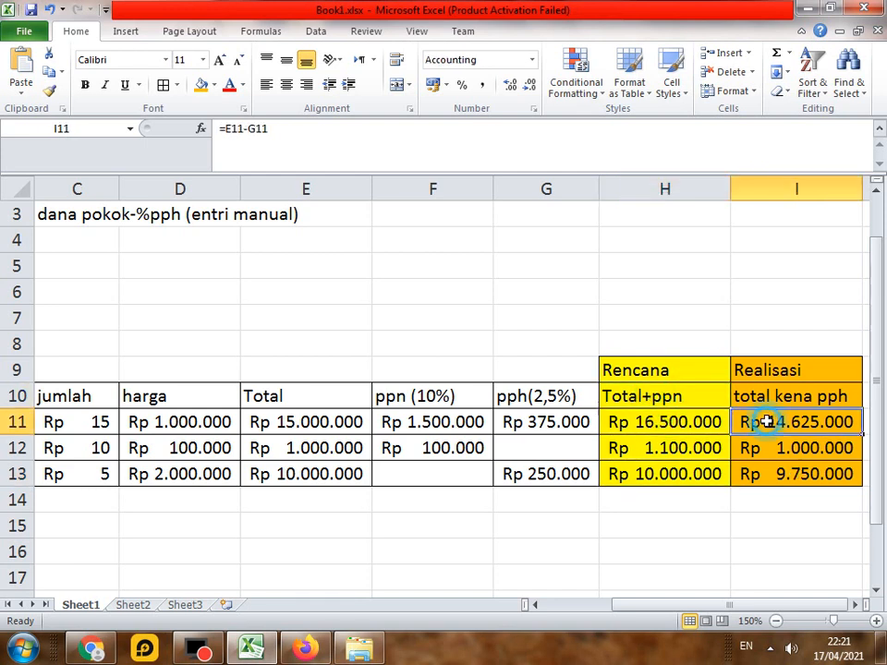
pyautogui.click(669, 421)
pyautogui.click(773, 421)
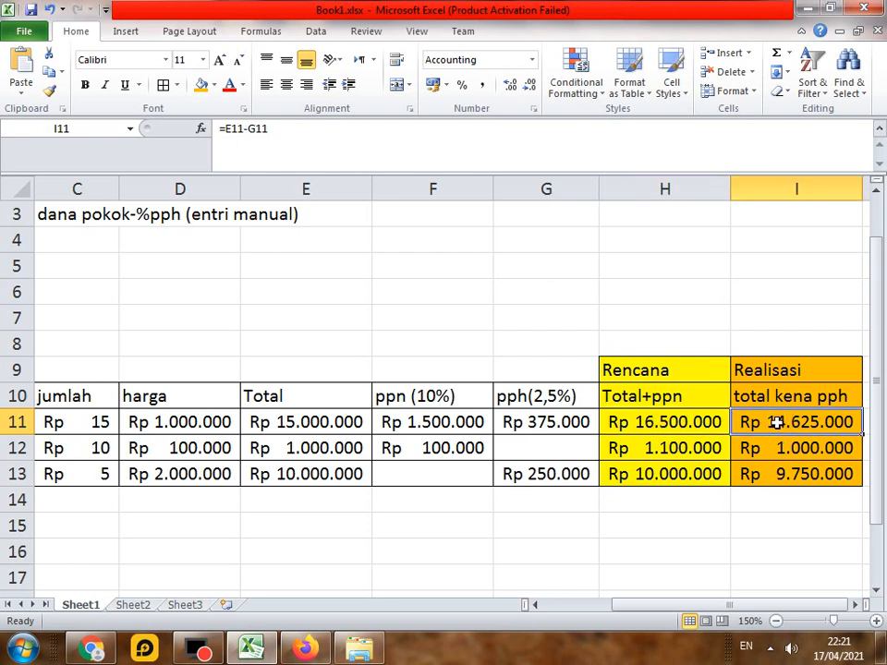
# Compare the Honor row's Rencana Total+ppn cell with its Total
pyautogui.click(656, 474)
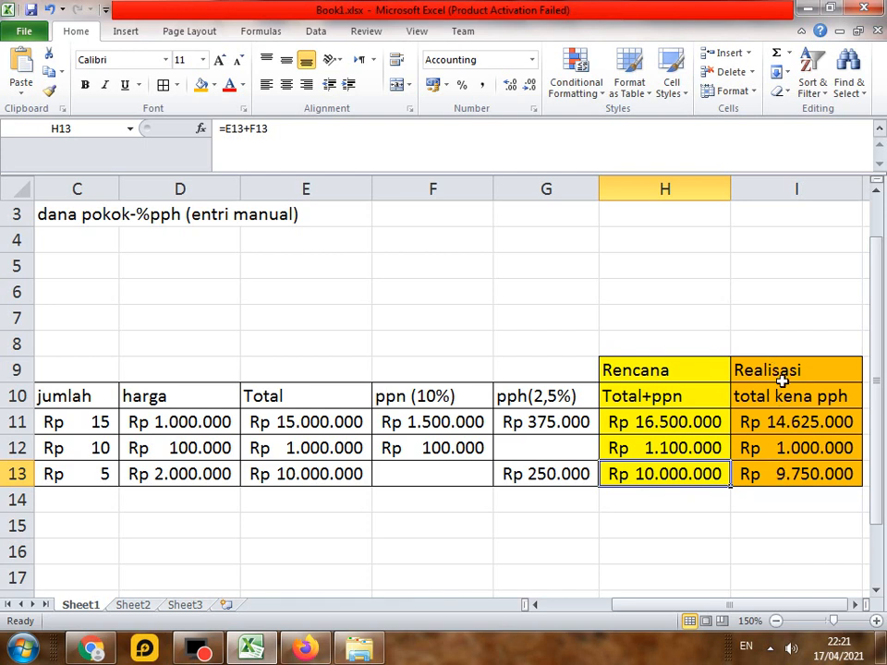
pyautogui.moveTo(634, 612)
pyautogui.mouseDown()
pyautogui.moveTo(605, 618)
pyautogui.moveTo(634, 618)
pyautogui.mouseUp()
pyautogui.click(338, 474)
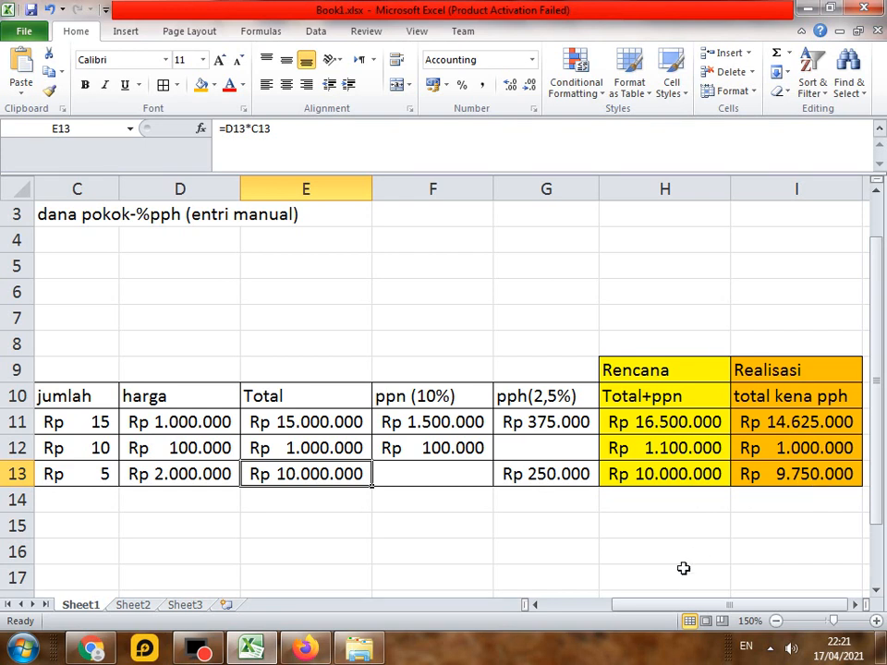
pyautogui.moveTo(687, 610); pyautogui.dragTo(621, 609)
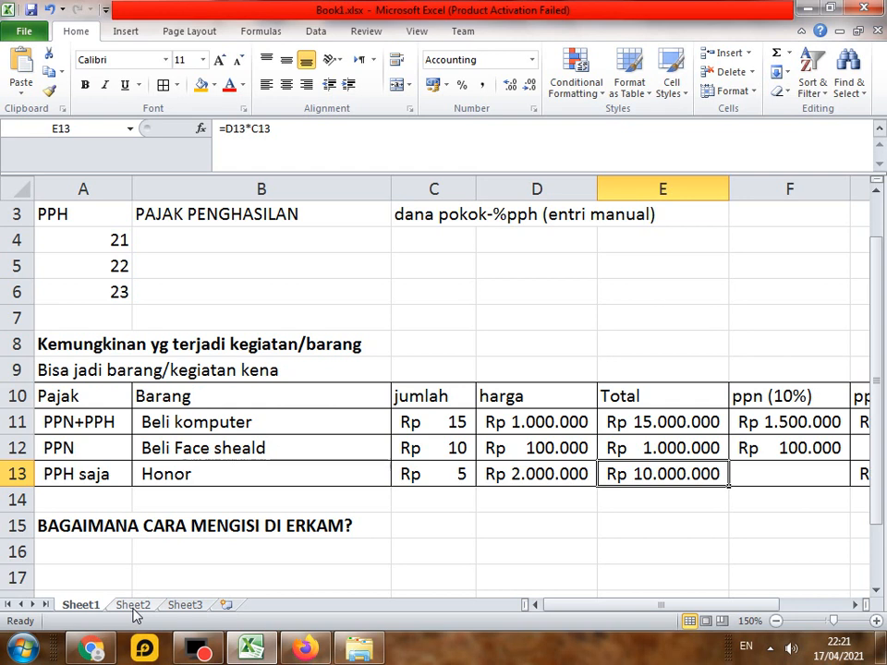
pyautogui.click(90, 647)
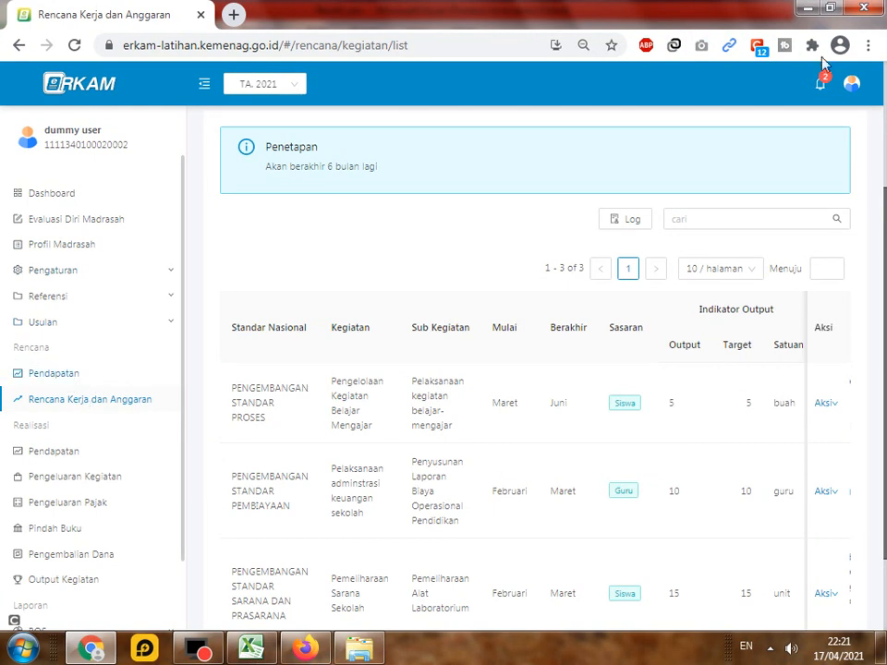
pyautogui.click(826, 8)
# Sum the three Rencana Total+ppn amounts in cell H14 with =SUM(H11:H13)
pyautogui.moveTo(665, 610); pyautogui.dragTo(768, 610)
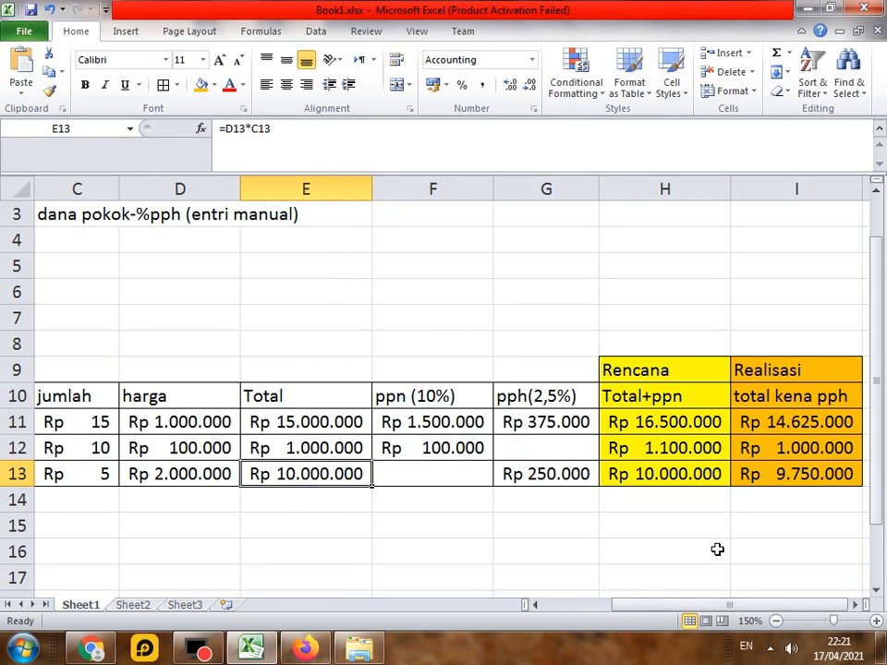
pyautogui.click(655, 502)
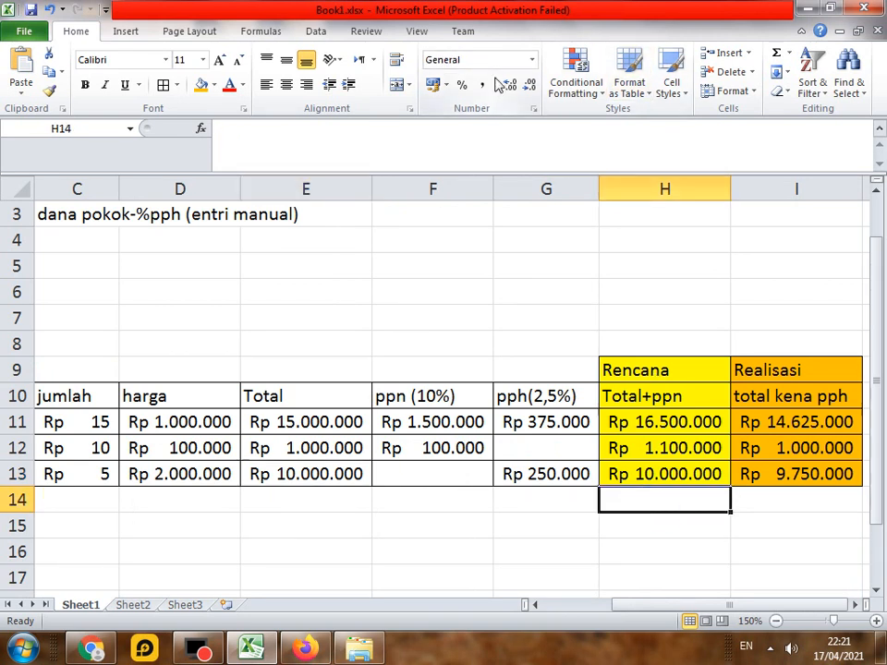
pyautogui.click(776, 56)
pyautogui.press('Return')
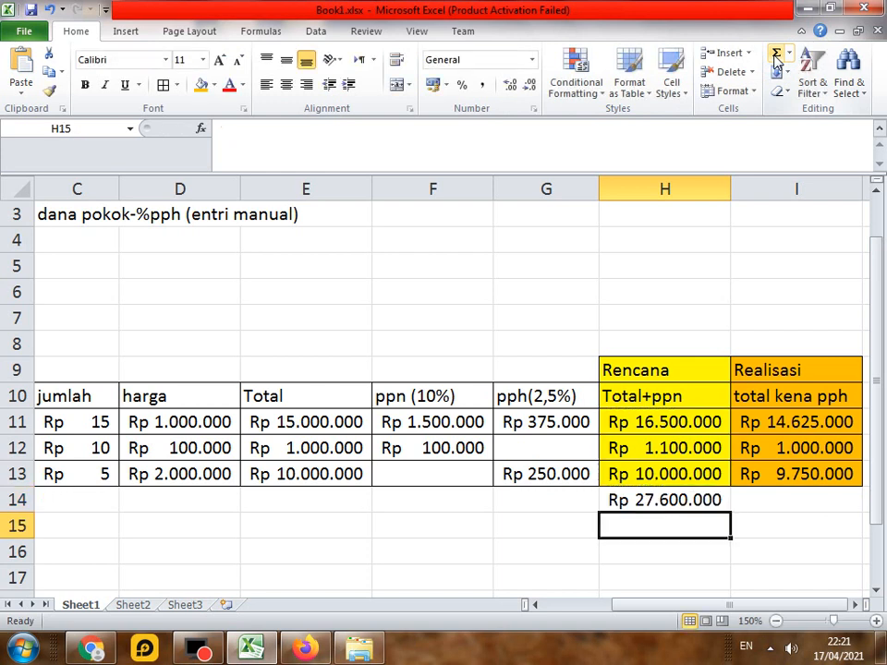
pyautogui.click(674, 502)
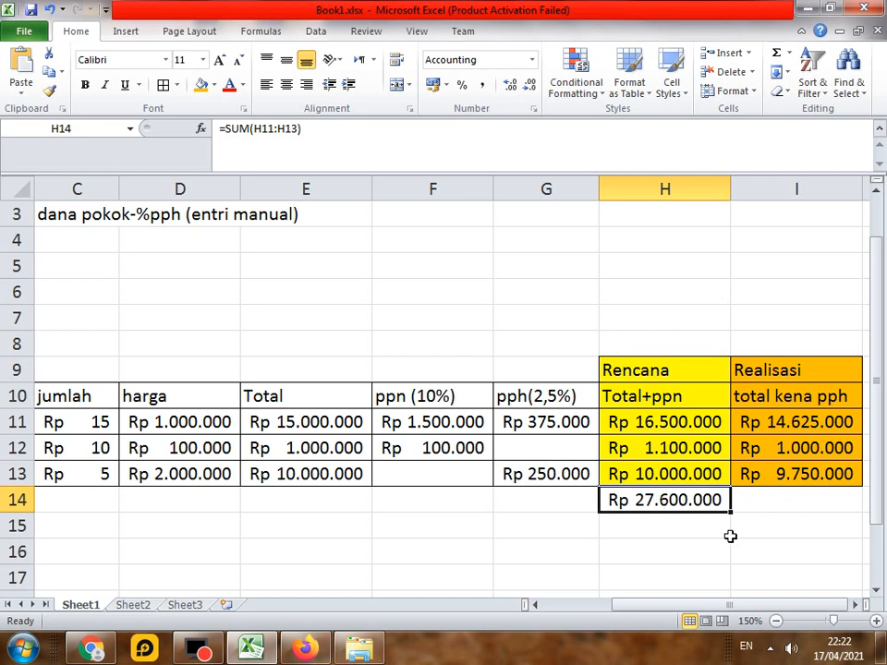
pyautogui.click(109, 654)
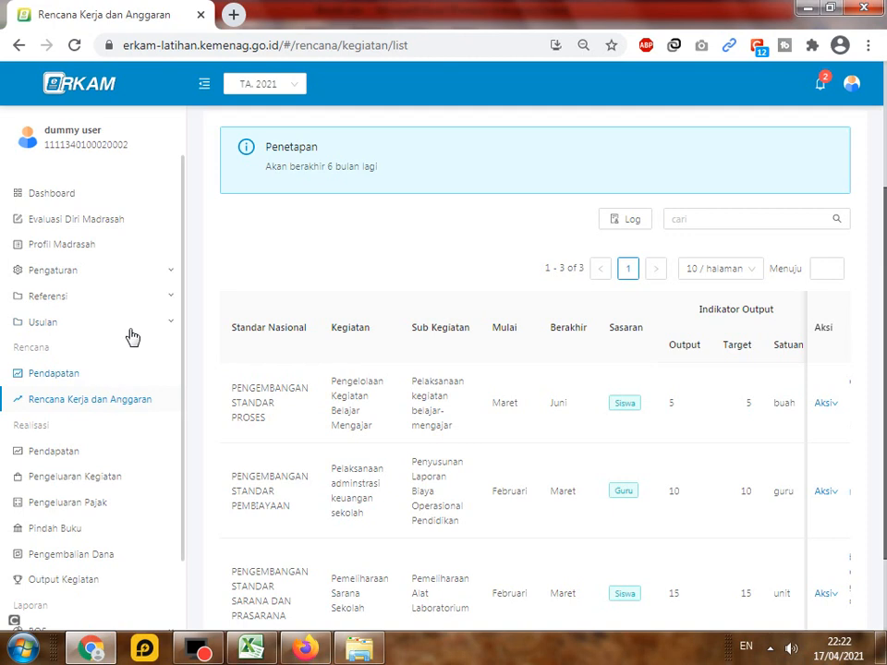
pyautogui.moveTo(100, 652)
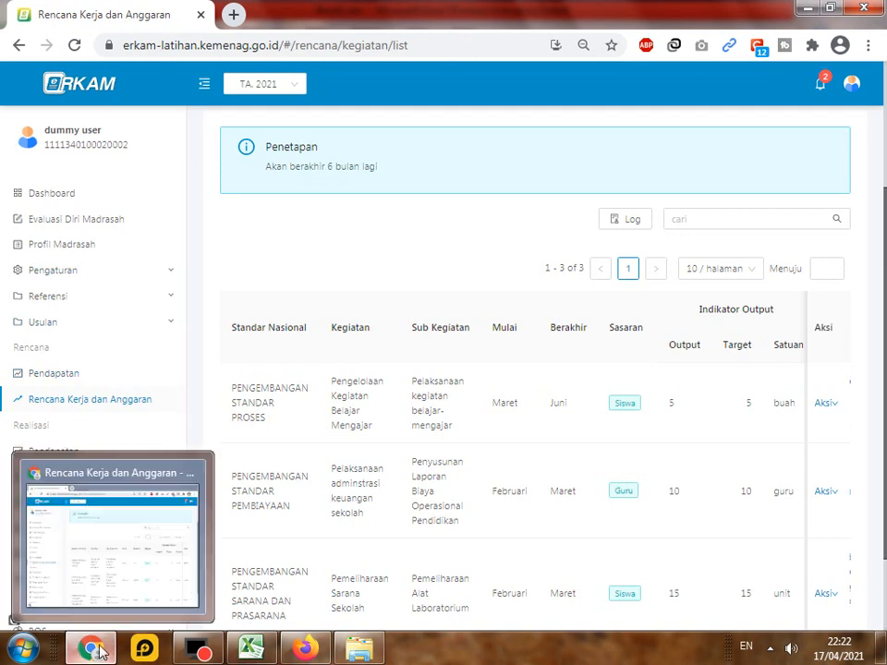
pyautogui.click(57, 374)
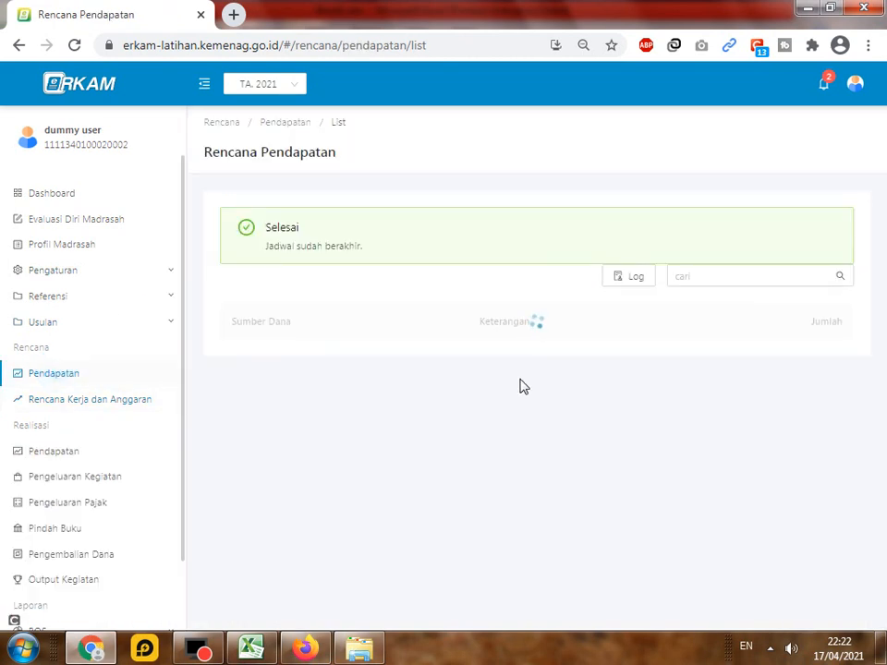
# Switch to the ERKAM training site in Firefox and open the Rencana Pendapatan list
pyautogui.click(303, 646)
pyautogui.click(26, 422)
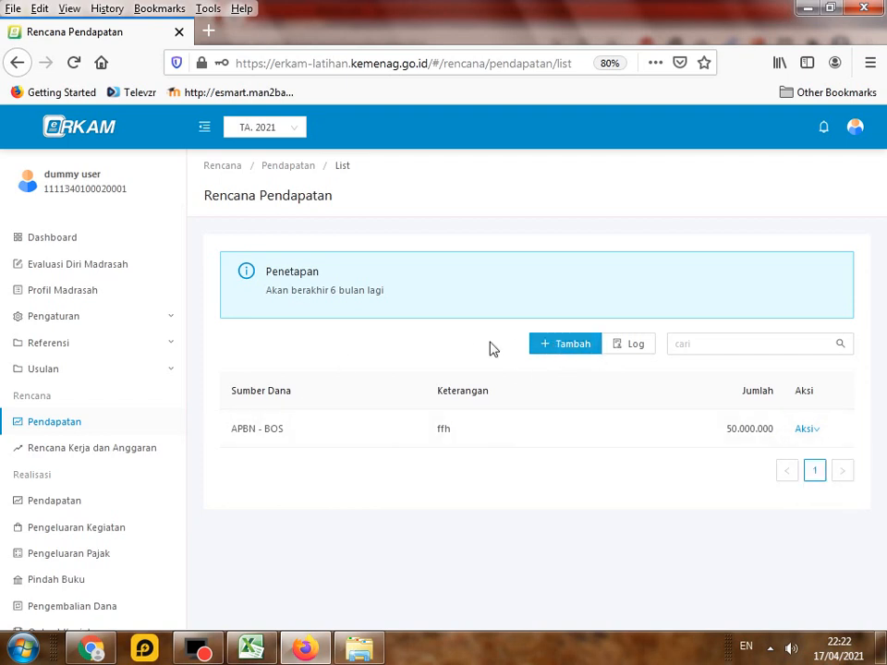
# Review the Sumber Dana options in a new Rencana Pendapatan form, then close the form without saving
pyautogui.click(565, 346)
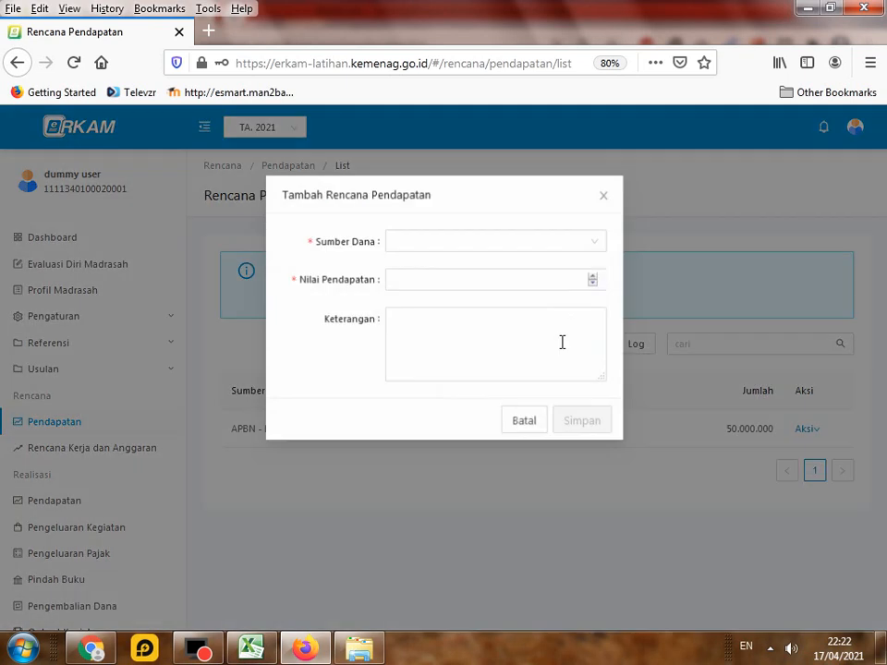
pyautogui.click(586, 241)
pyautogui.moveTo(603, 292)
pyautogui.mouseDown()
pyautogui.moveTo(608, 313)
pyautogui.moveTo(608, 280)
pyautogui.moveTo(609, 352)
pyautogui.moveTo(606, 292)
pyautogui.moveTo(596, 358)
pyautogui.moveTo(596, 275)
pyautogui.mouseUp()
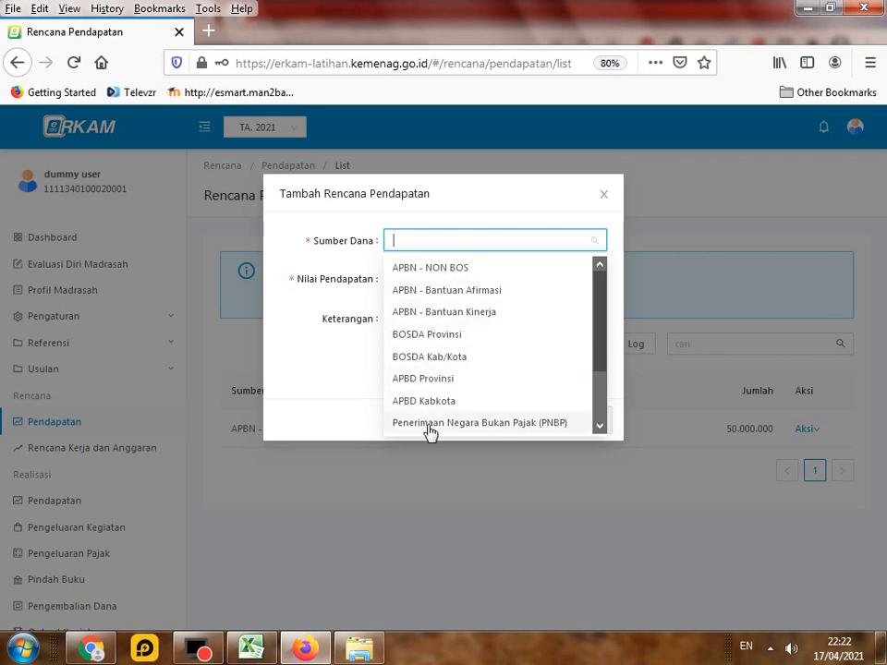
pyautogui.click(602, 311)
pyautogui.moveTo(602, 311); pyautogui.dragTo(603, 370)
pyautogui.click(573, 201)
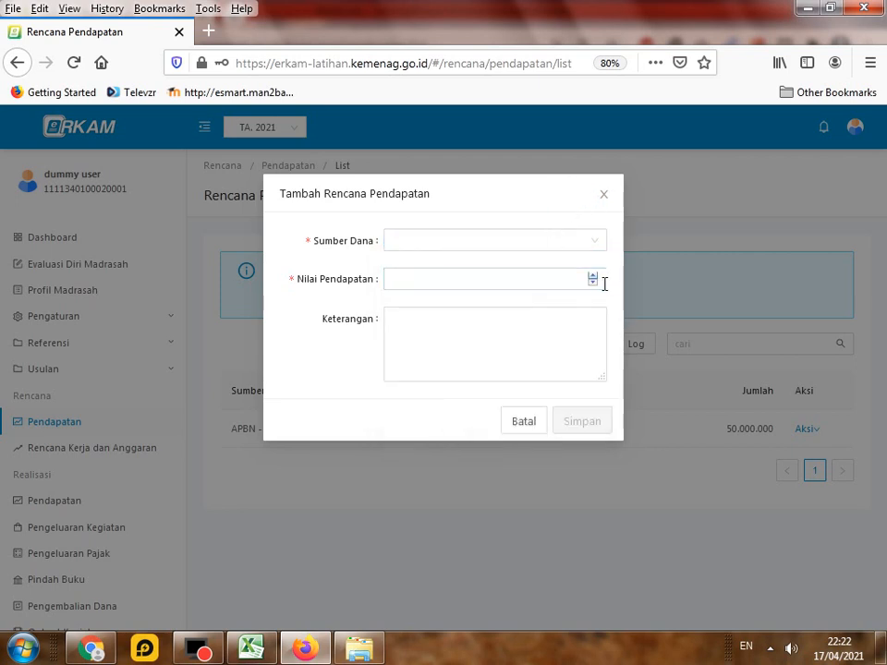
pyautogui.click(604, 195)
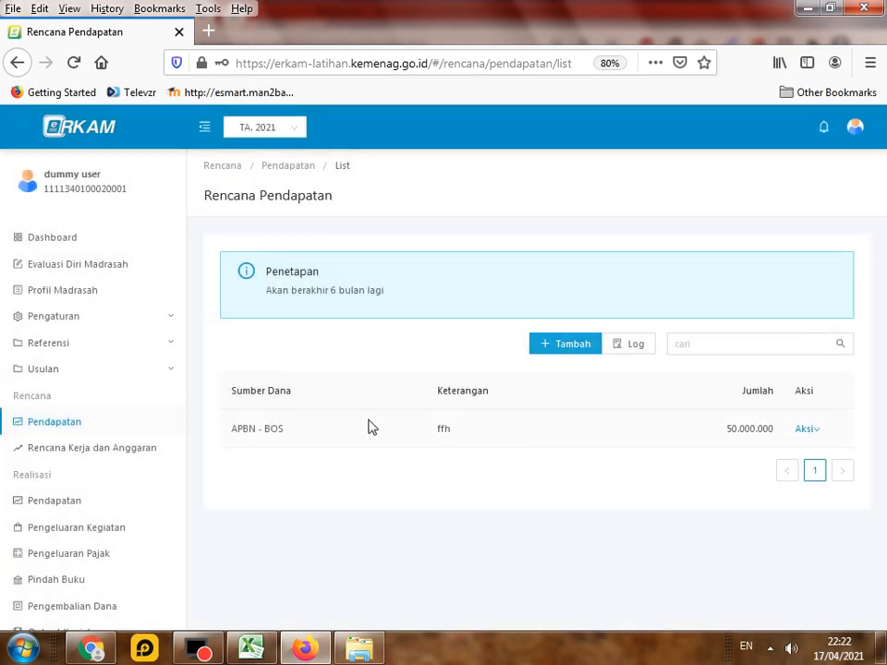
# Change the Keterangan of the APBN - BOS income plan to "dana bos K1" and save it
pyautogui.click(808, 430)
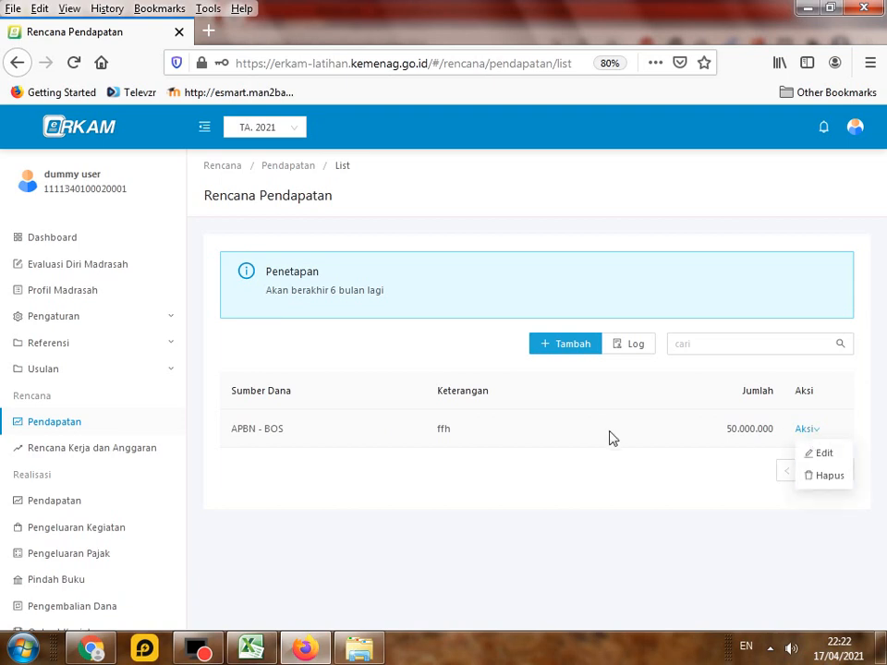
pyautogui.click(823, 454)
pyautogui.click(381, 317)
pyautogui.moveTo(381, 317); pyautogui.dragTo(304, 312)
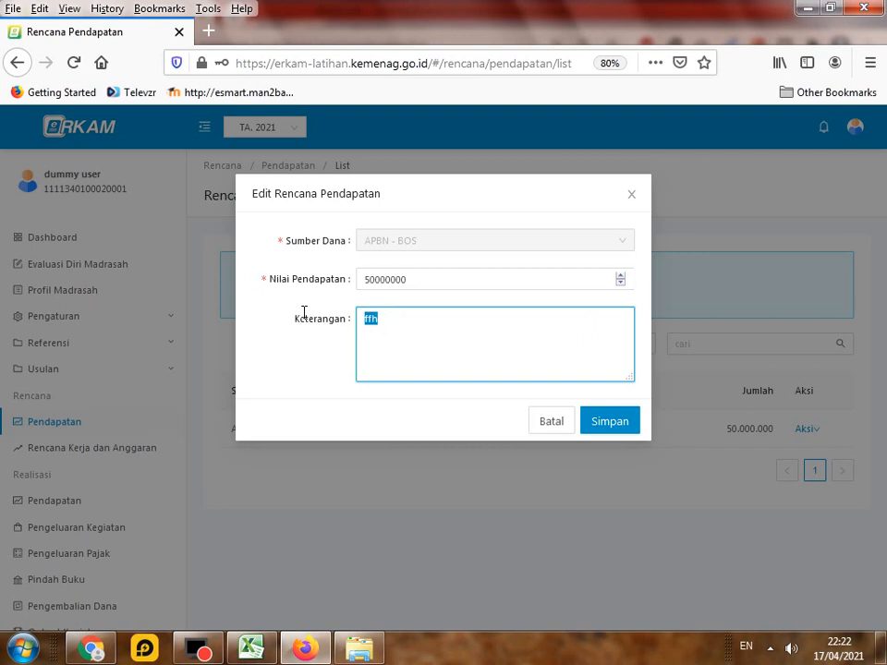
pyautogui.write('da')
pyautogui.click(618, 422)
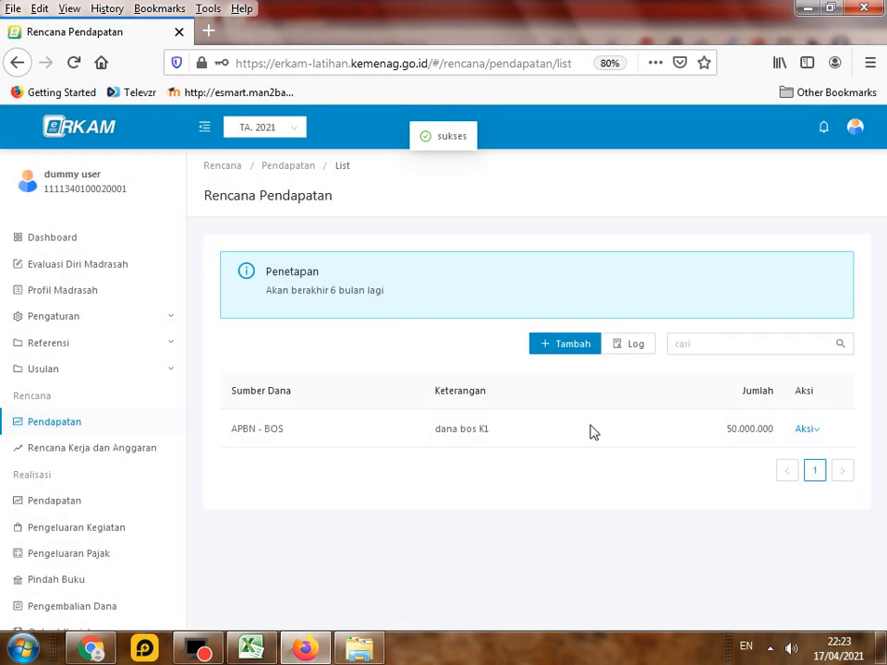
# Open the Rencana Kerja dan Anggaran page and review its list of planned activities
pyautogui.click(89, 449)
pyautogui.scroll(-2, 386, 519)
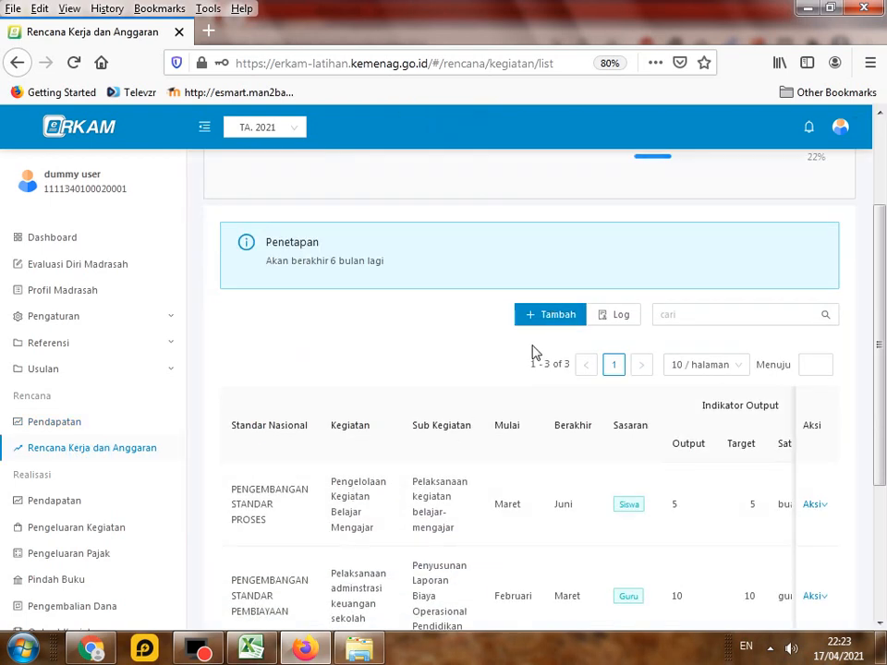
pyautogui.scroll(-2, 534, 348)
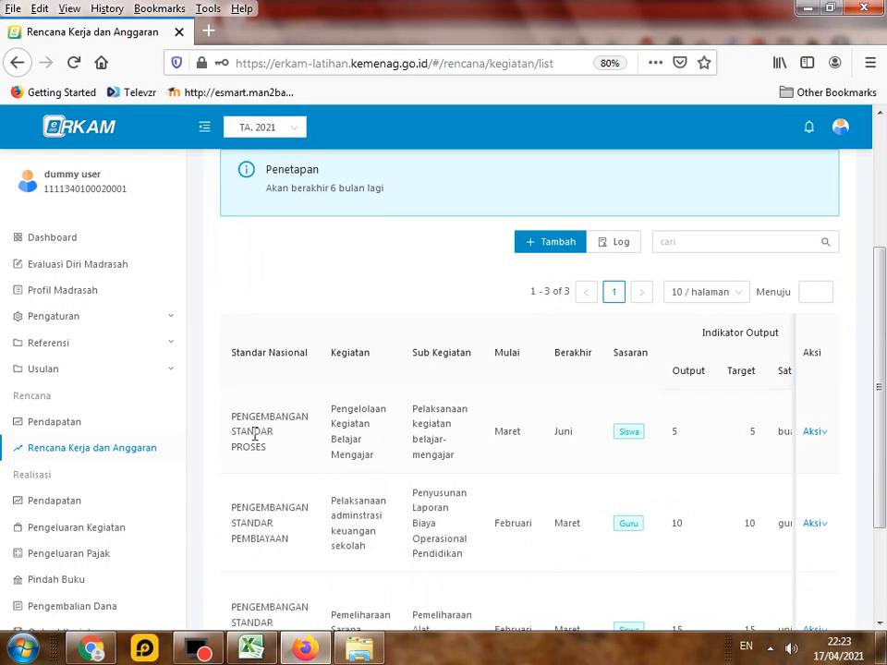
pyautogui.scroll(-2, 286, 416)
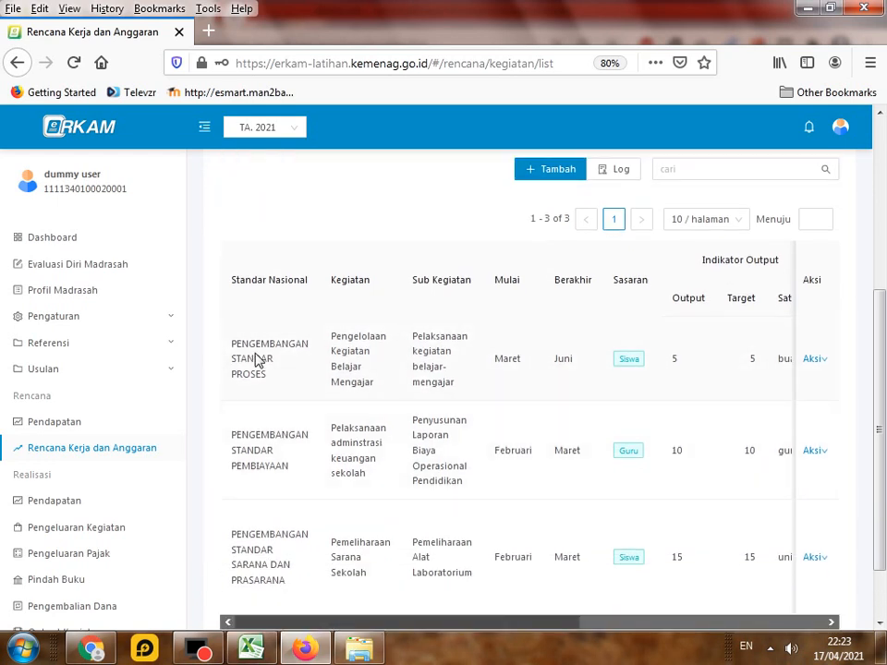
# Switch to the Excel worksheet to check the Pajak and Barang columns, then return to ERKAM in Firefox
pyautogui.click(250, 647)
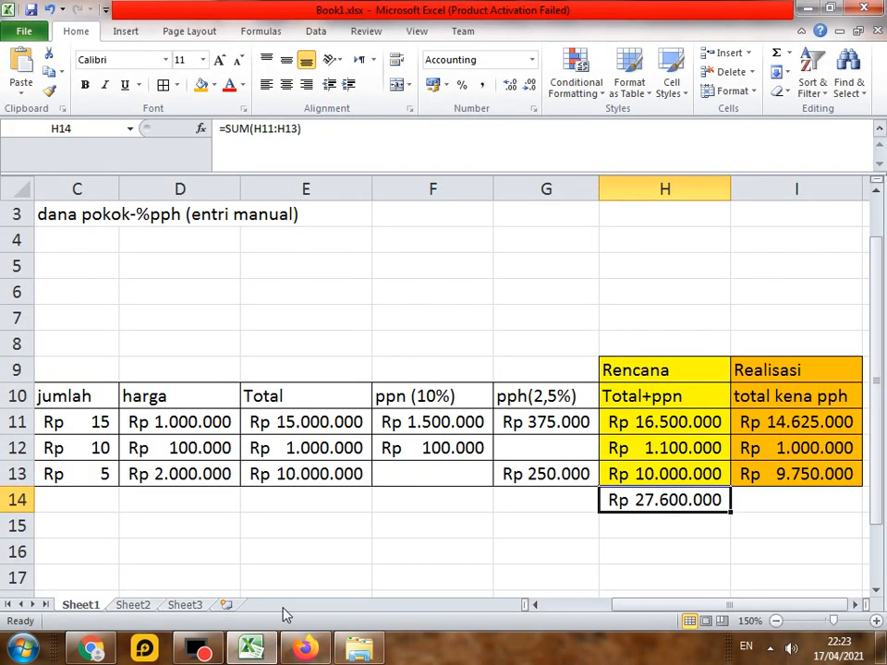
pyautogui.moveTo(603, 608); pyautogui.dragTo(531, 607)
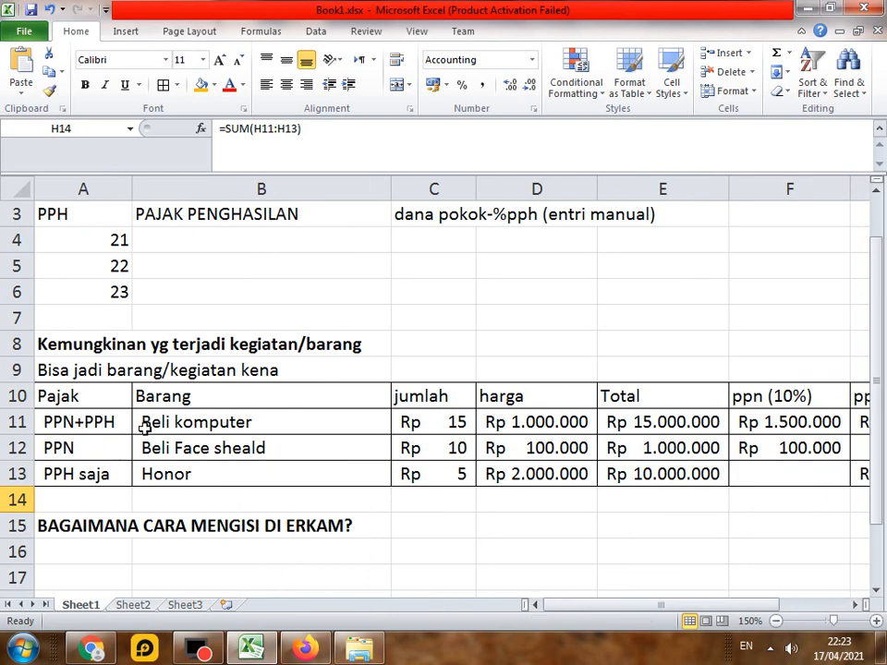
pyautogui.click(252, 648)
# Open the PENGEMBANGAN STANDAR SARANA DAN PRASARANA activity for editing and compare its Output with the worksheet's item quantities
pyautogui.scroll(-2, 296, 464)
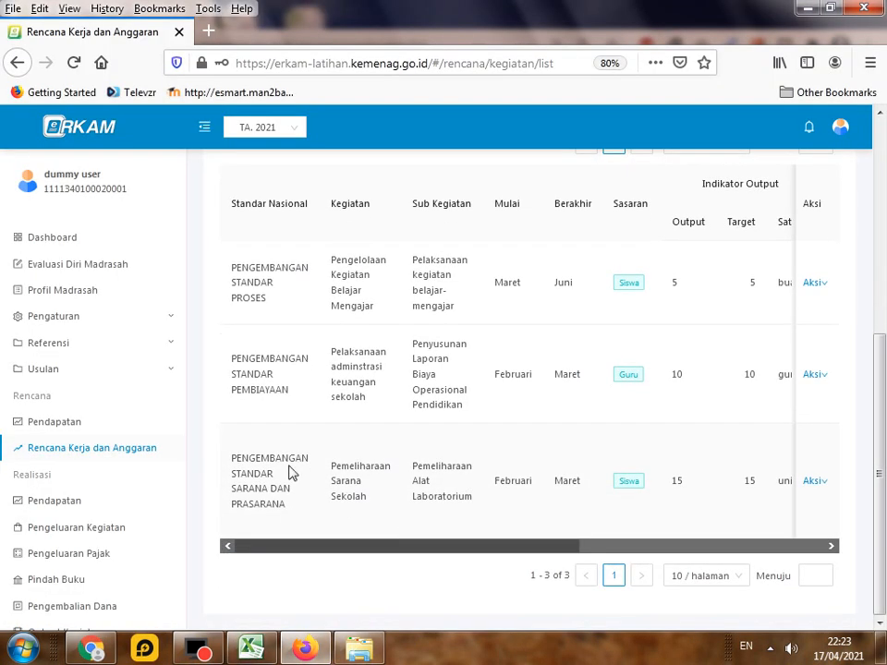
pyautogui.moveTo(818, 484)
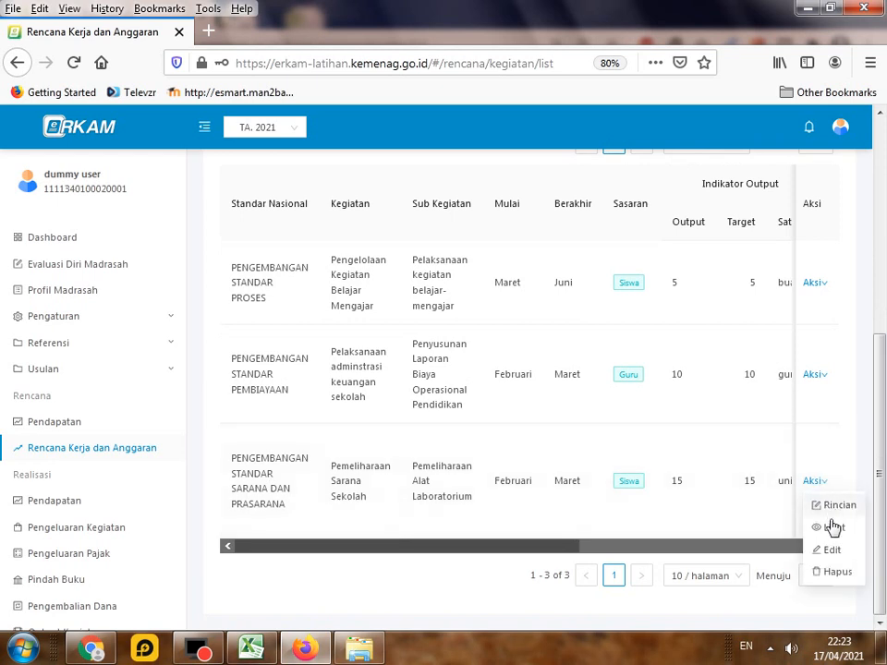
pyautogui.click(834, 551)
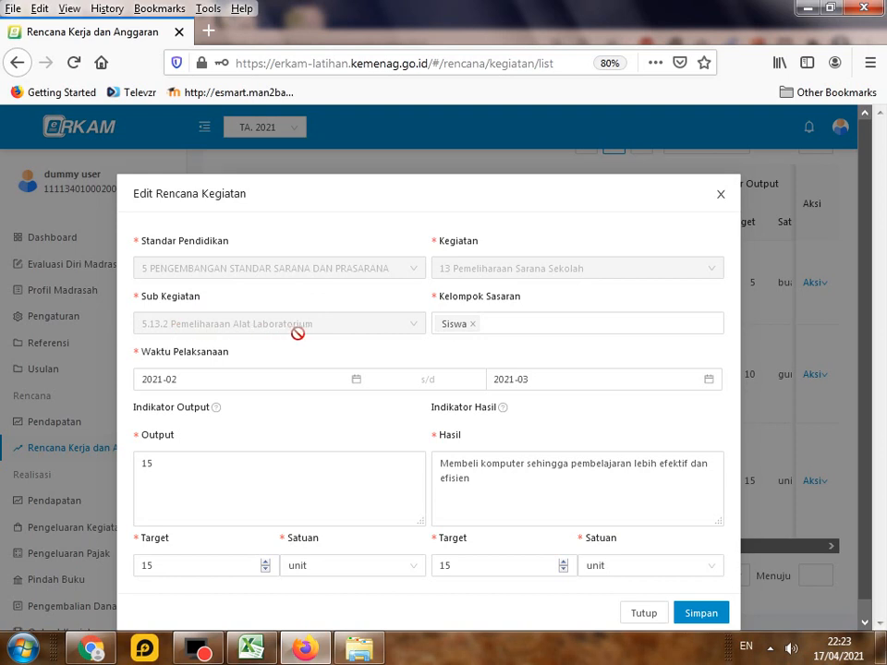
pyautogui.click(486, 333)
pyautogui.click(216, 374)
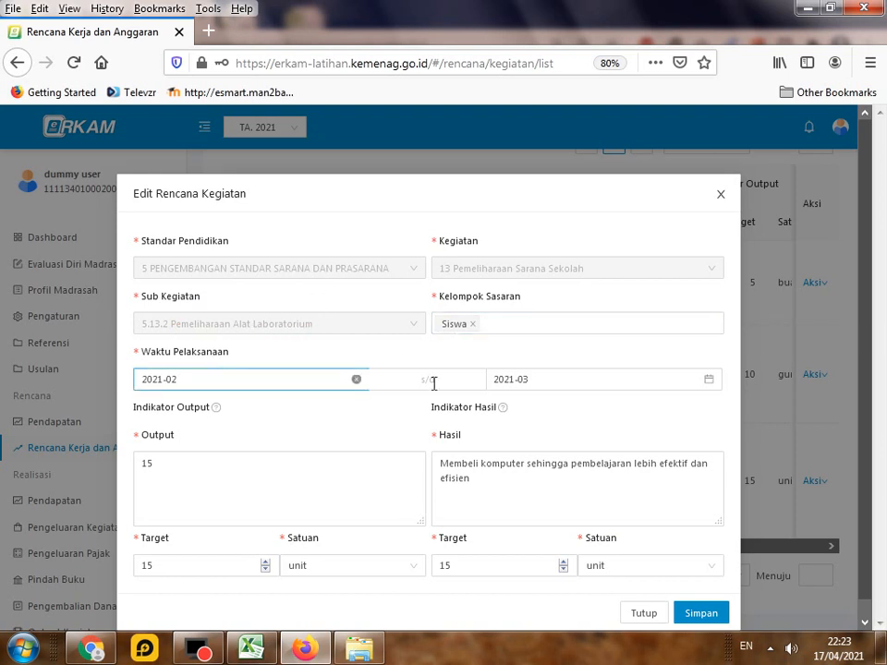
pyautogui.moveTo(158, 466); pyautogui.dragTo(79, 488)
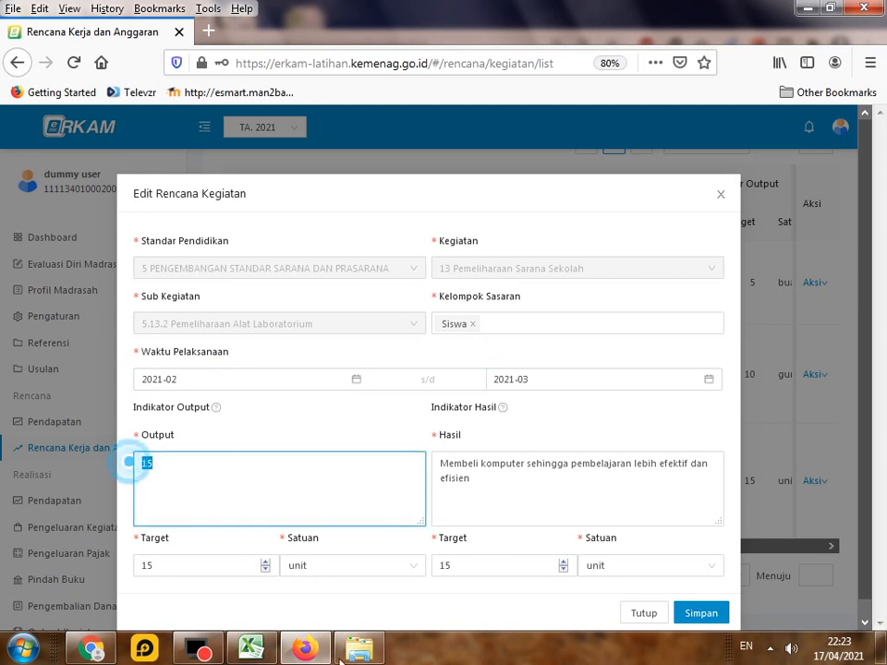
pyautogui.click(251, 649)
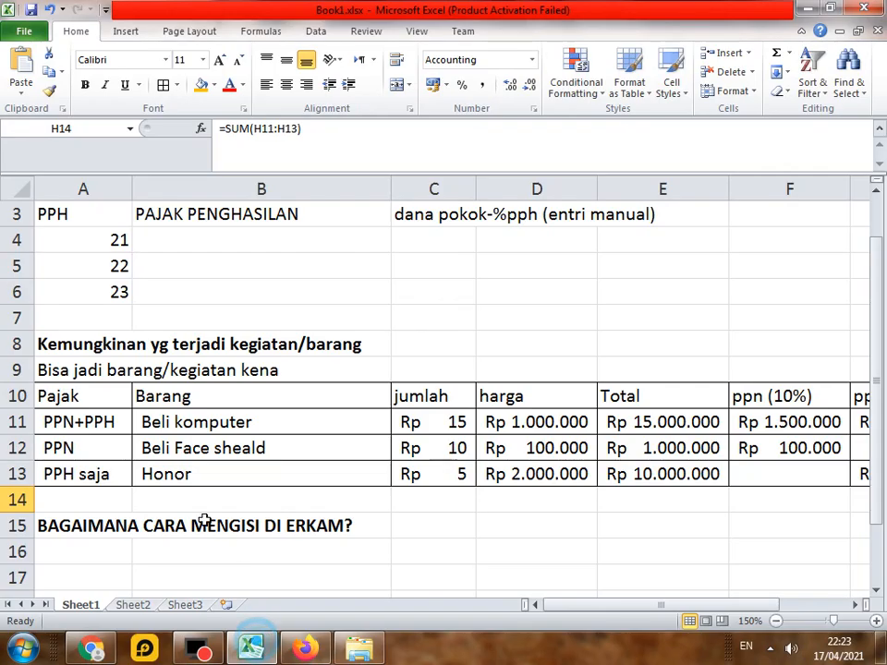
pyautogui.click(251, 650)
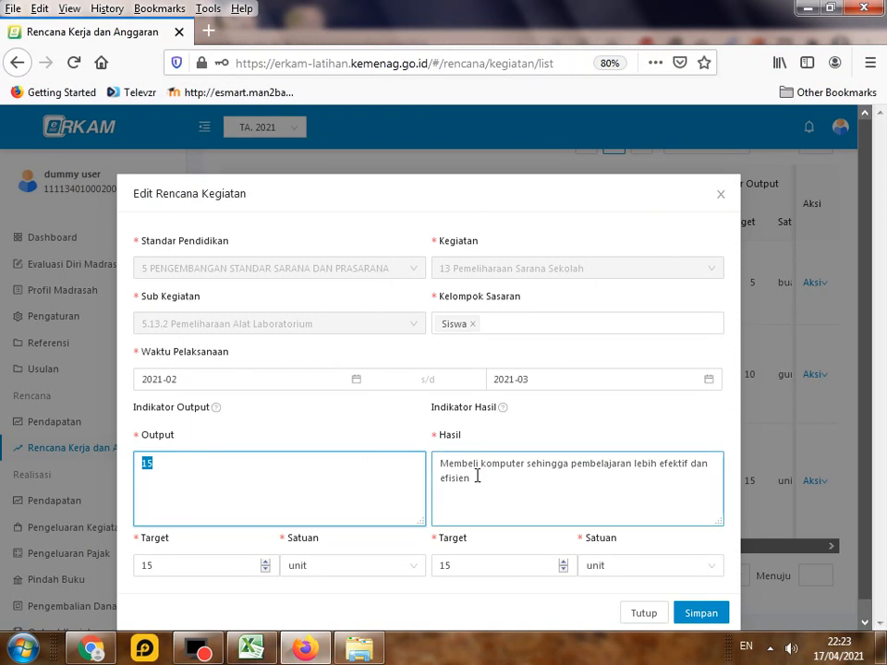
# Review the Hasil text and both Target values of the activity, then close the form without saving
pyautogui.moveTo(477, 476); pyautogui.dragTo(454, 456)
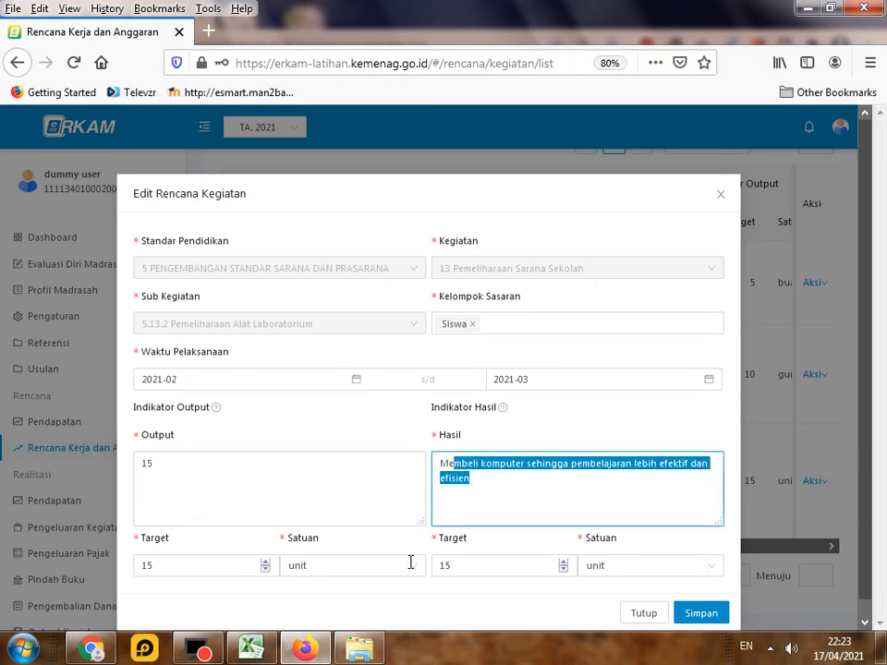
pyautogui.moveTo(152, 565); pyautogui.dragTo(124, 565)
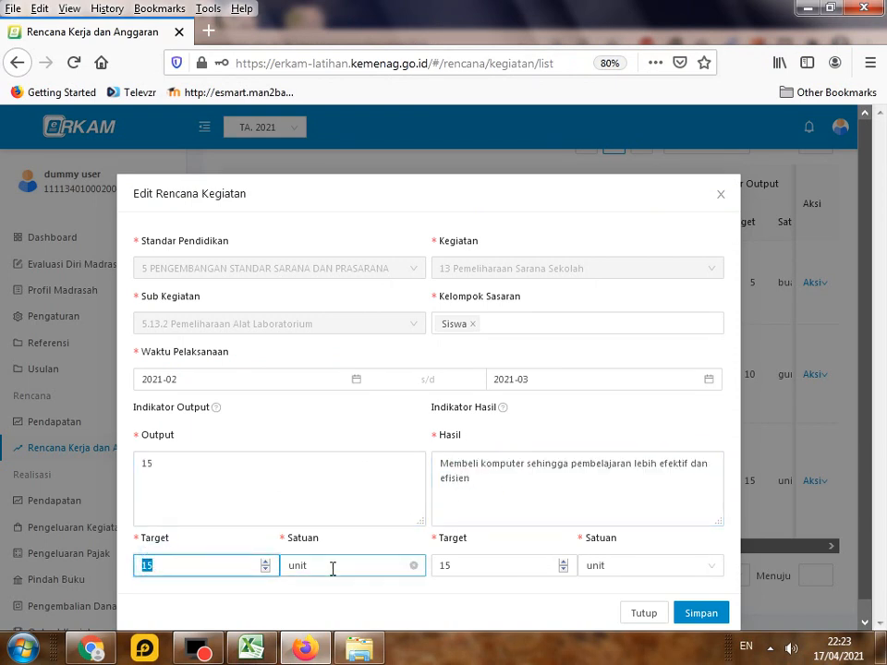
pyautogui.moveTo(482, 567); pyautogui.dragTo(446, 565)
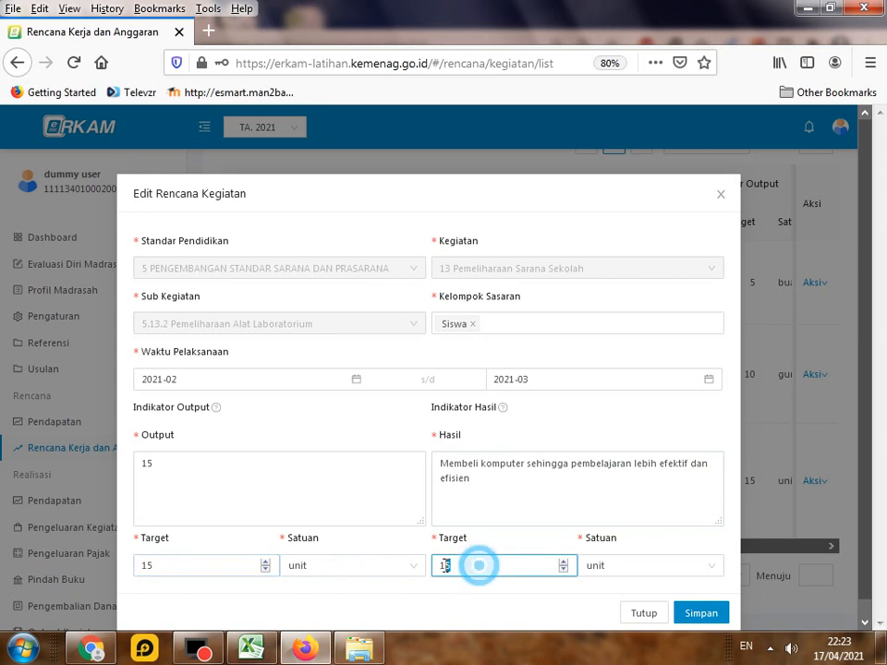
pyautogui.click(644, 614)
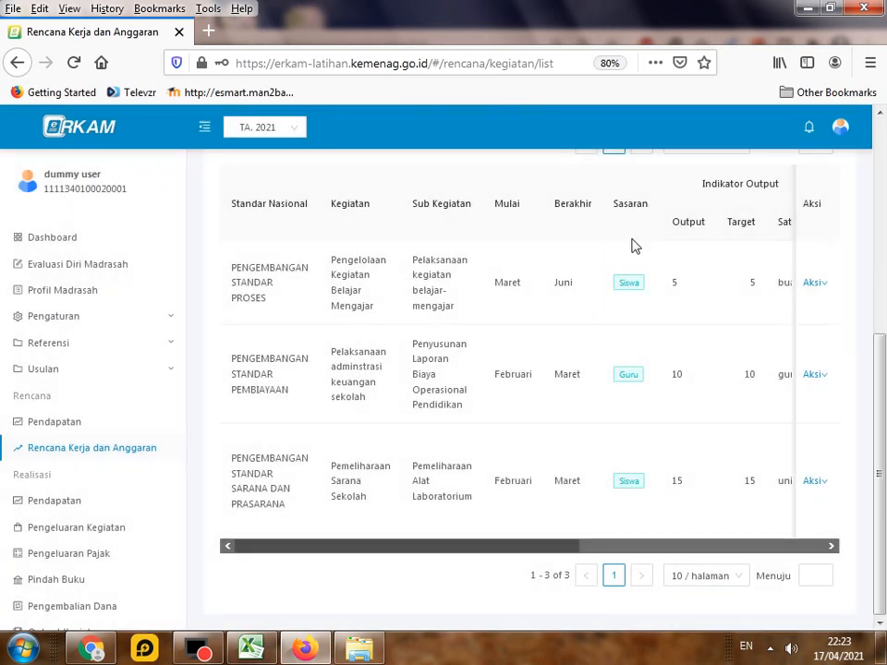
# Check the SARANA DAN PRASARANA standard against the purchase items in the Excel worksheet, then return to ERKAM
pyautogui.moveTo(293, 499); pyautogui.dragTo(214, 468)
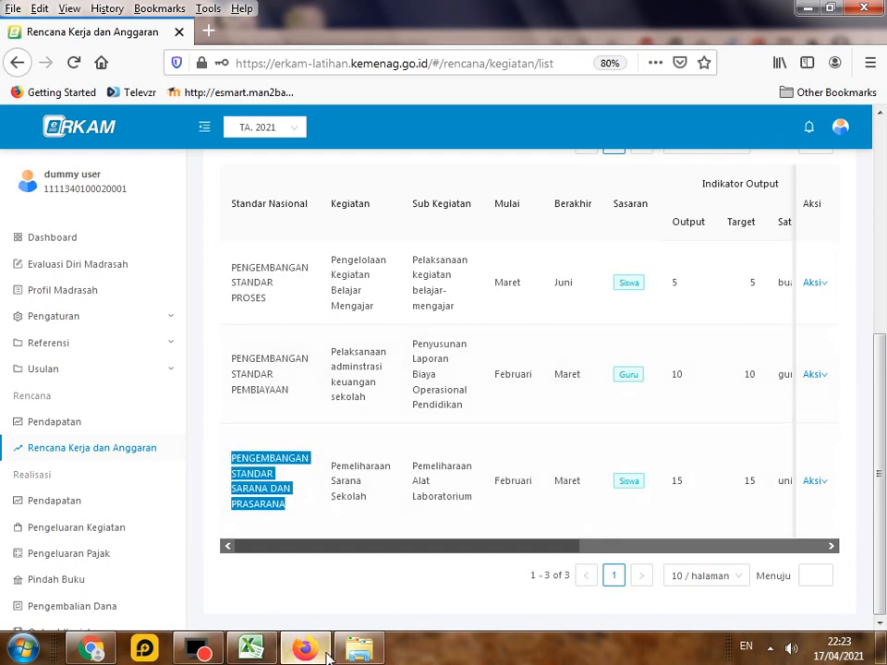
pyautogui.click(250, 648)
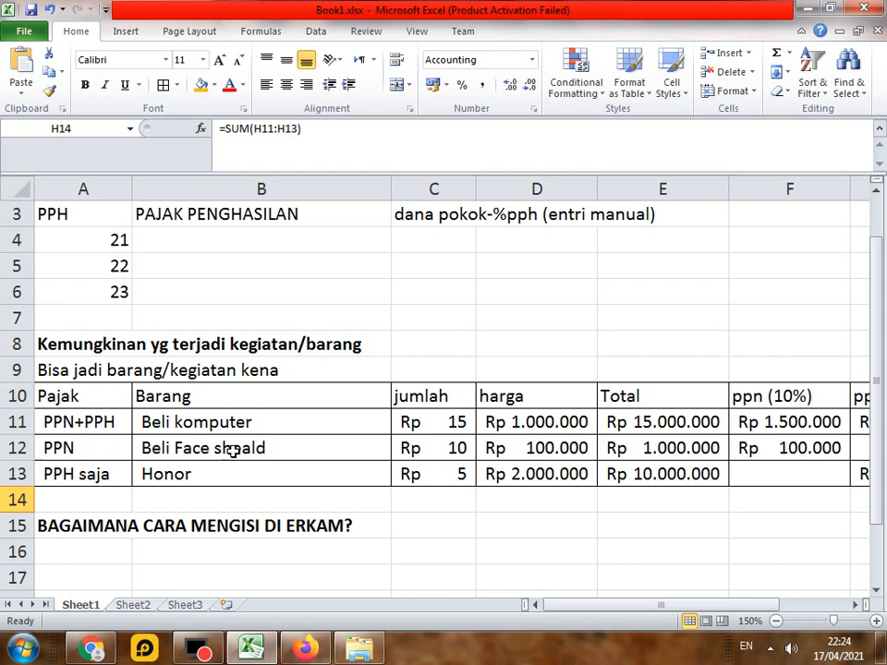
pyautogui.click(243, 649)
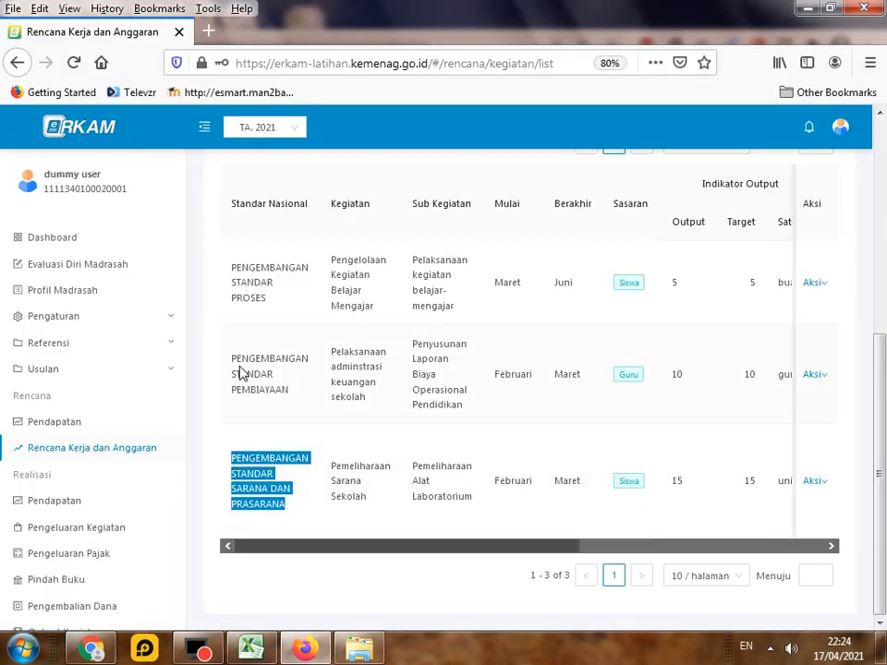
# View the edit form of the PENGEMBANGAN STANDAR PROSES activity and close it without changes
pyautogui.click(823, 283)
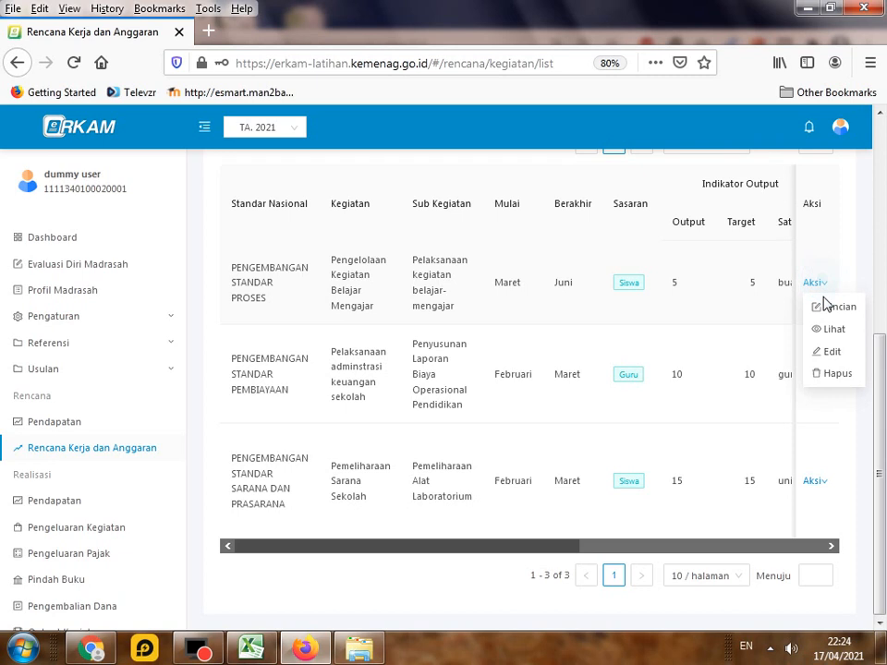
pyautogui.click(832, 355)
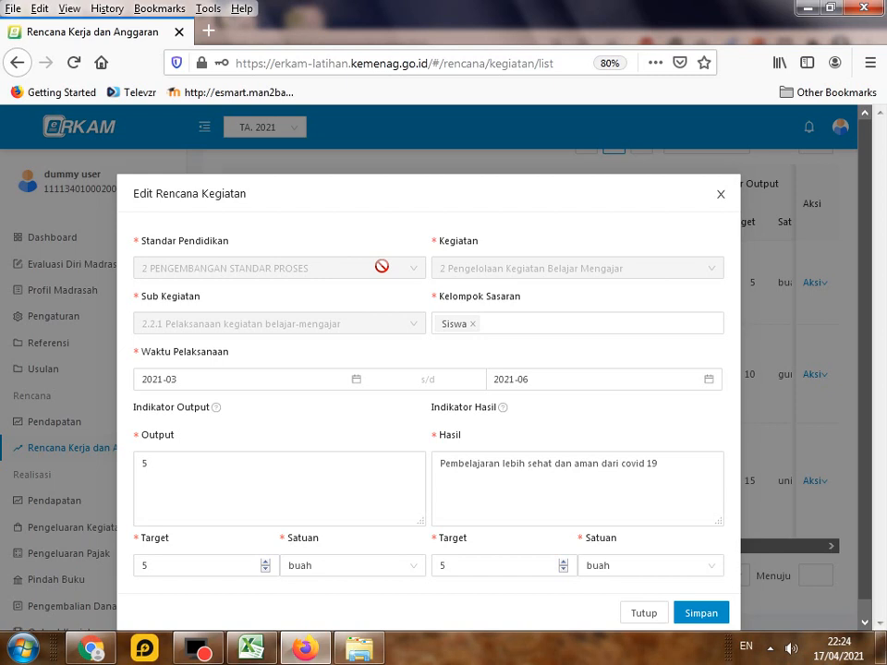
pyautogui.click(721, 195)
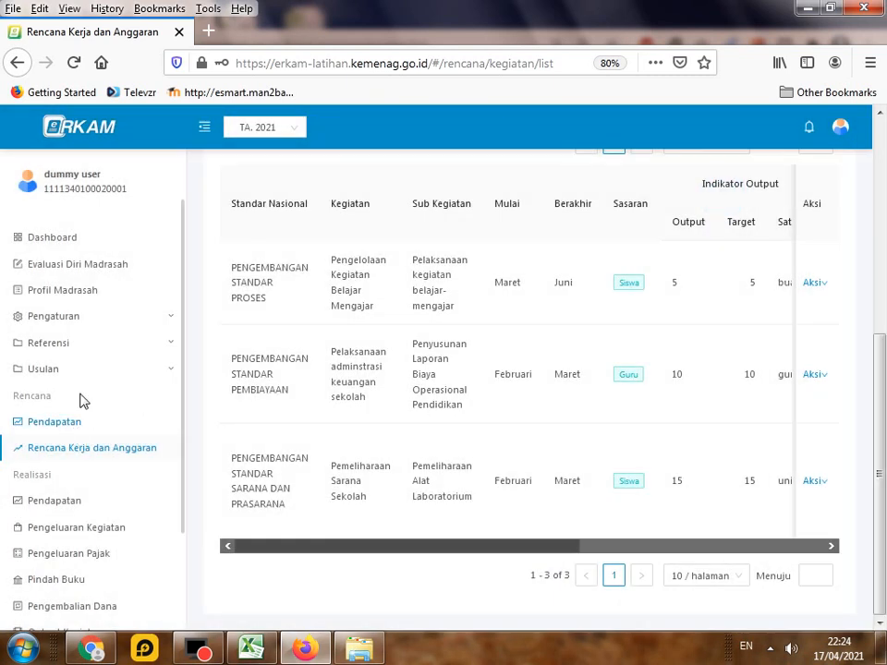
# Show the Usulan entries for proposing activities, sub-activities and components
pyautogui.click(92, 368)
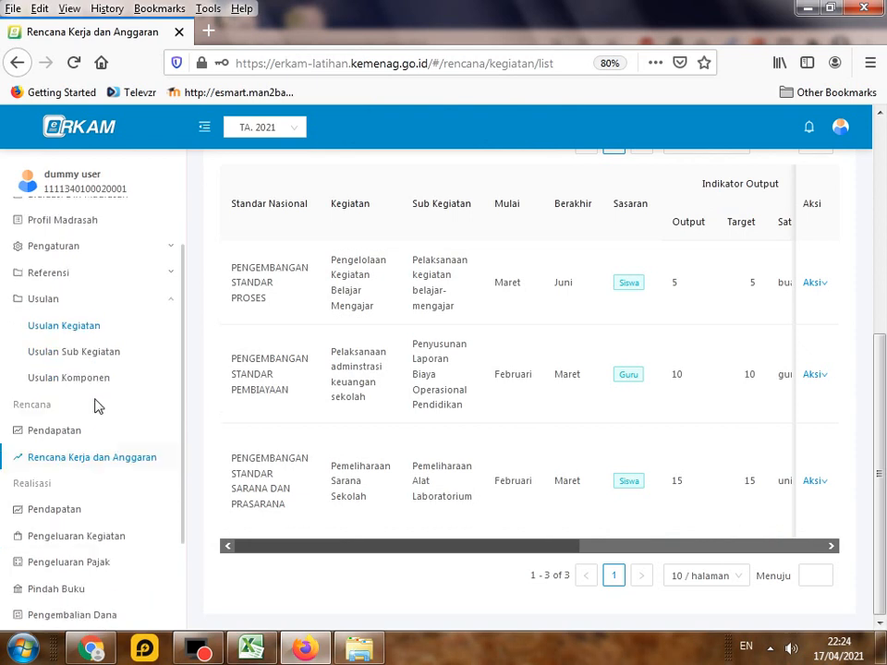
pyautogui.scroll(-1, 97, 407)
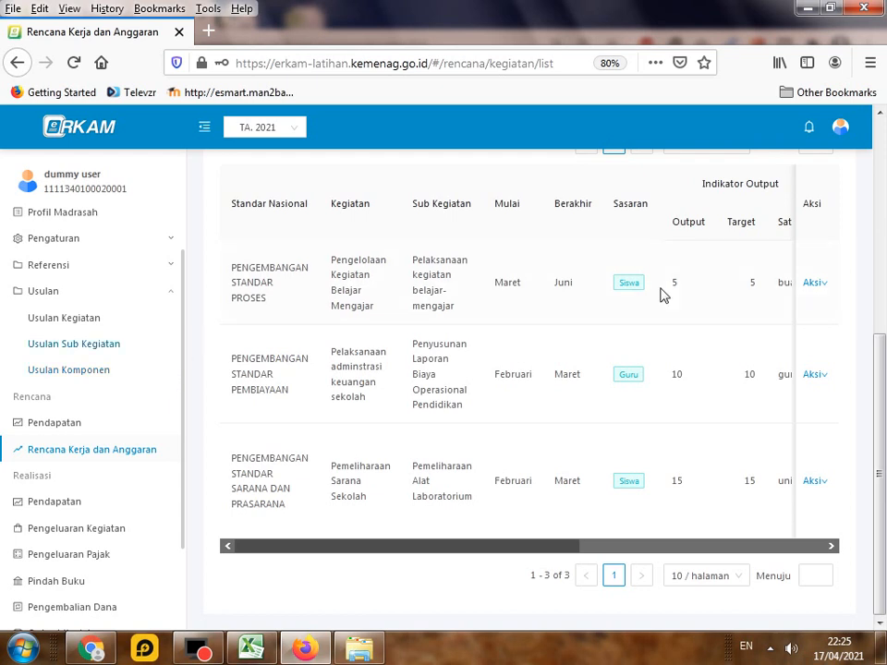
# Open the PENGEMBANGAN STANDAR PROSES activity for editing and add Guru to its Kelompok Sasaran
pyautogui.click(817, 284)
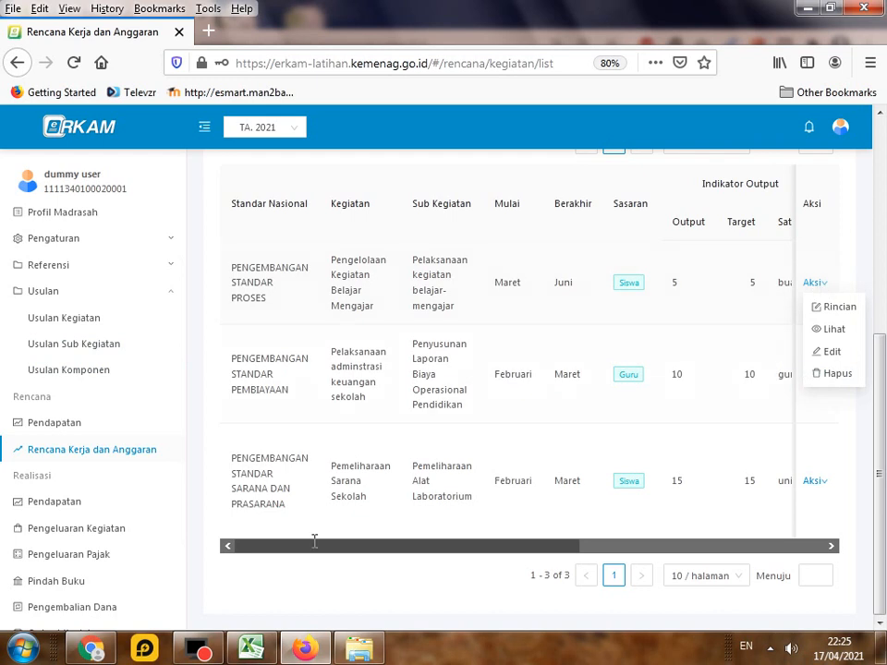
pyautogui.moveTo(310, 649)
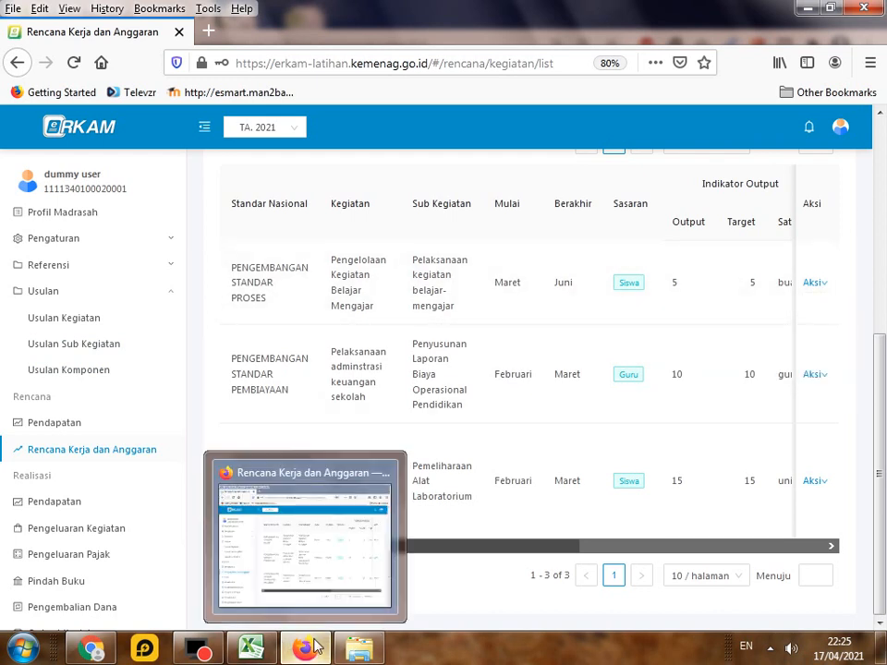
pyautogui.click(817, 284)
pyautogui.click(830, 357)
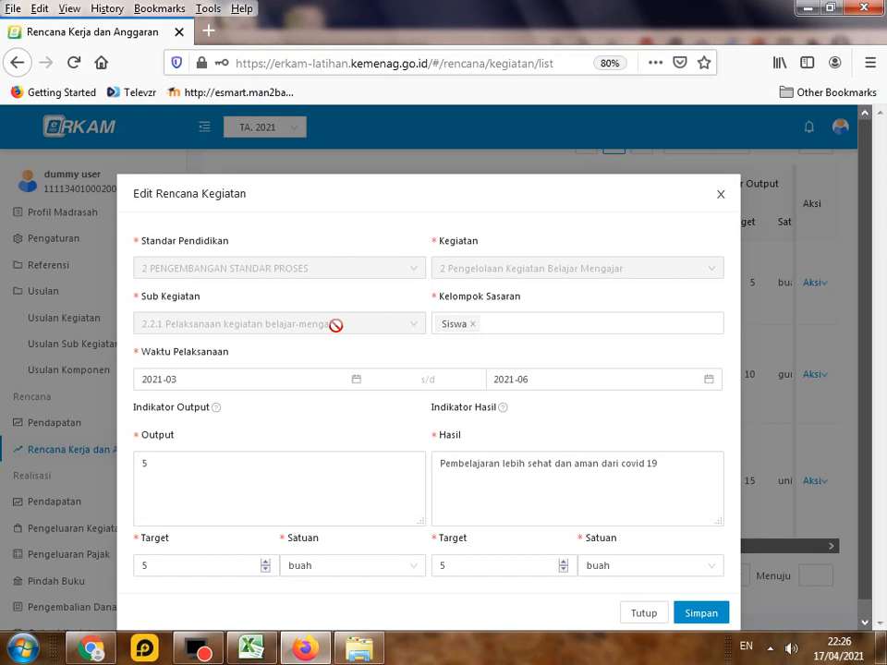
pyautogui.click(507, 321)
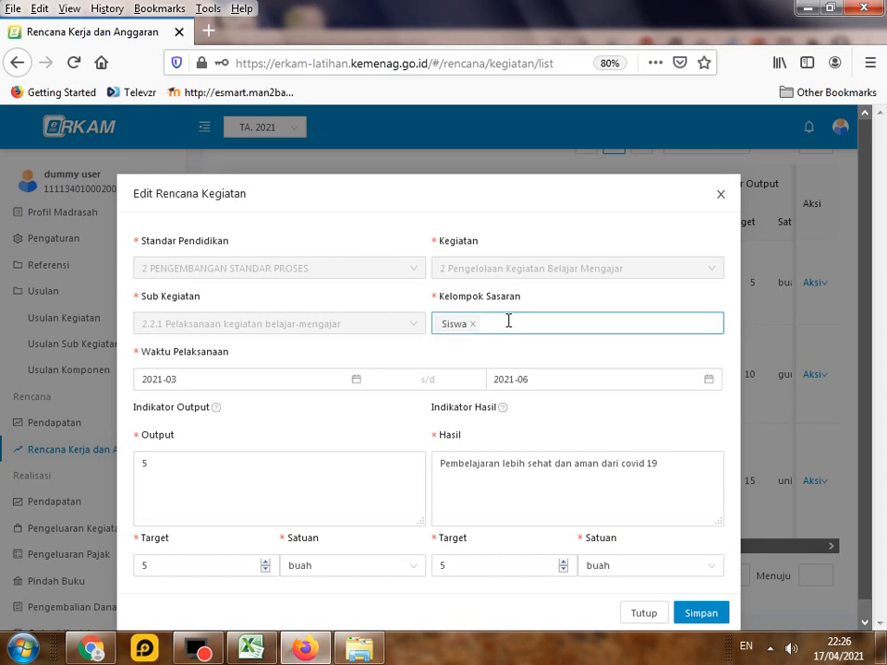
pyautogui.click(474, 395)
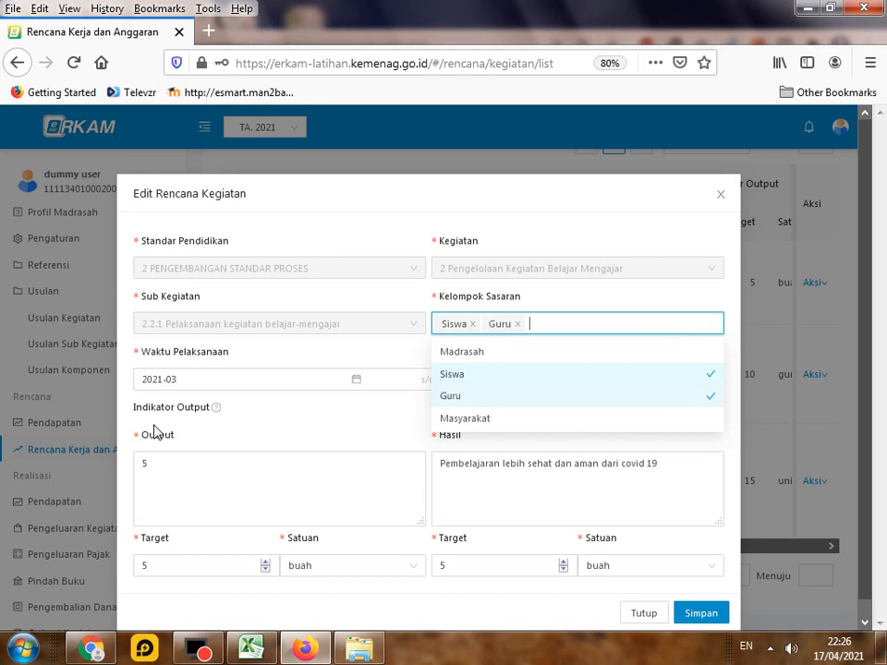
pyautogui.click(350, 423)
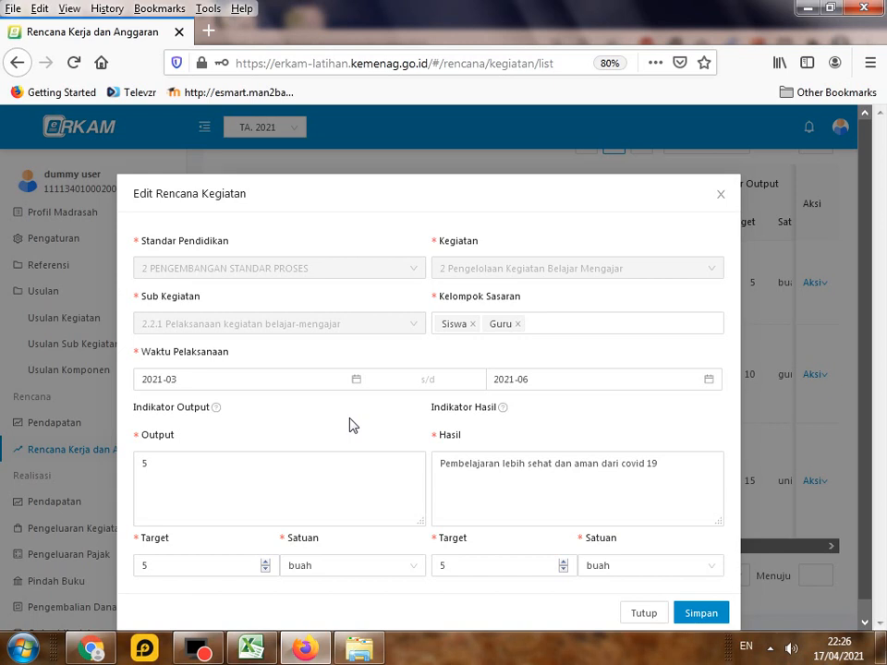
# Check the item quantity in the Excel worksheet, then set the activity's Output and both Target values to 10 and save it
pyautogui.doubleClick(181, 471)
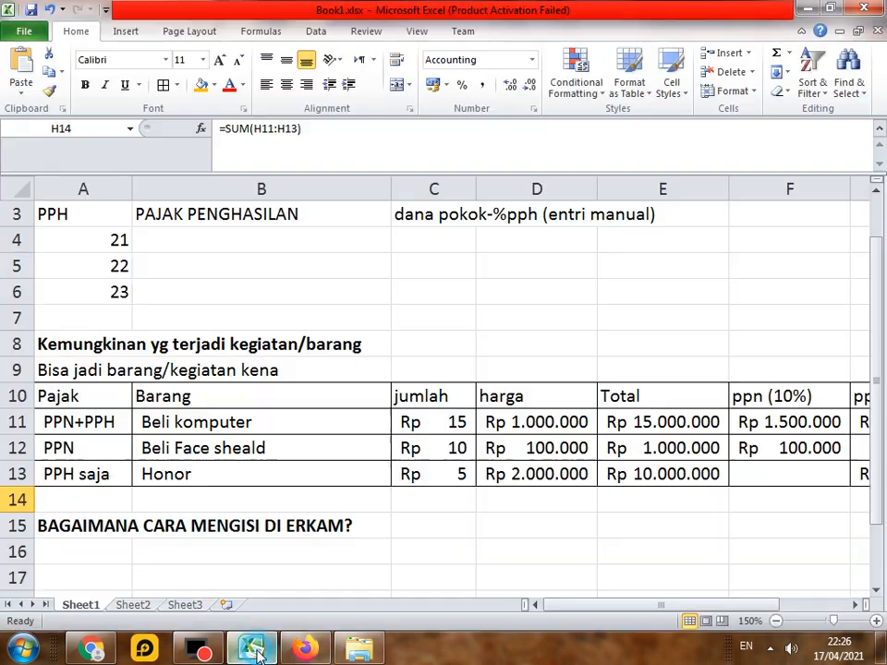
pyautogui.click(255, 650)
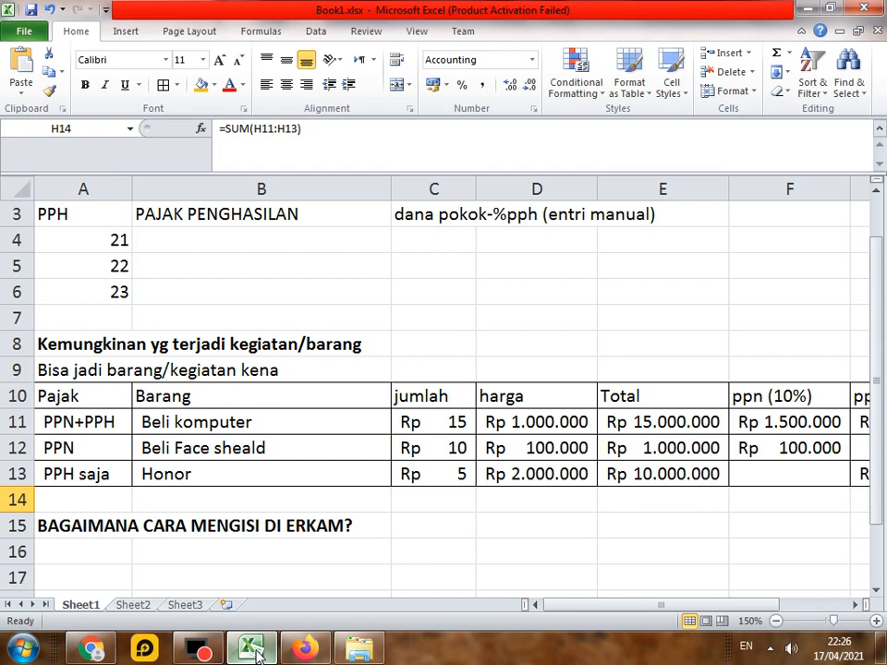
pyautogui.click(255, 649)
pyautogui.write('10')
pyautogui.doubleClick(149, 564)
pyautogui.moveTo(444, 464); pyautogui.dragTo(704, 466)
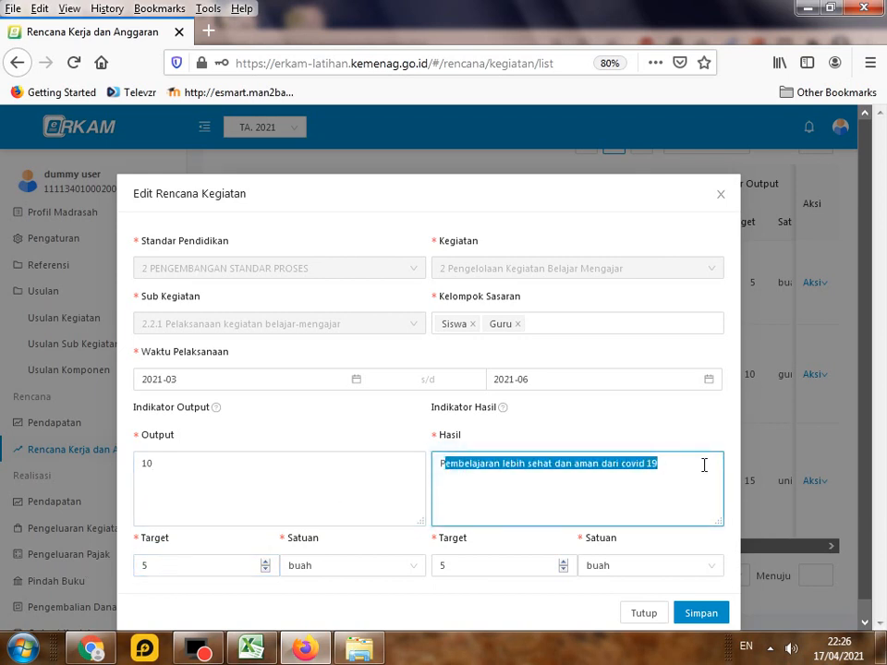
pyautogui.doubleClick(172, 565)
pyautogui.write('10')
pyautogui.doubleClick(460, 565)
pyautogui.write('10')
pyautogui.click(698, 612)
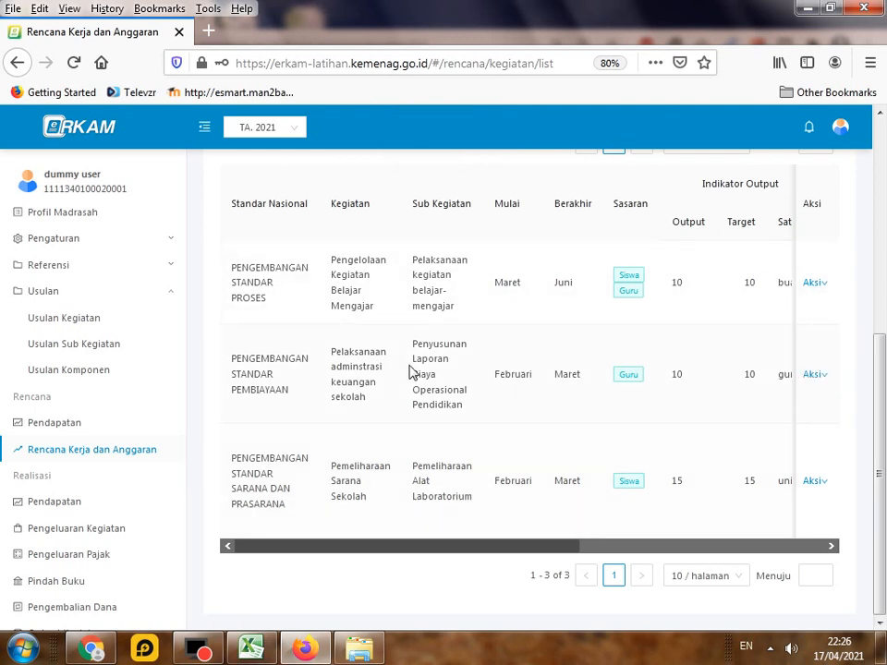
# Check the Honor item in the Excel worksheet, then return to ERKAM
pyautogui.click(257, 652)
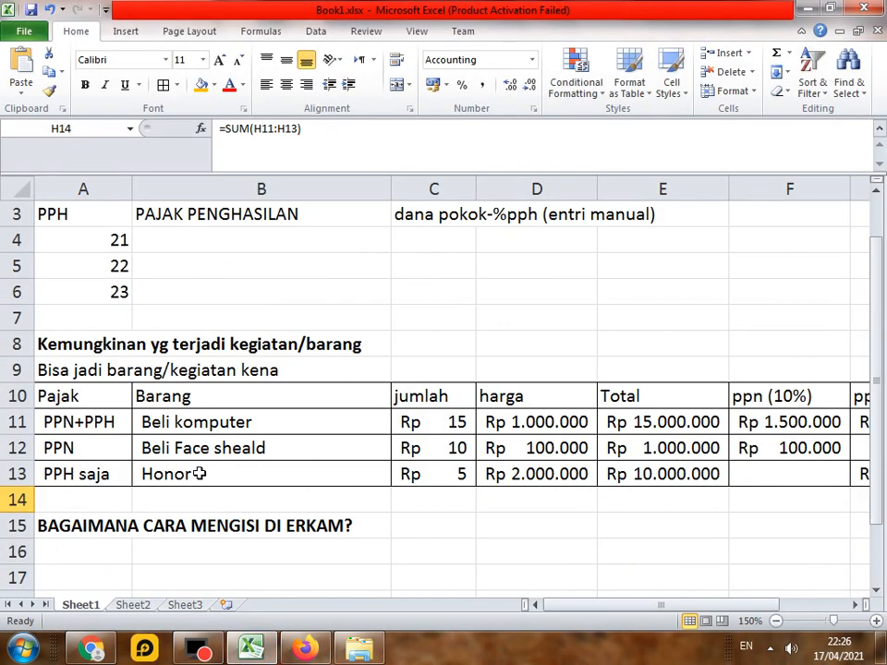
pyautogui.click(199, 474)
pyautogui.click(269, 655)
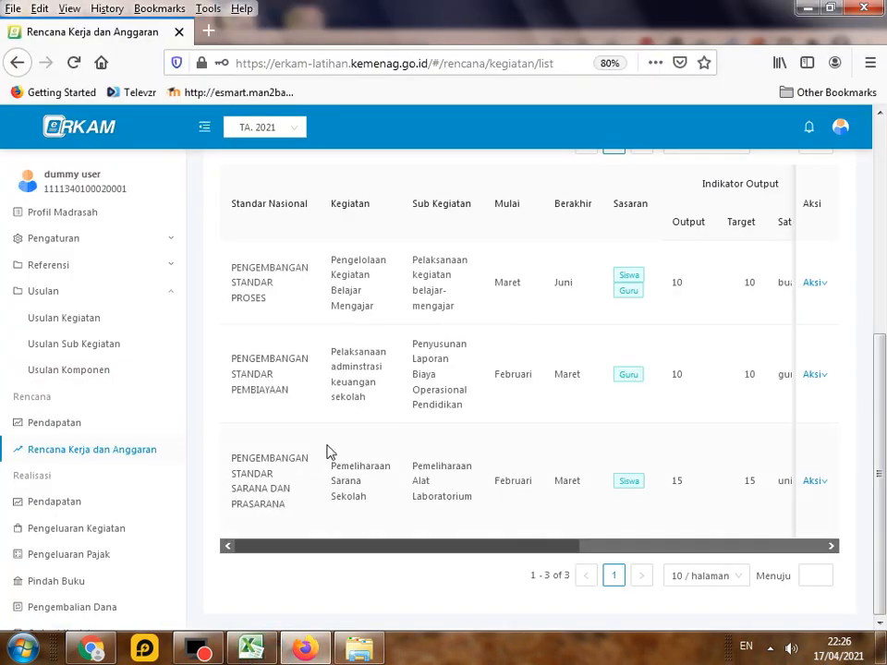
# Open the PENGEMBANGAN STANDAR PEMBIAYAAN activity for editing and review its Kelompok Sasaran options
pyautogui.click(819, 375)
pyautogui.click(828, 377)
pyautogui.click(832, 445)
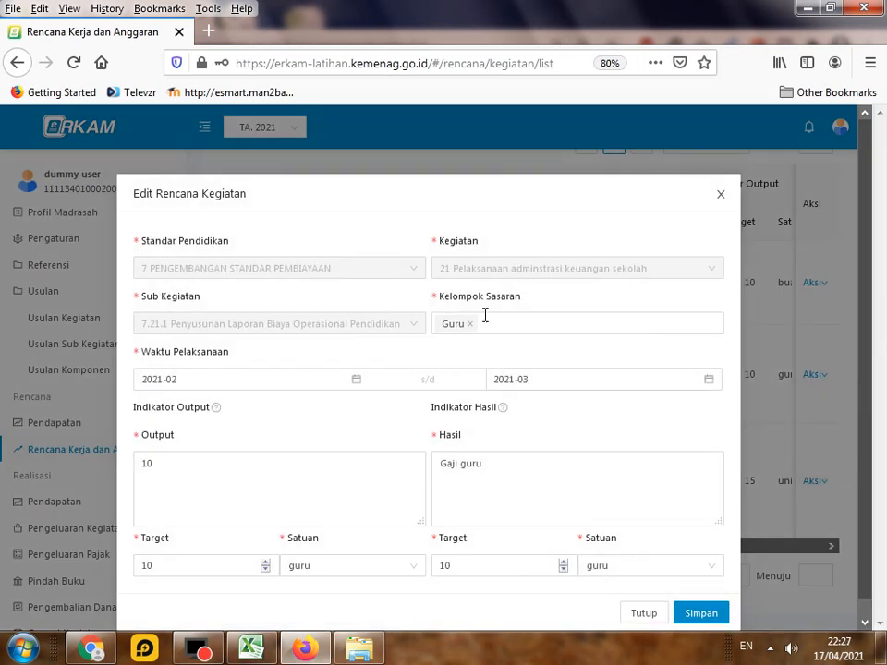
pyautogui.click(340, 271)
pyautogui.click(504, 323)
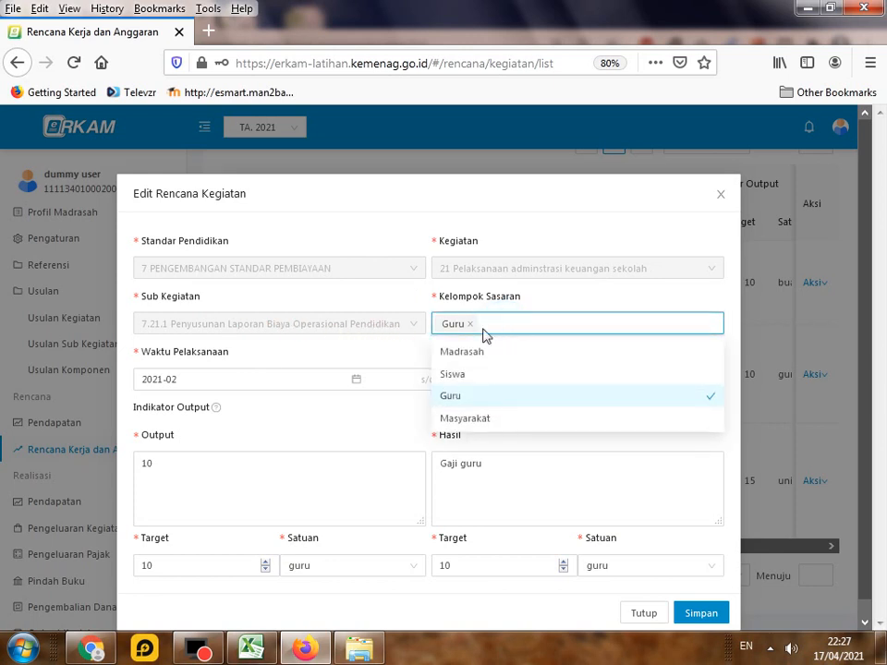
pyautogui.click(250, 377)
# Check the Honor quantity in the Excel worksheet, then set the activity's Output and both Target values to 5 and save it
pyautogui.click(196, 469)
pyautogui.doubleClick(190, 468)
pyautogui.click(246, 648)
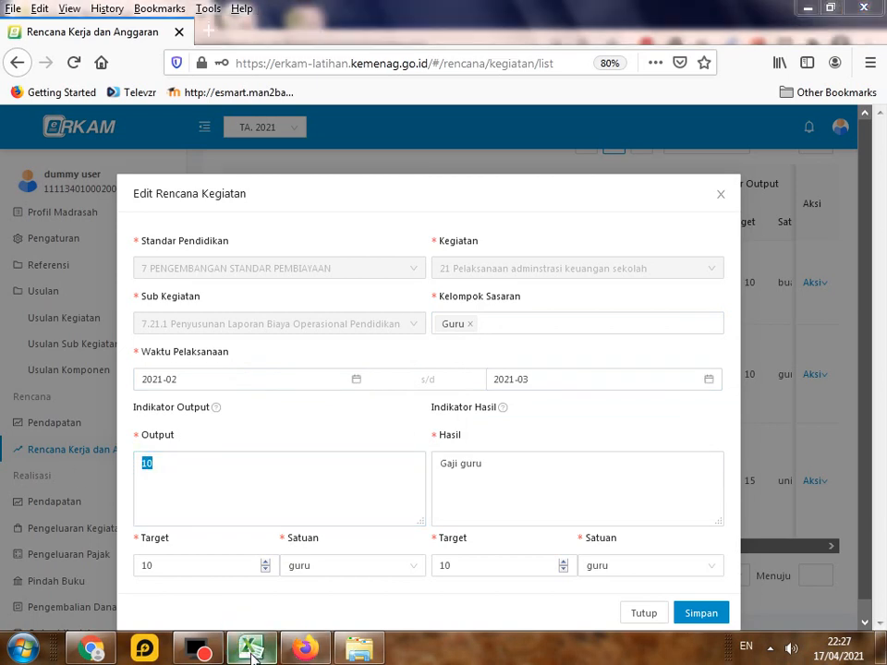
pyautogui.click(251, 651)
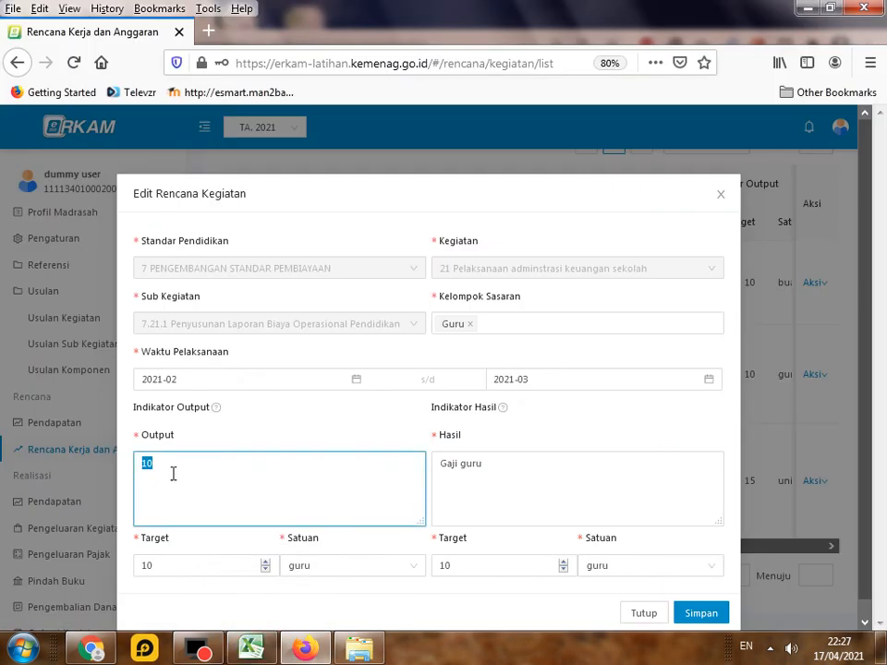
pyautogui.click(482, 473)
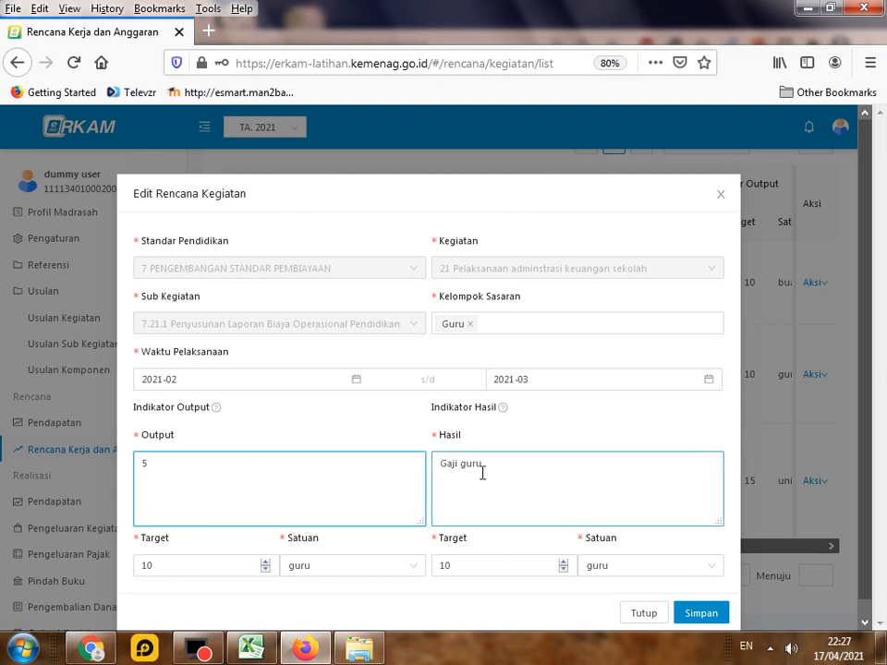
pyautogui.click(501, 469)
pyautogui.doubleClick(154, 565)
pyautogui.write('5')
pyautogui.click(452, 566)
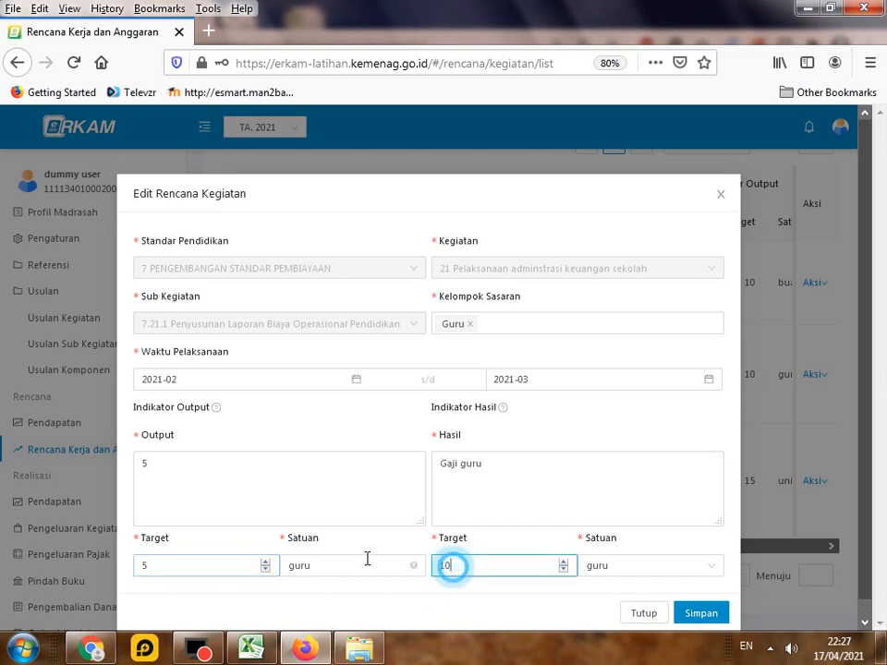
pyautogui.doubleClick(475, 564)
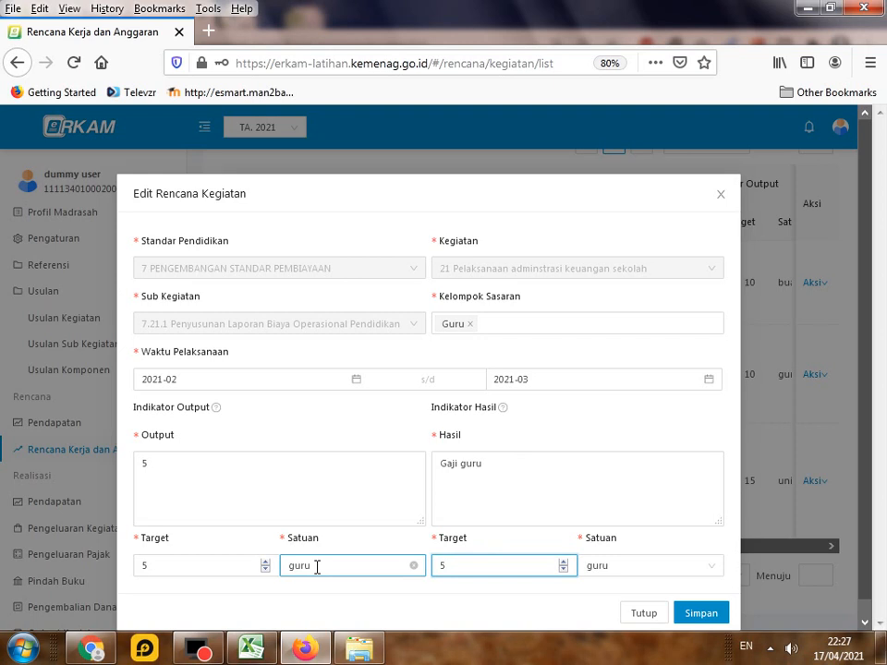
pyautogui.click(700, 614)
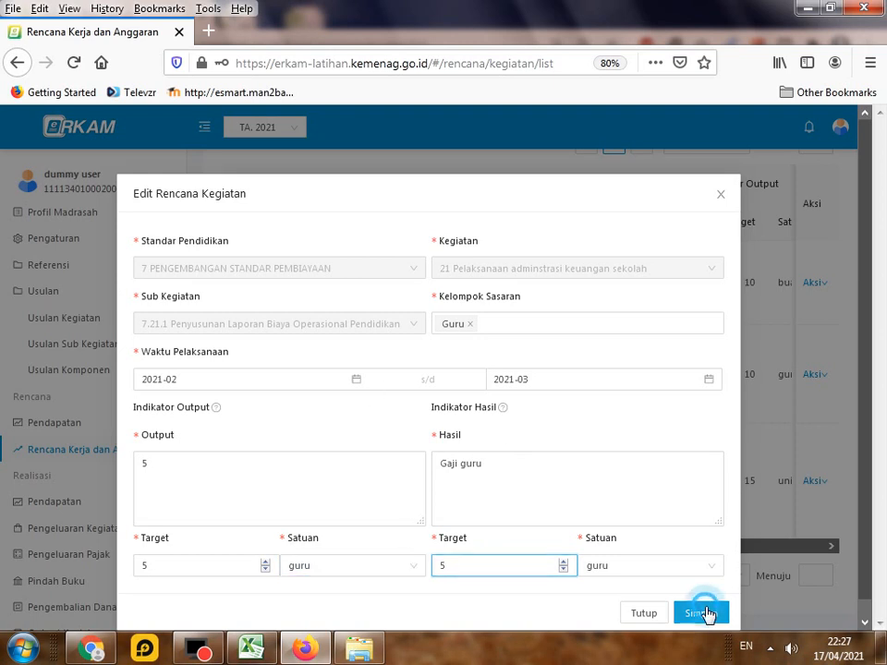
# Open a new activity plan form and compare its Semua Kegiatan and Rekomendasi Evaluasi Diri Madrasah versions
pyautogui.scroll(2, 767, 517)
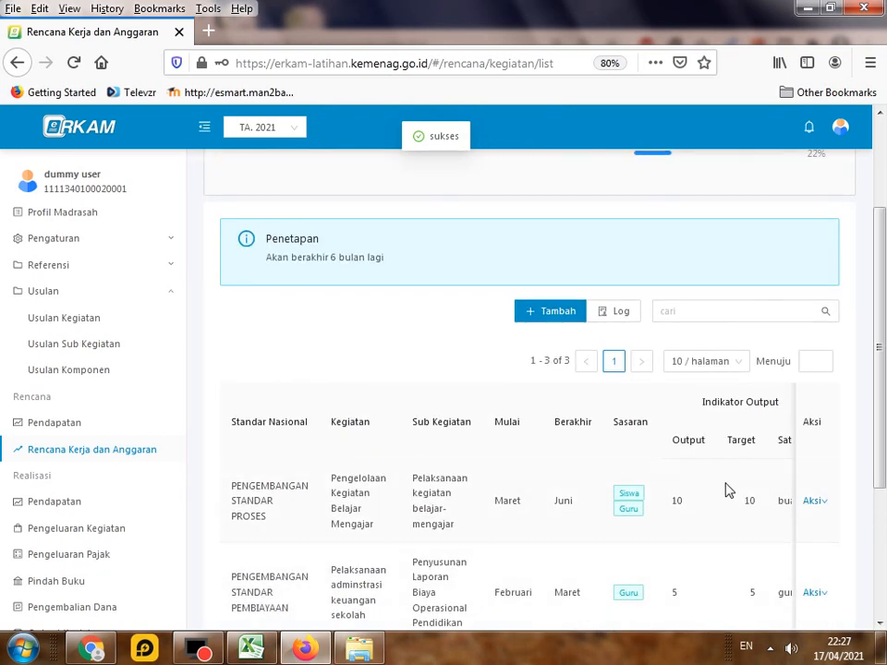
pyautogui.click(554, 314)
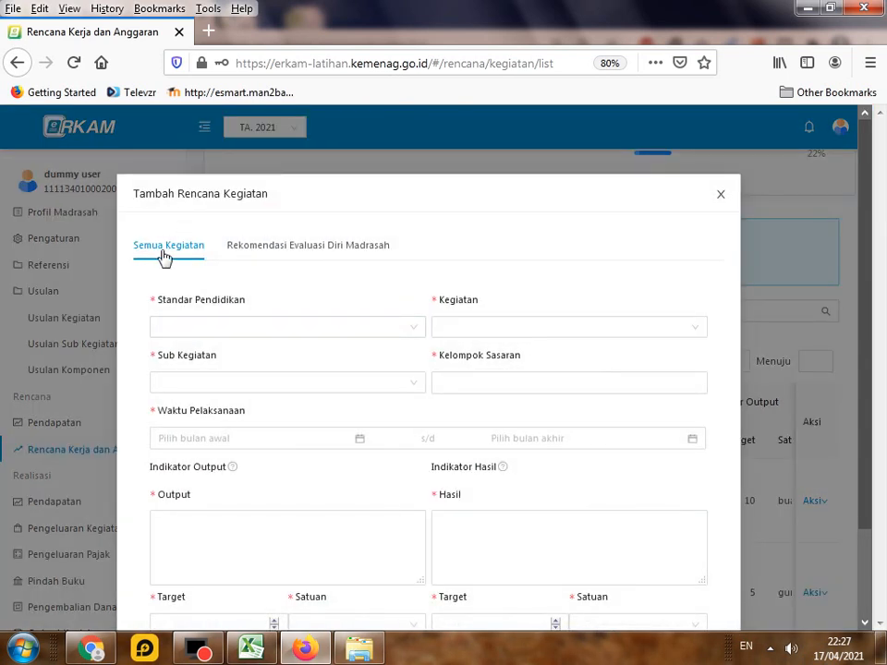
pyautogui.click(279, 251)
pyautogui.click(145, 248)
pyautogui.click(267, 253)
# Try Standar Pendidikan 1 PENGEMBANGAN STANDAR ISI under Rekomendasi Evaluasi Diri Madrasah and standard 4 under Semua Kegiatan, then clear the latter
pyautogui.click(414, 327)
pyautogui.click(340, 362)
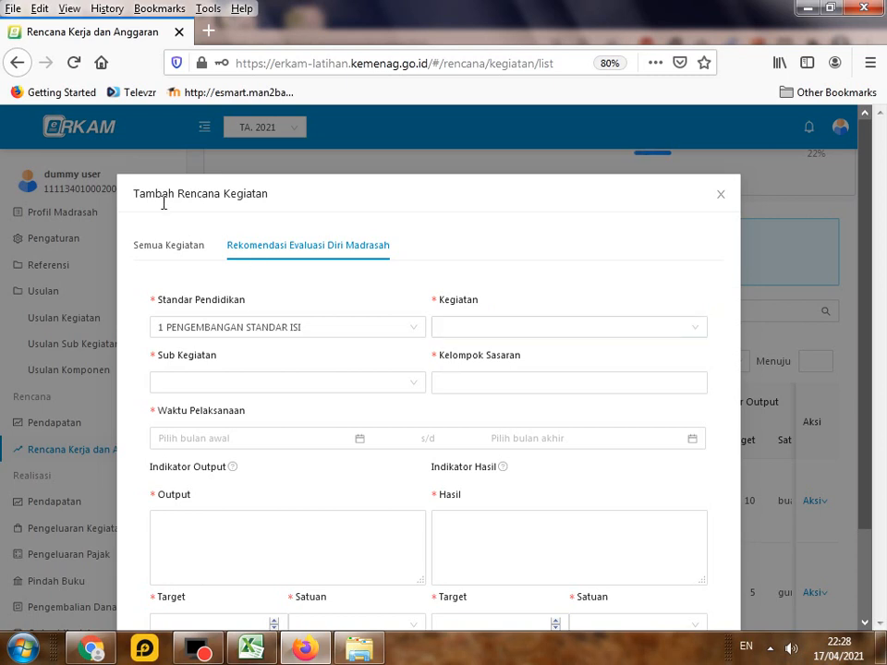
pyautogui.click(171, 247)
pyautogui.click(337, 330)
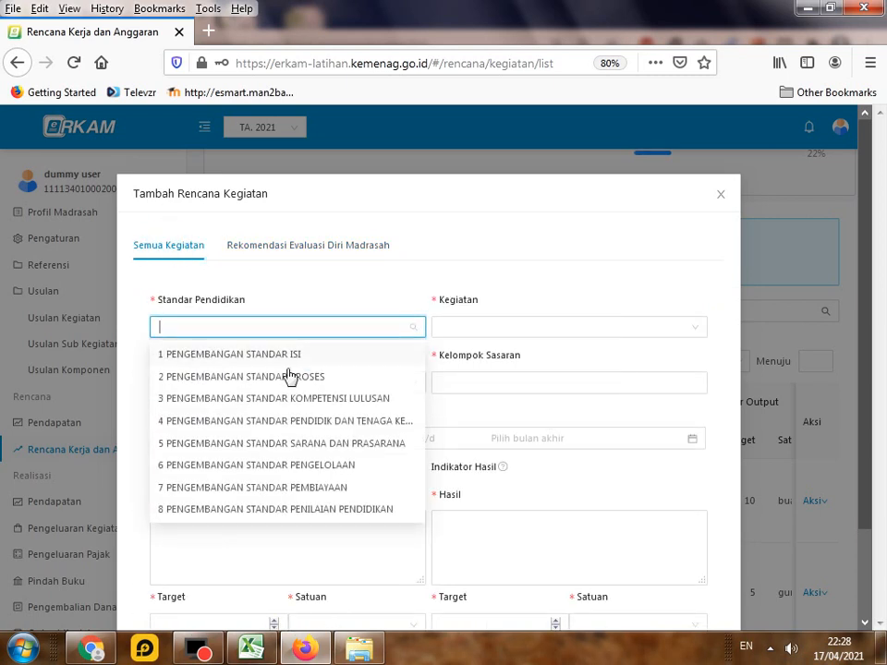
pyautogui.click(291, 417)
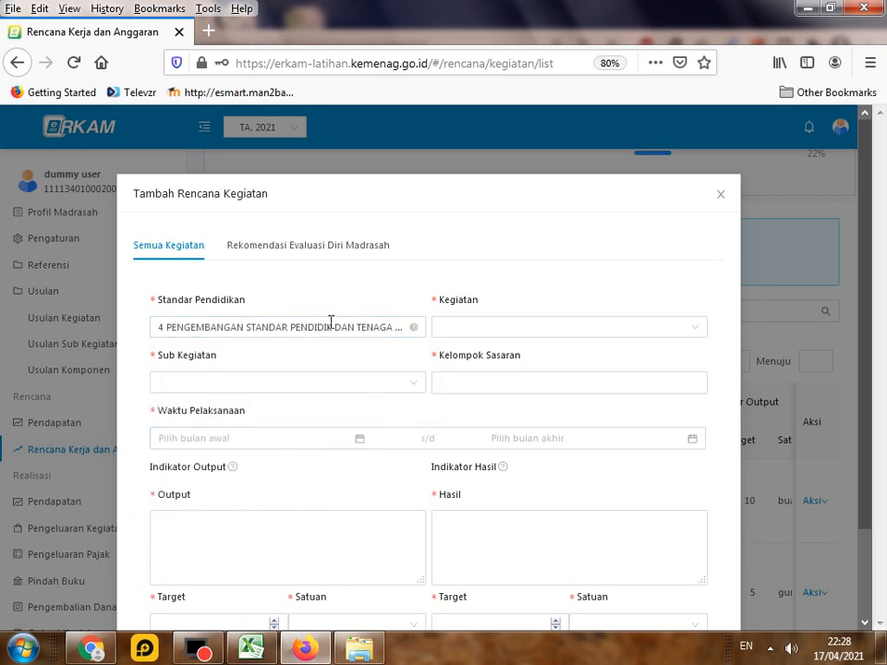
pyautogui.click(413, 327)
# Under Rekomendasi Evaluasi Diri Madrasah, choose 1 PENGEMBANGAN STANDAR ISI and 1 Pengelolaan Kurikulum 2013, and view the Sub Kegiatan options
pyautogui.click(313, 247)
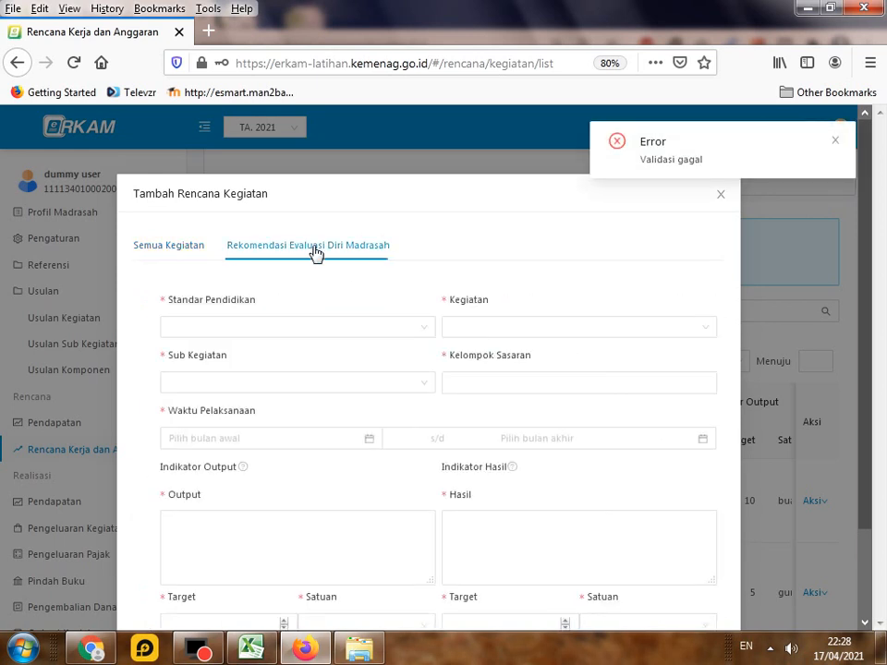
pyautogui.click(316, 330)
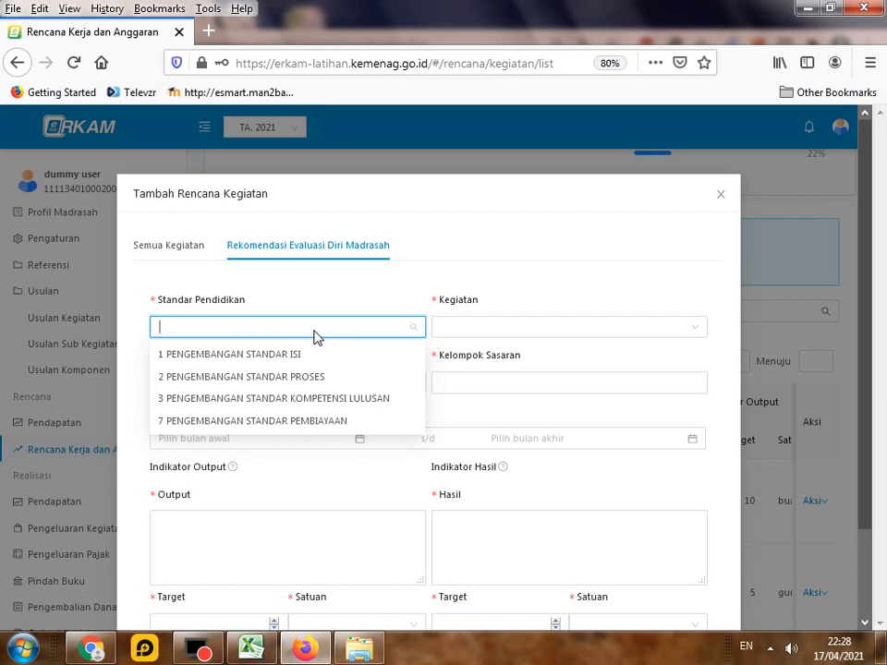
pyautogui.click(293, 354)
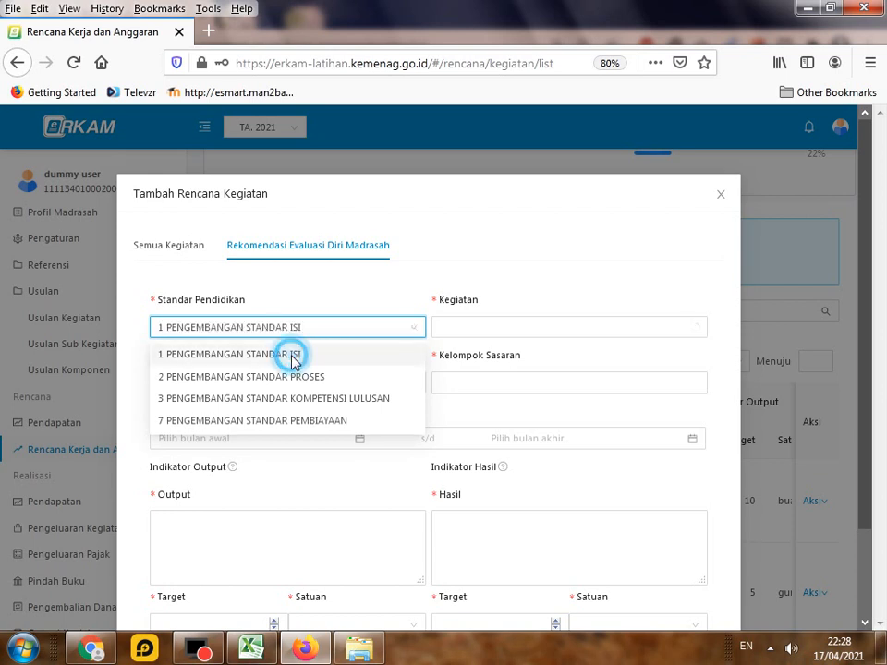
pyautogui.click(567, 330)
pyautogui.click(531, 357)
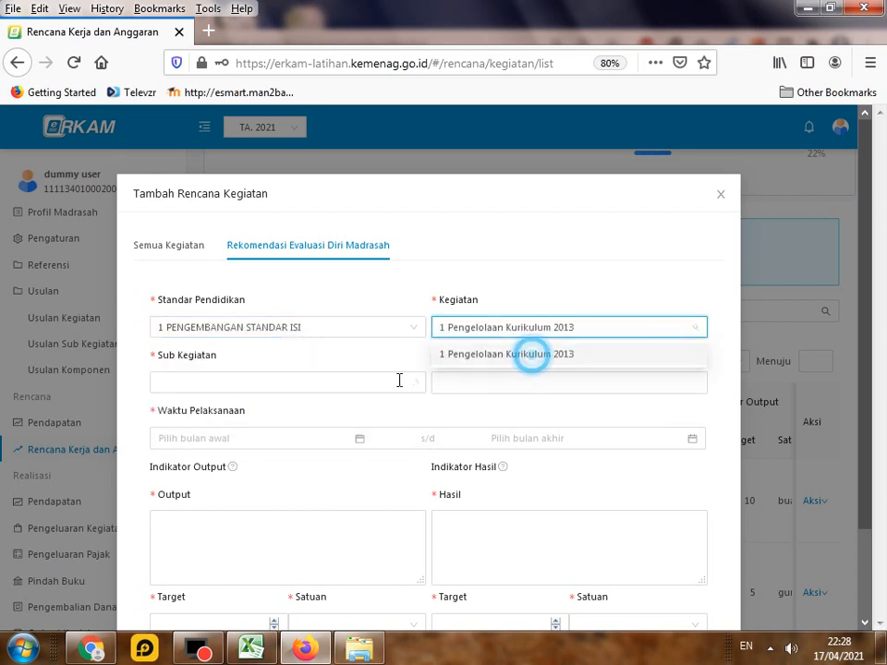
pyautogui.click(398, 379)
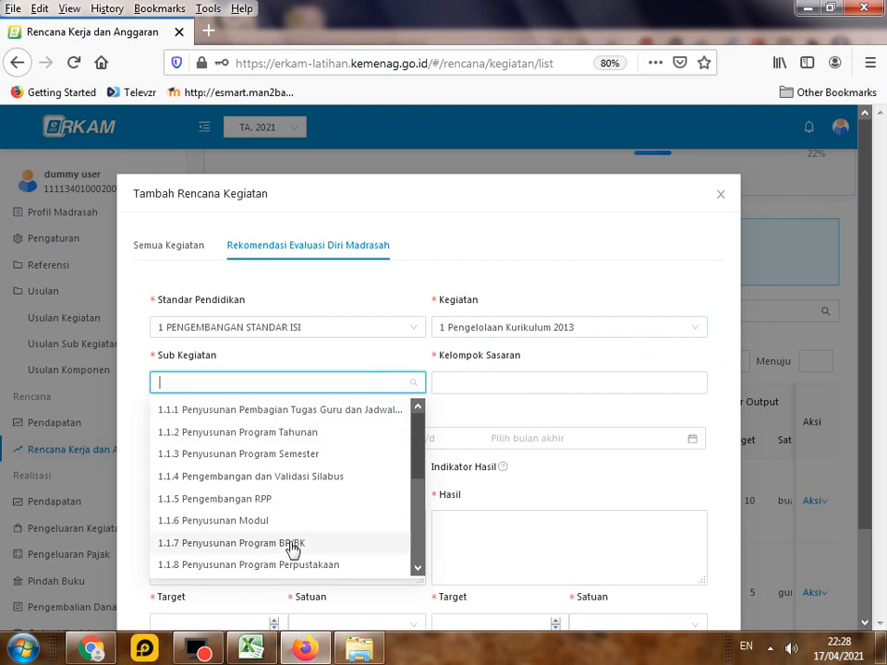
pyautogui.click(342, 298)
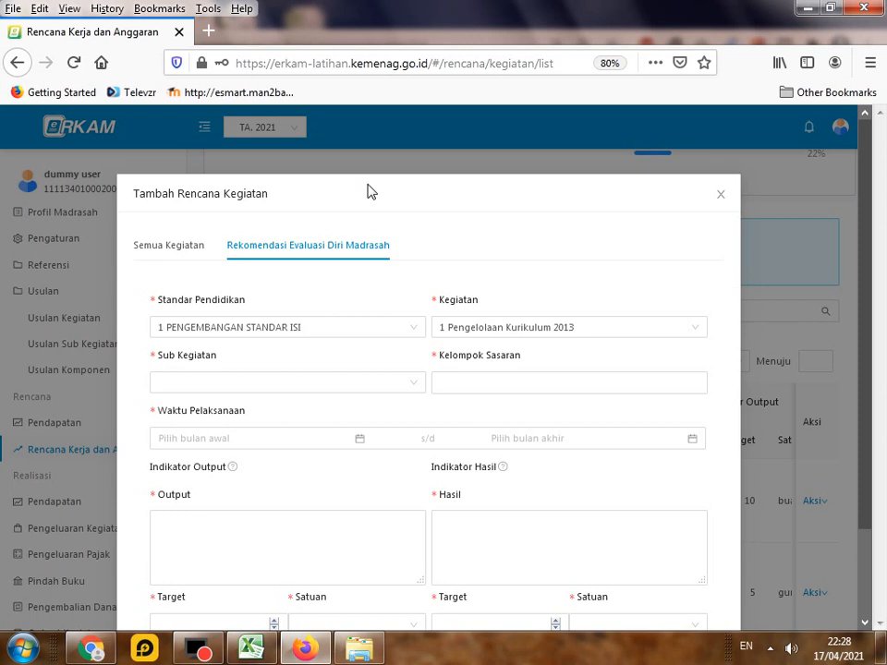
# Compare the Semua Kegiatan and Rekomendasi Evaluasi Diri Madrasah forms again, close the new activity plan unsaved, and review the activity list
pyautogui.click(167, 249)
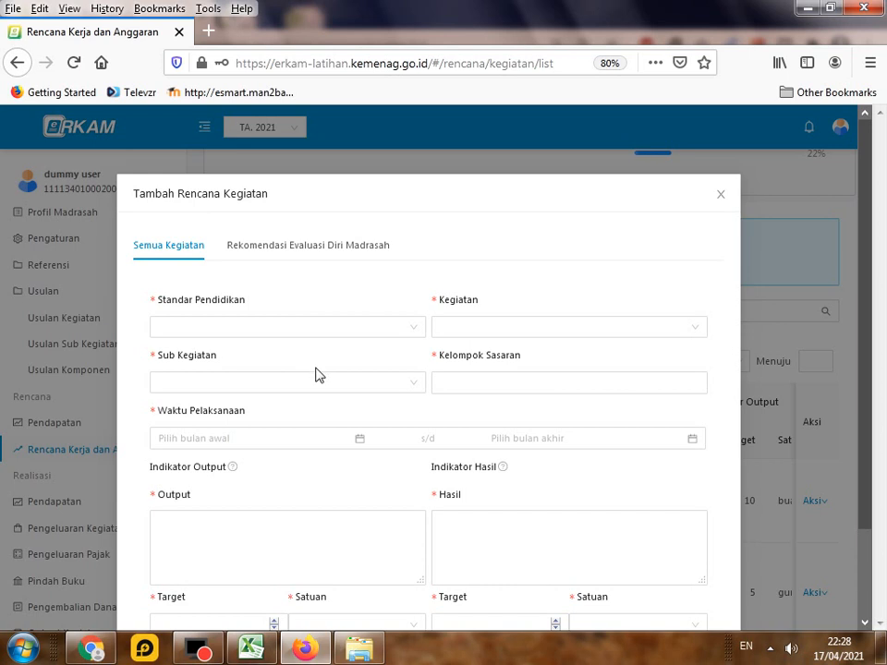
pyautogui.scroll(-2, 351, 442)
pyautogui.scroll(1, 351, 446)
pyautogui.scroll(1, 351, 447)
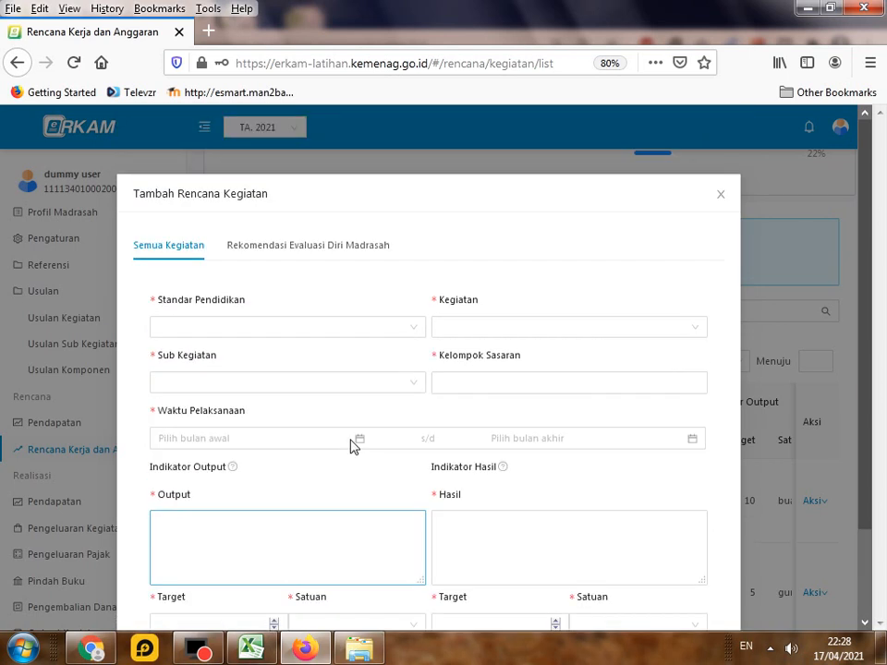
pyautogui.click(303, 252)
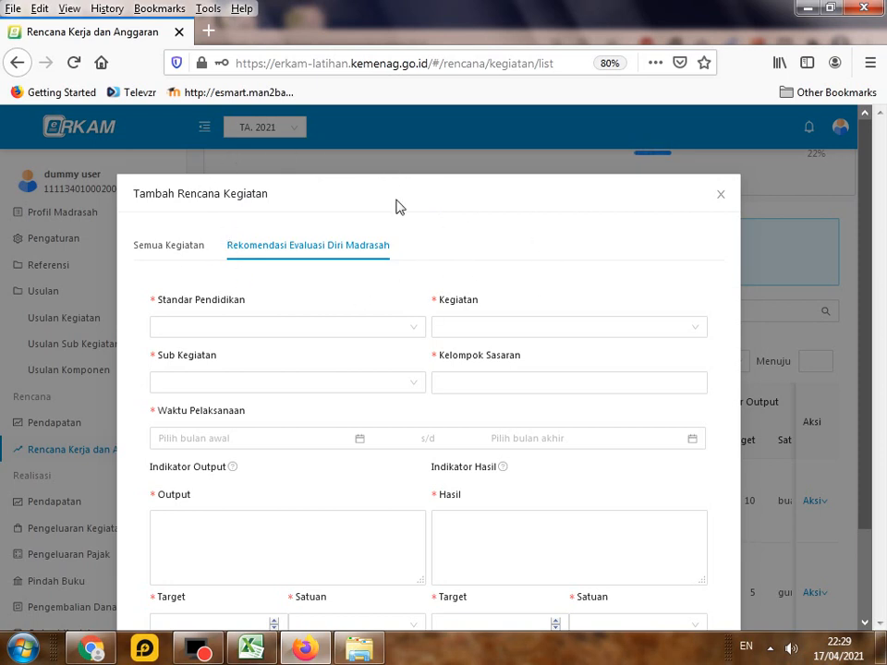
pyautogui.click(411, 330)
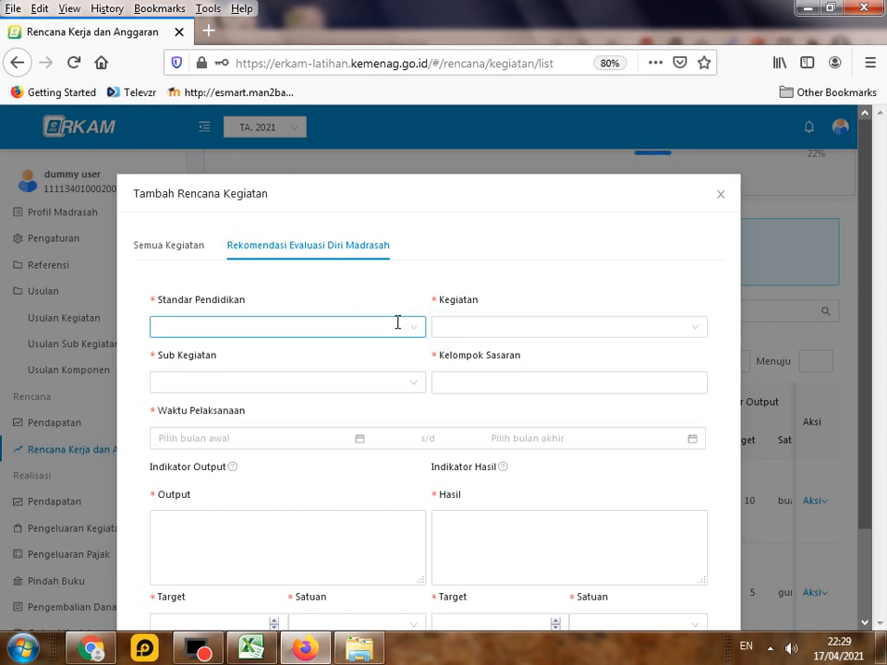
pyautogui.click(720, 198)
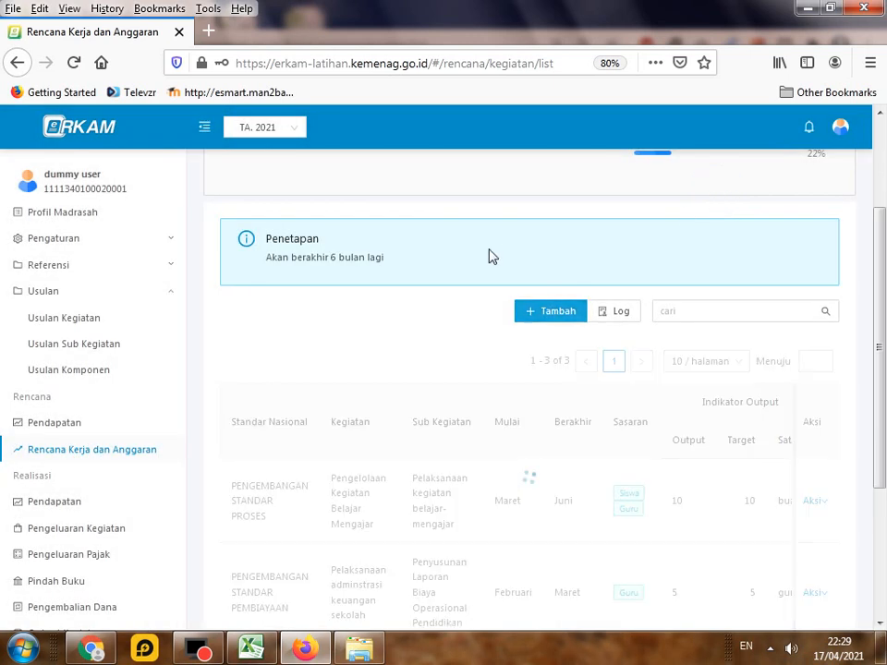
pyautogui.scroll(-2, 357, 330)
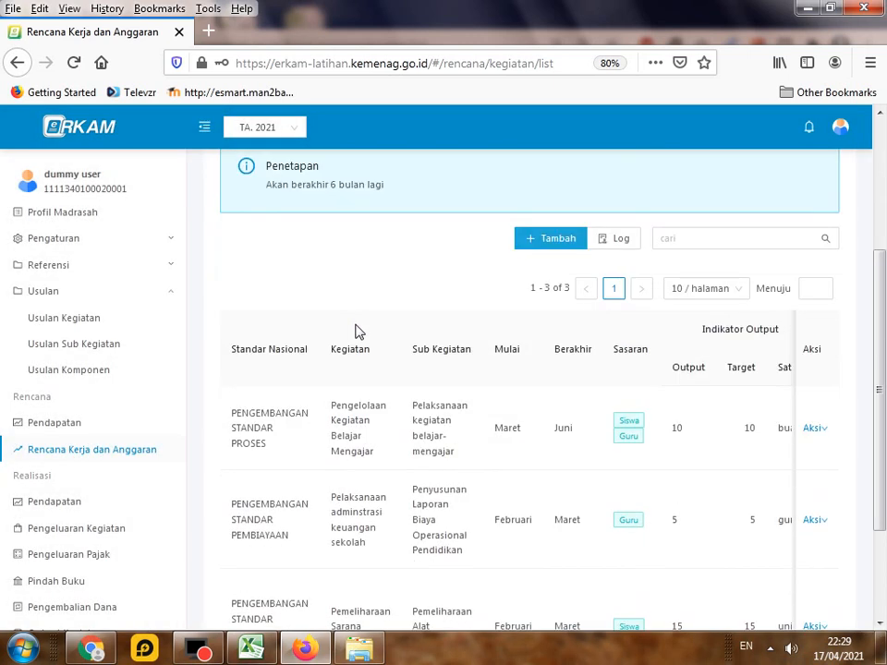
pyautogui.scroll(-3, 325, 357)
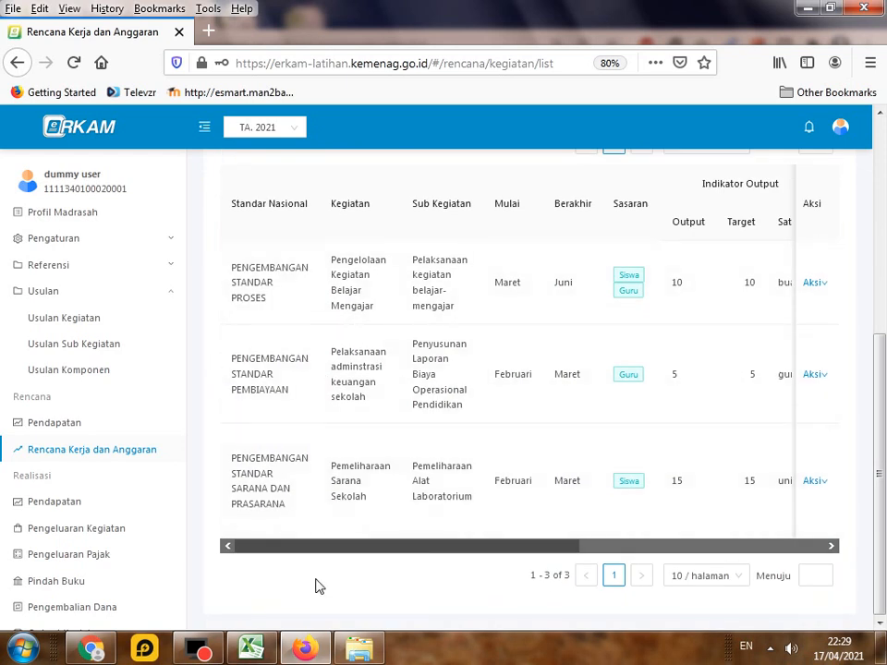
# Switch to the ERKAM session in Chrome and open its Rencana Kerja dan Anggaran list
pyautogui.click(91, 649)
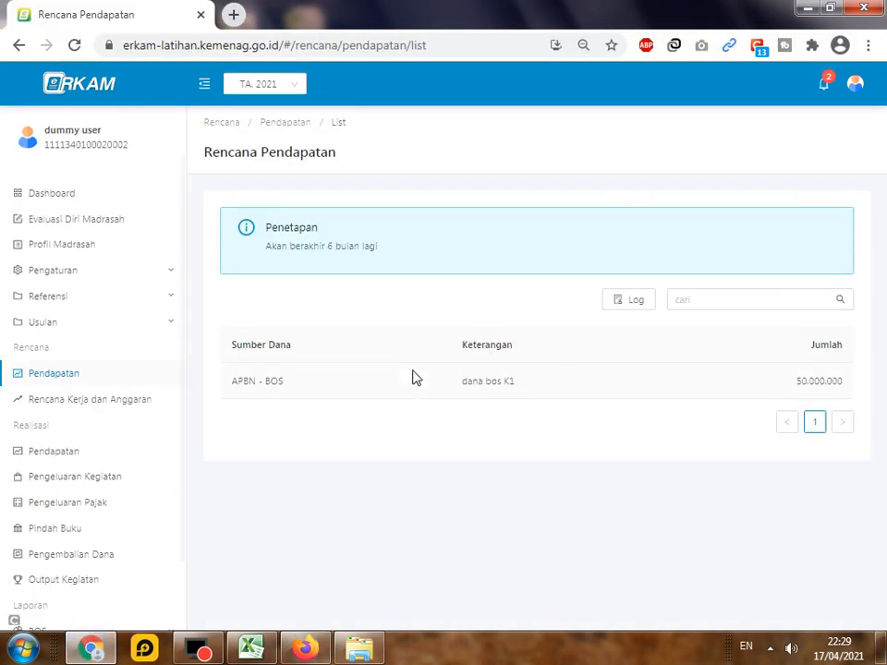
pyautogui.click(61, 379)
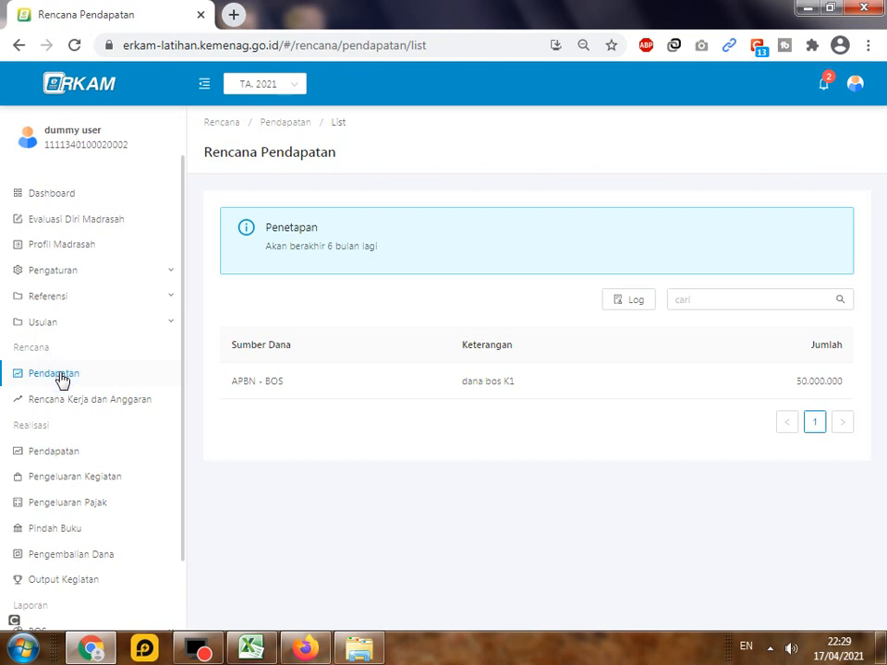
pyautogui.click(121, 406)
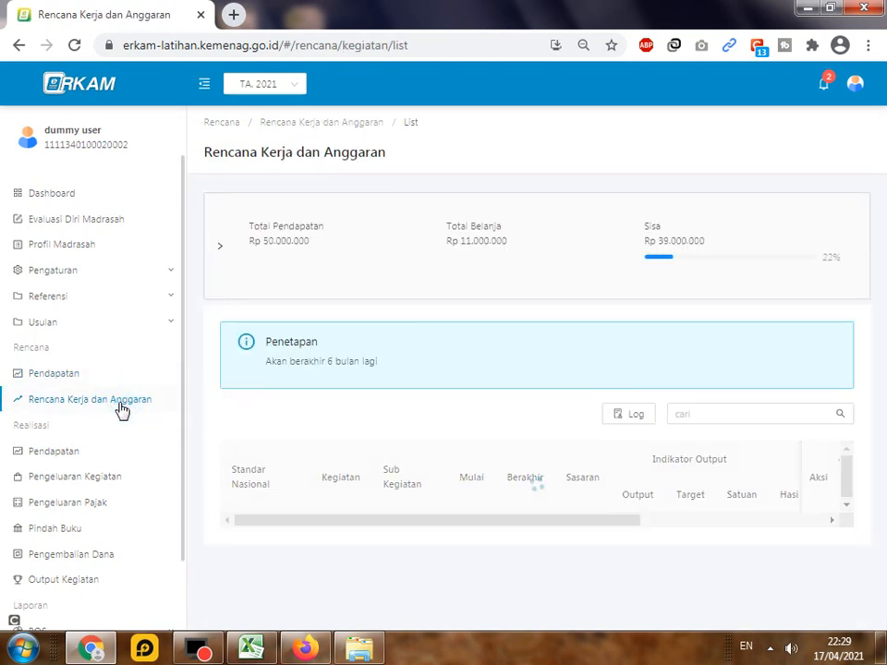
pyautogui.scroll(-2, 523, 386)
# Examine the Beli Face sheald row in the Excel worksheet, from item name to PPN amount, and return to ERKAM
pyautogui.click(252, 647)
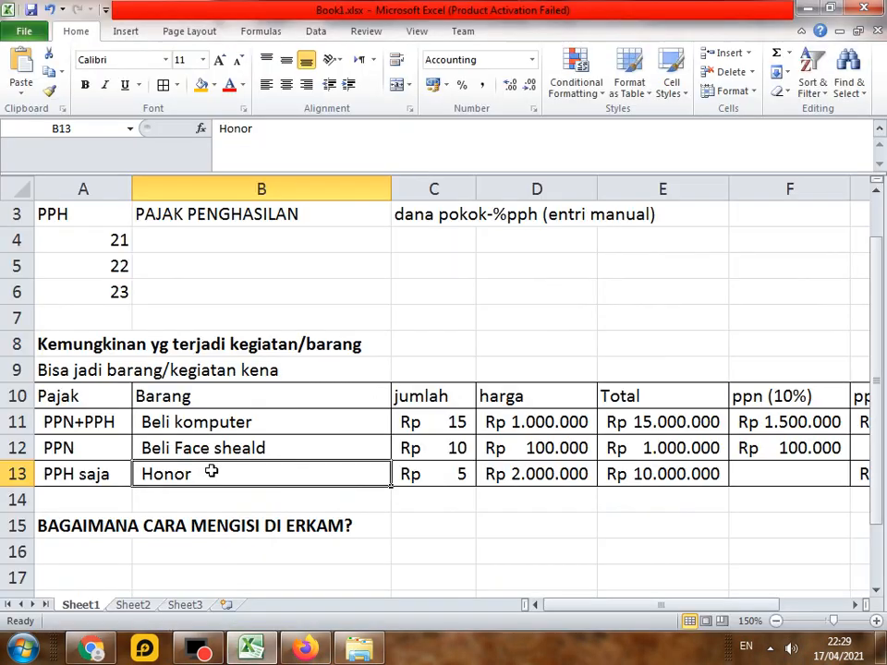
pyautogui.click(251, 647)
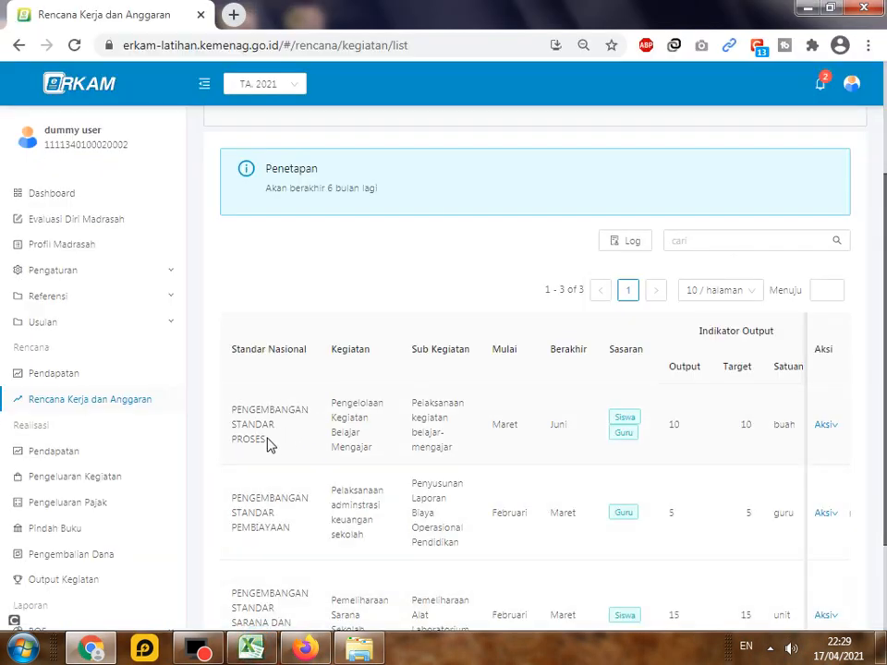
pyautogui.click(252, 647)
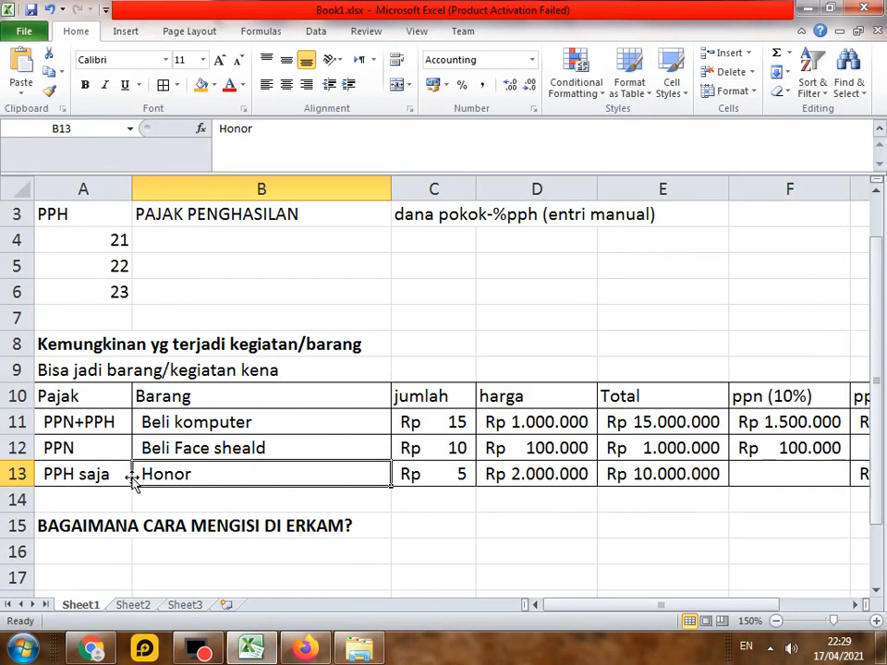
pyautogui.moveTo(148, 441); pyautogui.dragTo(790, 449)
pyautogui.click(245, 652)
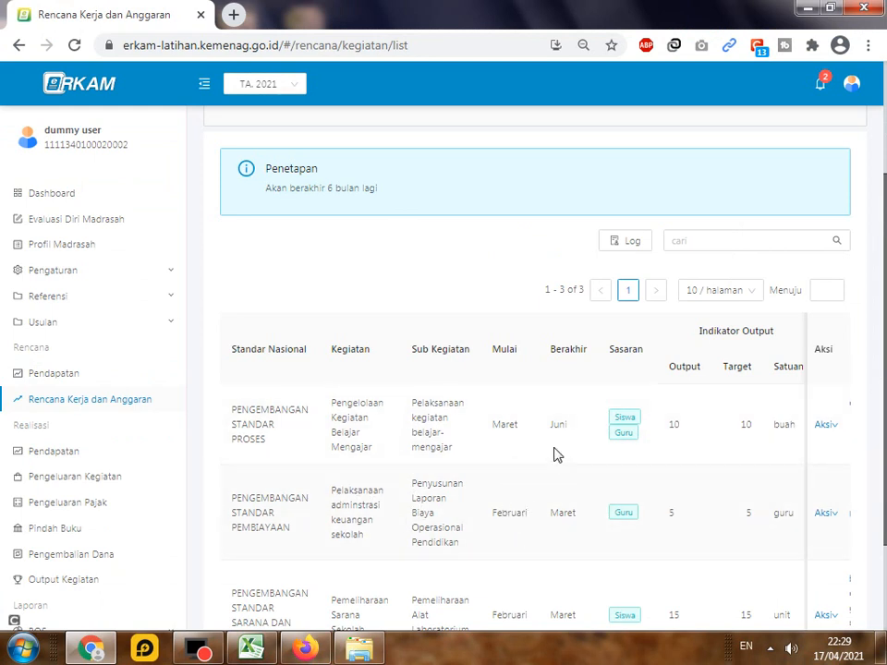
# Open the details of the PENGEMBANGAN STANDAR PROSES activity and delete its existing face shield cost item
pyautogui.click(835, 426)
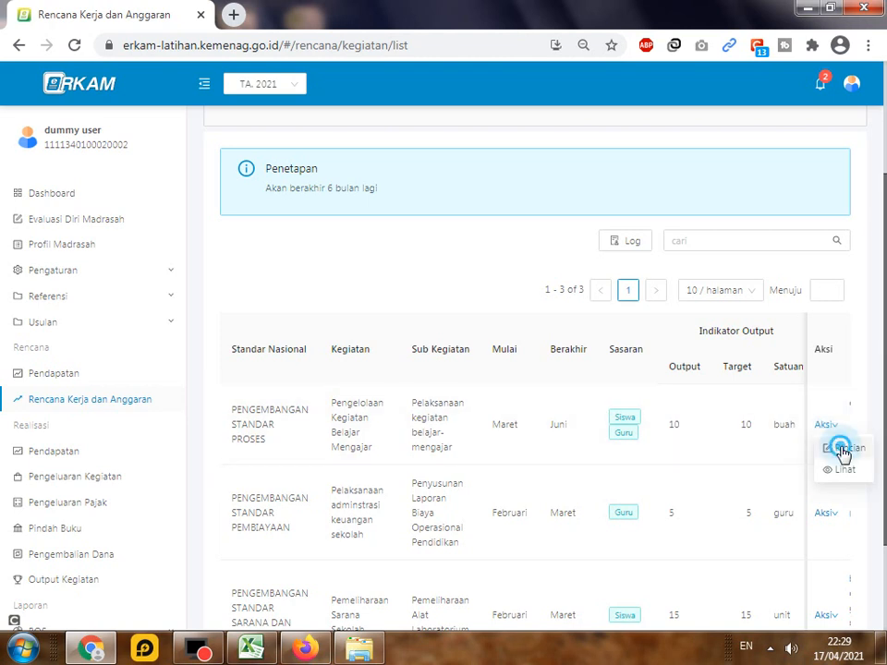
pyautogui.click(842, 450)
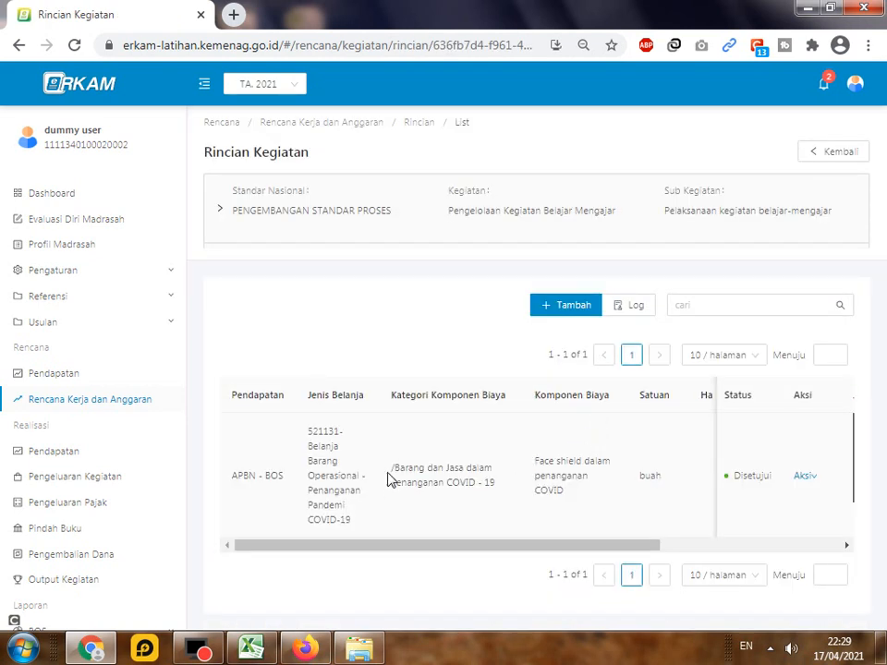
pyautogui.click(802, 475)
pyautogui.click(764, 540)
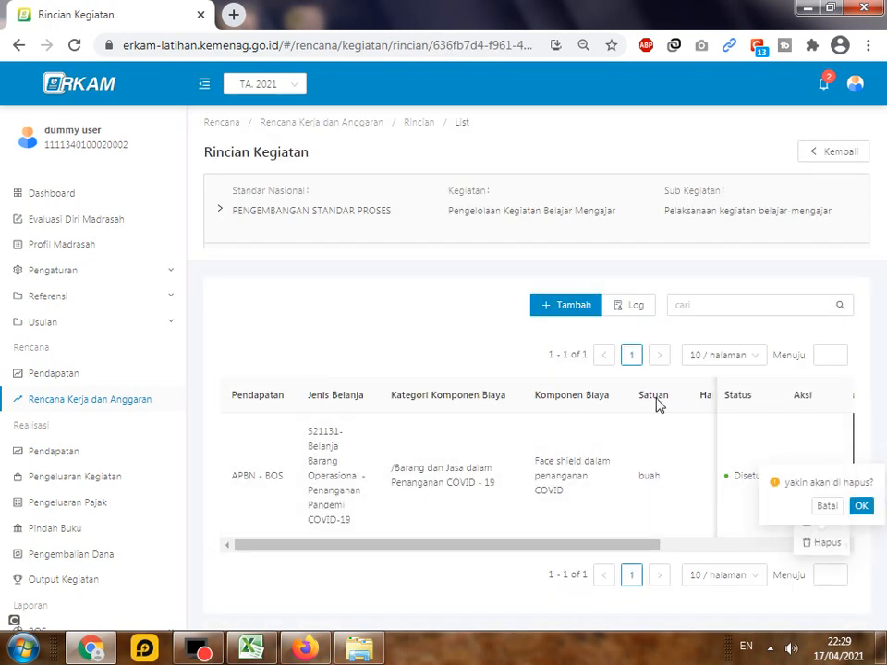
pyautogui.click(859, 507)
# Add a new cost detail to the activity and choose APBN - BOS as its Pendapatan
pyautogui.click(556, 308)
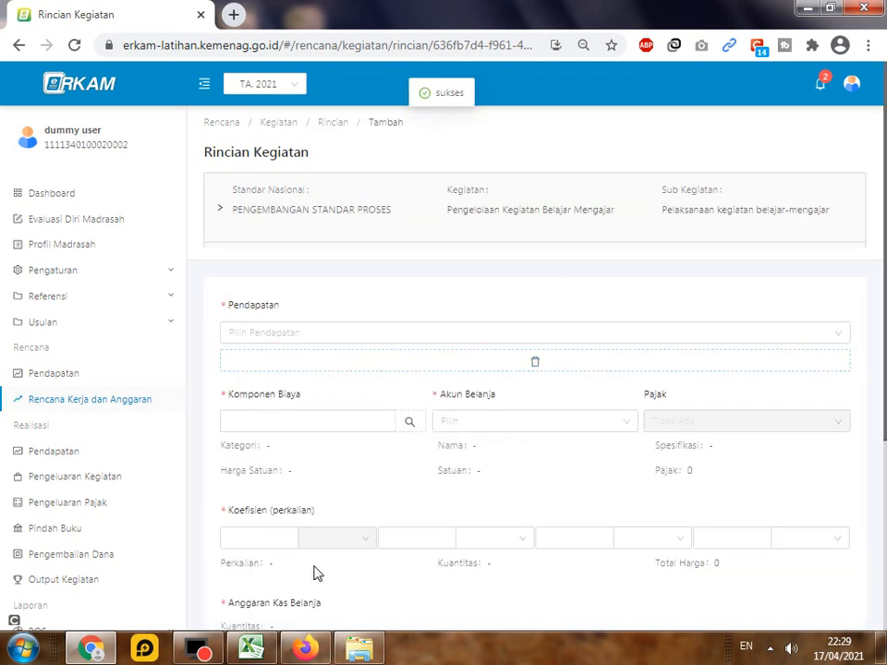
pyautogui.click(400, 333)
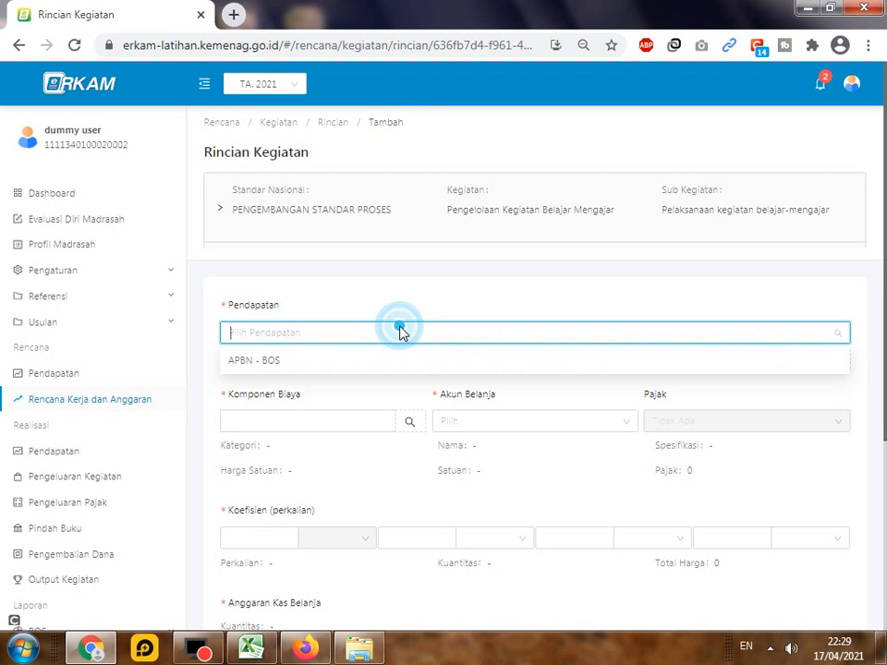
pyautogui.click(293, 359)
pyautogui.scroll(-2, 369, 443)
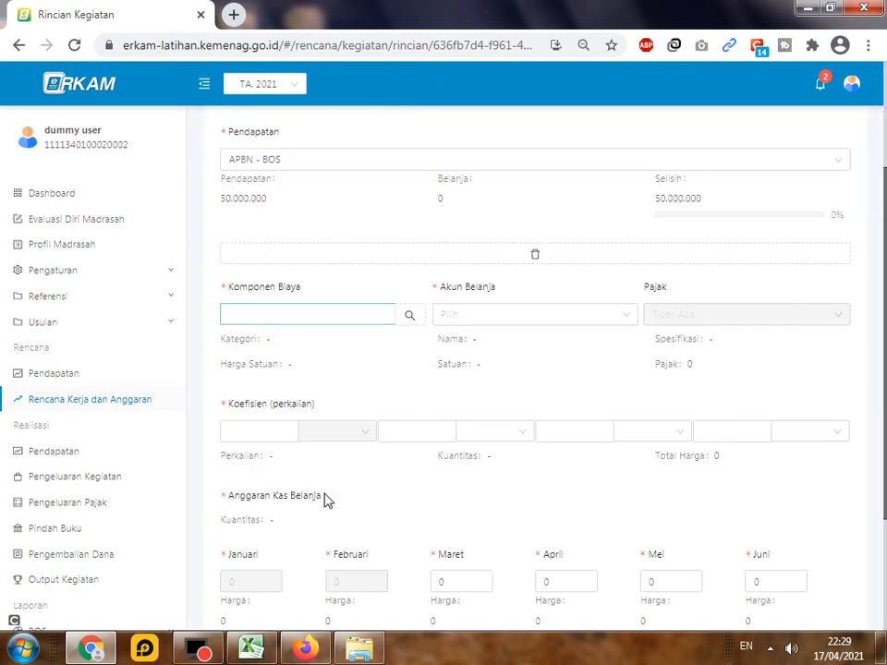
# Search the Komponen Biaya list for "face" and show the price choices for Face shield dalam penanganan COVID
pyautogui.click(358, 313)
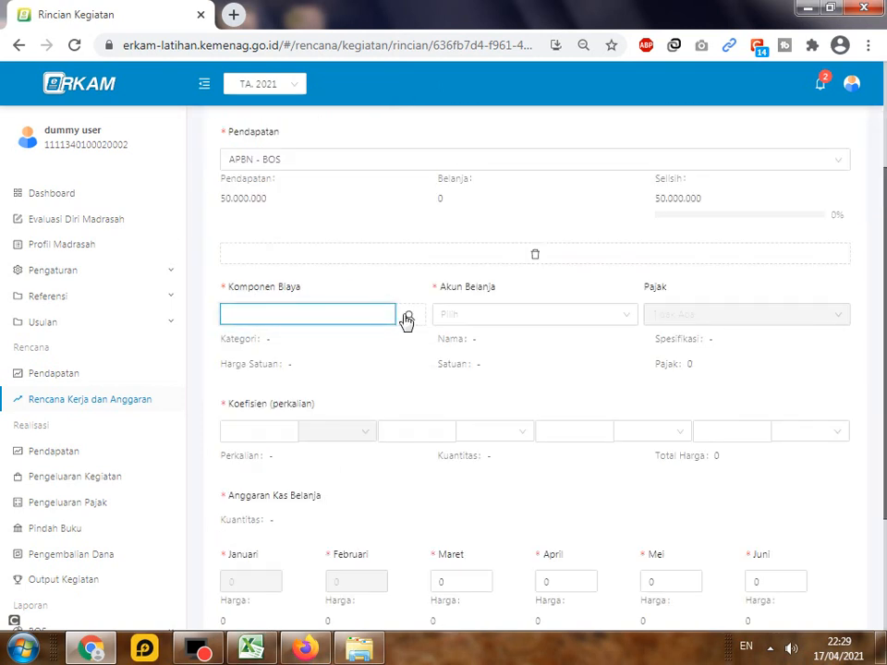
pyautogui.click(409, 315)
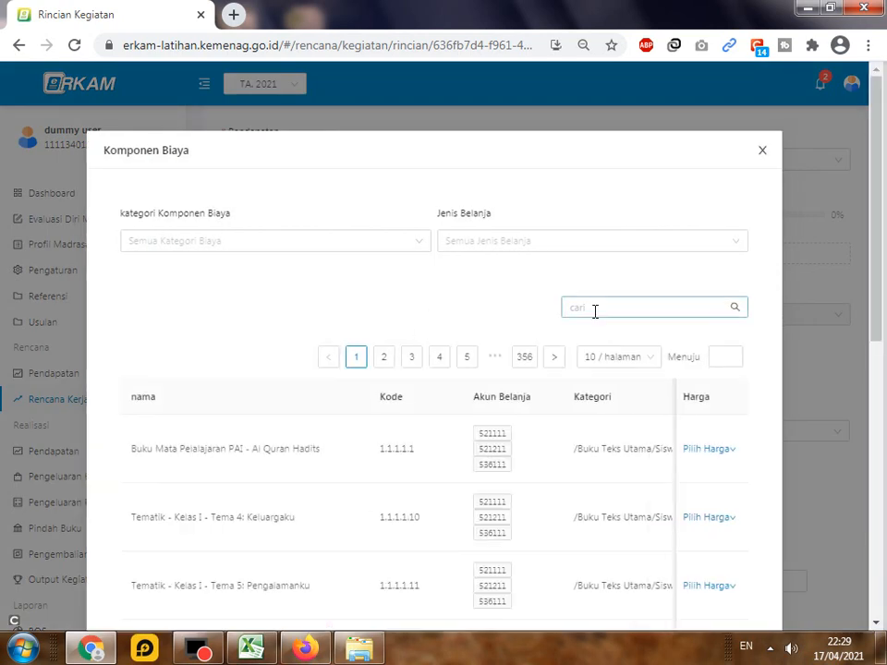
pyautogui.click(595, 308)
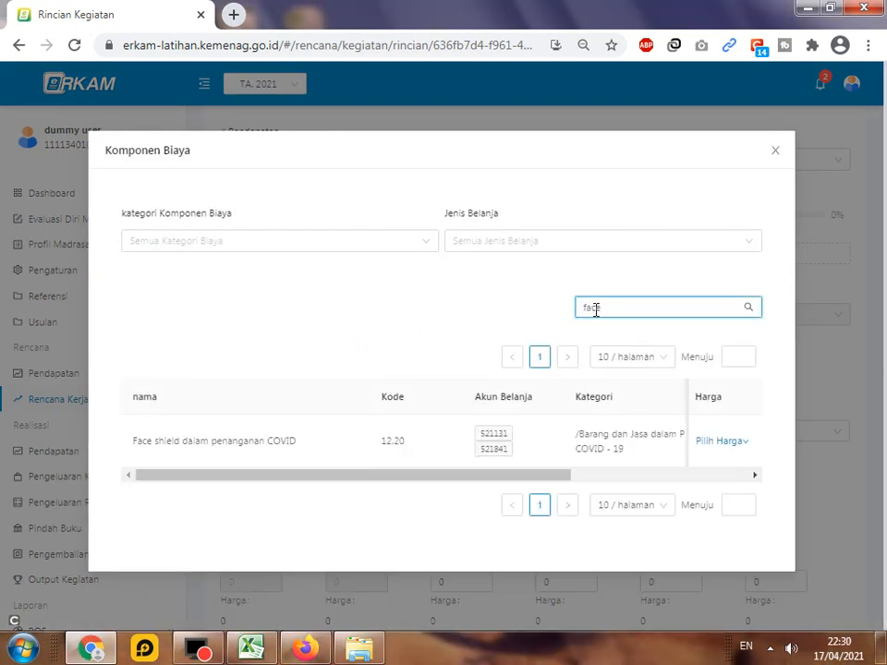
pyautogui.moveTo(740, 447)
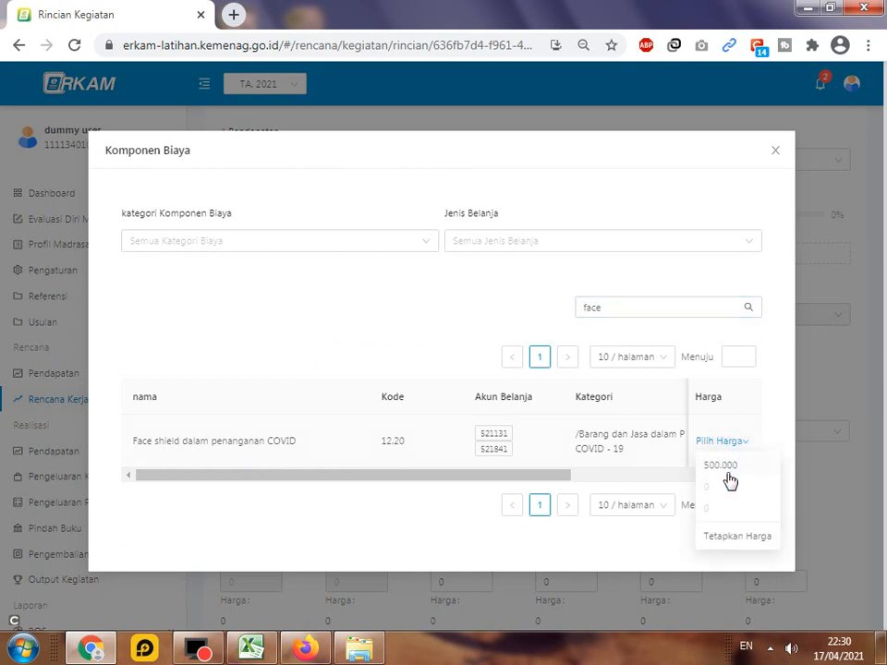
# Check the face shield price in the Excel worksheet, then save a custom Harga Satuan of 100000 for the component
pyautogui.click(722, 534)
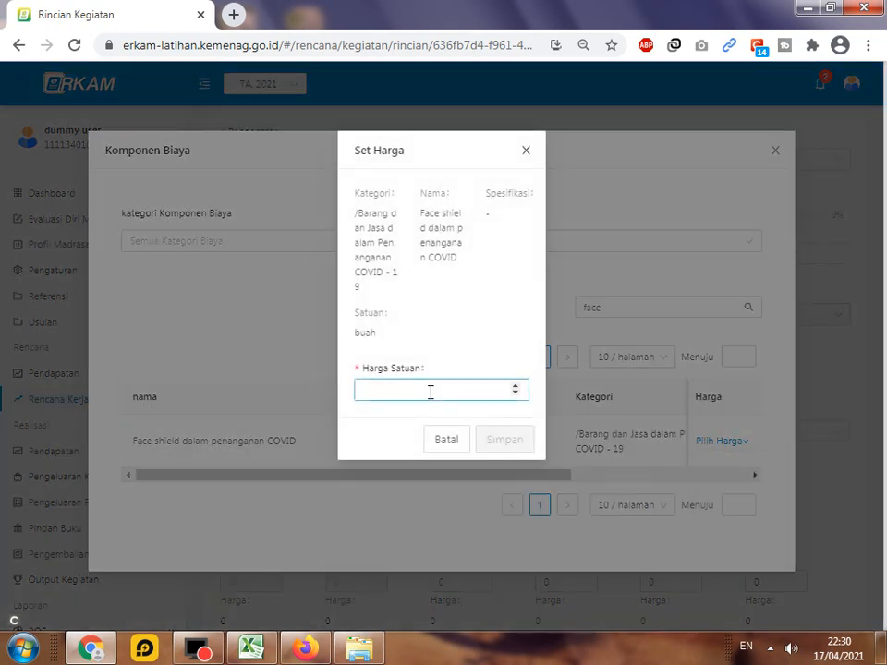
pyautogui.click(255, 655)
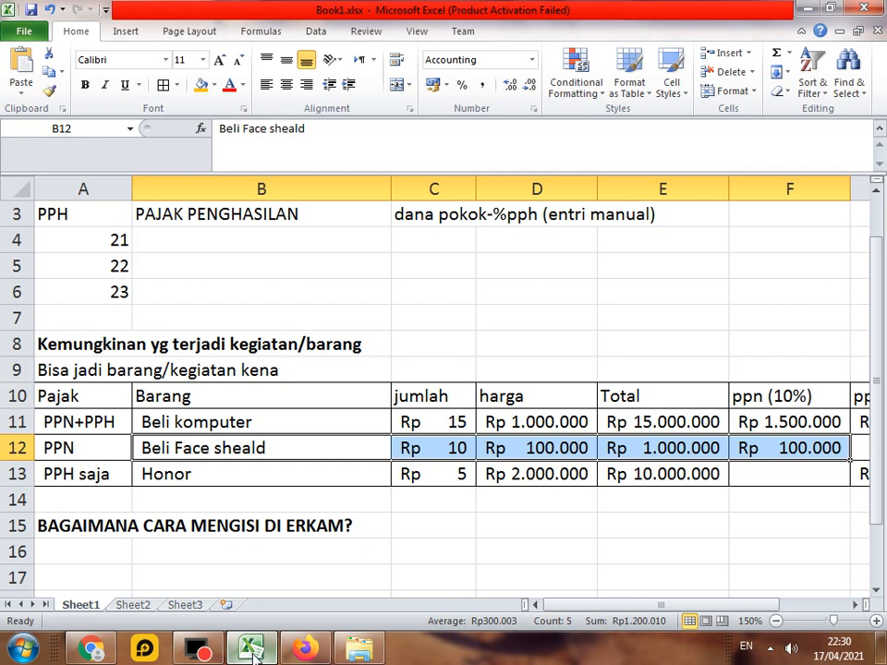
pyautogui.click(250, 647)
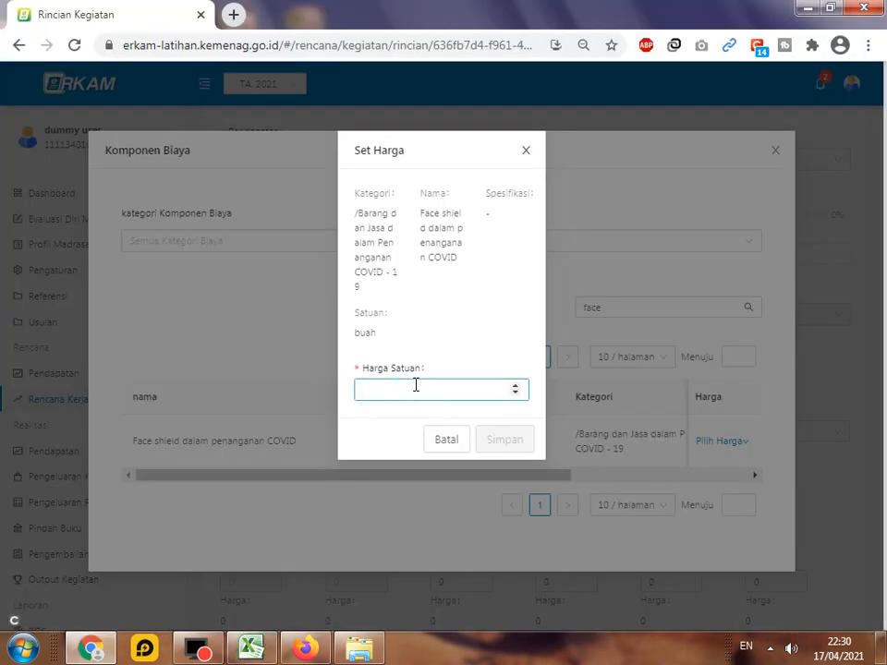
pyautogui.write('100')
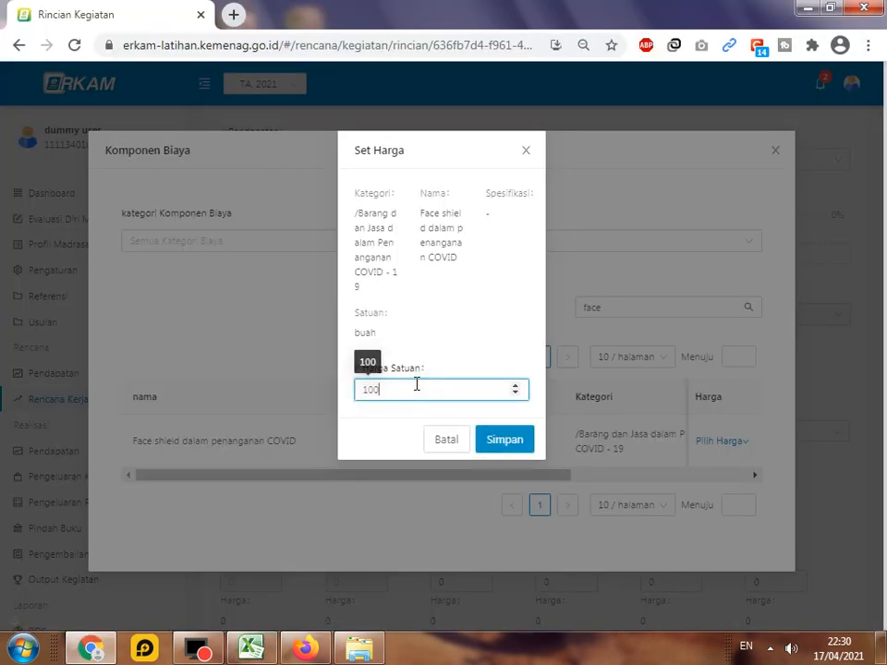
pyautogui.write('000')
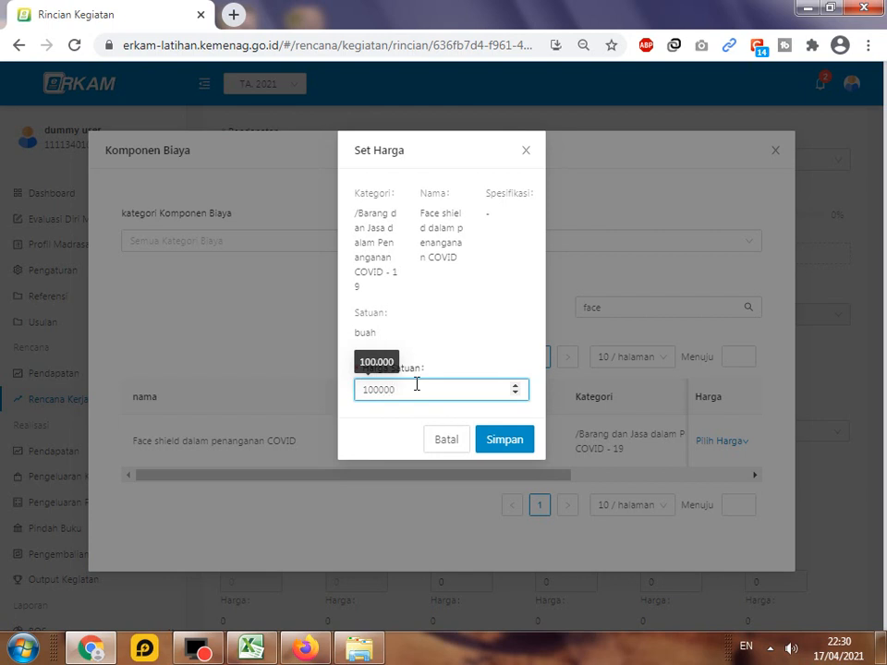
pyautogui.click(507, 440)
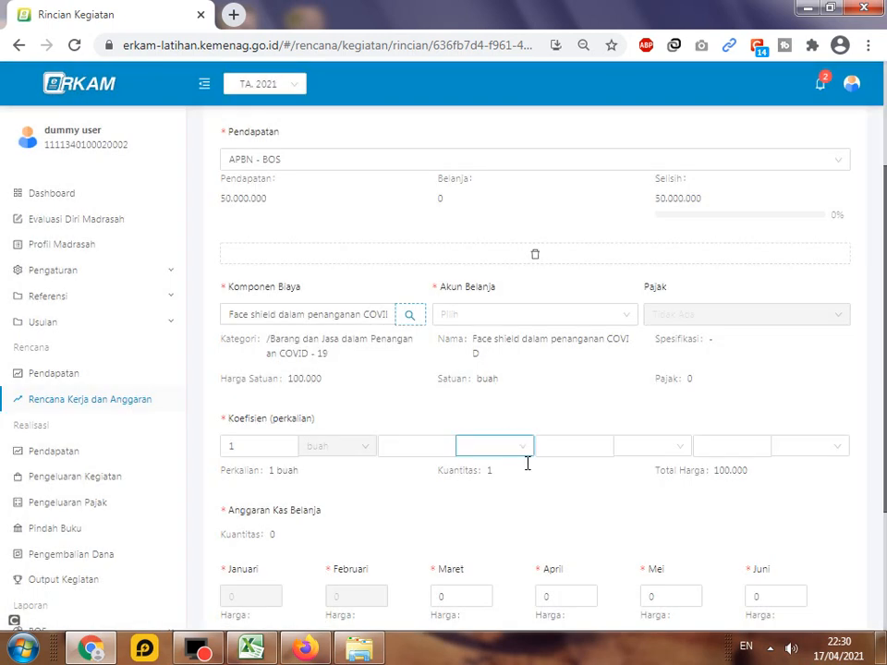
# Set Akun Belanja to 521841 - Belanja Barang Persediaan, then check the face shield's tax type and PPN amount in the Excel worksheet
pyautogui.click(524, 312)
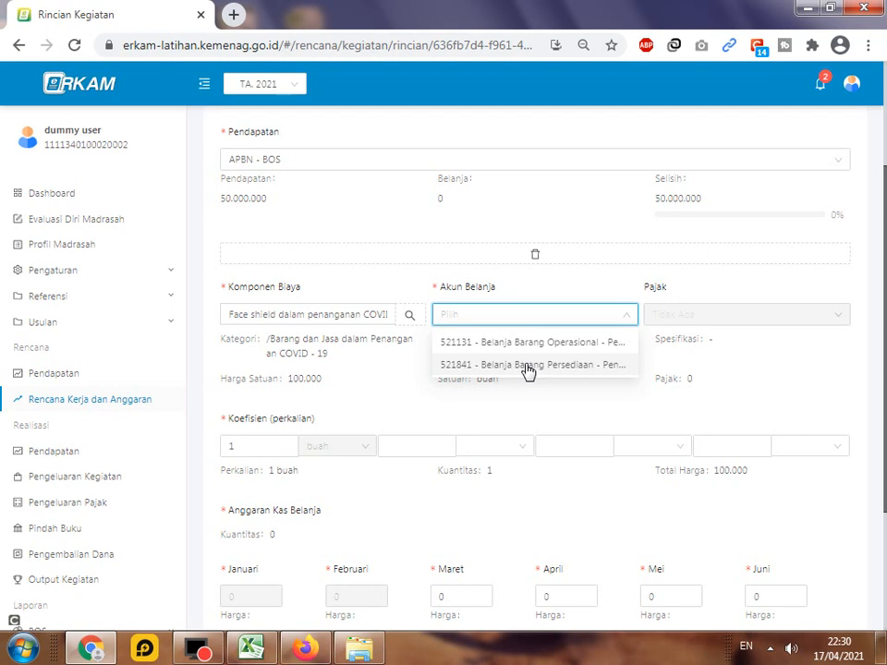
pyautogui.click(528, 370)
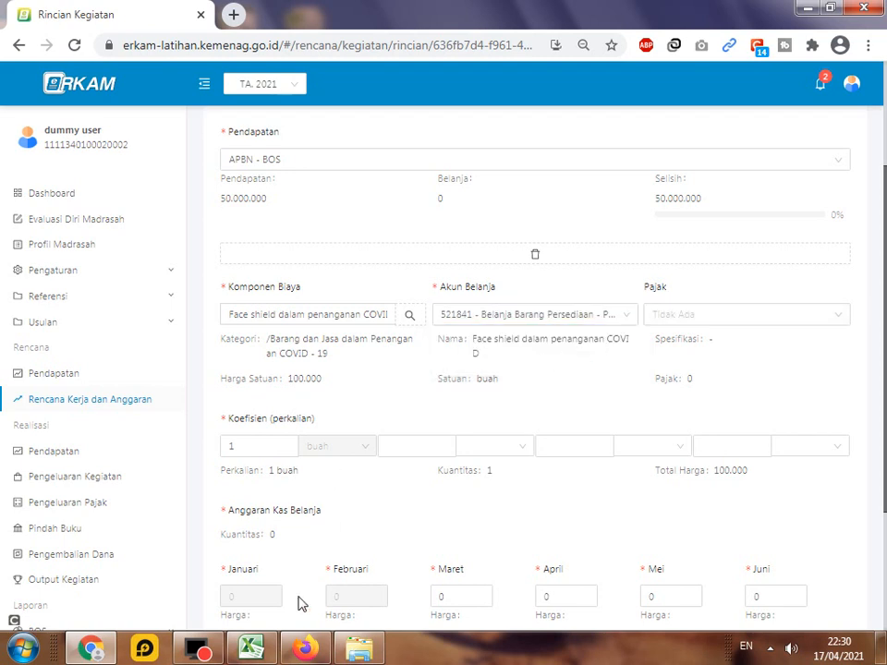
pyautogui.click(247, 647)
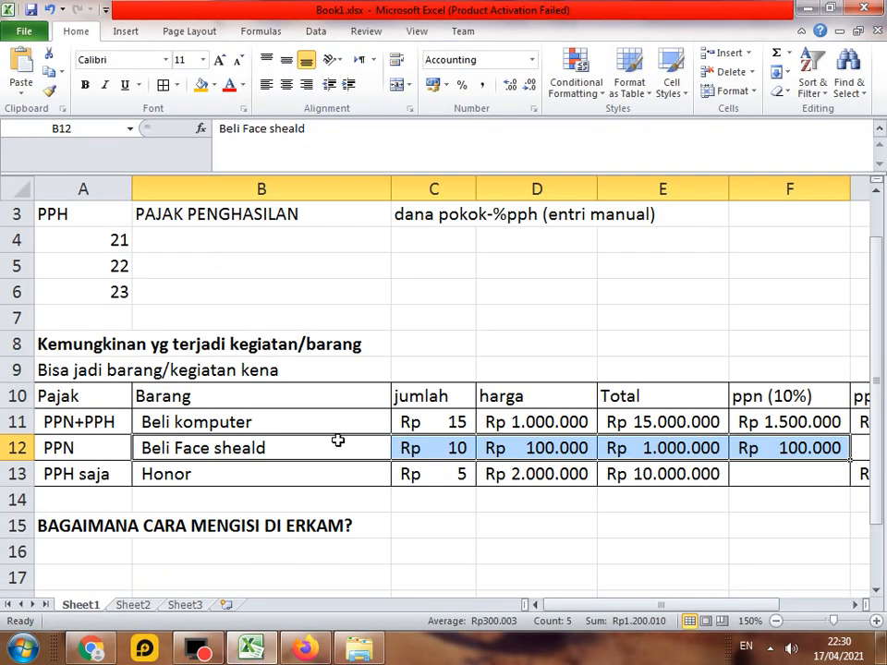
pyautogui.click(92, 448)
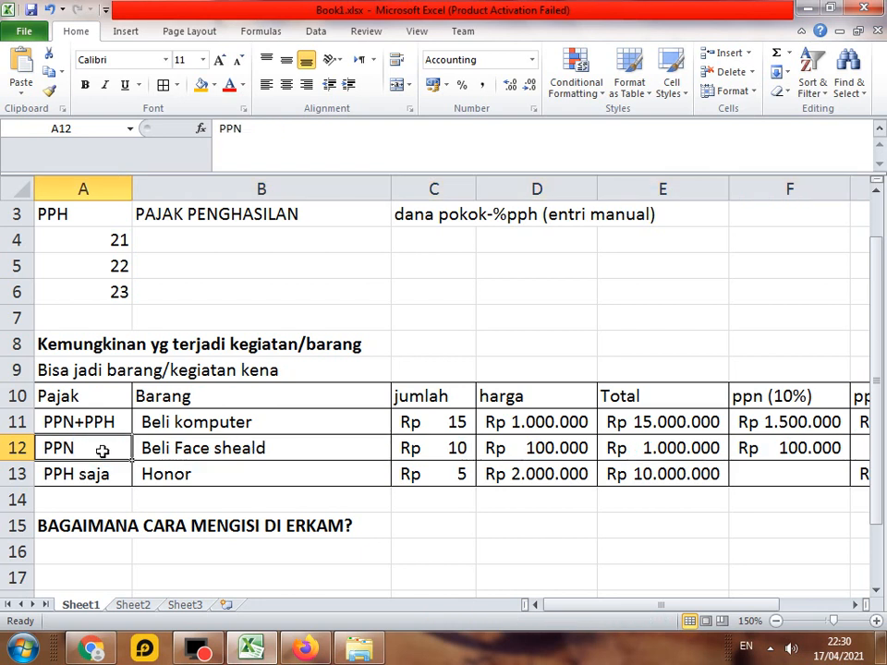
pyautogui.click(774, 445)
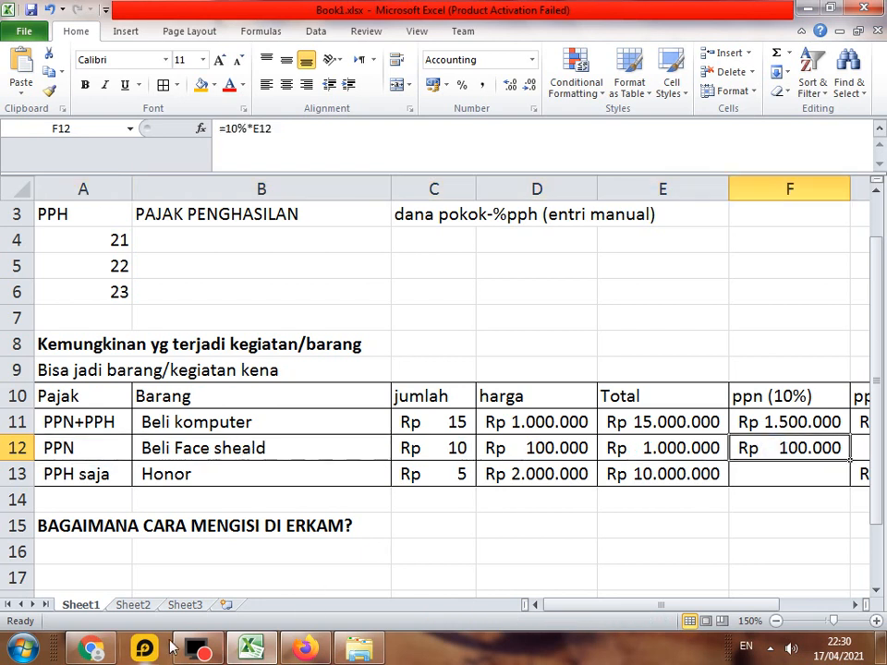
# Return to ERKAM, set the face shield's Pajak to PPN (Koefisien : 10%), and clear the tax selection again
pyautogui.click(102, 648)
pyautogui.click(792, 311)
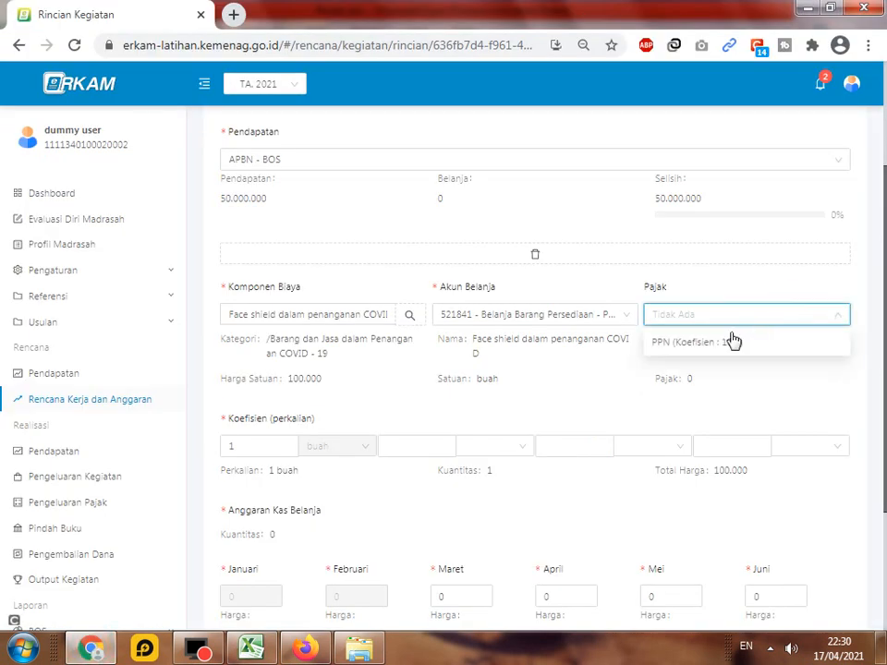
pyautogui.click(735, 339)
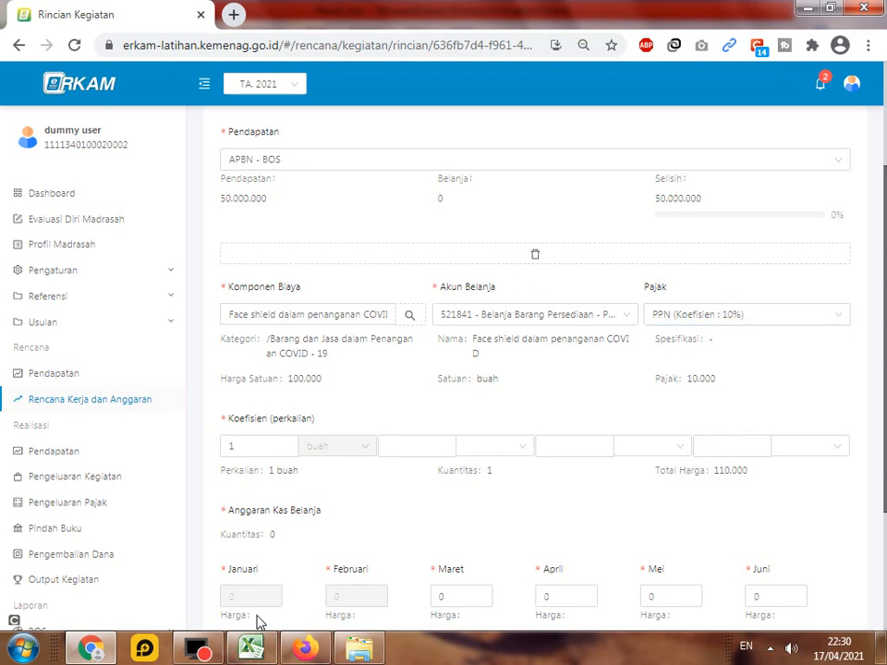
pyautogui.click(839, 317)
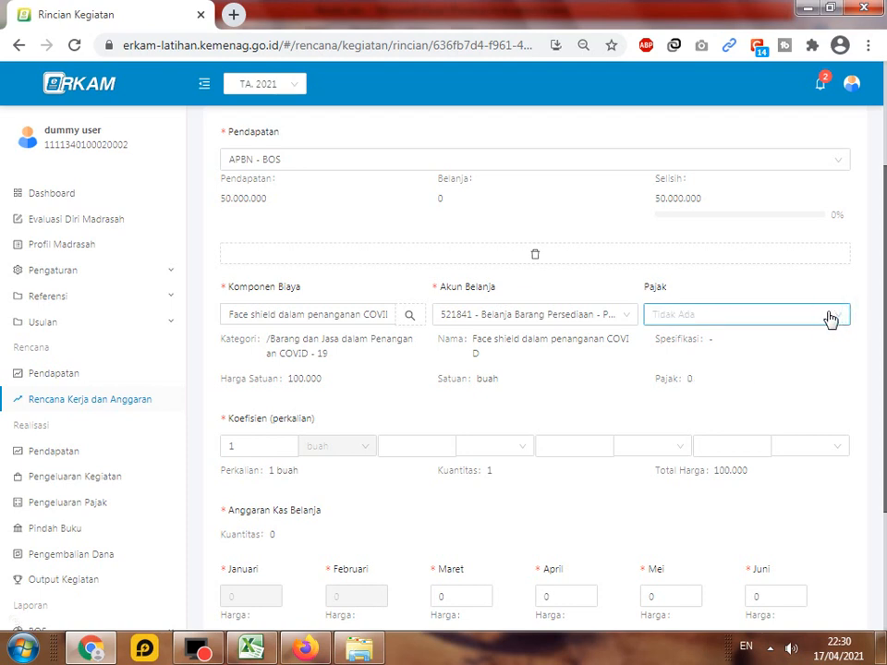
pyautogui.click(831, 319)
pyautogui.click(806, 382)
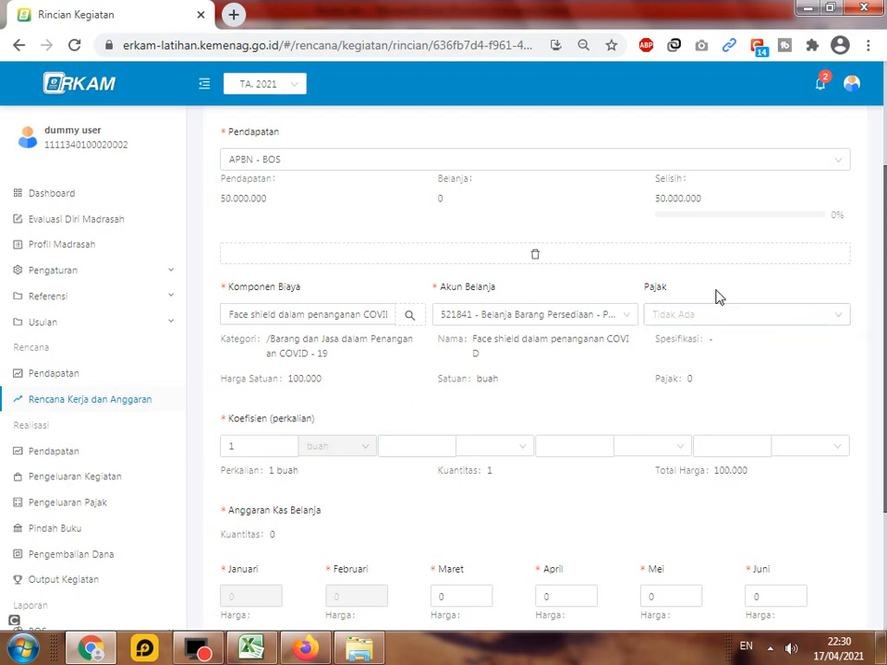
# Check the face shield quantity in the Excel worksheet and set the second Koefisien multiplier to 10 buah in ERKAM
pyautogui.scroll(-1, 430, 472)
pyautogui.click(398, 357)
pyautogui.click(248, 647)
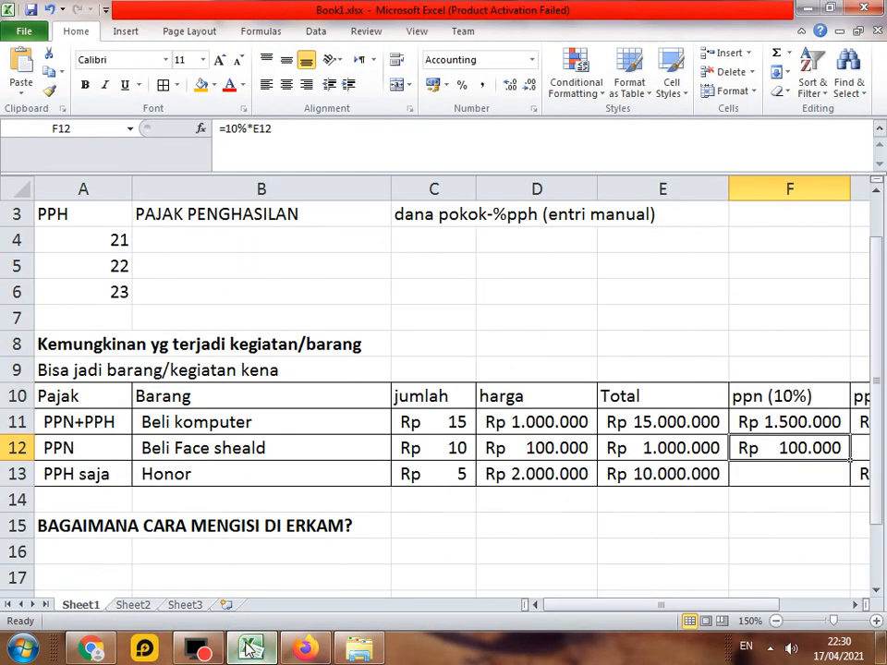
pyautogui.click(252, 647)
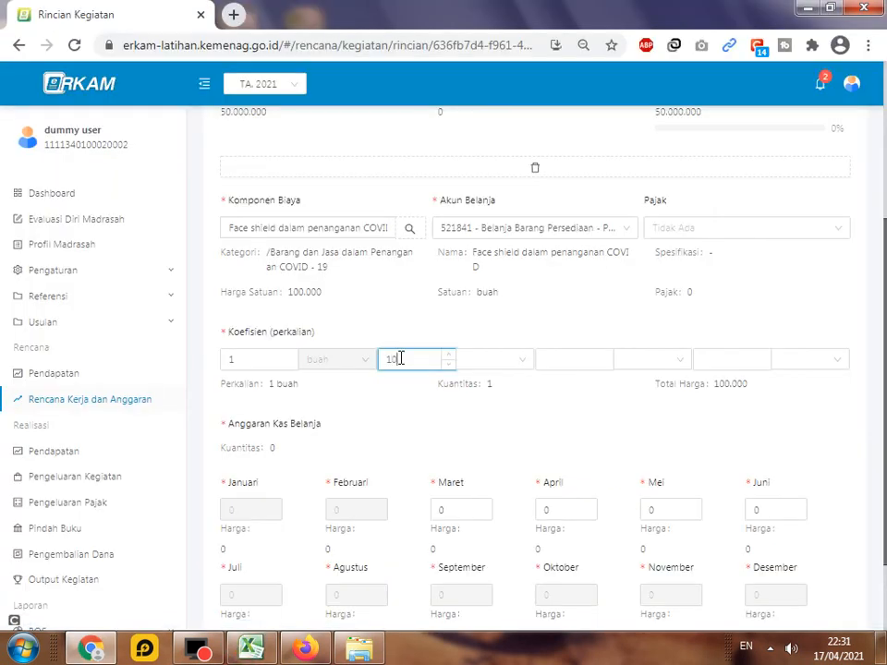
pyautogui.click(515, 359)
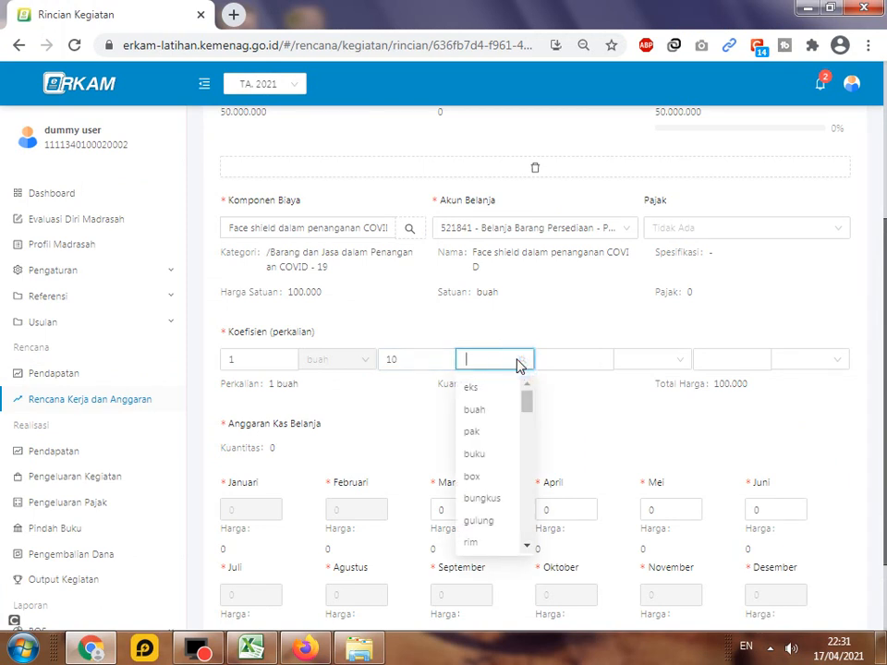
pyautogui.click(474, 410)
pyautogui.click(608, 402)
# Compare the untaxed Total Harga in ERKAM with the face shield's Total in the Excel worksheet
pyautogui.click(747, 384)
pyautogui.moveTo(747, 385); pyautogui.dragTo(714, 392)
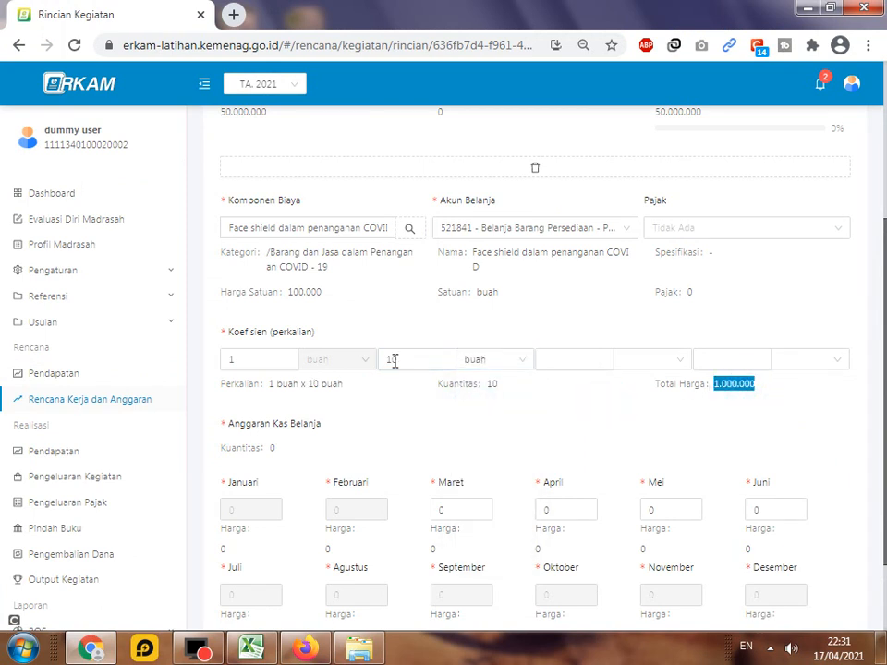
pyautogui.click(345, 381)
pyautogui.click(264, 645)
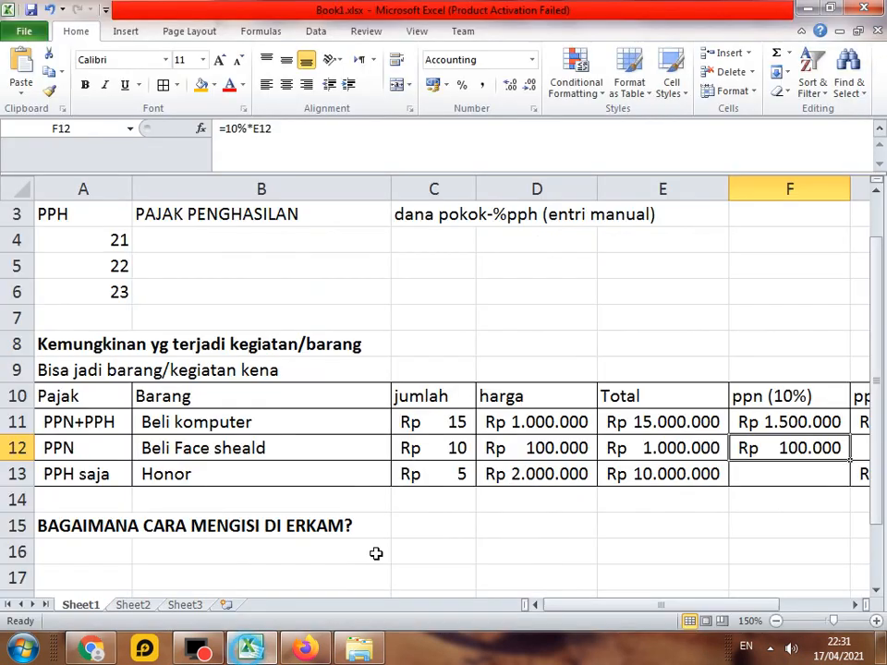
pyautogui.click(653, 447)
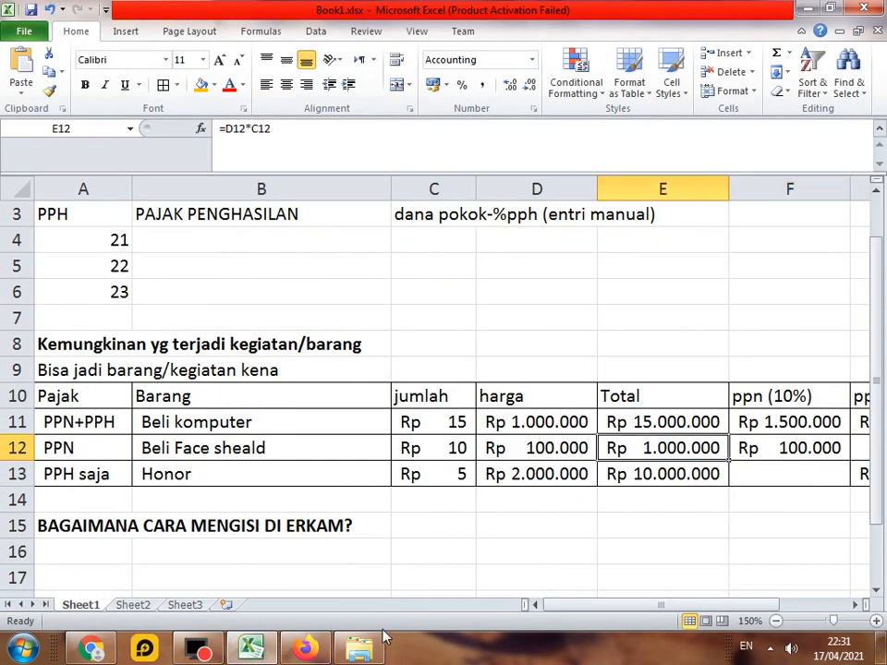
# Return to ERKAM and set the face shield's Pajak to PPN (Koefisien : 10%)
pyautogui.click(250, 647)
pyautogui.click(750, 237)
pyautogui.click(717, 259)
pyautogui.click(747, 267)
# Compare ERKAM's Pajak amount with the face shield's PPN in the Excel worksheet, and examine the Harga Satuan it is based on
pyautogui.moveTo(723, 299); pyautogui.dragTo(691, 297)
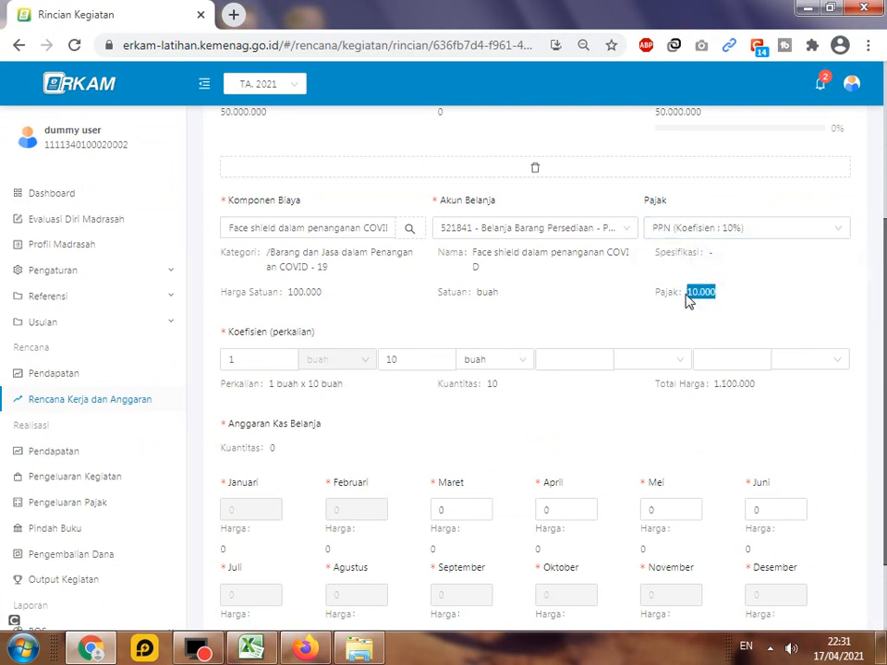
pyautogui.click(253, 647)
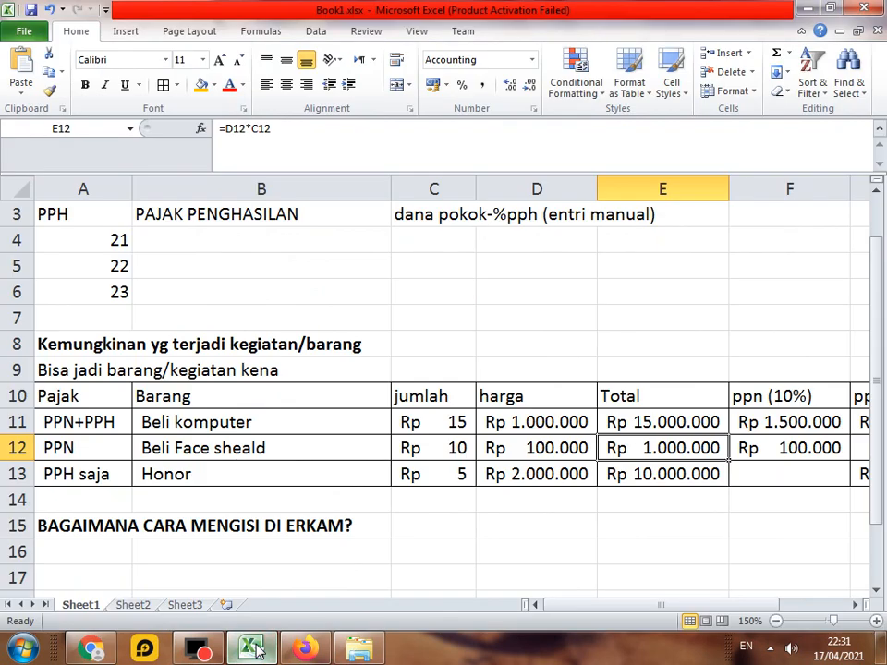
pyautogui.click(785, 446)
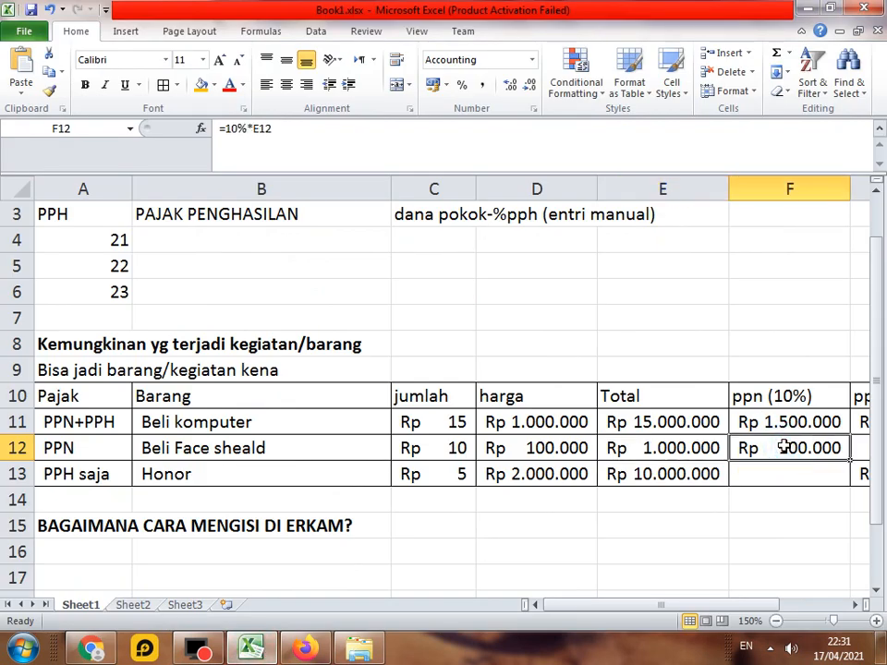
pyautogui.click(251, 648)
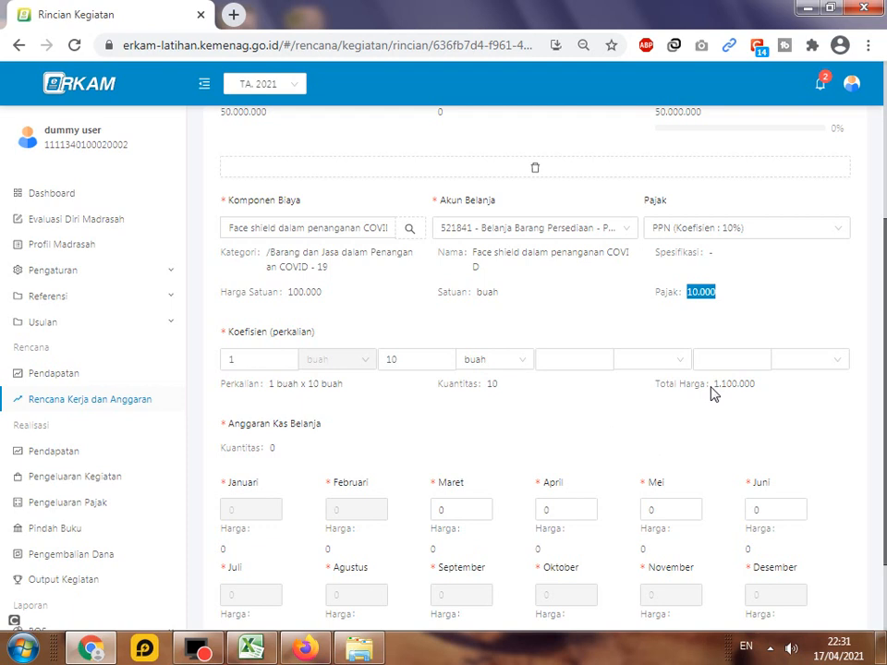
pyautogui.click(704, 291)
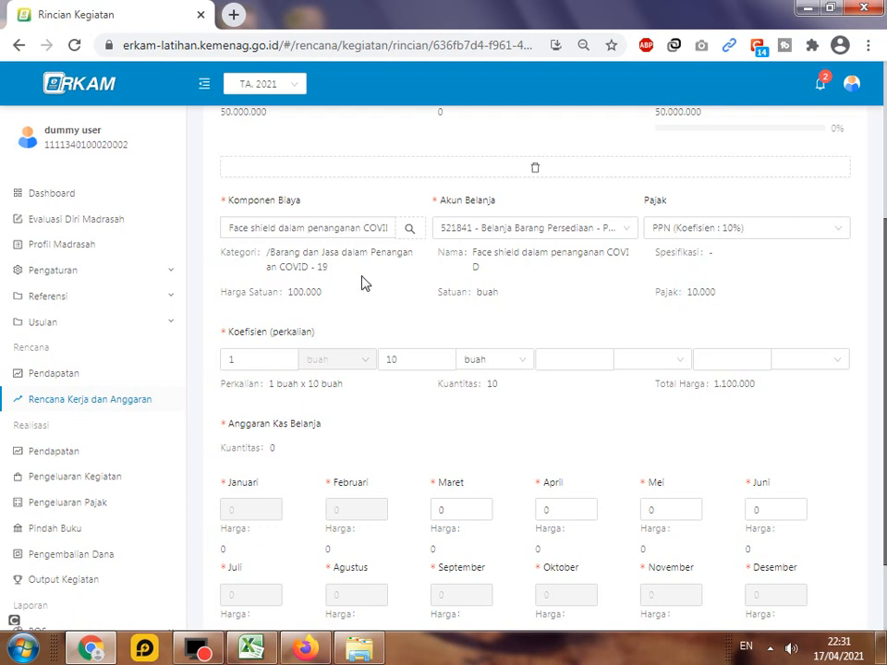
pyautogui.moveTo(323, 293); pyautogui.dragTo(245, 291)
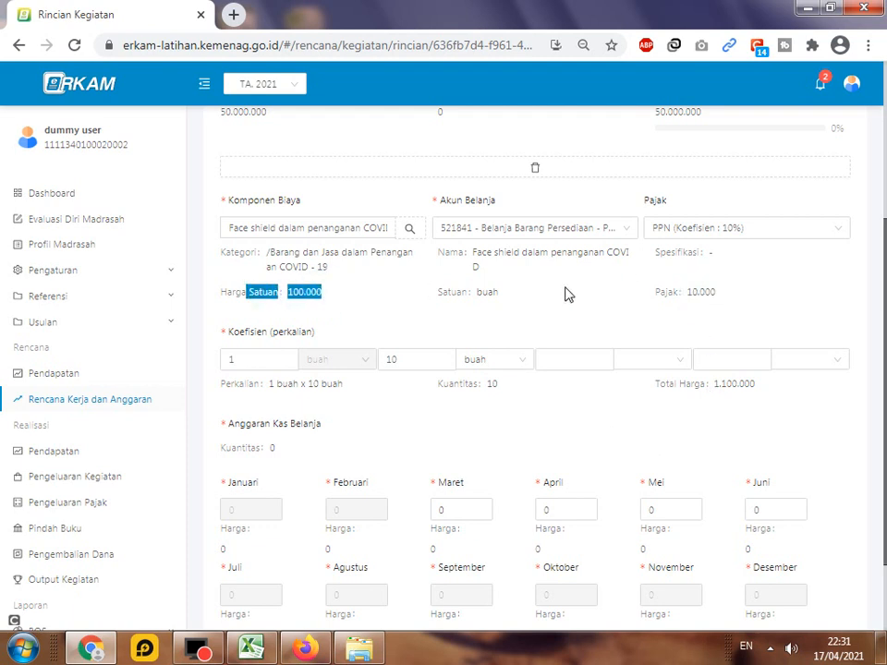
pyautogui.click(241, 294)
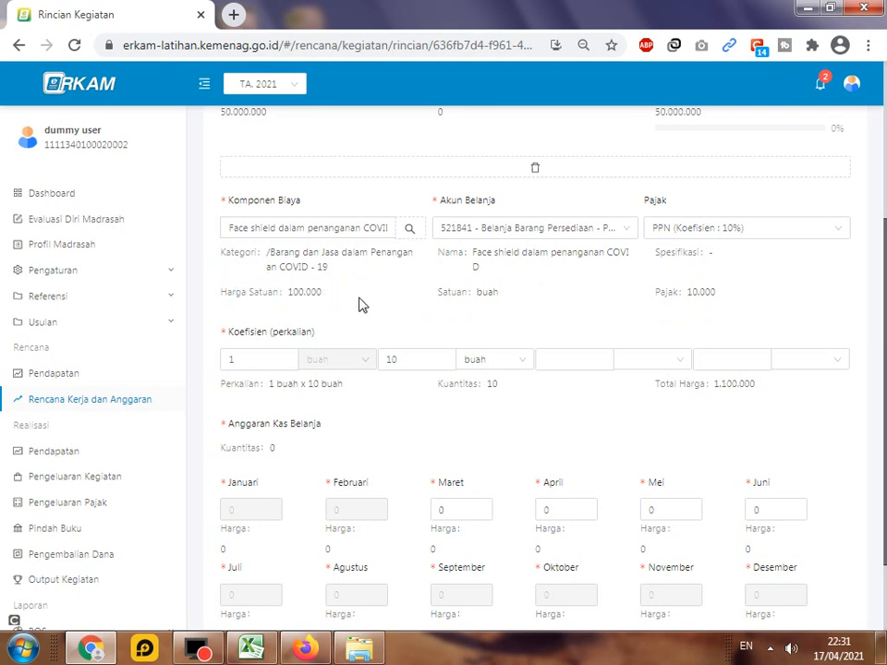
pyautogui.doubleClick(320, 293)
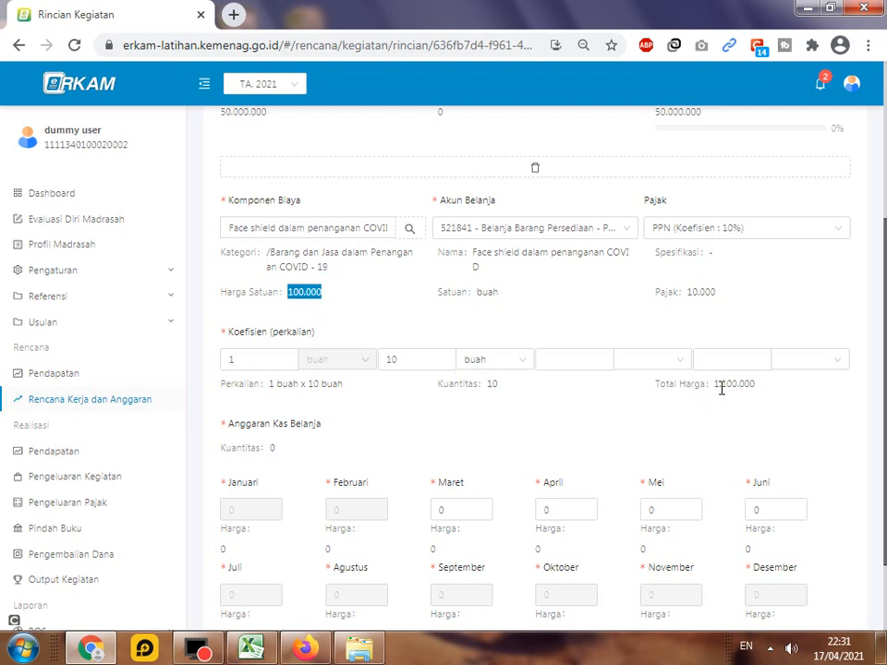
# Compare the taxed Total Harga in ERKAM with the face shield's Total+ppn under Rencana in the Excel worksheet
pyautogui.doubleClick(735, 384)
pyautogui.click(252, 647)
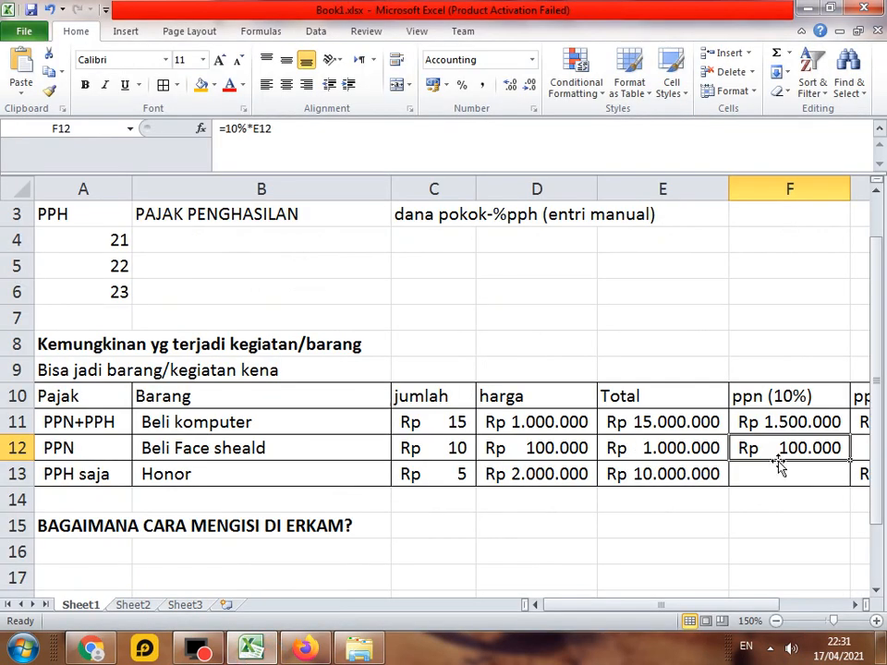
pyautogui.moveTo(573, 605); pyautogui.dragTo(642, 605)
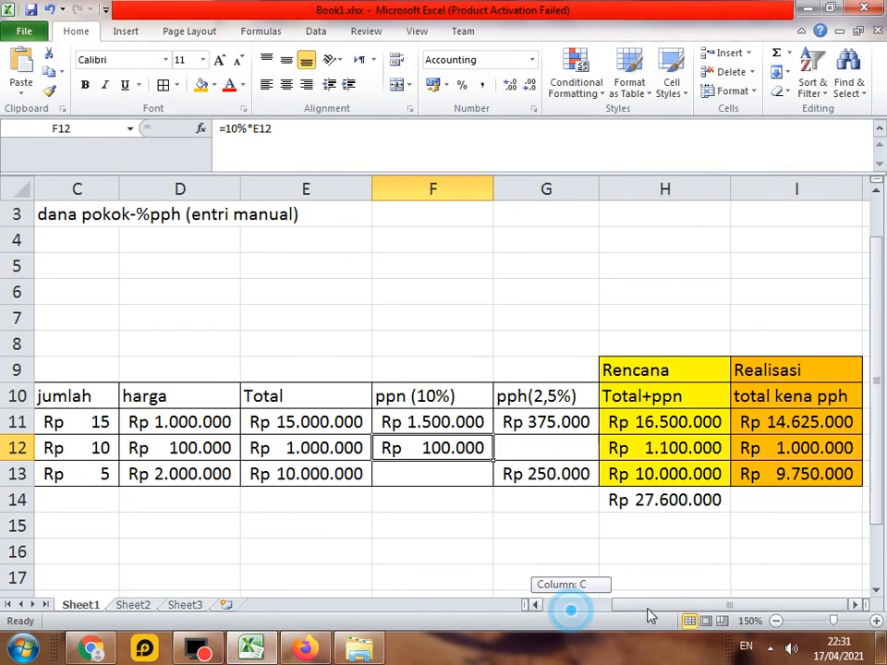
pyautogui.click(640, 373)
pyautogui.click(637, 449)
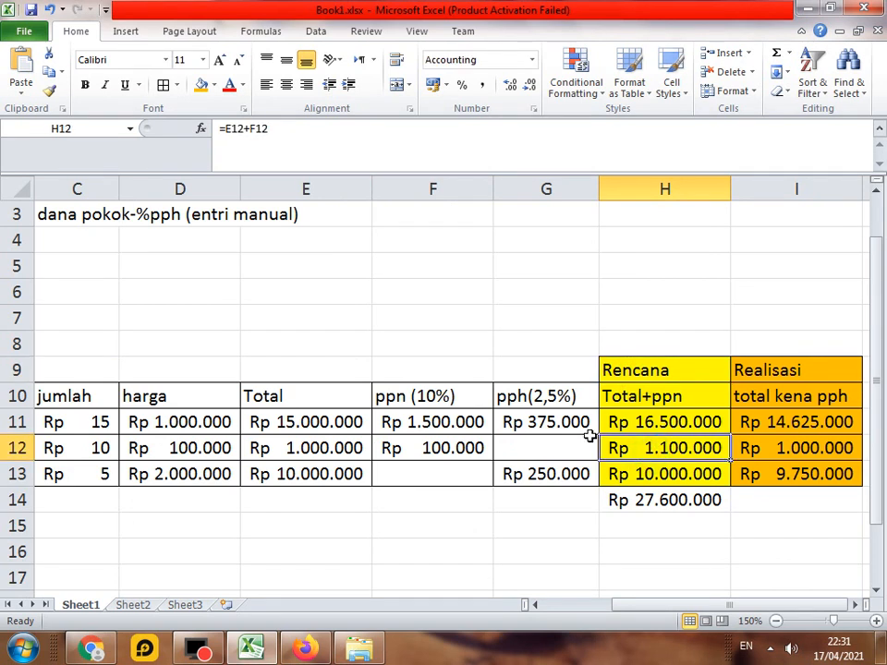
pyautogui.click(91, 648)
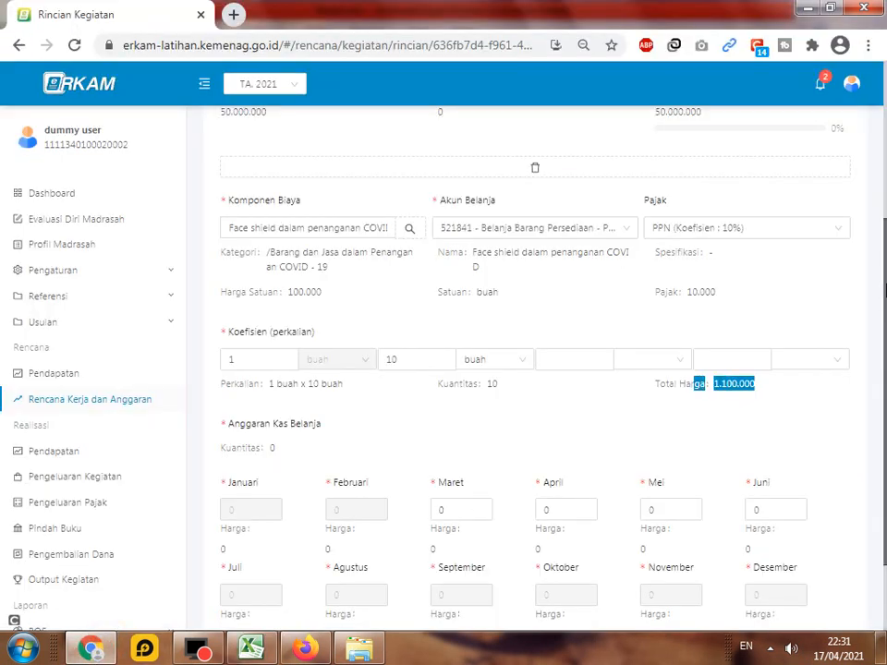
# Set the Maret quantity under Anggaran Kas Belanja to 10 for the face shield
pyautogui.scroll(-1, 462, 311)
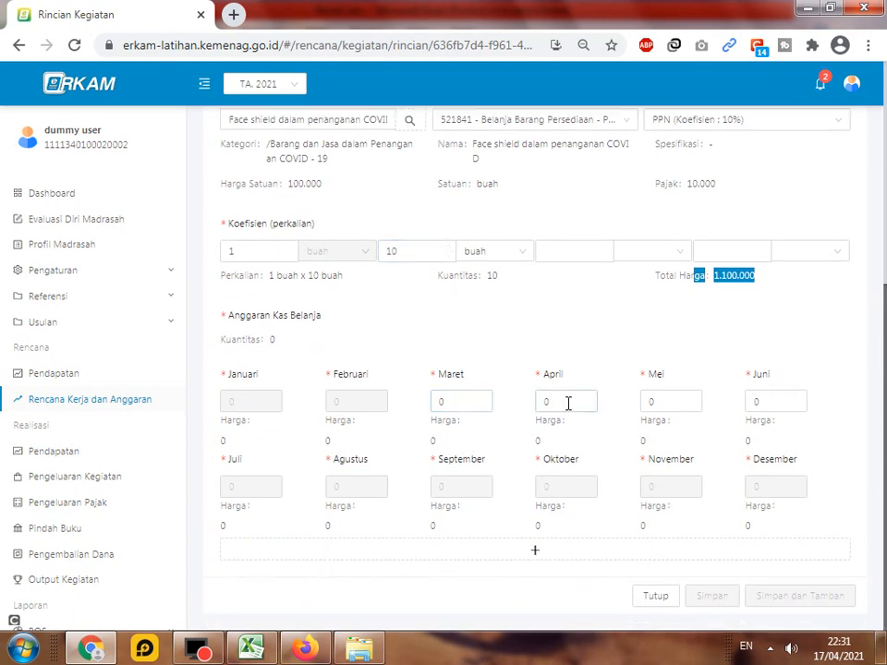
pyautogui.doubleClick(469, 402)
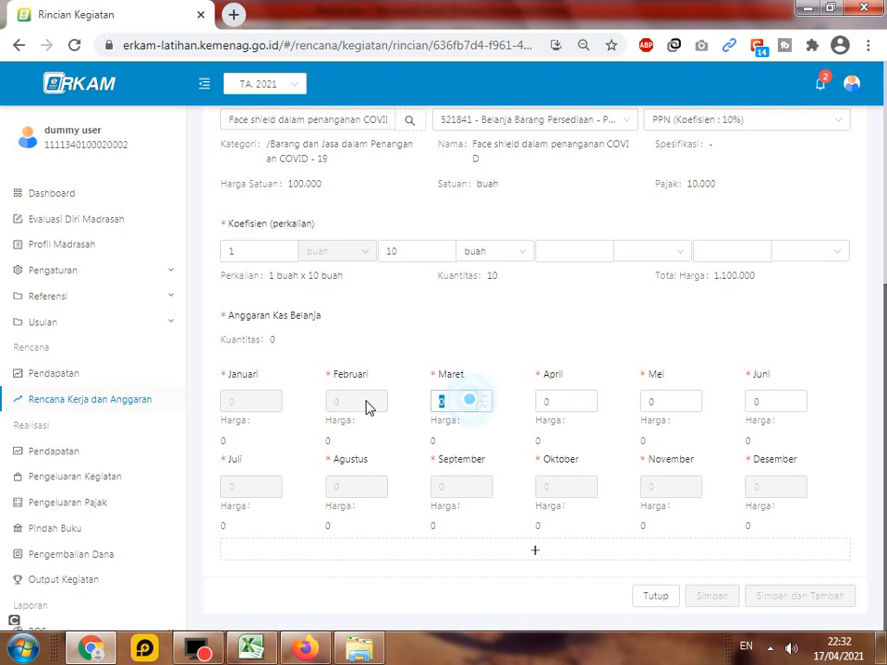
pyautogui.write('100000000000000000000000000000')
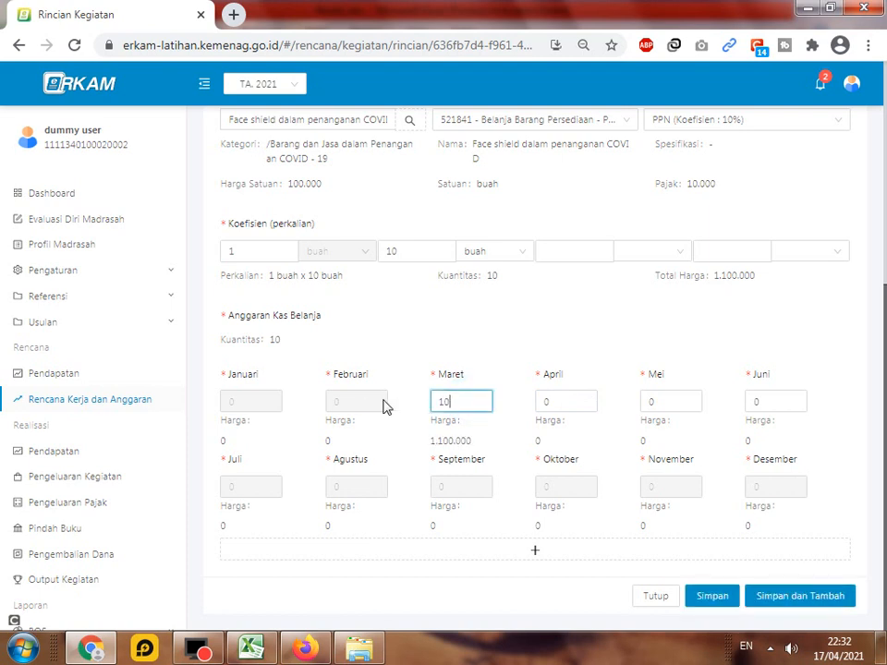
pyautogui.write('00000000')
pyautogui.click(488, 400)
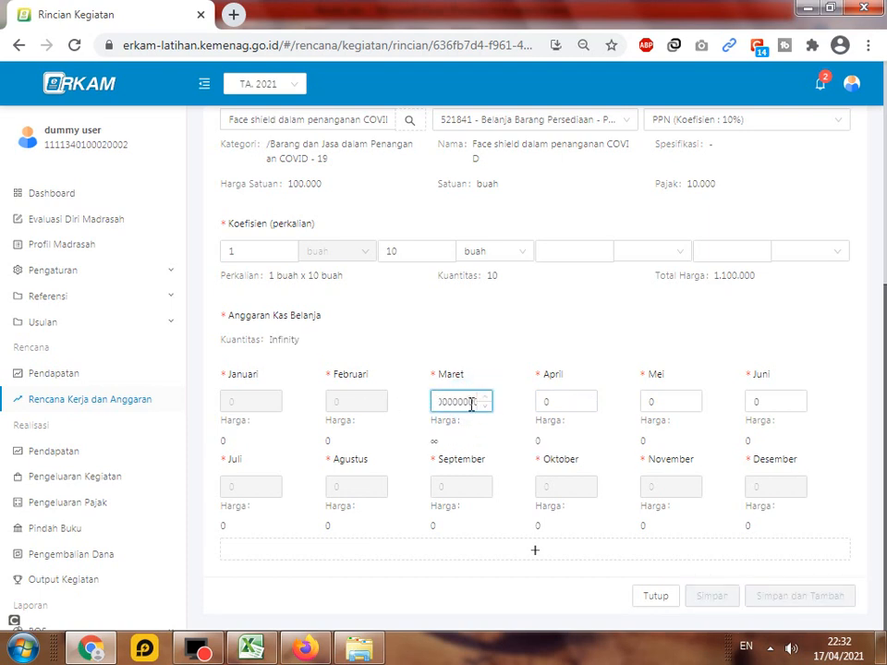
pyautogui.click(461, 401)
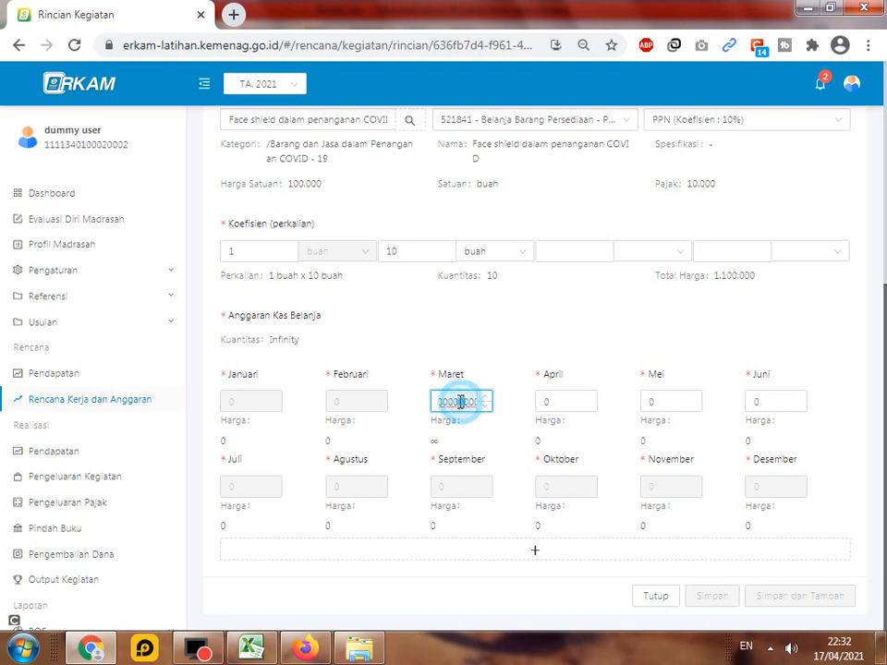
pyautogui.hotkey('ctrl', 'a')
pyautogui.write('10')
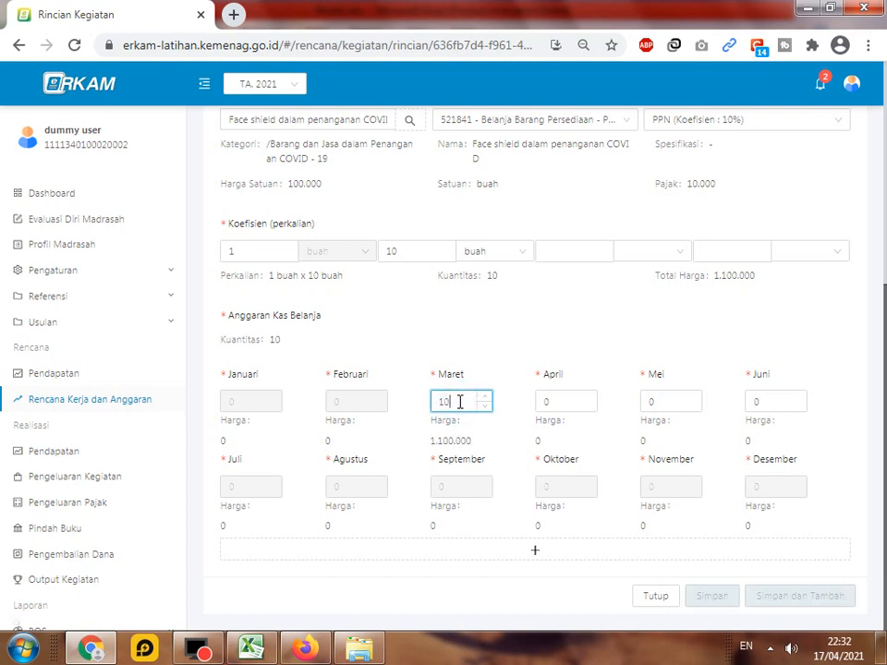
# Check the Maret Harga against the planned total in the Excel worksheet and save the face shield cost detail
pyautogui.moveTo(471, 440); pyautogui.dragTo(420, 450)
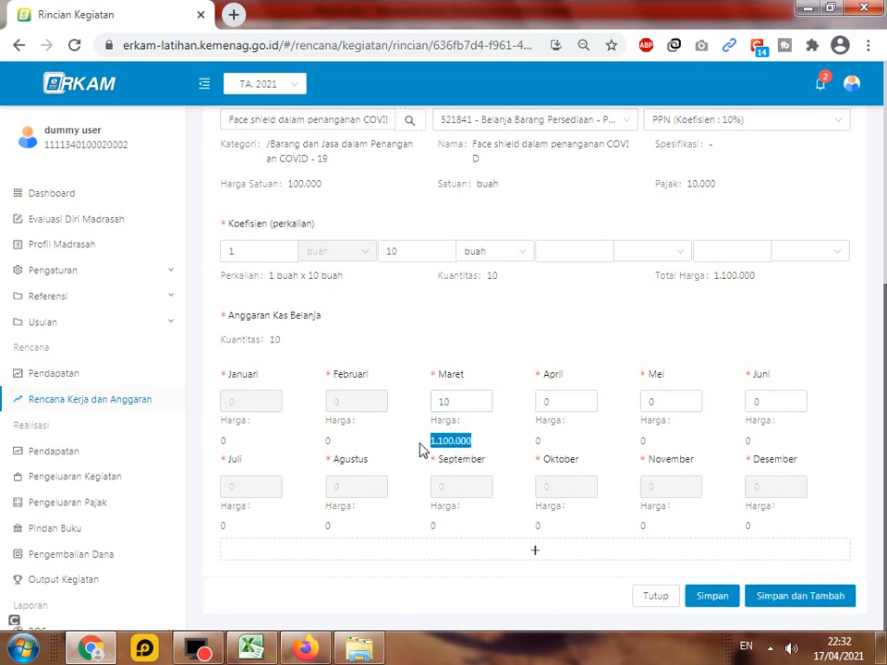
pyautogui.hotkey('alt', 'Tab')
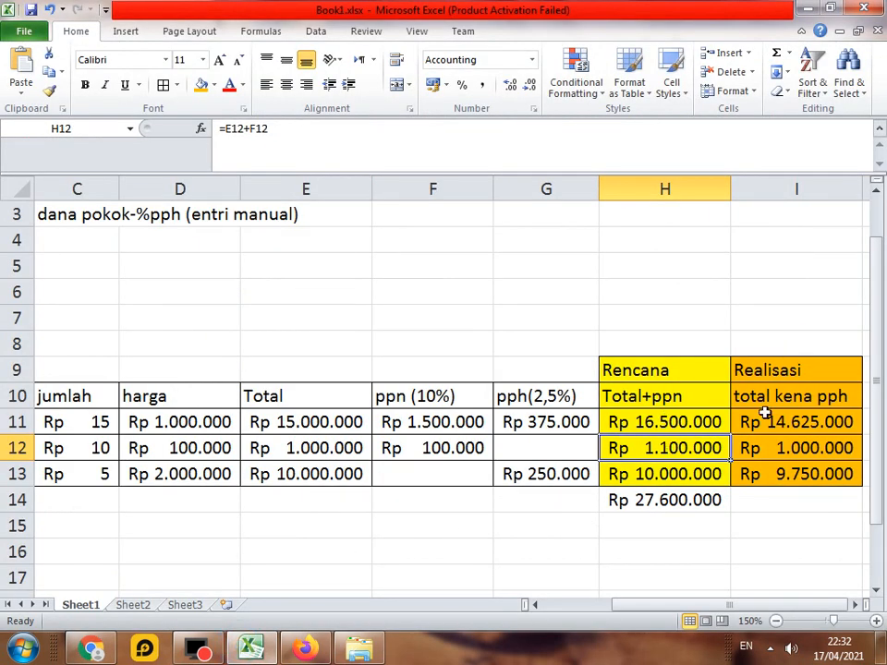
pyautogui.click(249, 646)
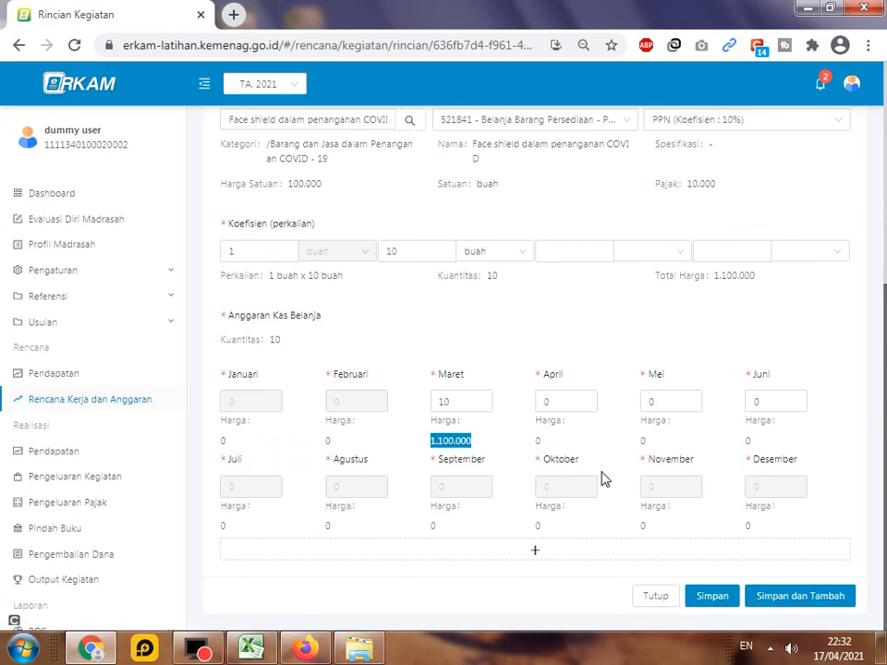
pyautogui.click(713, 597)
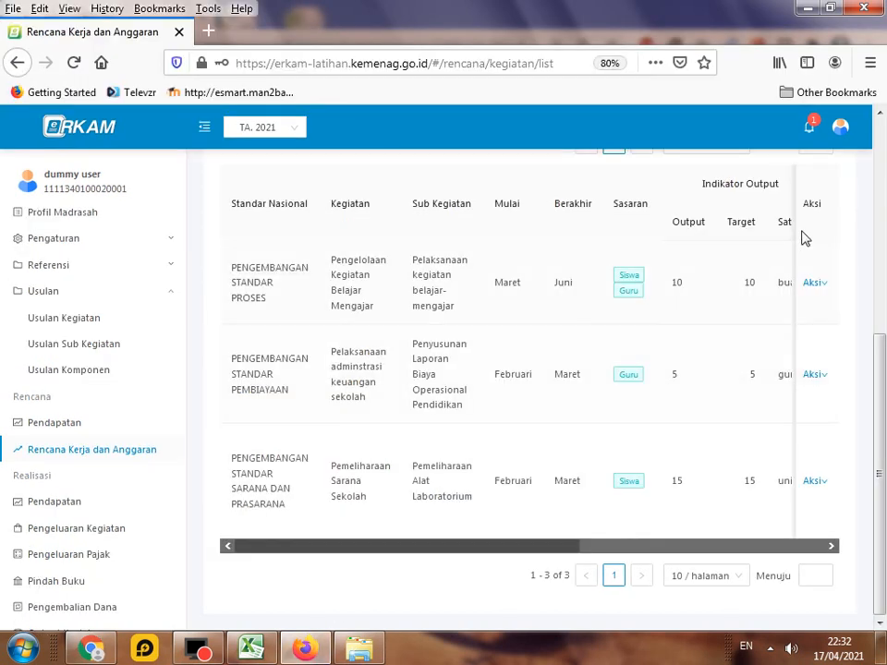
# Switch to Firefox, check the approval notification, and open the Rincian of the PENGEMBANGAN STANDAR PROSES activity
pyautogui.click(304, 647)
pyautogui.click(812, 131)
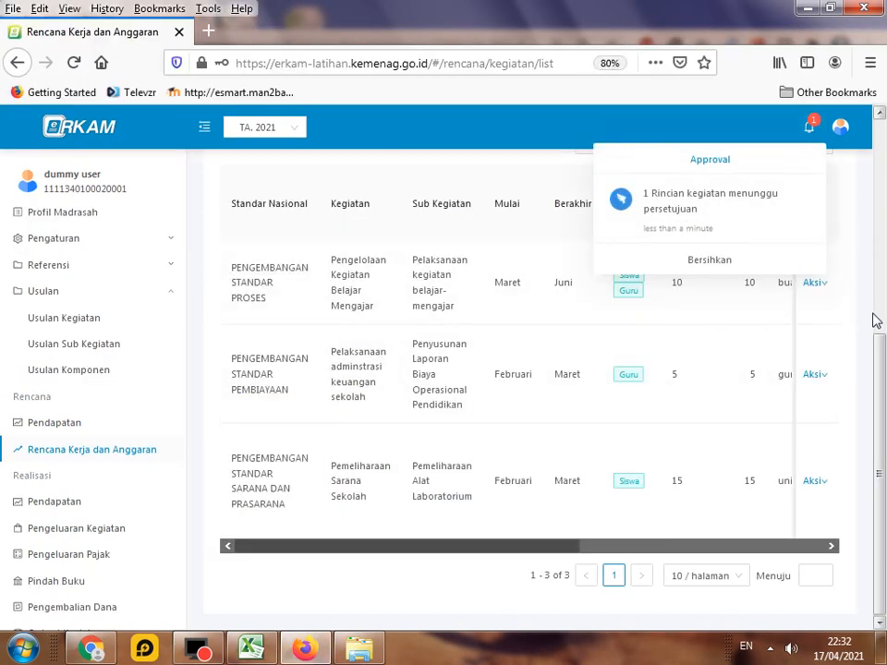
pyautogui.scroll(5, 860, 312)
pyautogui.scroll(-3, 869, 364)
pyautogui.click(813, 498)
pyautogui.click(827, 523)
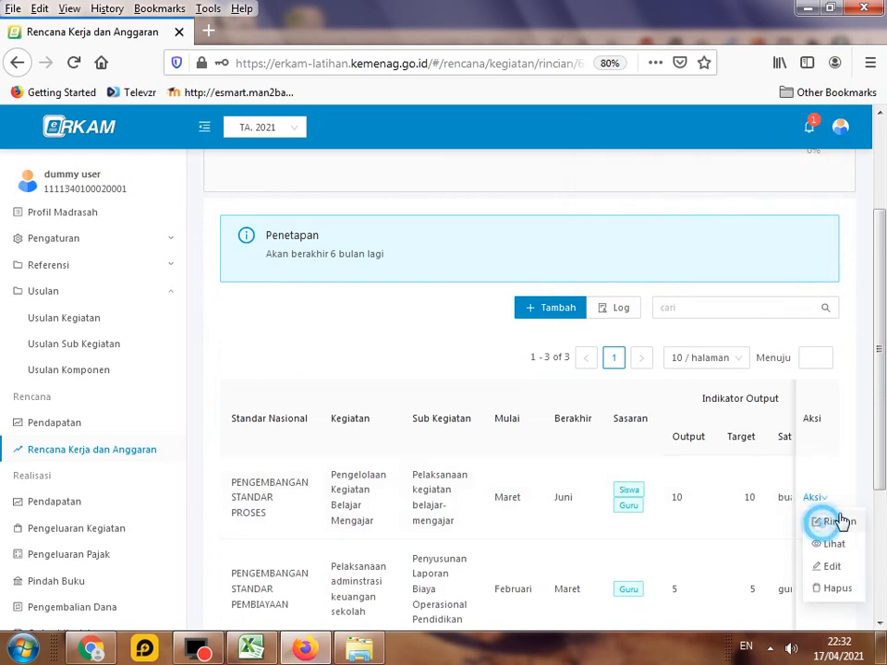
# Review and approve the pending cost detail for Face shield dalam penanganan COVID
pyautogui.click(801, 525)
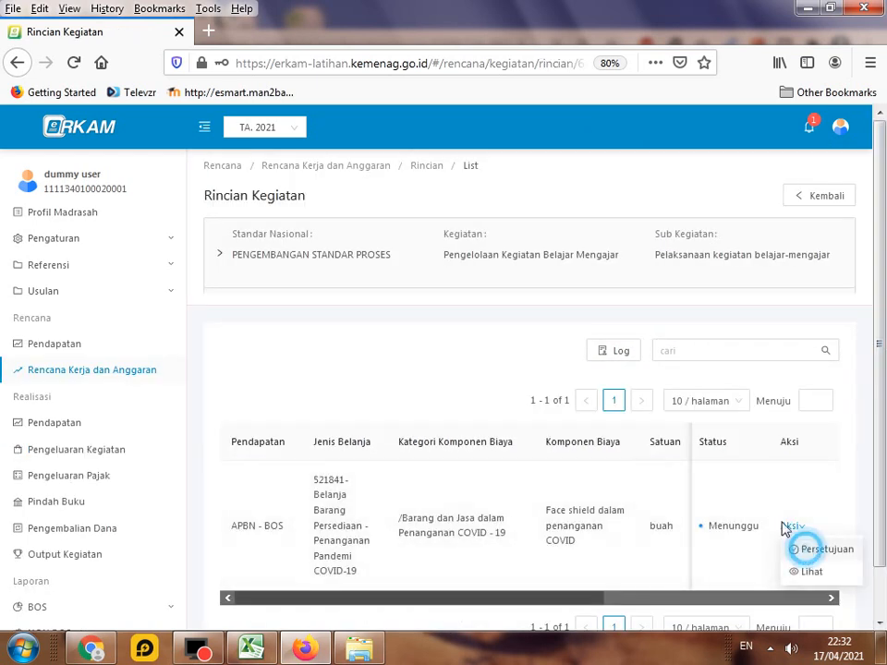
pyautogui.click(804, 552)
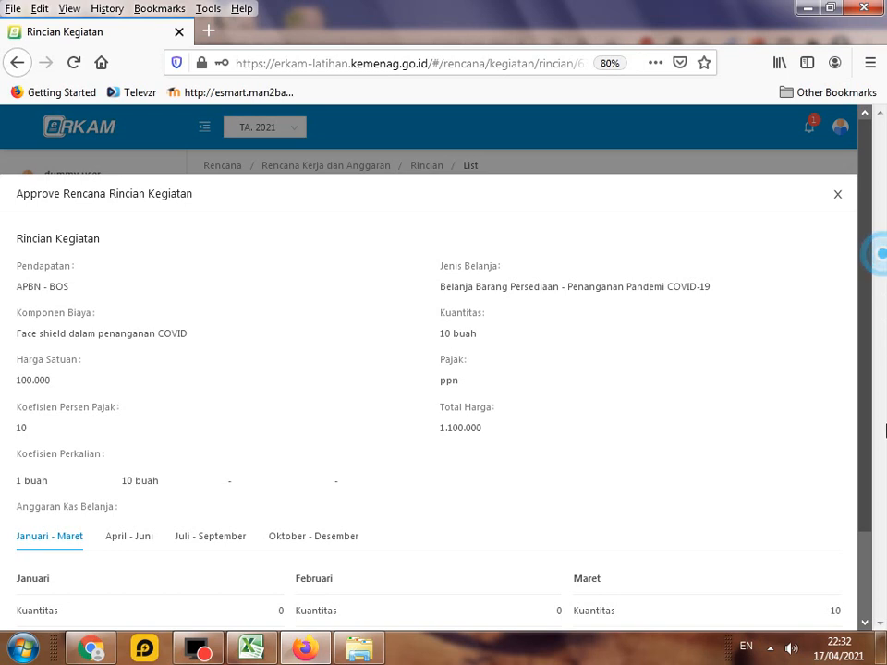
pyautogui.scroll(-2, 832, 536)
pyautogui.click(818, 598)
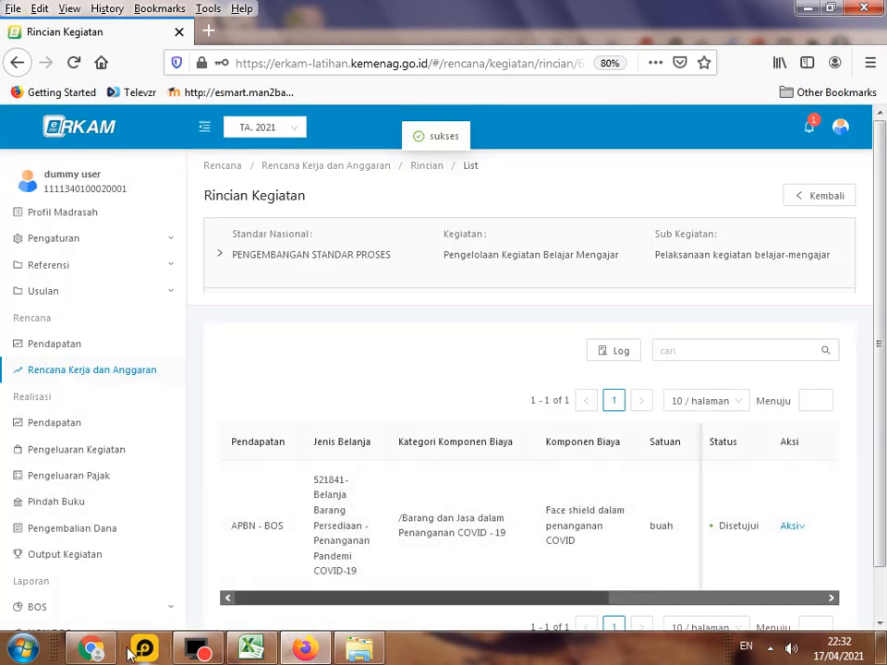
# Check the face shield's status in Chrome, and examine the Rencana Total+ppn column and the item list in the Excel worksheet
pyautogui.click(87, 648)
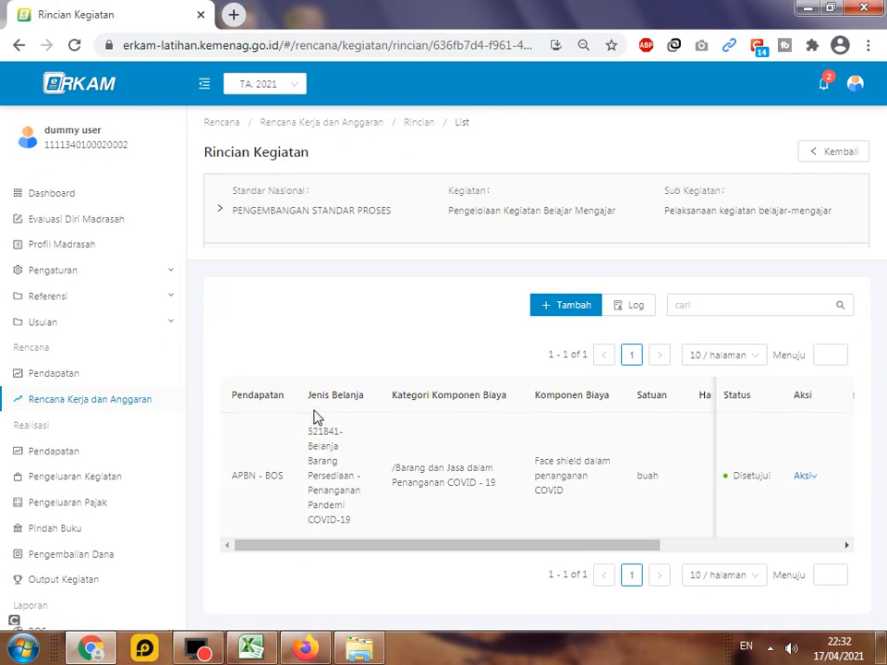
pyautogui.moveTo(267, 654)
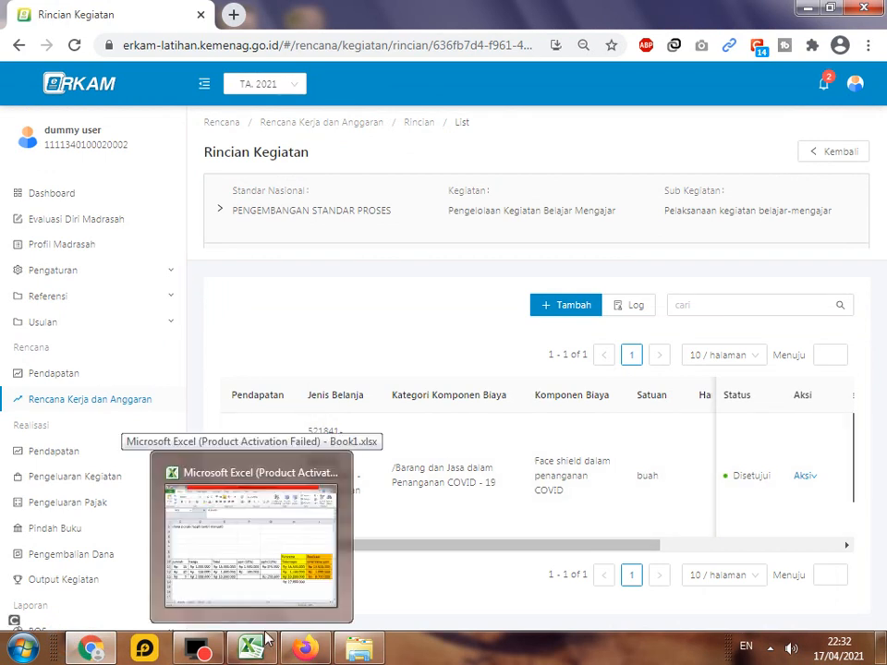
pyautogui.click(204, 573)
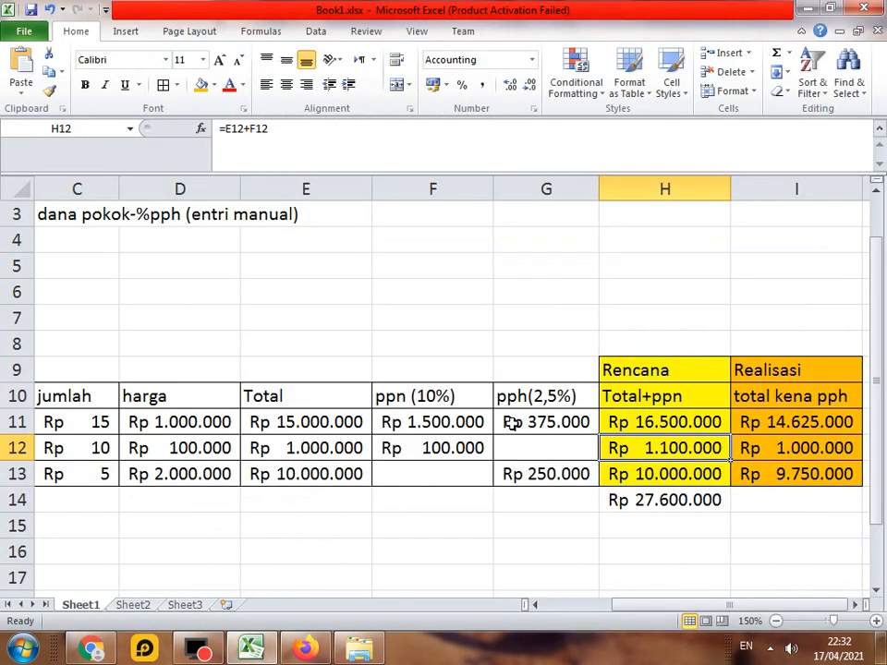
pyautogui.click(659, 188)
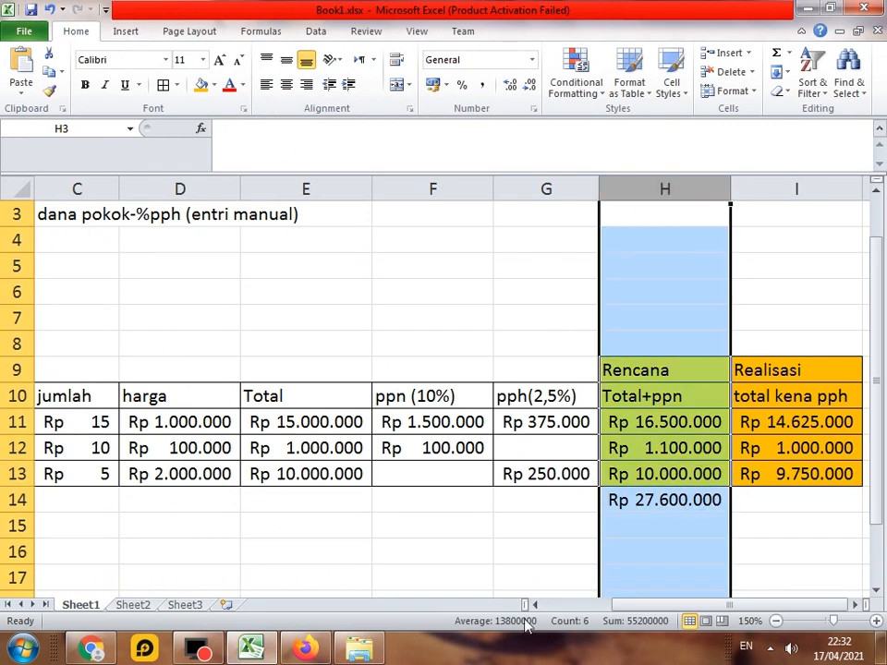
pyautogui.moveTo(634, 605); pyautogui.dragTo(535, 606)
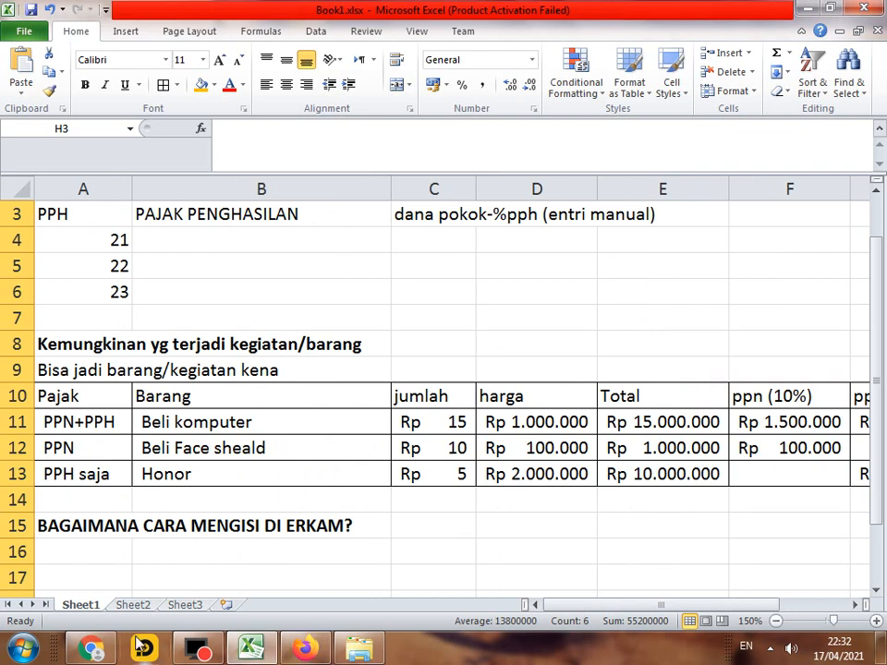
# Switch to Chrome and open the Rincian of the Pemeliharaan Sarana Sekolah activity under Rencana Kerja dan Anggaran
pyautogui.click(85, 647)
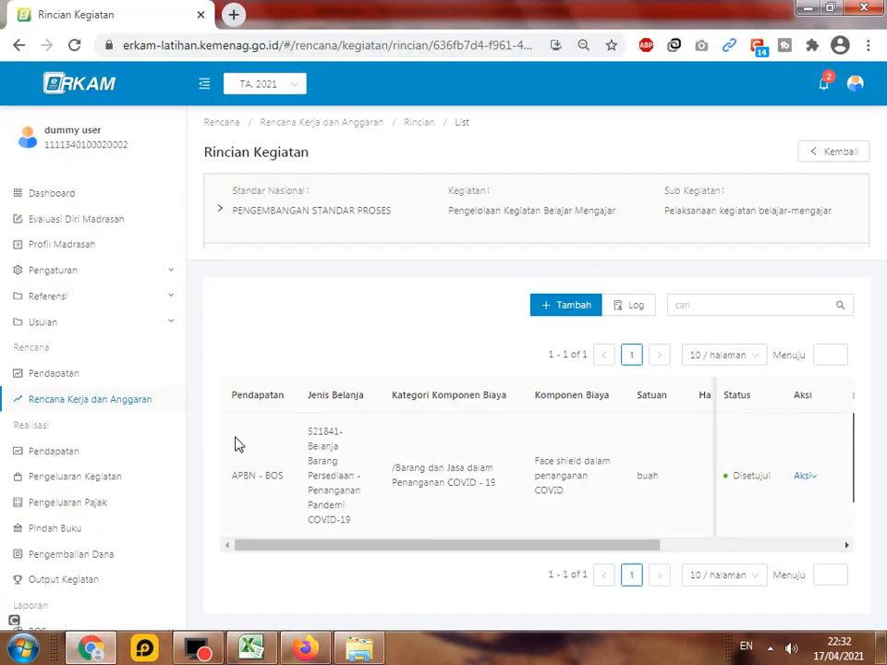
pyautogui.click(138, 403)
pyautogui.scroll(-3, 418, 504)
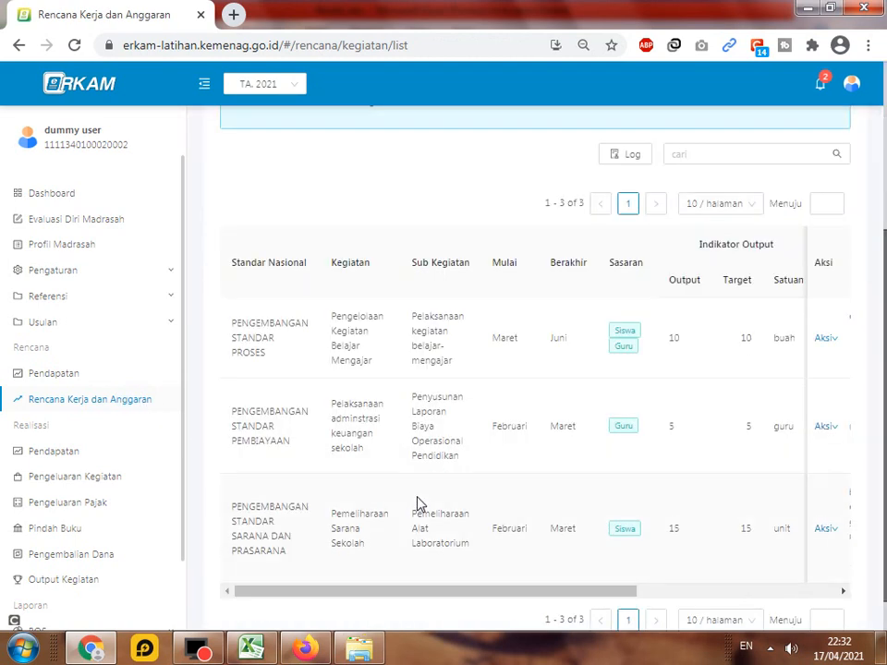
pyautogui.scroll(-1, 417, 505)
pyautogui.moveTo(286, 514); pyautogui.dragTo(240, 453)
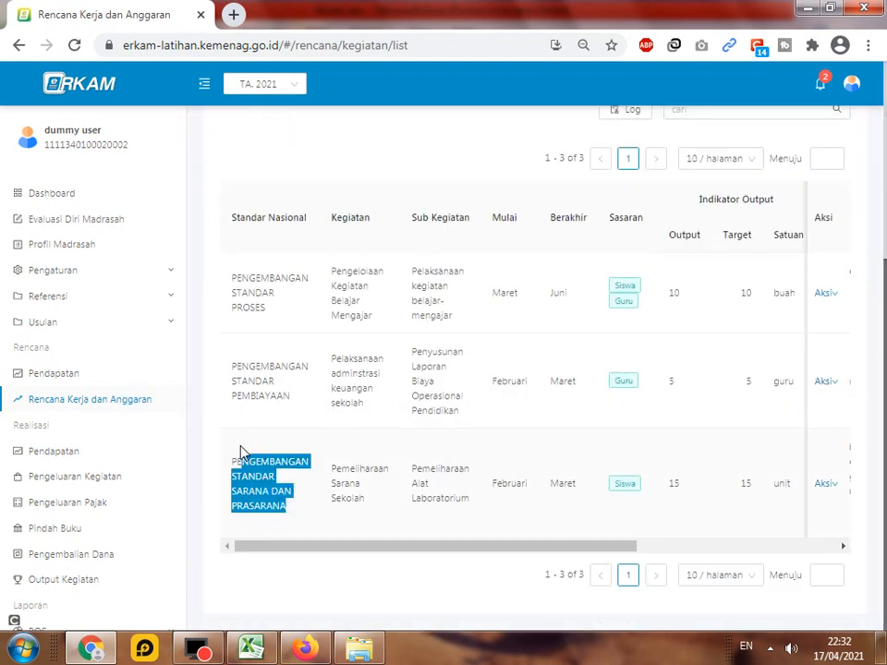
pyautogui.click(824, 487)
pyautogui.click(834, 512)
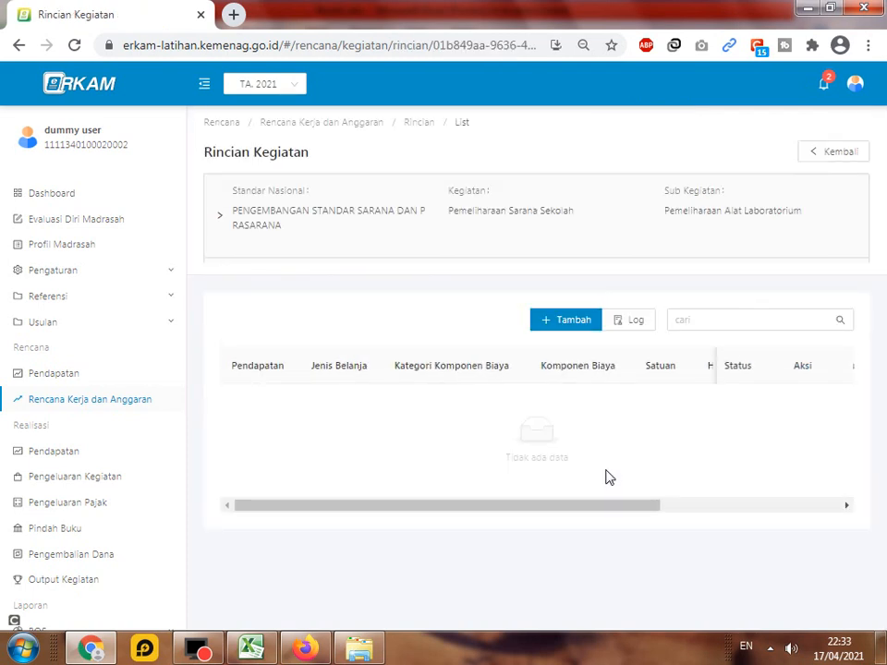
# Add a new cost detail for the activity with APBN - BOS as its Pendapatan
pyautogui.click(576, 322)
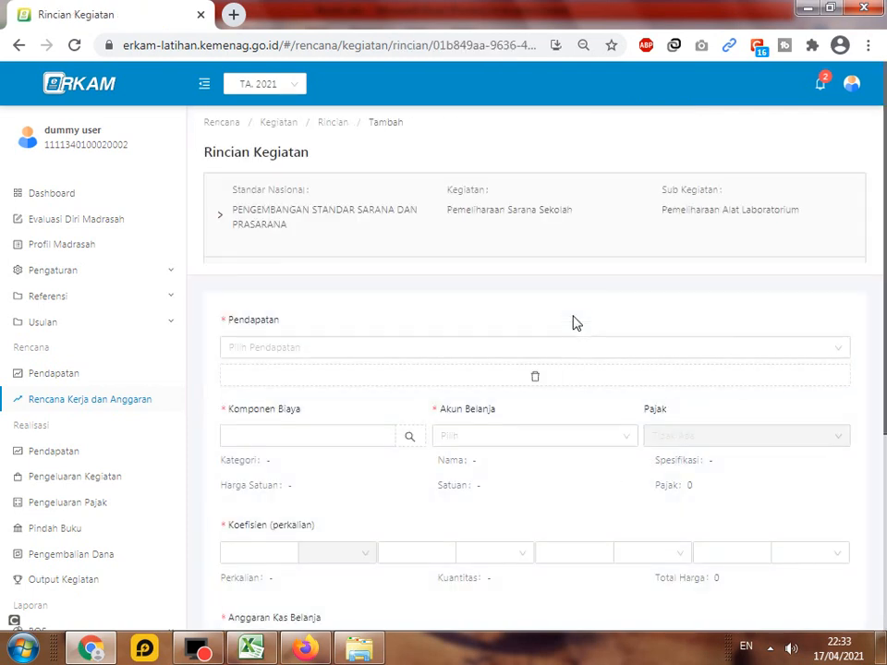
pyautogui.scroll(-1, 527, 410)
pyautogui.click(613, 263)
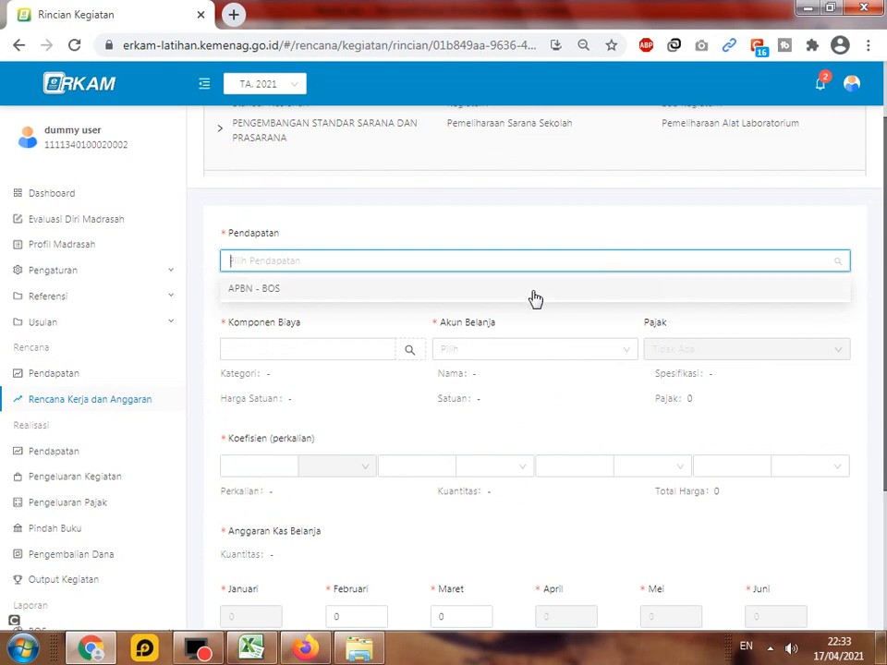
pyautogui.click(512, 287)
# Search the Komponen Biaya list for "komputer" and check the price options of the Komputer entry
pyautogui.click(407, 420)
pyautogui.click(406, 420)
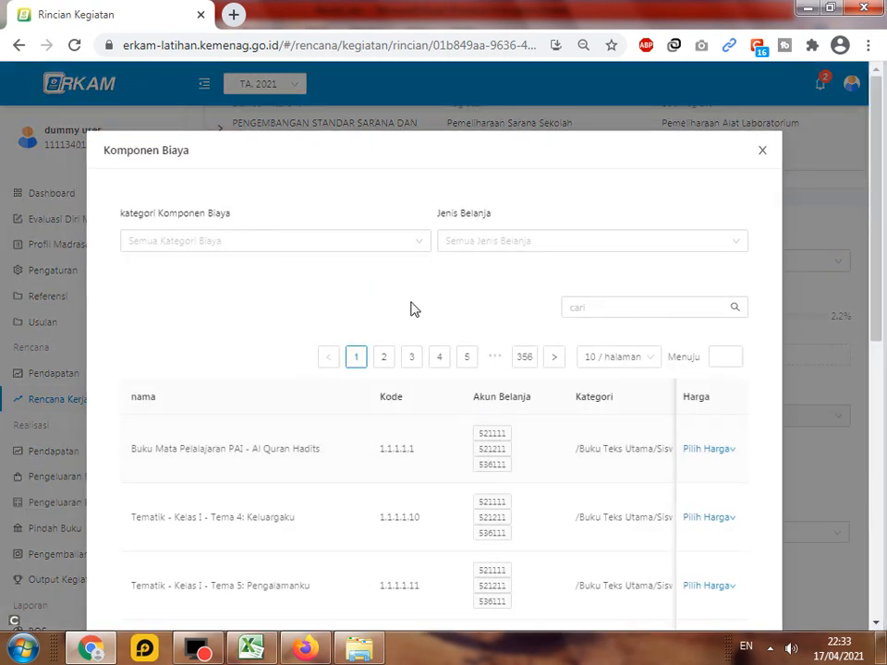
pyautogui.click(612, 308)
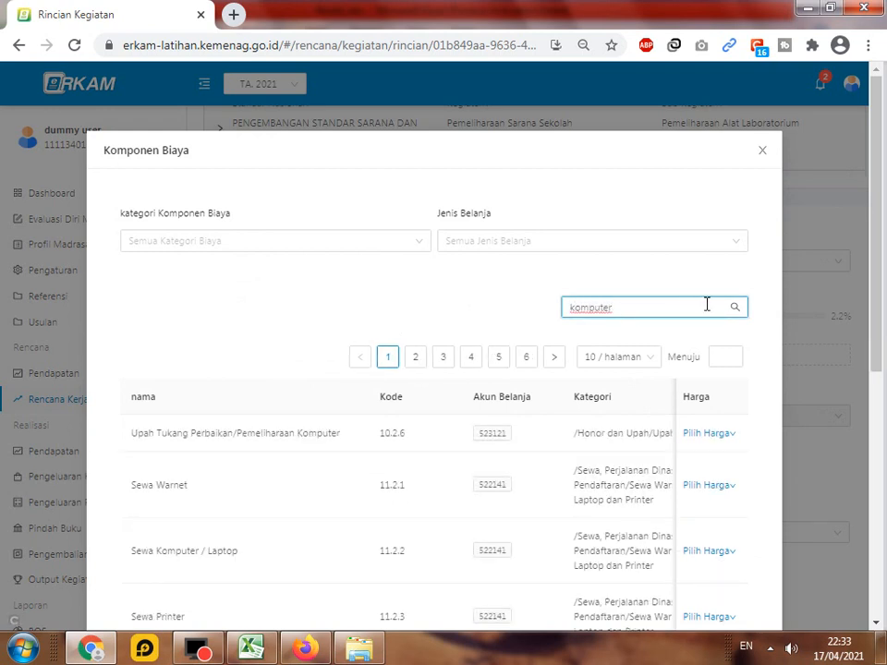
pyautogui.moveTo(885, 261); pyautogui.dragTo(884, 383)
pyautogui.scroll(-1, 401, 368)
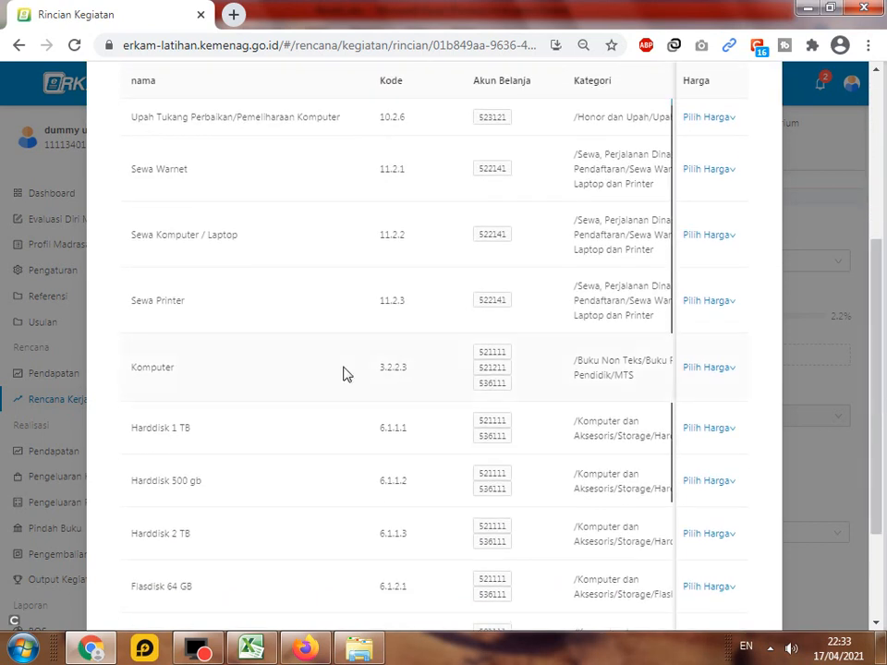
pyautogui.click(726, 367)
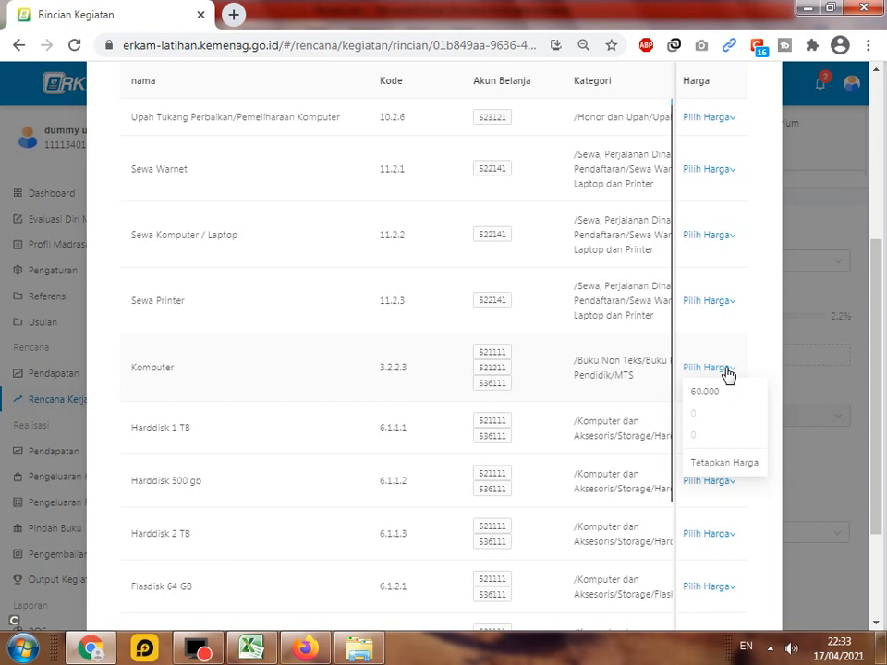
# Look through pages 2 to 4 of the komputer search results for a component matching the computer purchase
pyautogui.scroll(-3, 310, 461)
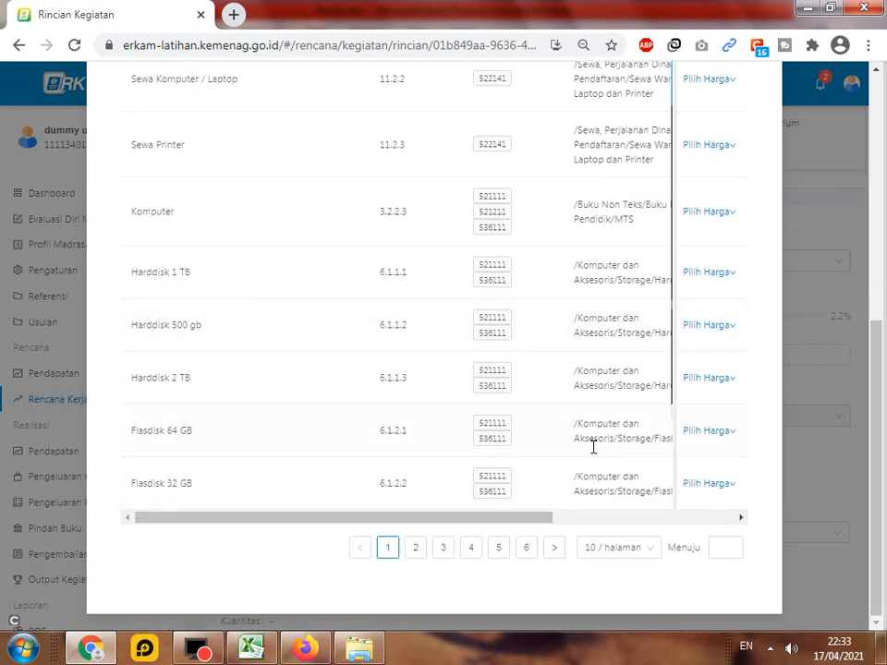
pyautogui.click(418, 548)
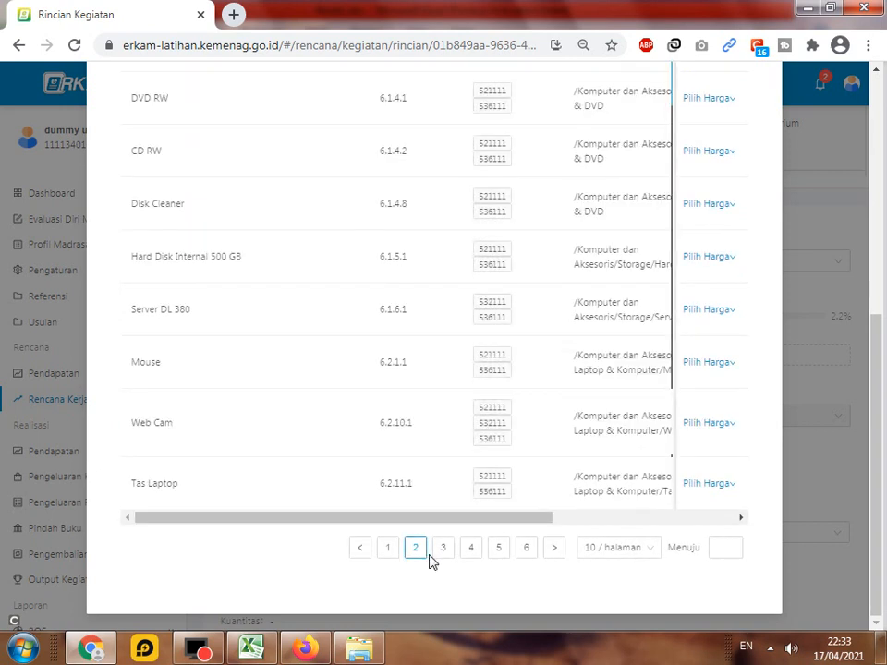
pyautogui.scroll(3, 469, 480)
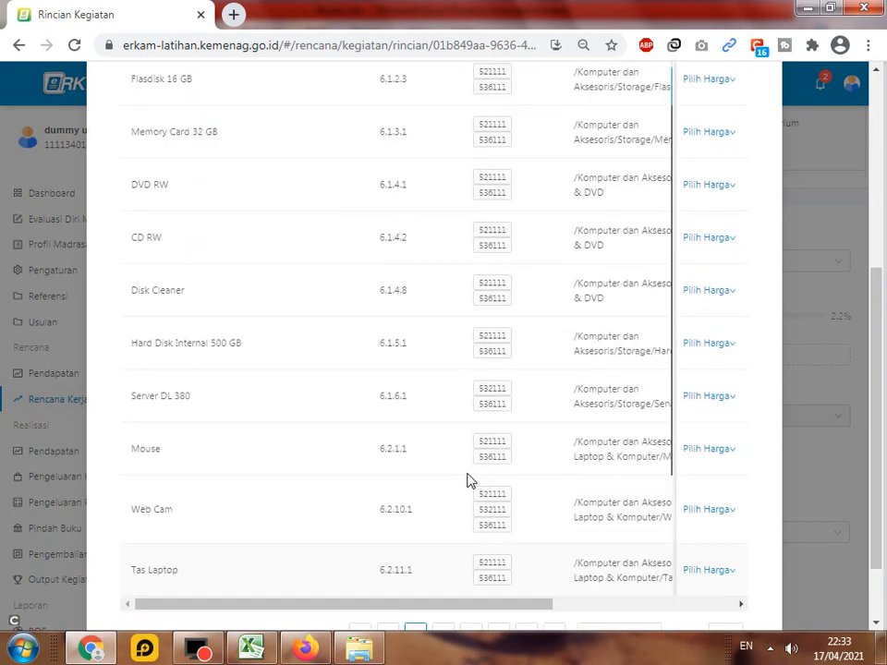
pyautogui.scroll(-3, 467, 480)
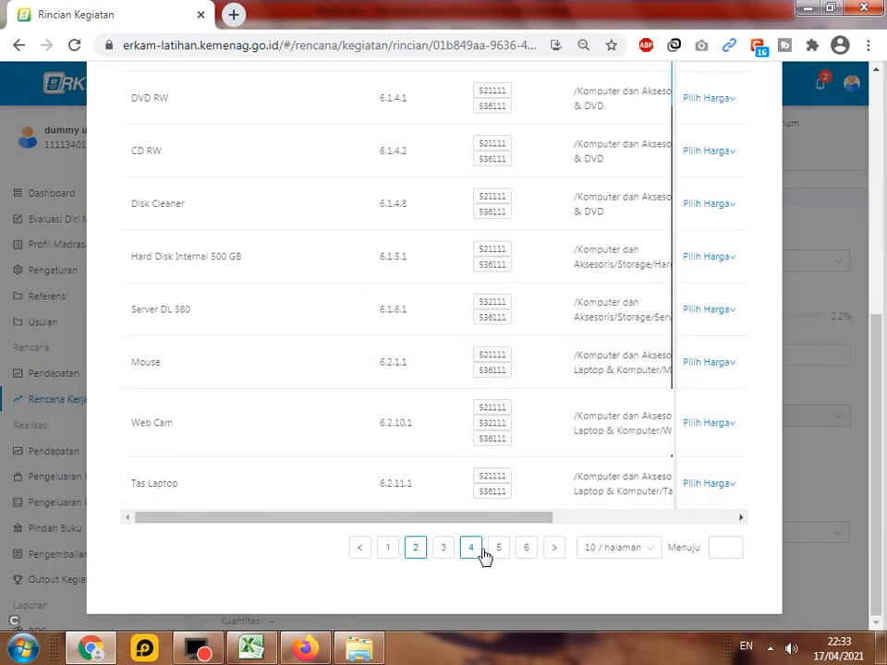
pyautogui.click(447, 549)
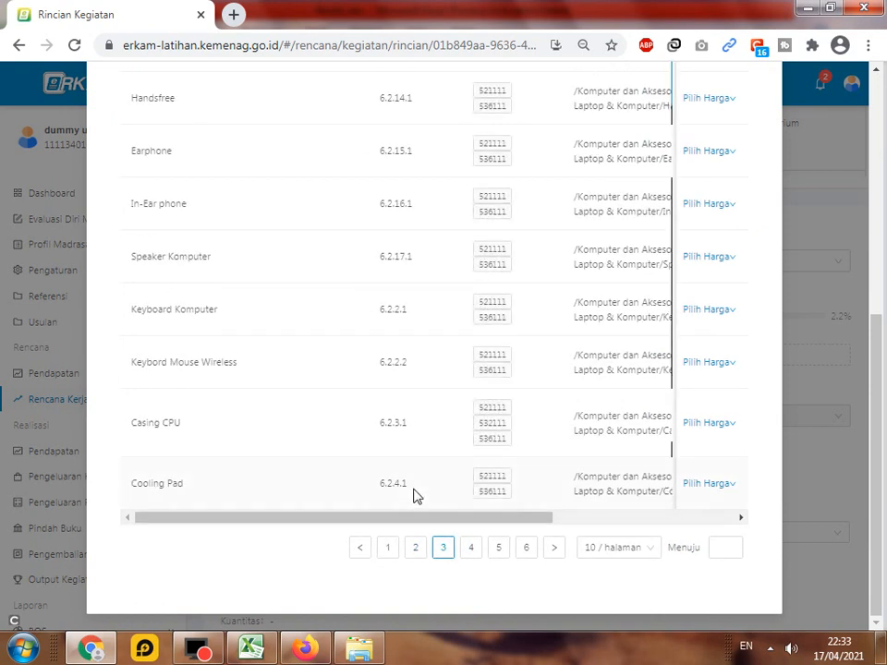
pyautogui.scroll(1, 413, 496)
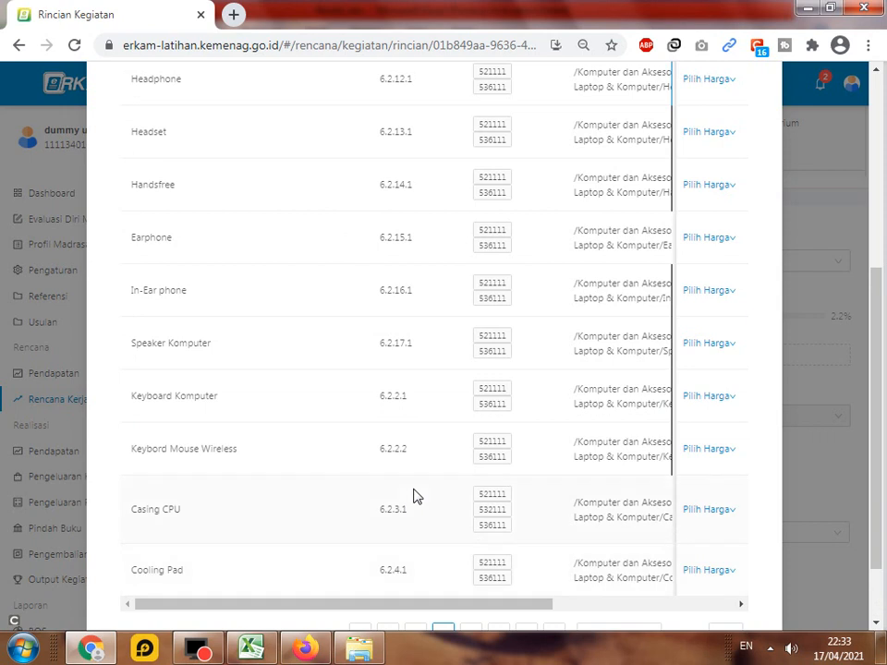
pyautogui.scroll(1, 413, 497)
pyautogui.scroll(-2, 413, 496)
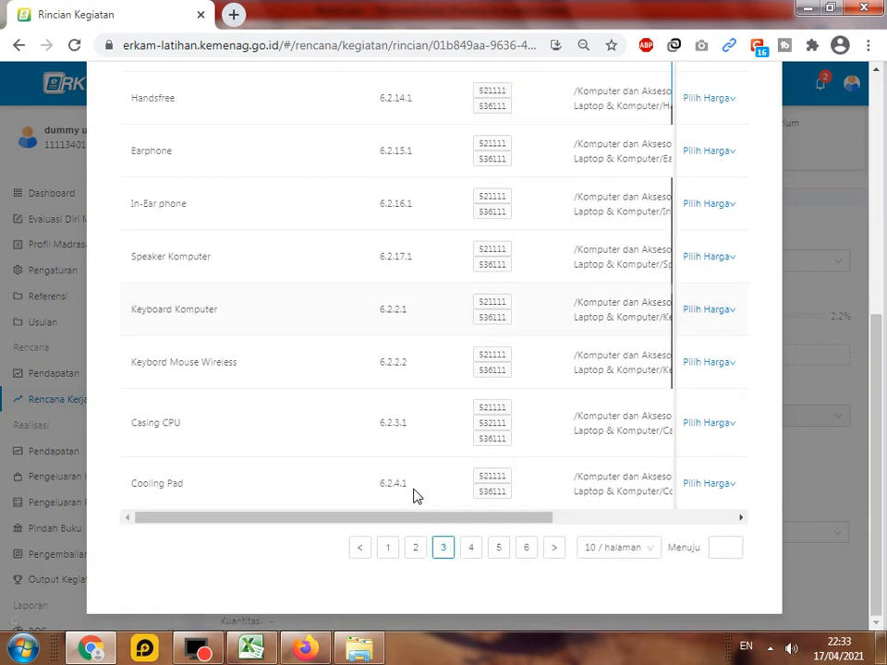
pyautogui.click(475, 551)
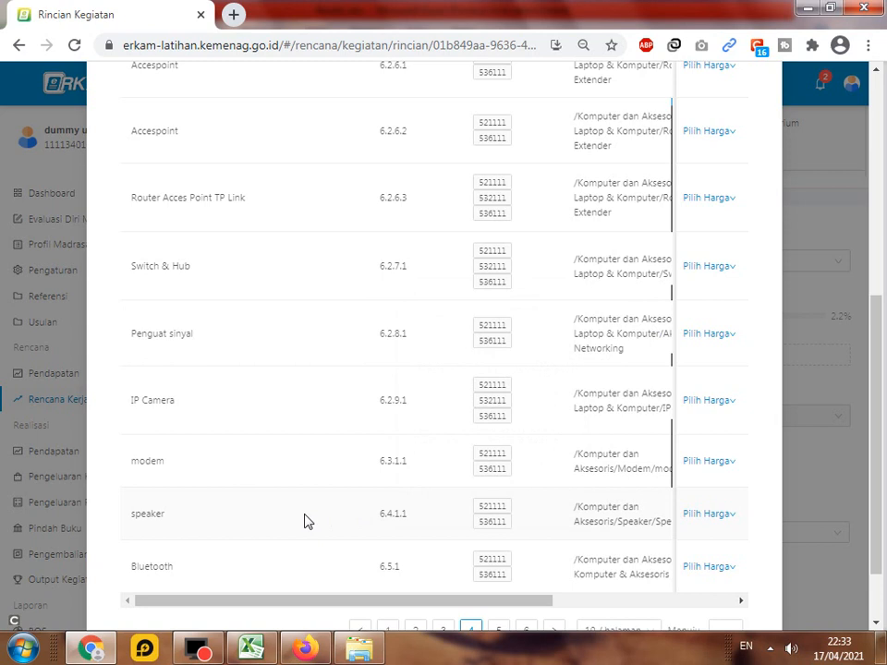
pyautogui.scroll(2, 308, 521)
pyautogui.scroll(-3, 308, 520)
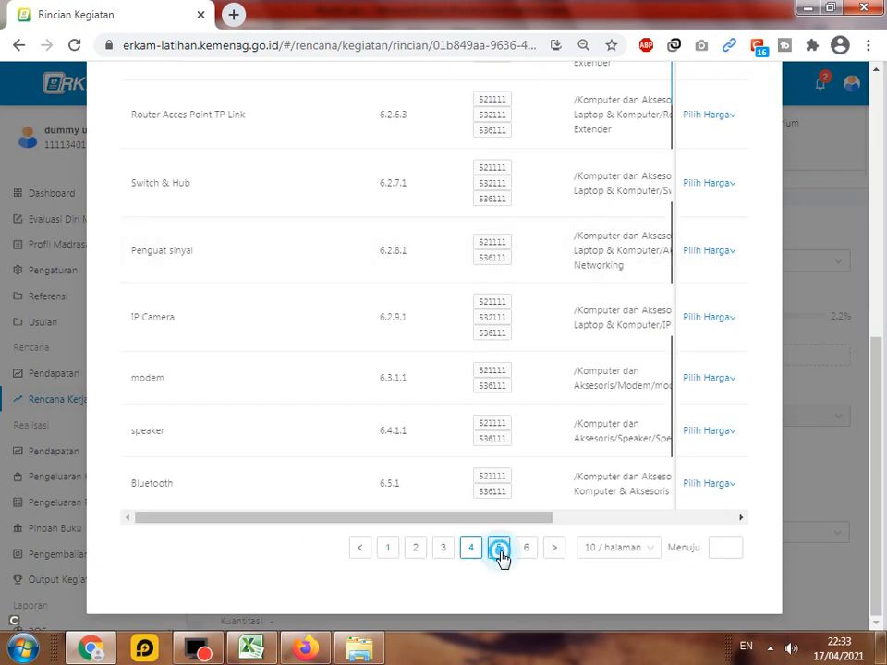
# Look through page 5 of the komputer search results for a component matching the computer purchase
pyautogui.click(499, 551)
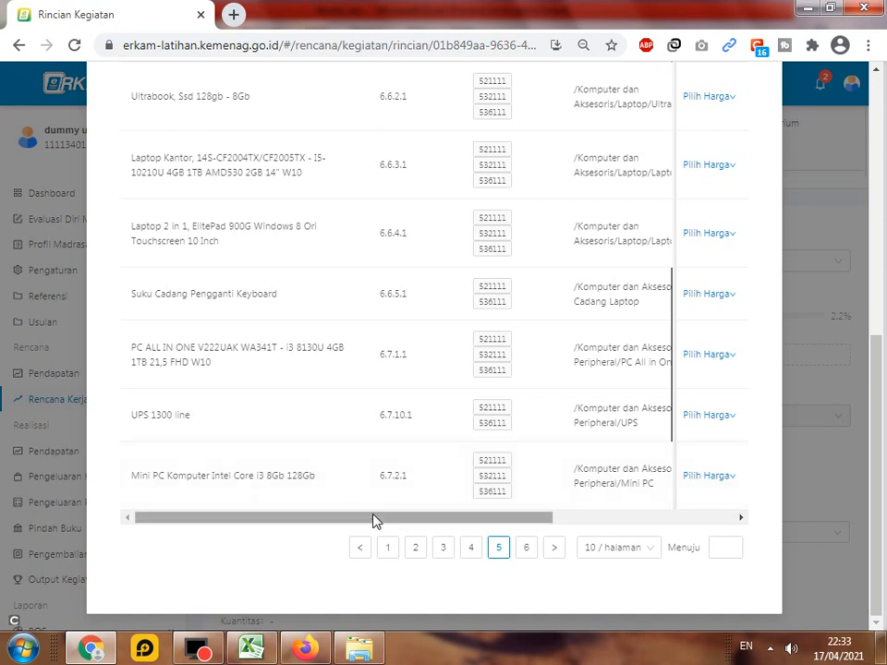
pyautogui.moveTo(371, 517); pyautogui.dragTo(286, 477)
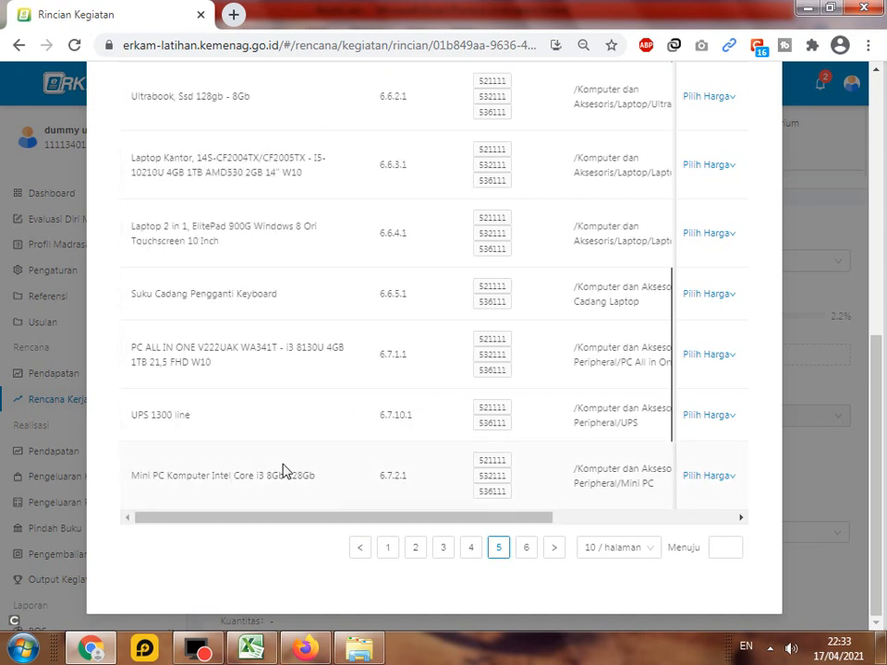
pyautogui.scroll(2, 284, 471)
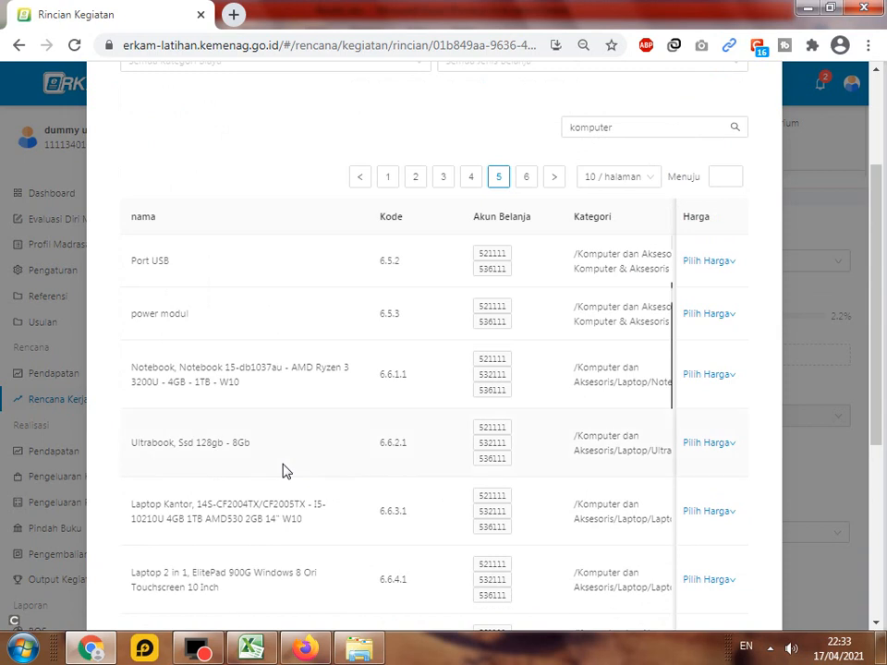
pyautogui.scroll(-4, 284, 471)
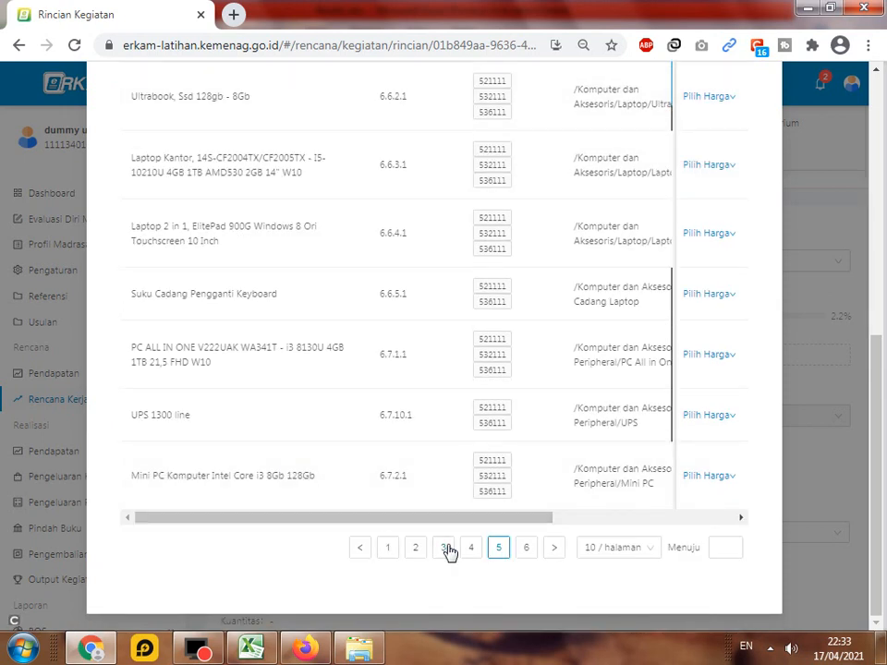
pyautogui.tripleClick(308, 478)
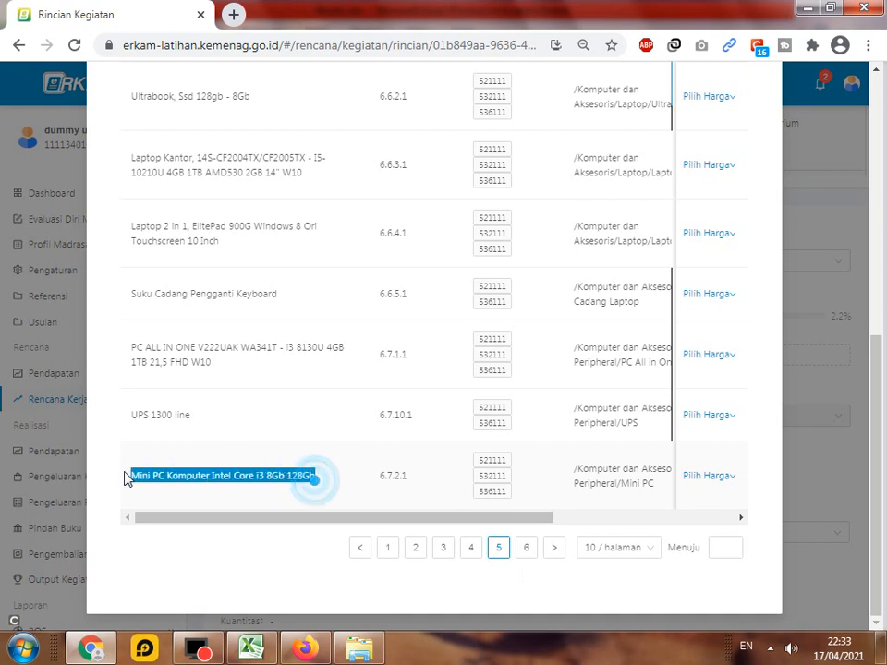
# Choose Mini PC Komputer Intel Core i3 8Gb 128Gb with a custom unit price of 1000000, checking it against the worksheet's computer price
pyautogui.click(725, 482)
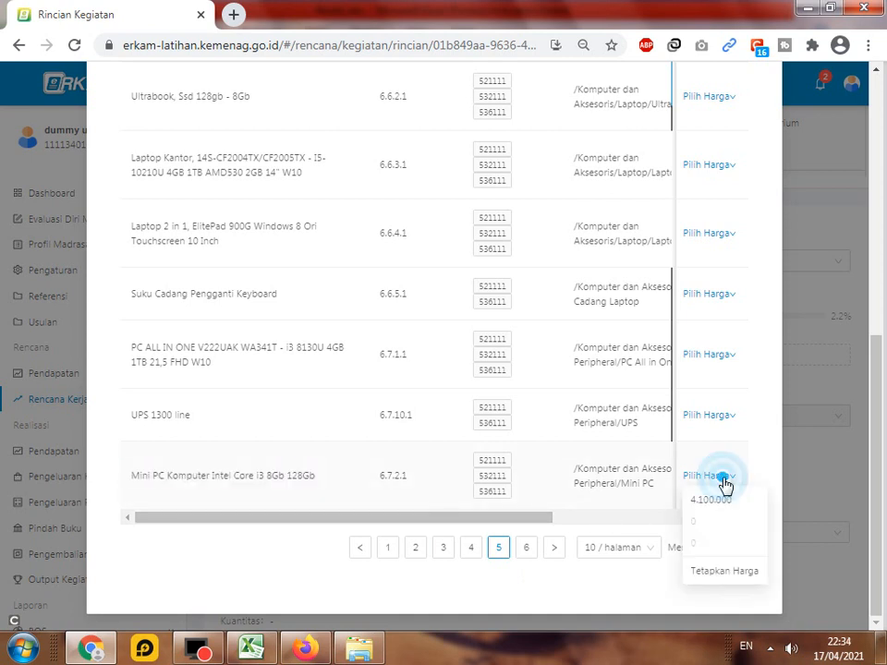
pyautogui.click(708, 575)
pyautogui.click(416, 388)
pyautogui.write('1000000')
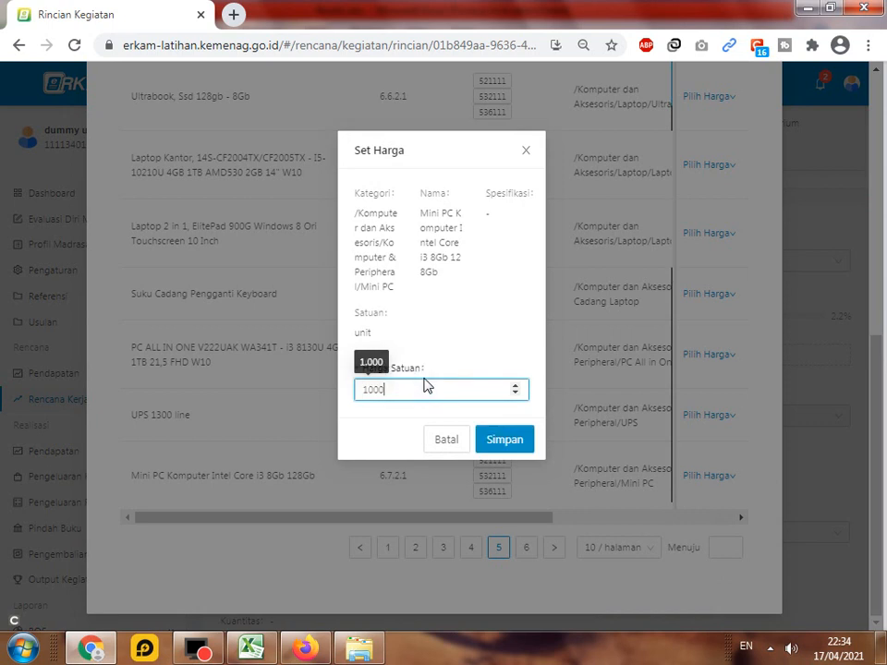
pyautogui.click(249, 650)
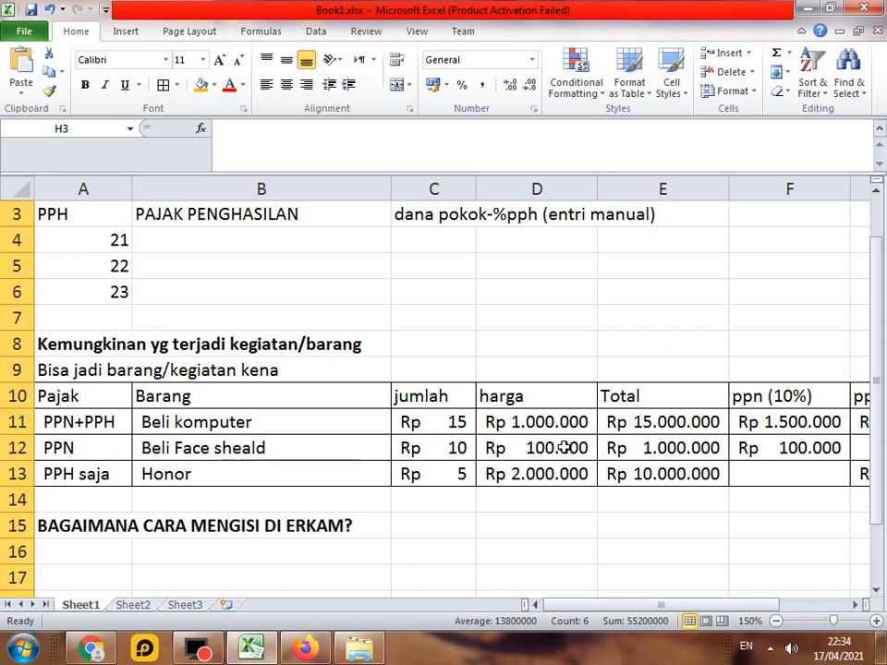
pyautogui.click(532, 421)
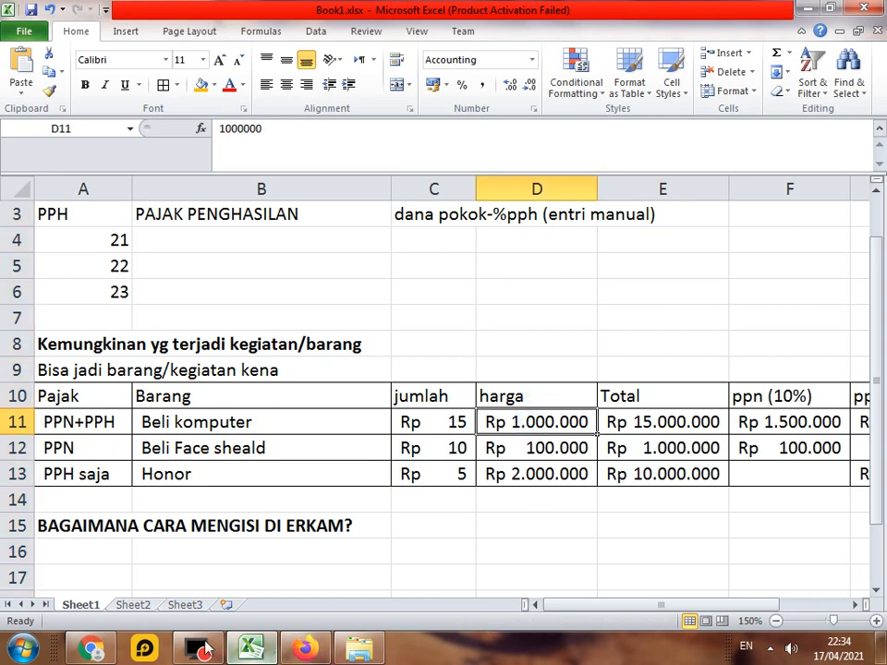
pyautogui.click(270, 650)
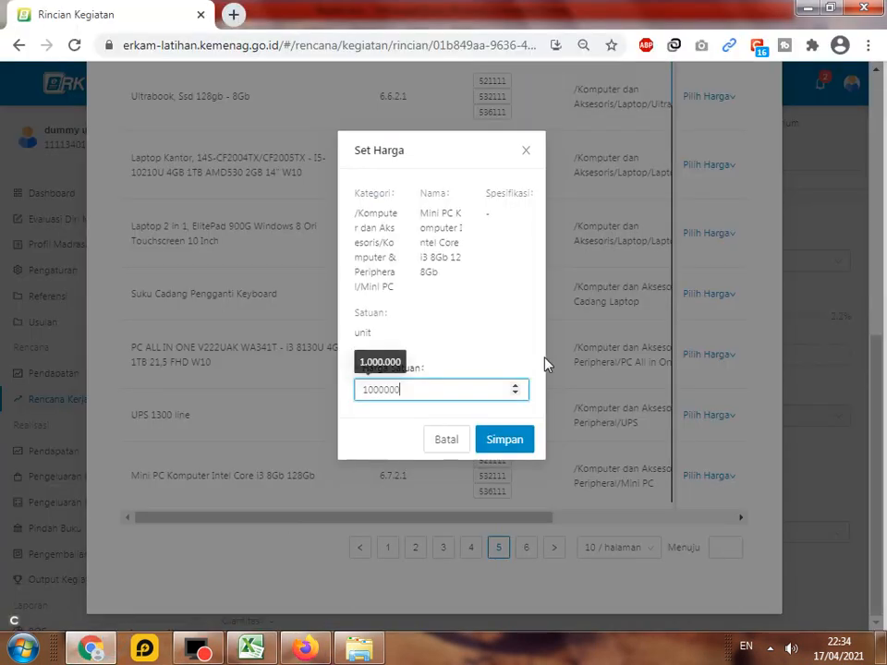
pyautogui.click(514, 439)
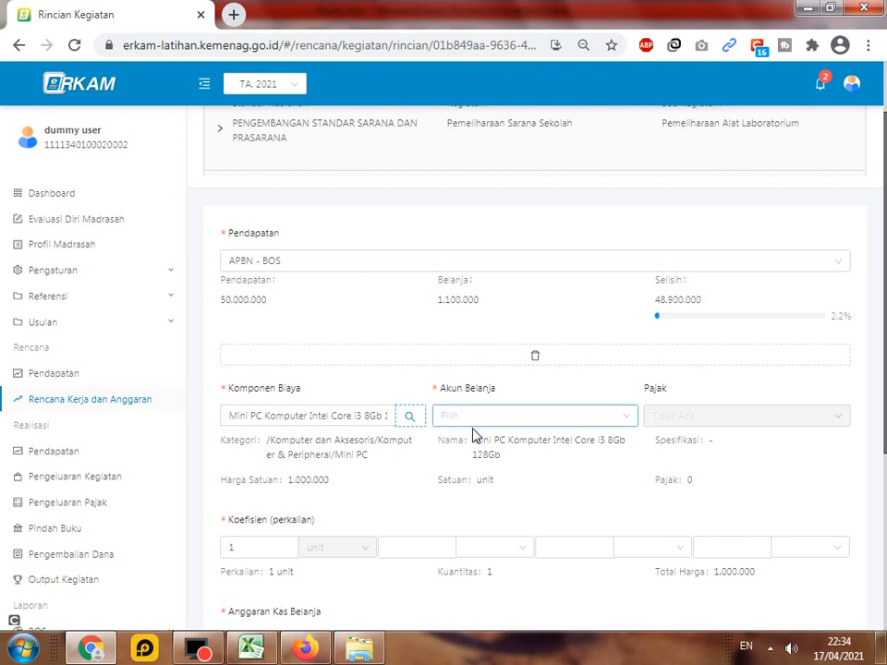
# Set the Akun Belanja of the Mini PC cost to 536111 - Belanja Modal Lainnya
pyautogui.scroll(-1, 471, 426)
pyautogui.click(484, 332)
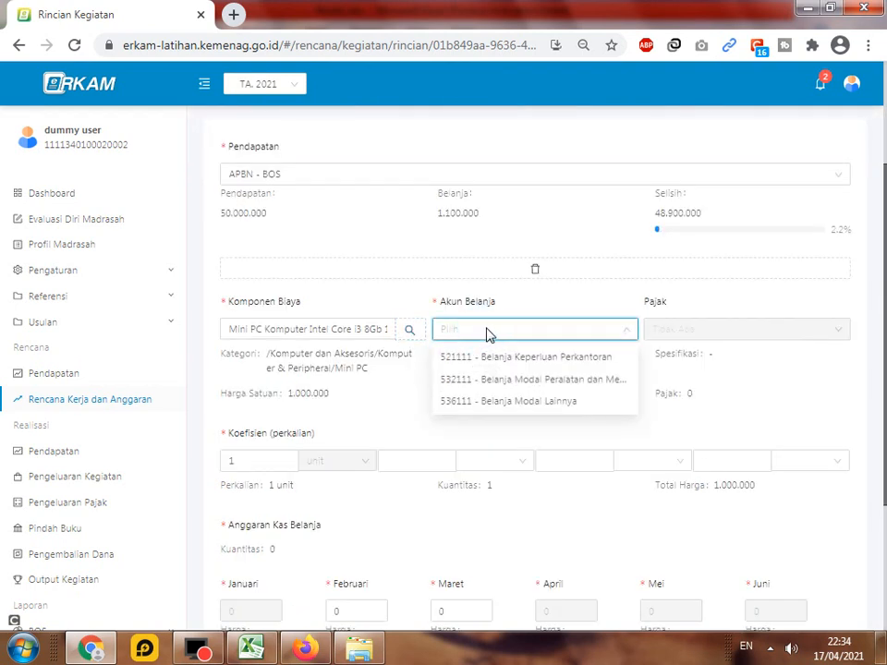
pyautogui.click(511, 400)
# Add a second Koefisien factor of 15 unit to the Mini PC cost
pyautogui.scroll(-2, 497, 435)
pyautogui.click(416, 293)
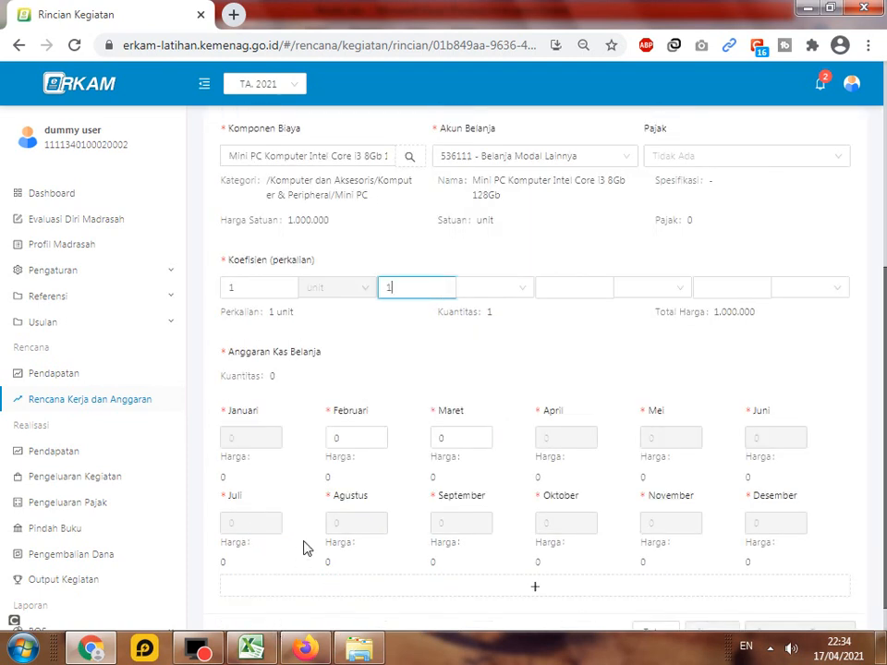
pyautogui.click(529, 363)
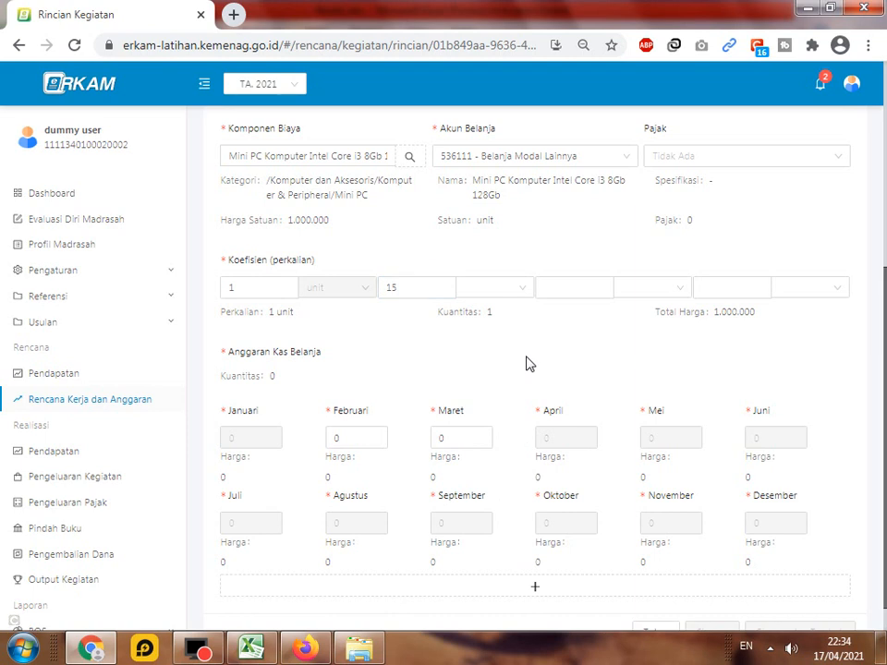
pyautogui.click(515, 286)
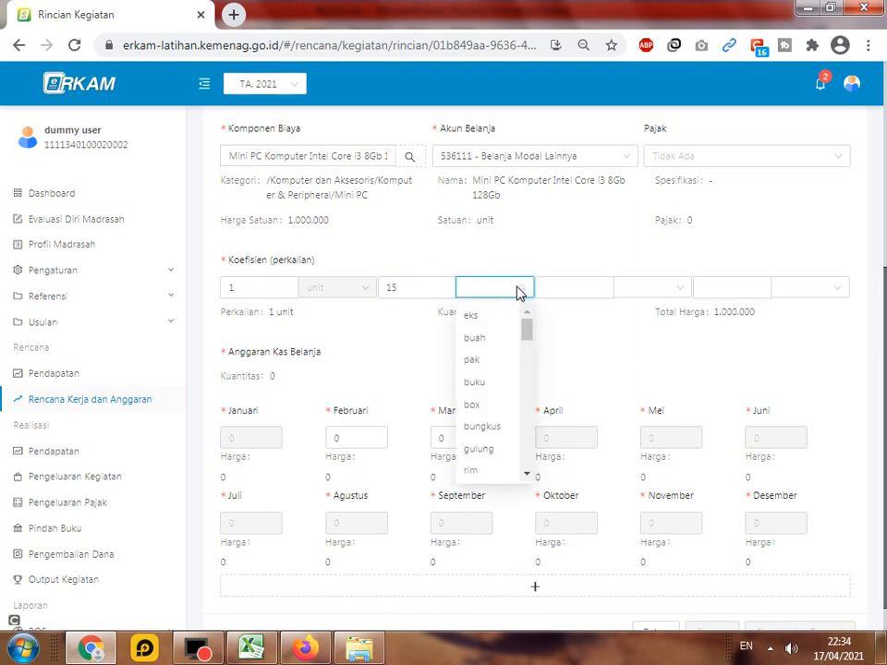
pyautogui.write('u')
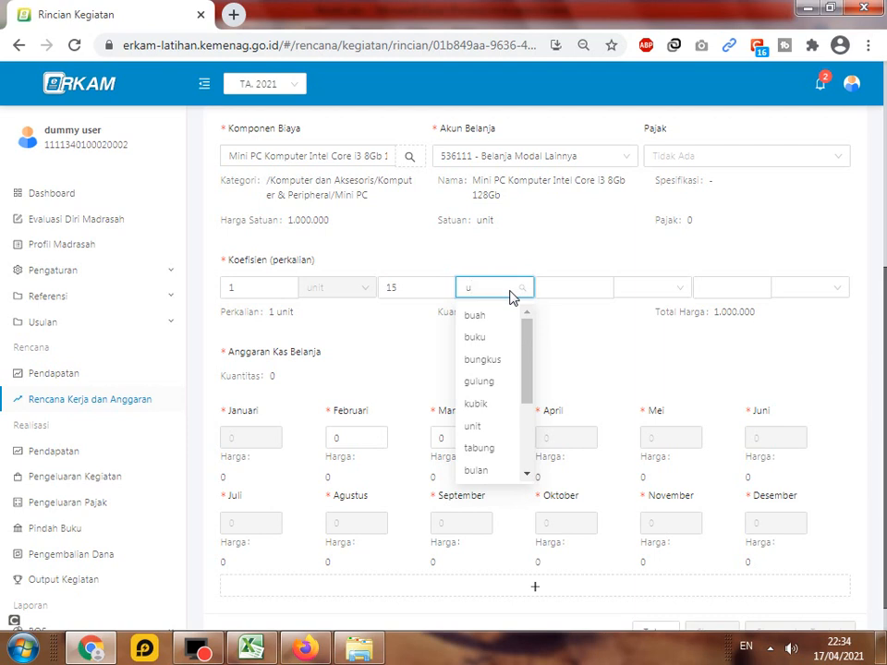
pyautogui.write('ni')
pyautogui.click(505, 316)
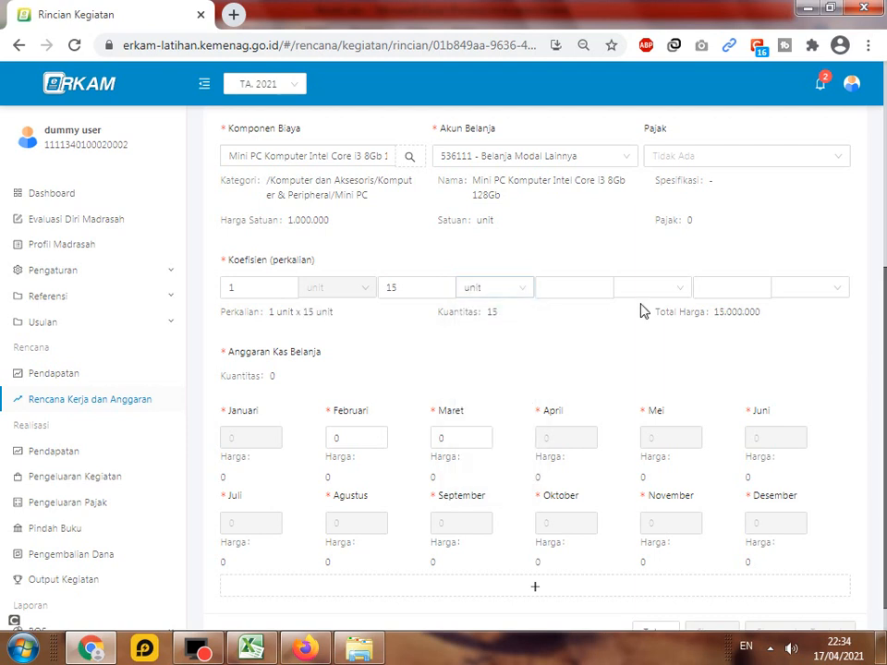
# Compare the form's Total Harga with the Beli komputer total in the Excel worksheet
pyautogui.scroll(-1, 535, 370)
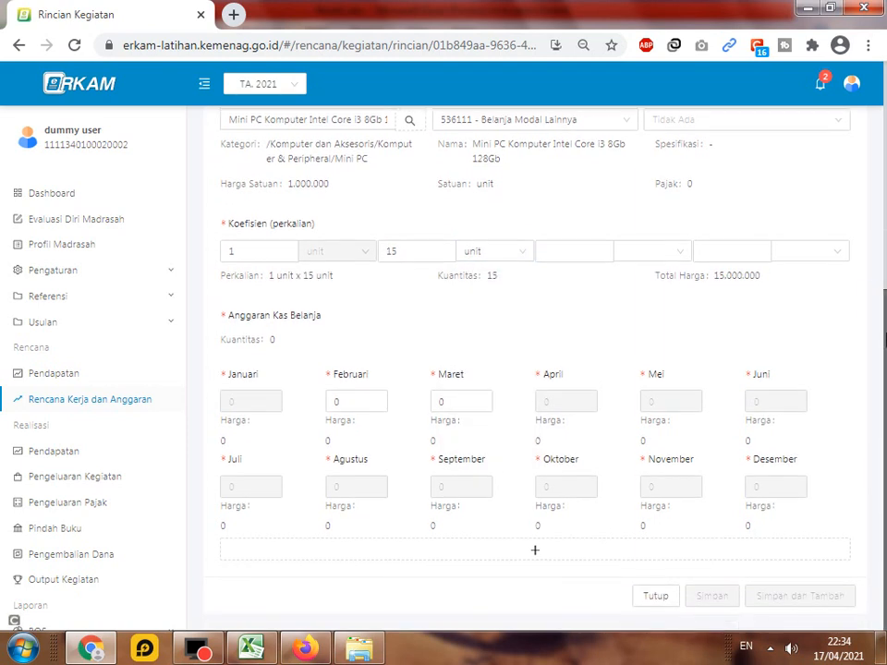
pyautogui.click(249, 650)
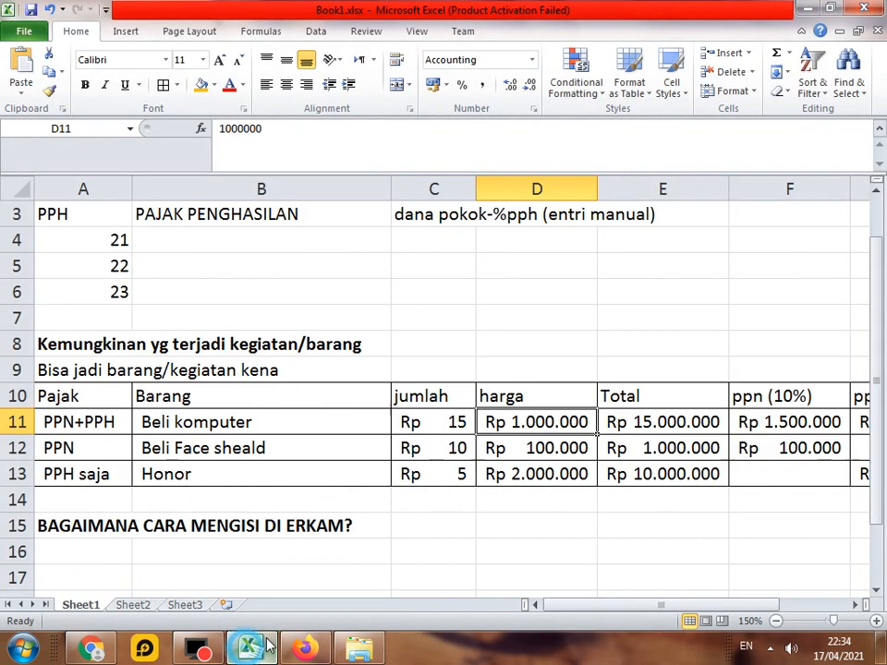
pyautogui.click(641, 423)
pyautogui.click(244, 647)
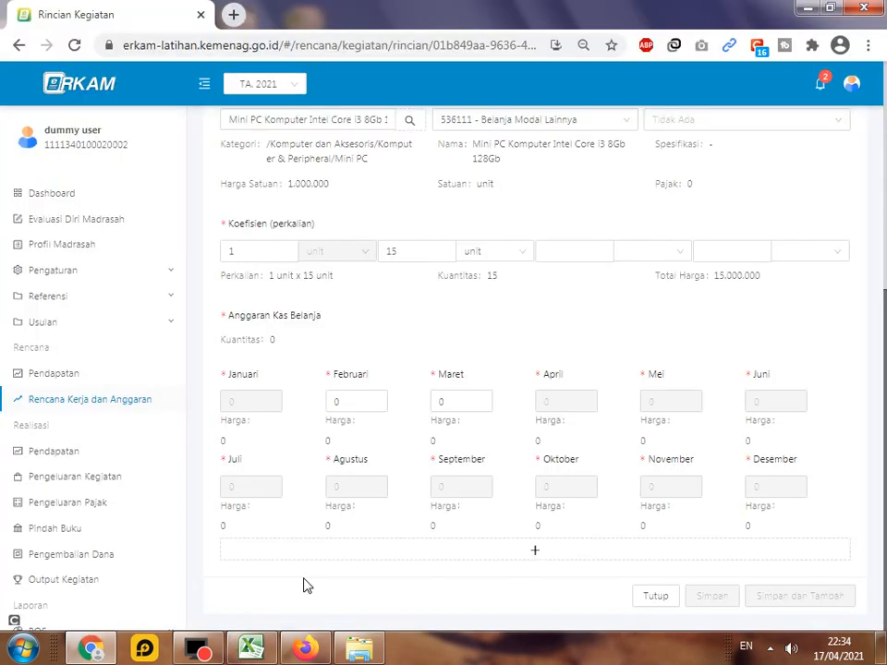
pyautogui.click(360, 396)
pyautogui.scroll(2, 606, 389)
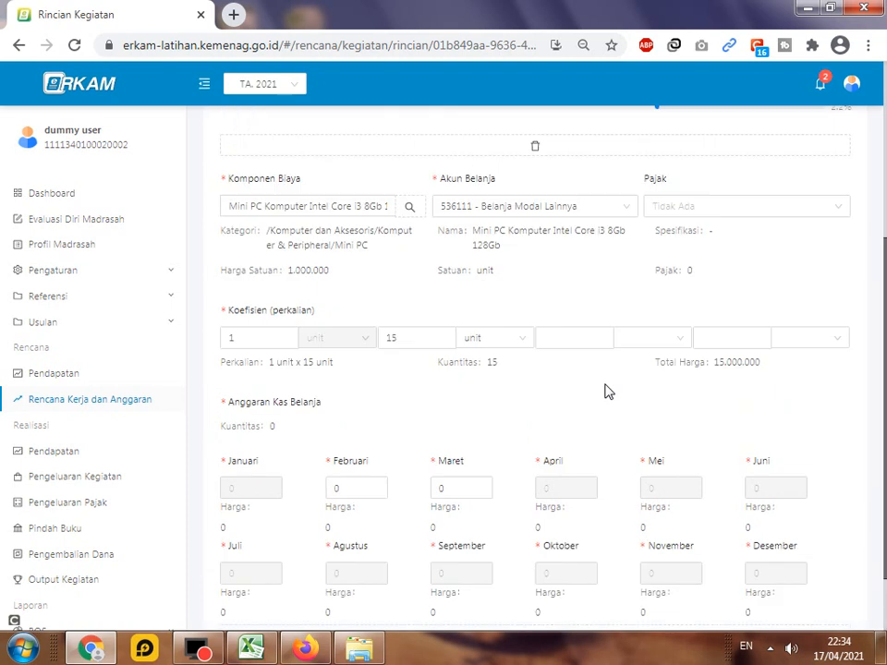
pyautogui.hotkey('alt', 'Tab')
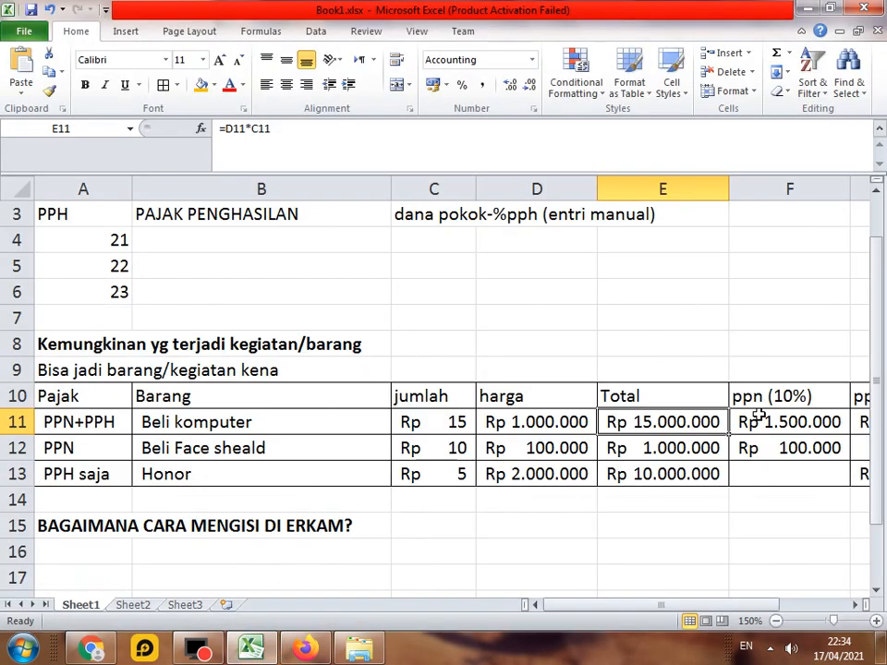
pyautogui.hotkey('alt', 'Tab')
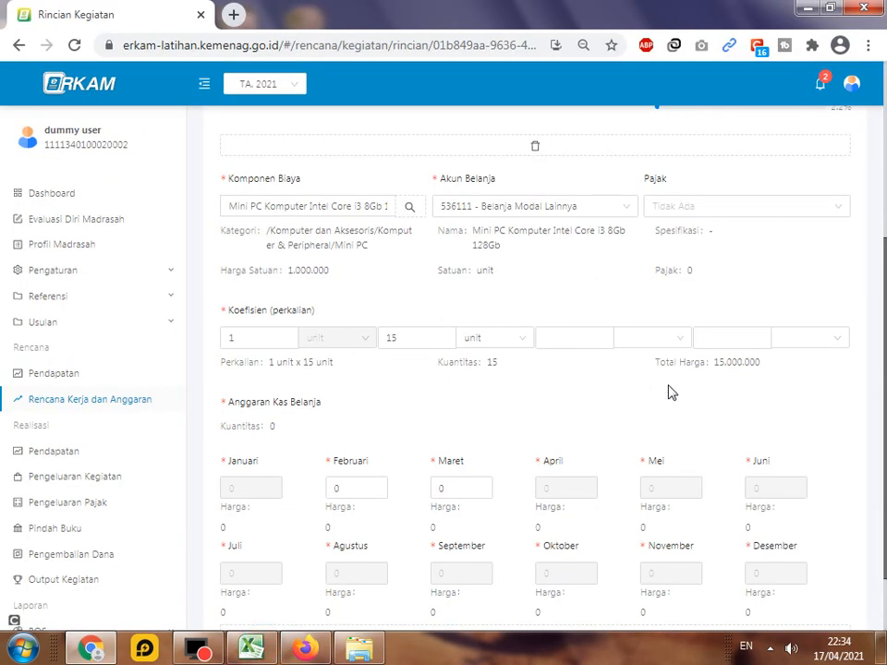
pyautogui.moveTo(760, 363); pyautogui.dragTo(716, 364)
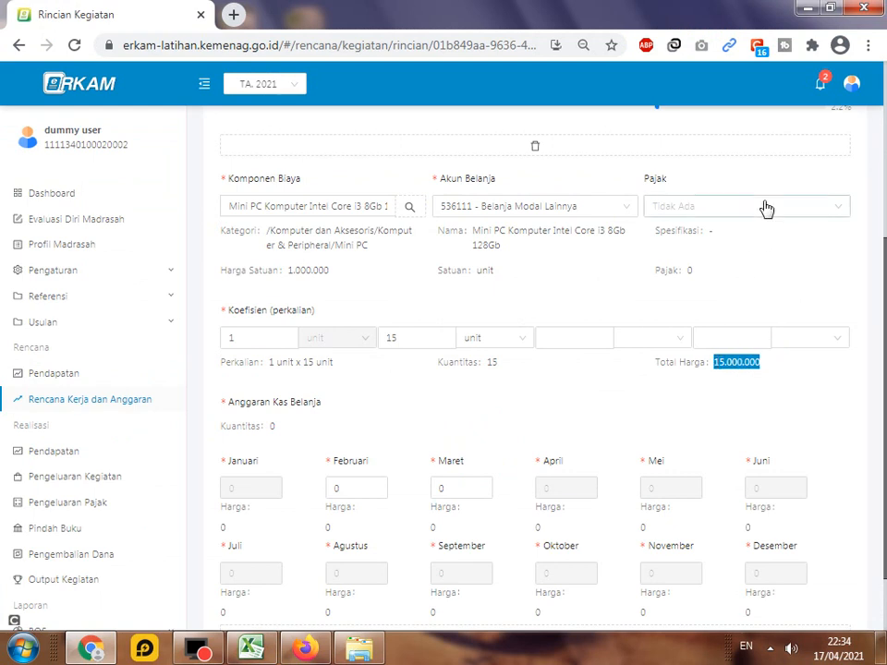
# Apply PPN (Koefisien : 10%) as the Pajak and check the new total against the worksheet's Total+ppn for Beli komputer
pyautogui.click(840, 205)
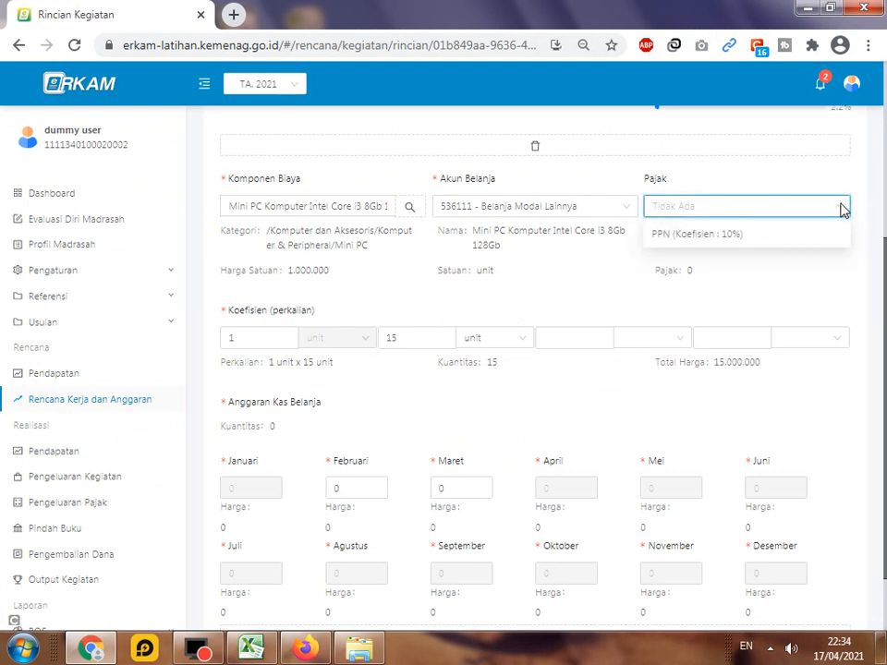
pyautogui.click(669, 234)
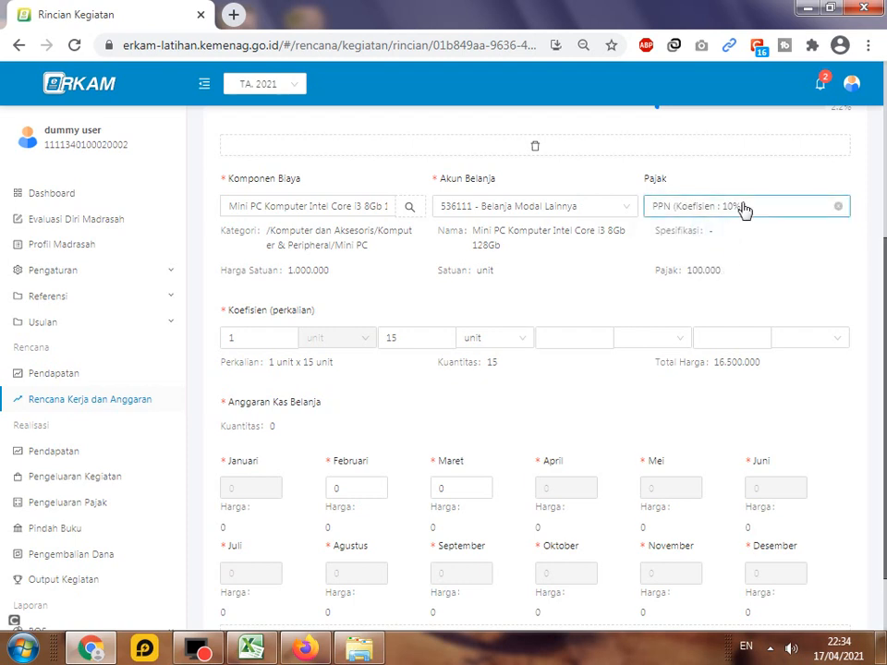
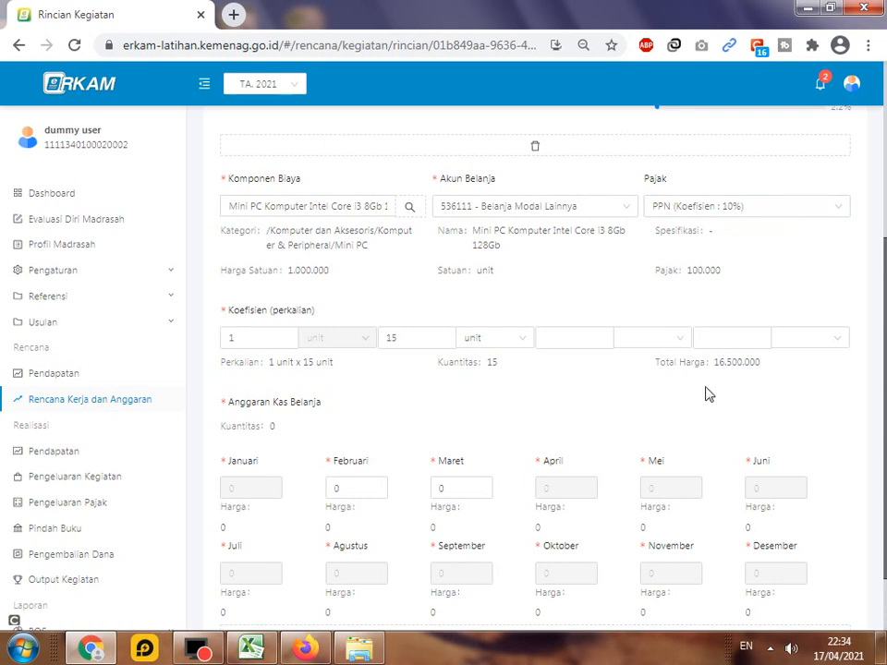
pyautogui.click(251, 646)
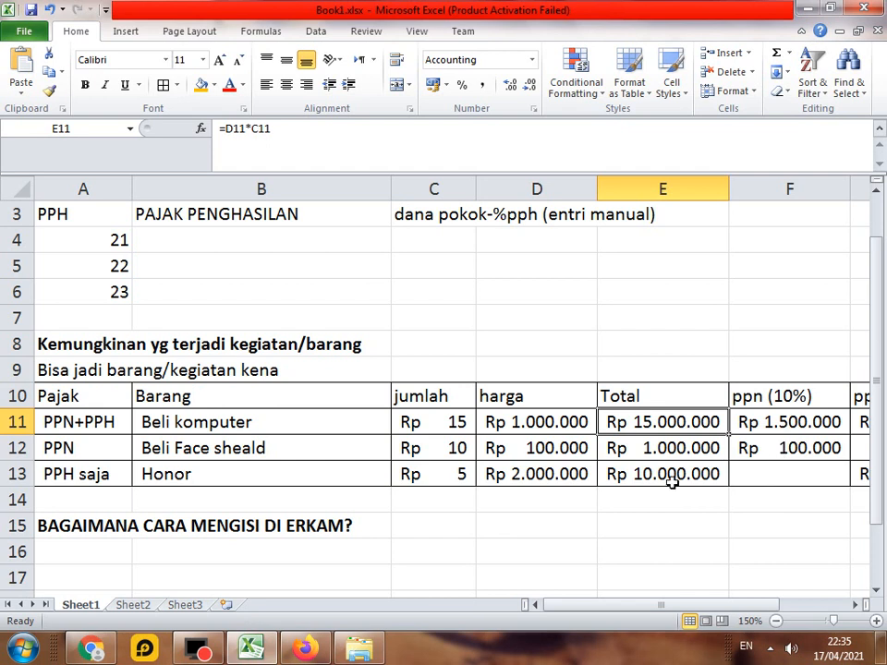
pyautogui.moveTo(567, 608); pyautogui.dragTo(634, 608)
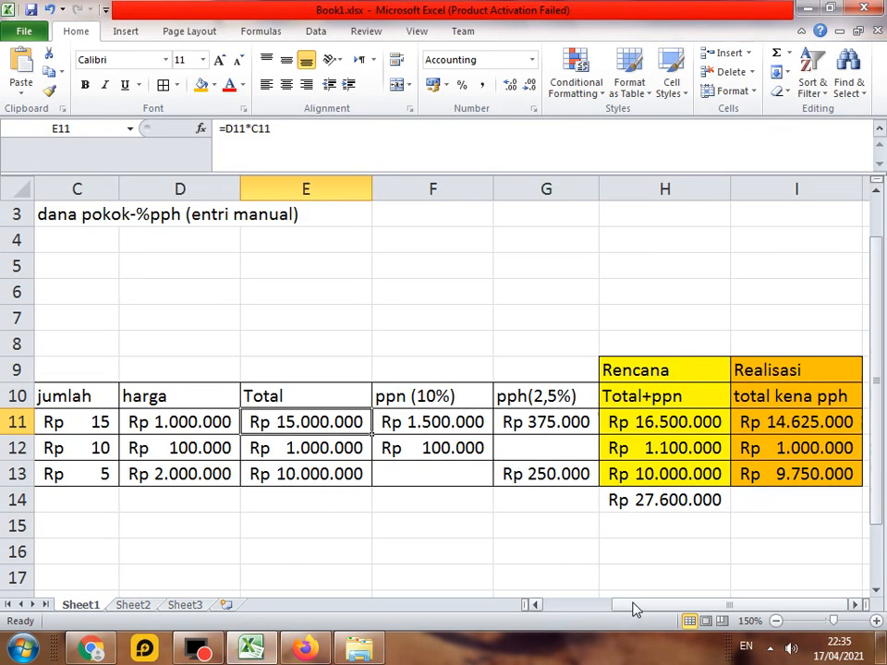
pyautogui.click(664, 430)
pyautogui.click(95, 649)
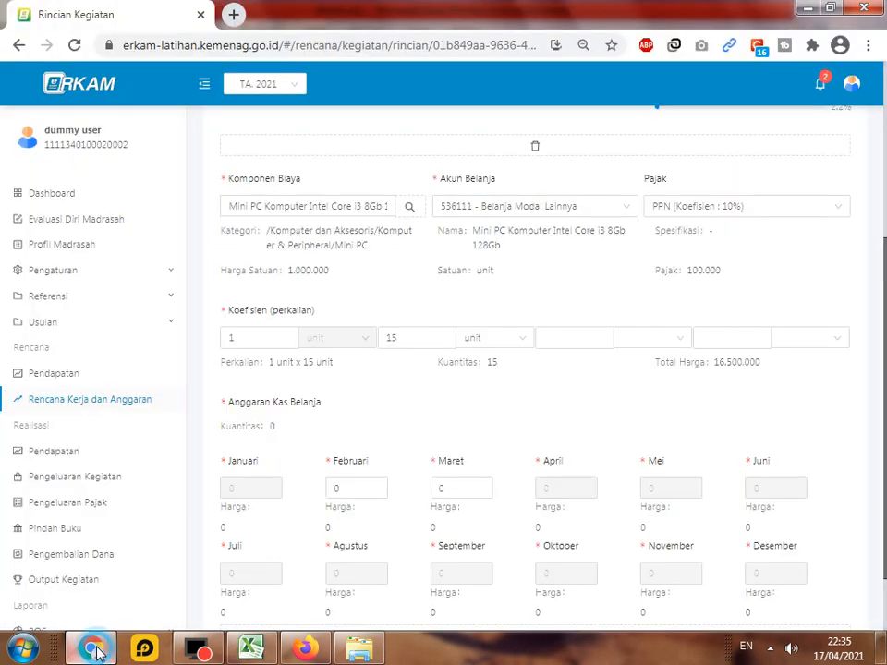
# Budget a quantity of 15 in Maret under Anggaran Kas Belanja and save the cost detail
pyautogui.scroll(-2, 683, 452)
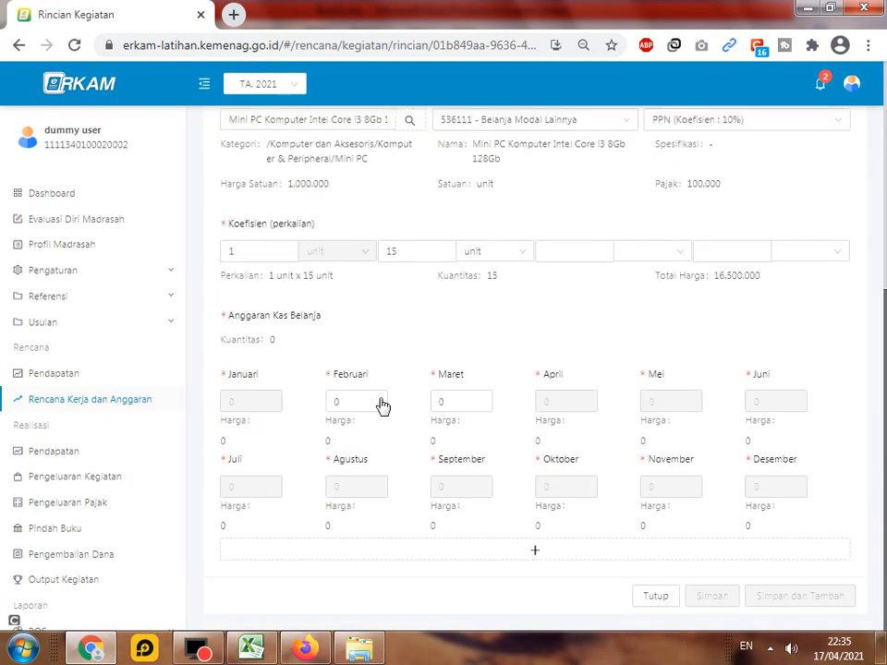
pyautogui.doubleClick(452, 394)
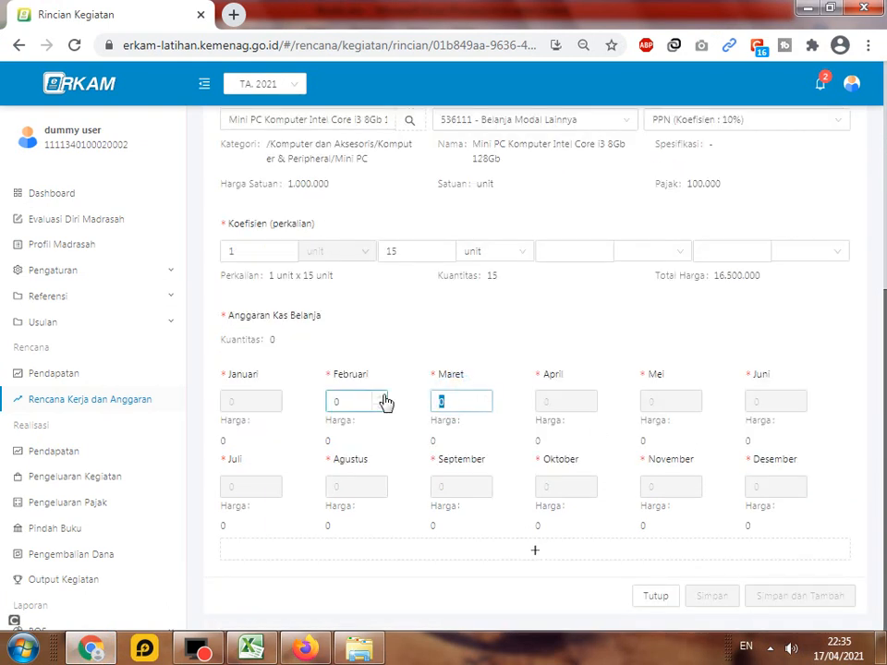
pyautogui.write('15')
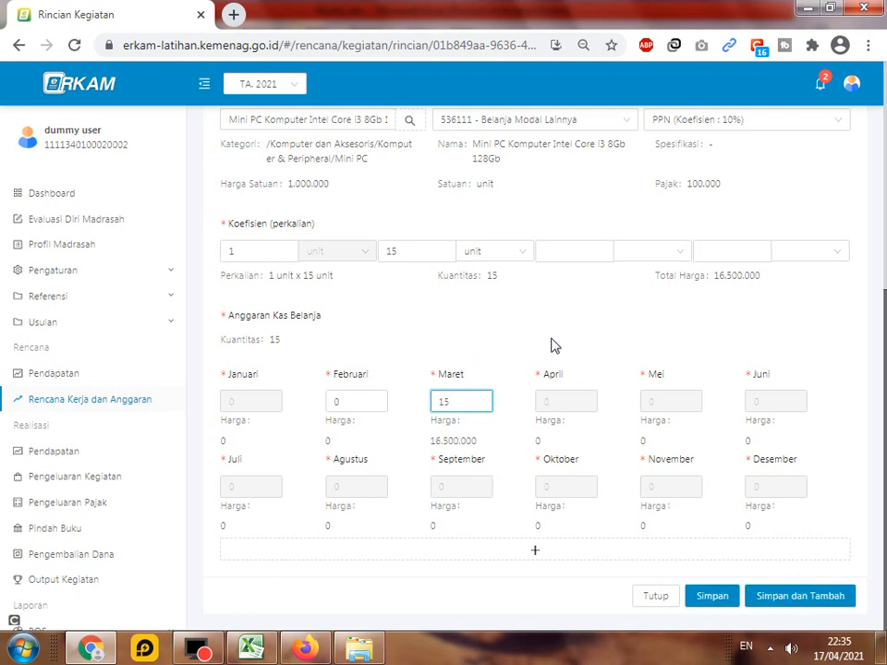
pyautogui.click(519, 444)
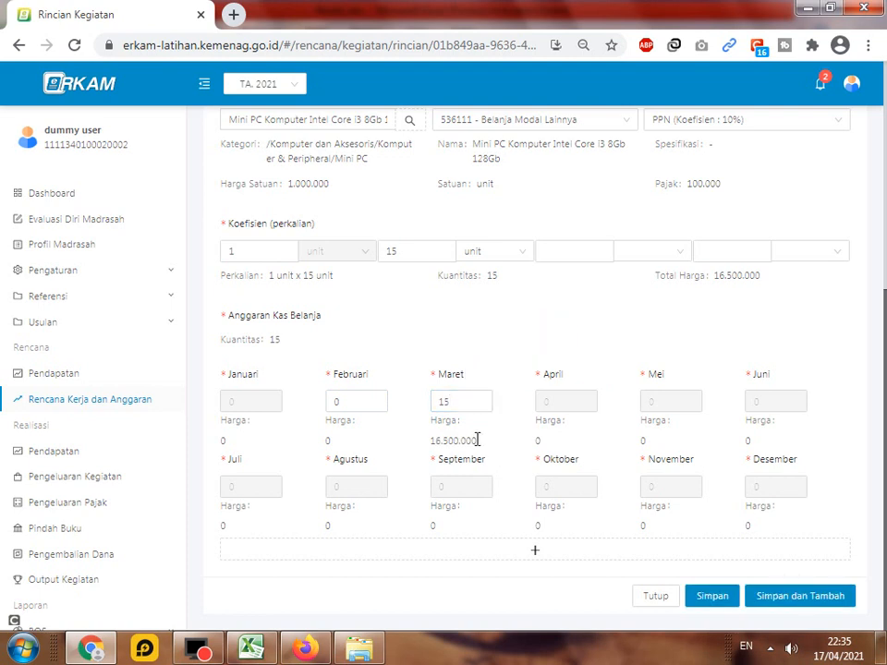
pyautogui.tripleClick(476, 441)
pyautogui.click(725, 598)
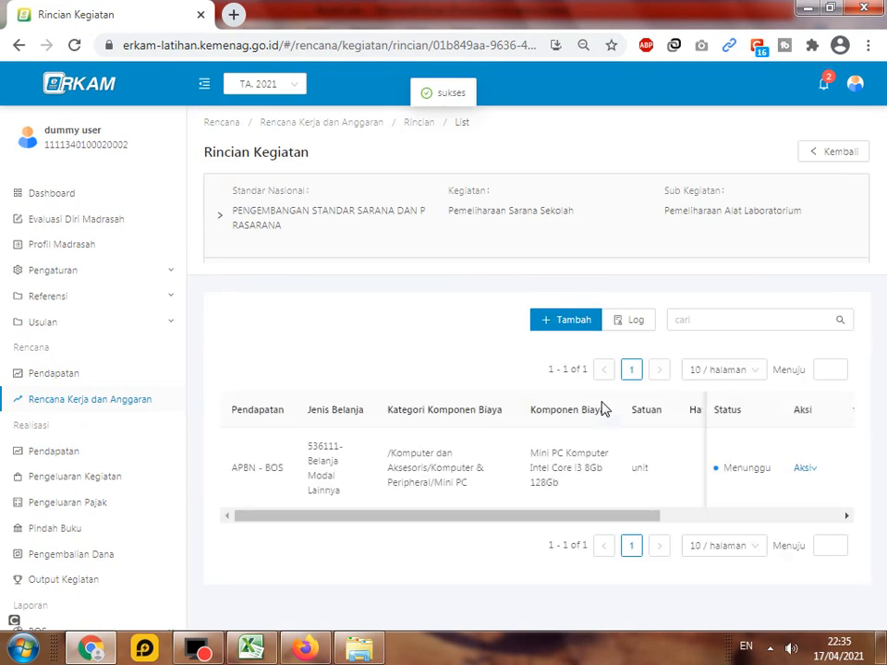
# Switch to Firefox and open the Rincian of the Pemeliharaan Alat Laboratorium activity from the pending approval notification
pyautogui.click(302, 646)
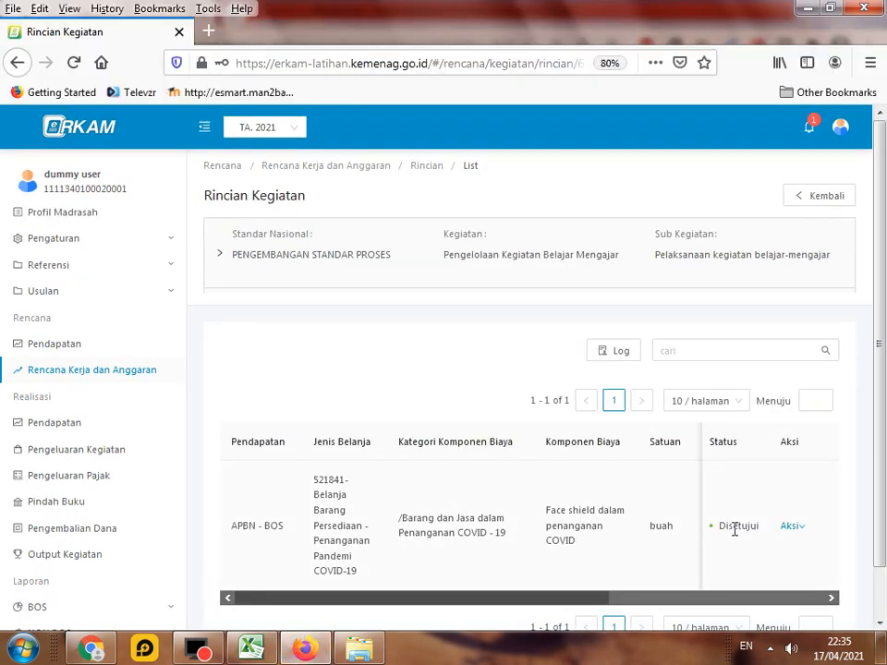
pyautogui.click(810, 126)
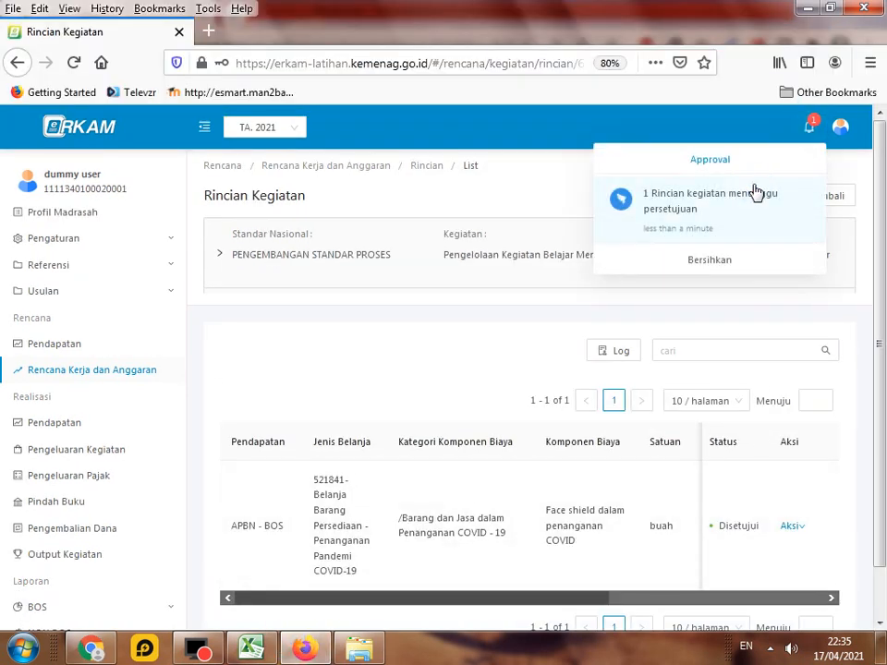
pyautogui.click(758, 194)
pyautogui.scroll(-4, 823, 531)
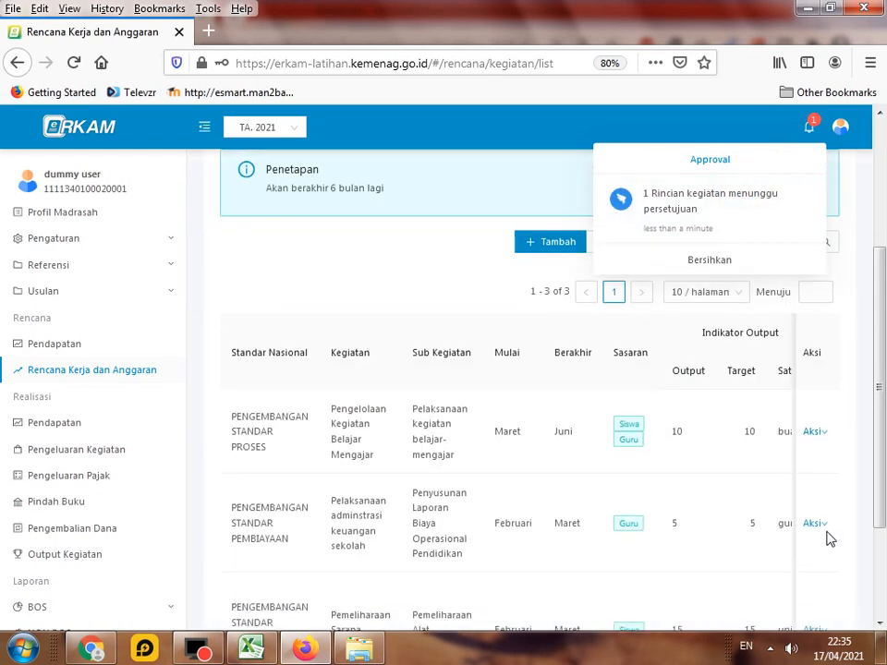
pyautogui.scroll(-2, 829, 540)
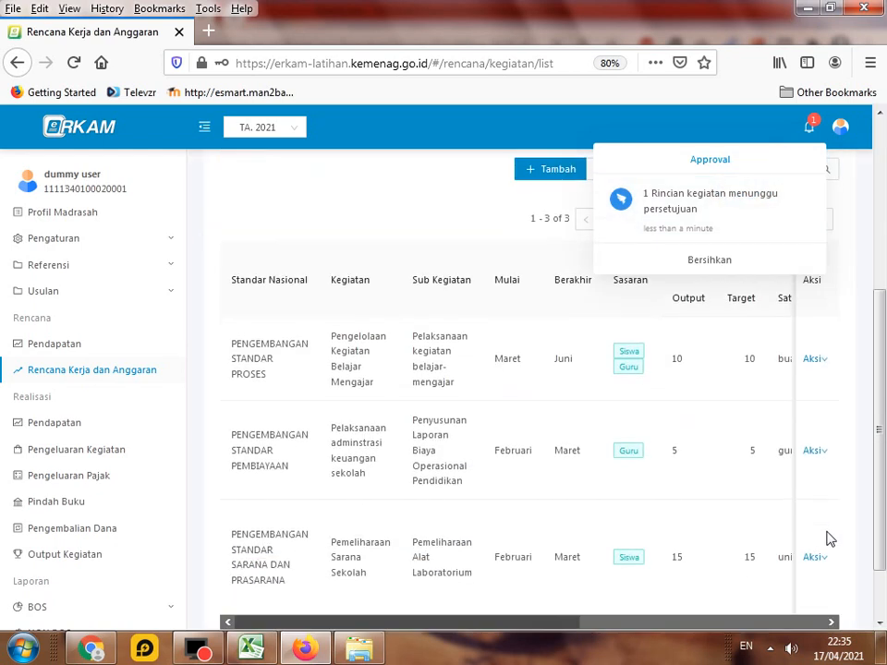
pyautogui.click(818, 559)
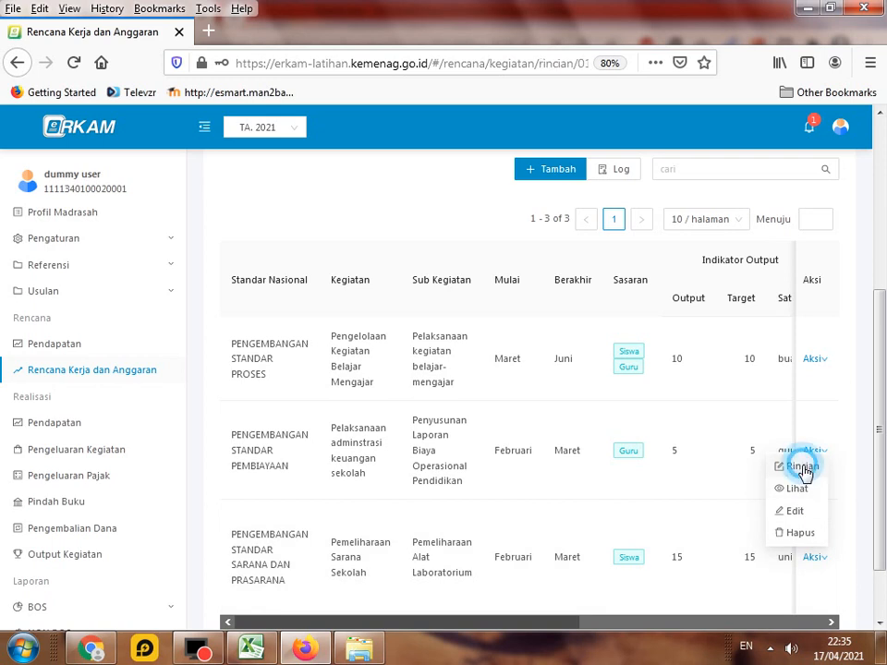
pyautogui.click(806, 468)
# Review the Mini PC Komputer Intel Core i3 8Gb 128Gb cost detail and approve it
pyautogui.scroll(-1, 882, 533)
pyautogui.click(792, 499)
pyautogui.click(806, 522)
pyautogui.scroll(-2, 804, 527)
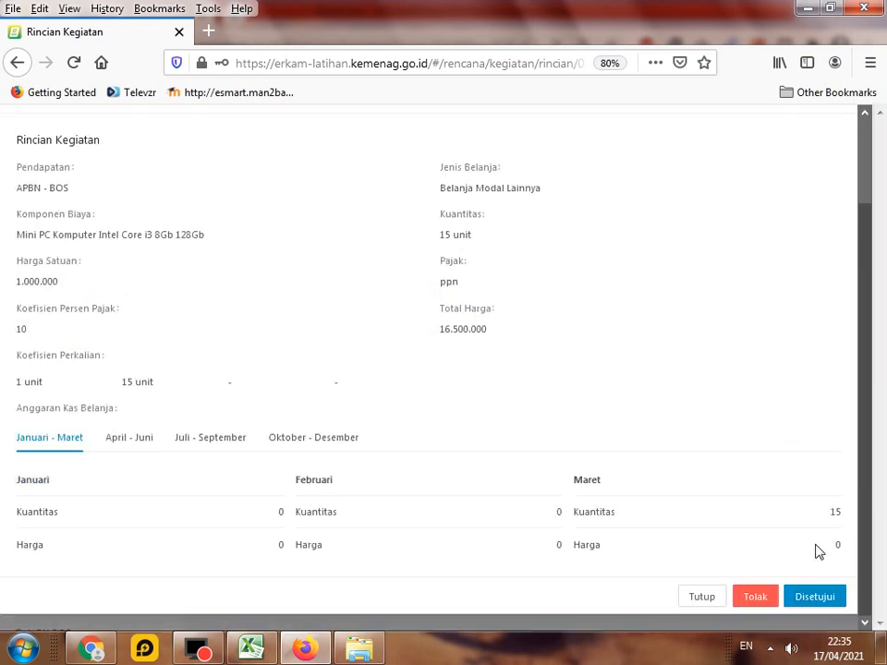
pyautogui.click(812, 598)
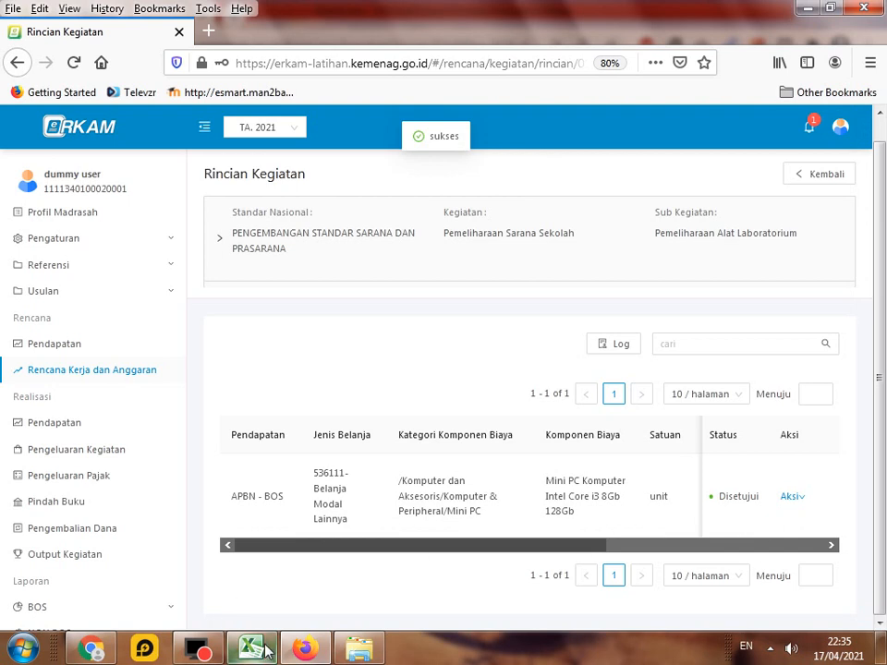
# Check the quantity of the third item in row 13 of the Excel worksheet and return to Chrome
pyautogui.click(249, 648)
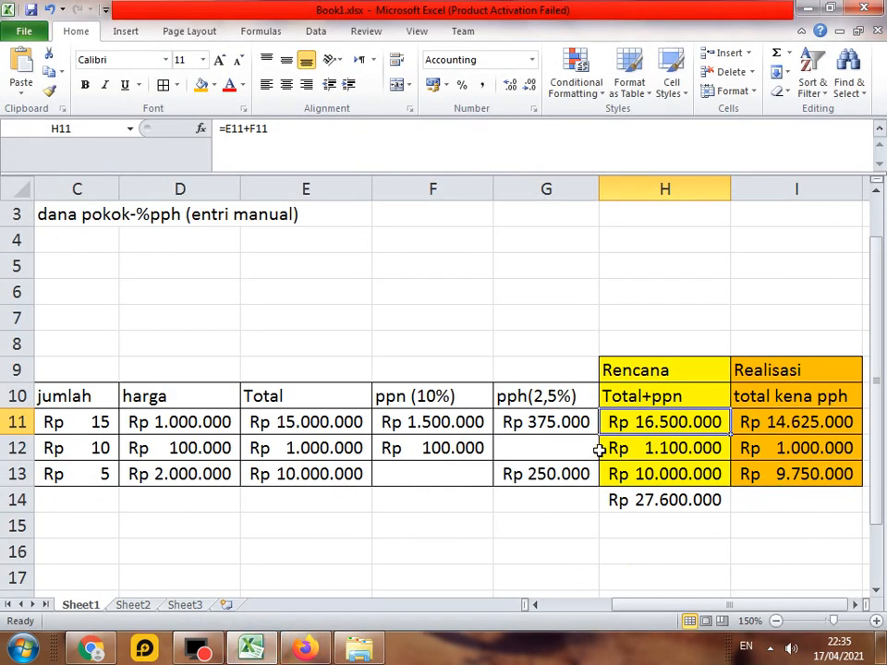
pyautogui.click(75, 473)
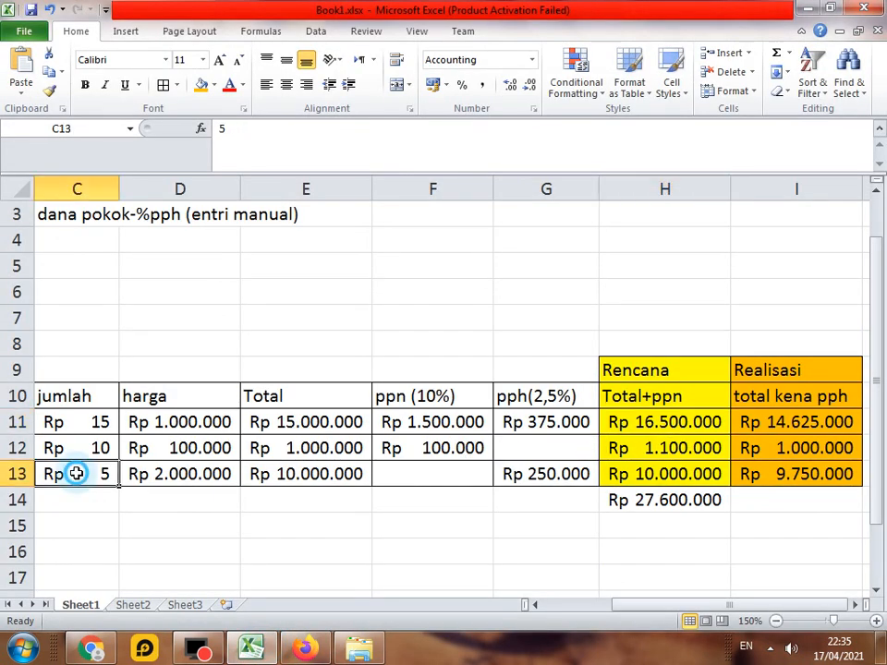
pyautogui.click(91, 650)
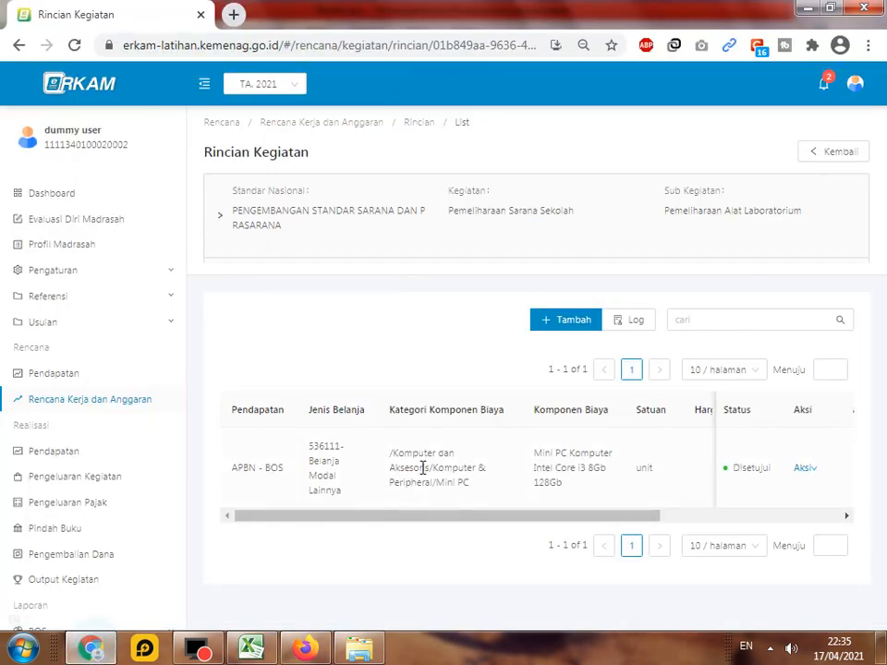
# Start a new cost detail for the Penyusunan Laporan Biaya Operasional Pendidikan activity with APBN - BOS as the Pendapatan
pyautogui.click(135, 404)
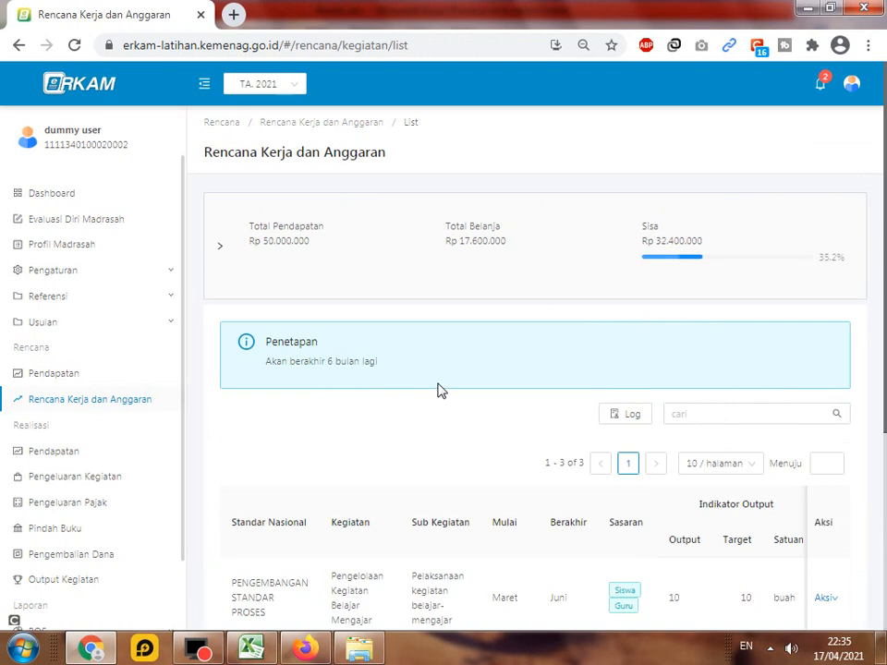
pyautogui.scroll(-3, 440, 389)
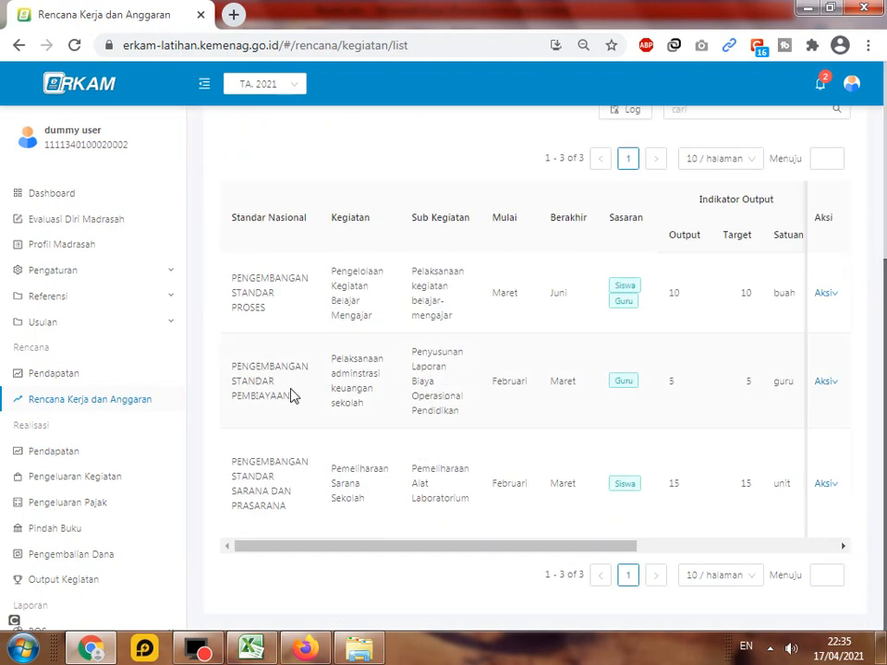
pyautogui.click(826, 380)
pyautogui.click(788, 404)
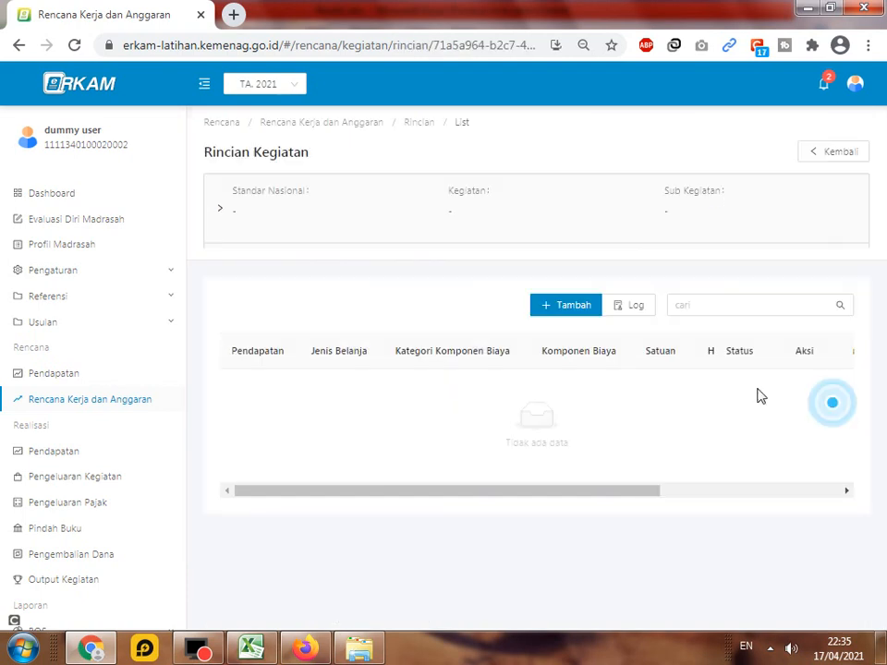
pyautogui.click(582, 322)
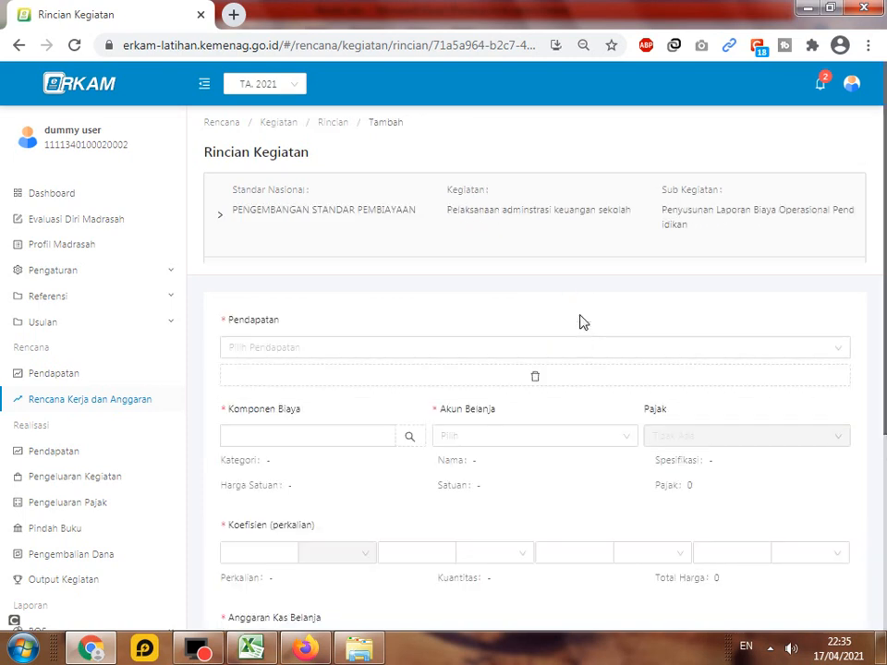
pyautogui.click(360, 348)
pyautogui.click(317, 373)
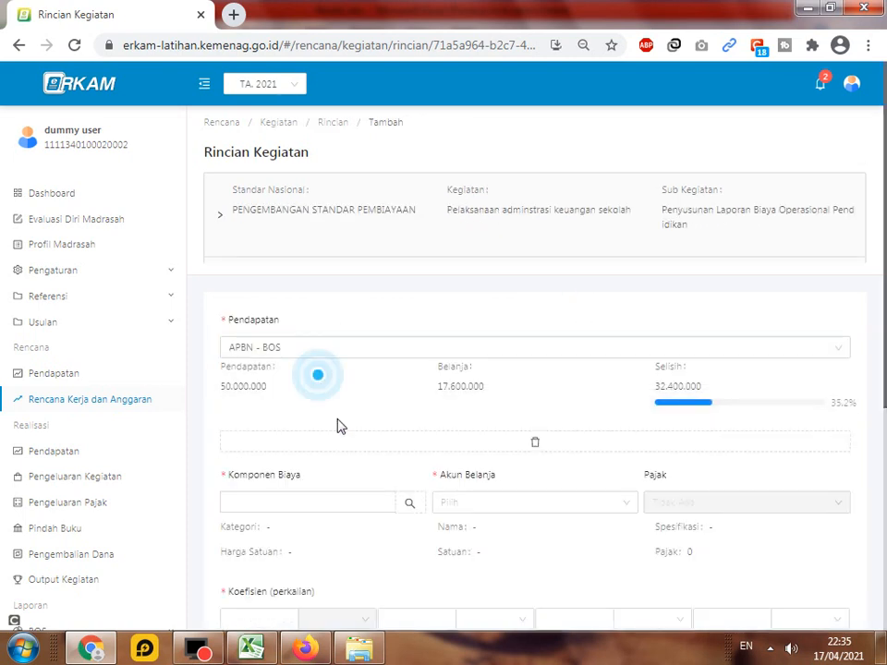
# Search the Komponen Biaya list for "gaji" and for "honor"
pyautogui.scroll(-3, 402, 474)
pyautogui.click(410, 330)
pyautogui.click(263, 241)
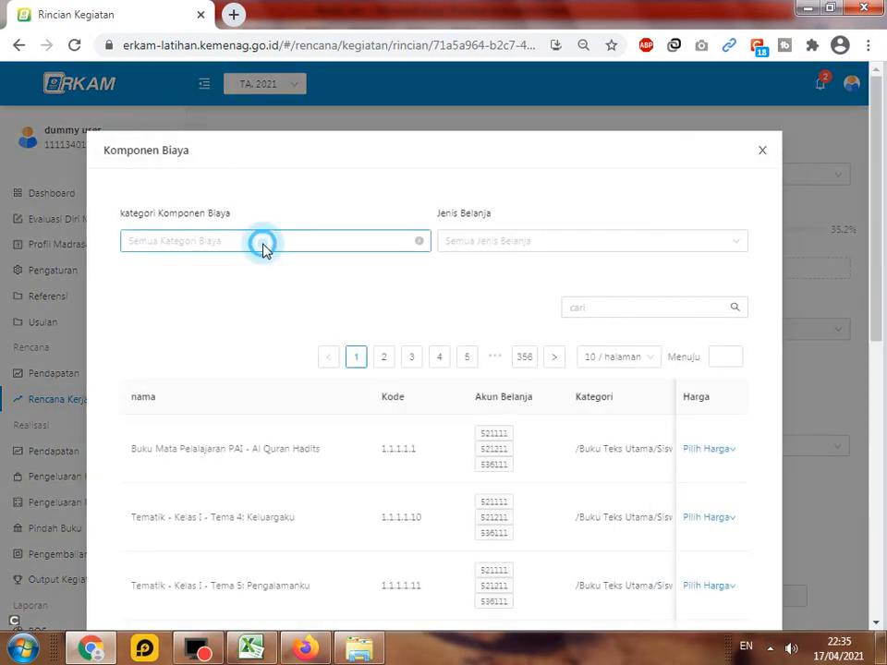
pyautogui.click(621, 308)
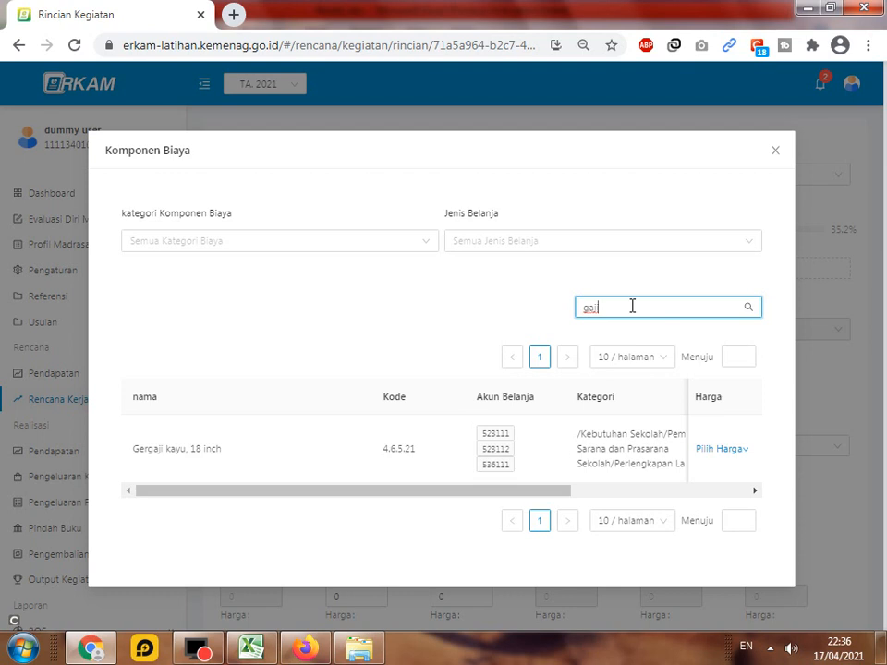
pyautogui.moveTo(632, 306); pyautogui.dragTo(523, 316)
pyautogui.write('honor')
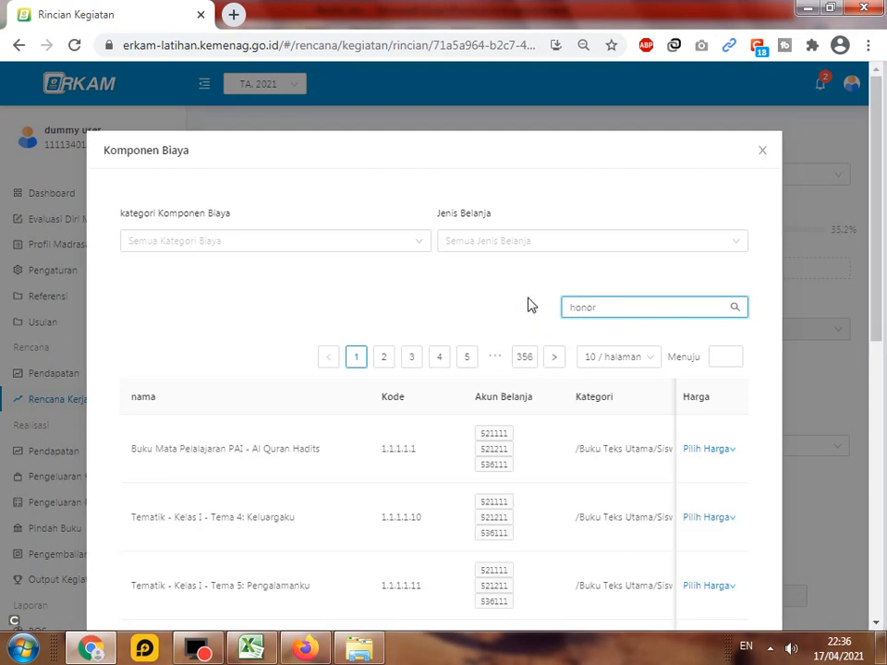
# Choose the Honor Rutin non PNS pada madrasah component and open its price setting
pyautogui.scroll(-3, 480, 408)
pyautogui.scroll(-2, 480, 408)
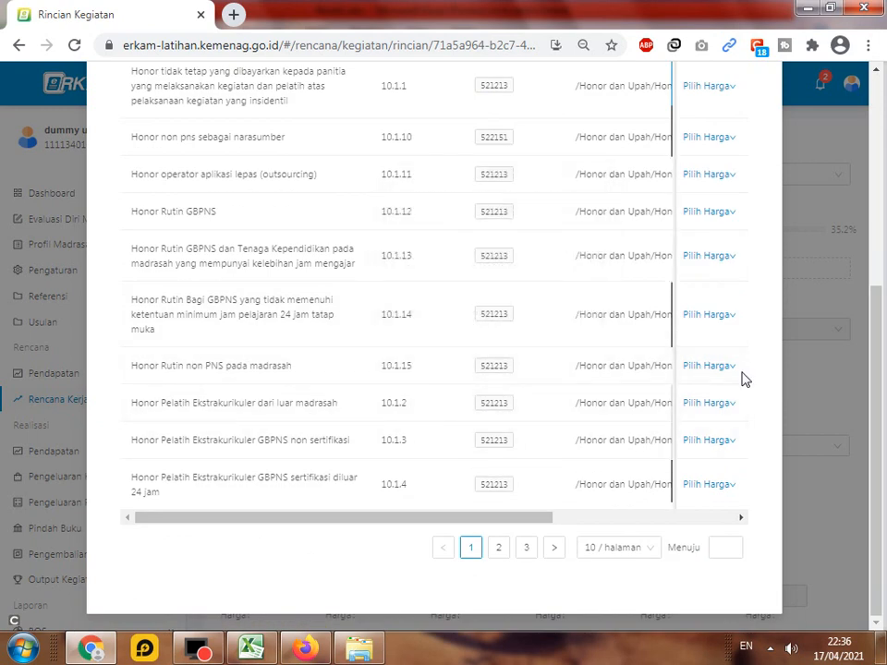
pyautogui.click(718, 366)
pyautogui.click(707, 458)
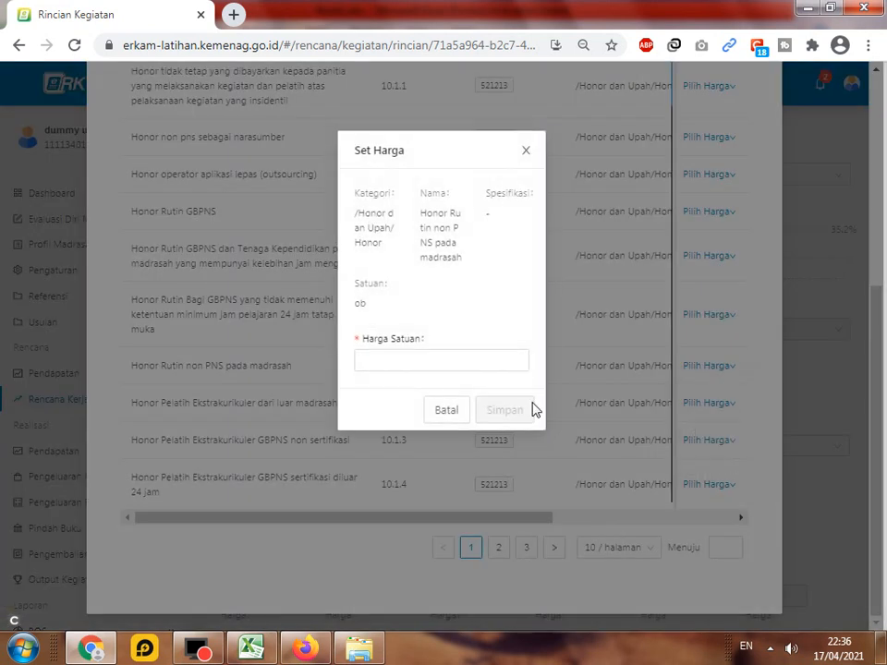
# Look up the price in cell D13 of the Excel worksheet and save 2000000 as the component's Harga Satuan
pyautogui.click(262, 649)
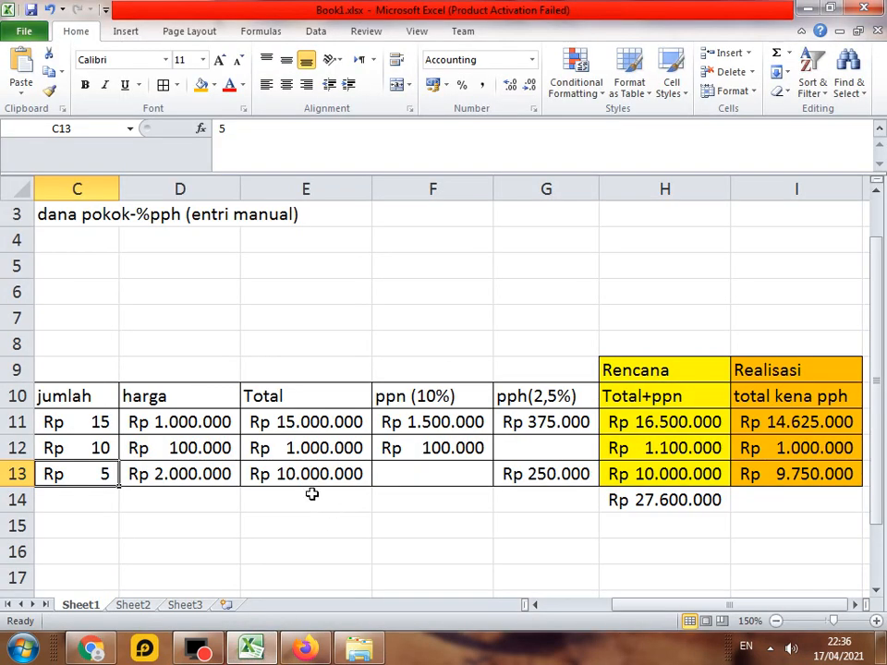
pyautogui.click(205, 474)
pyautogui.hotkey('ctrl', 'c')
pyautogui.click(251, 649)
pyautogui.click(435, 358)
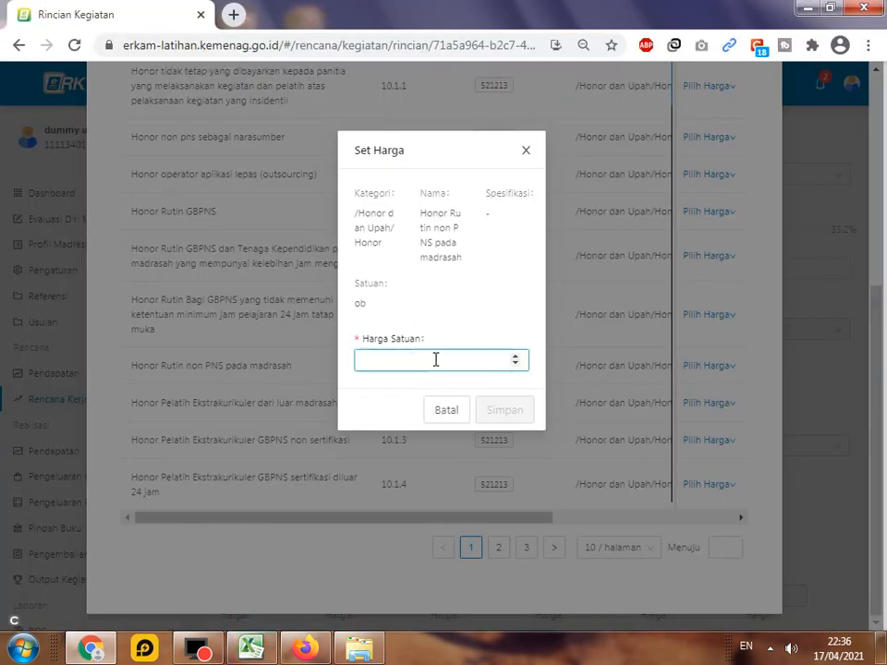
pyautogui.write('2000000')
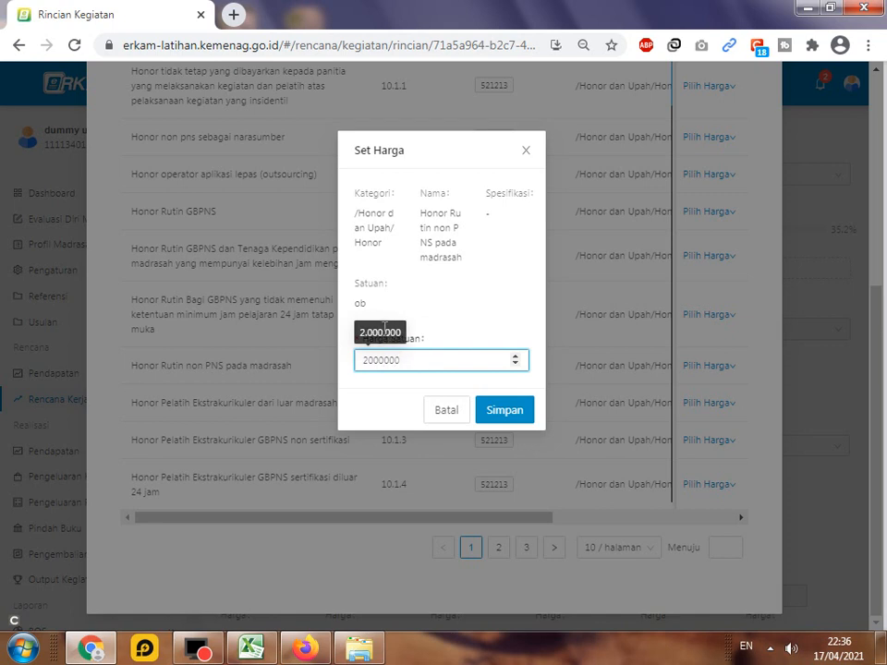
pyautogui.click(515, 412)
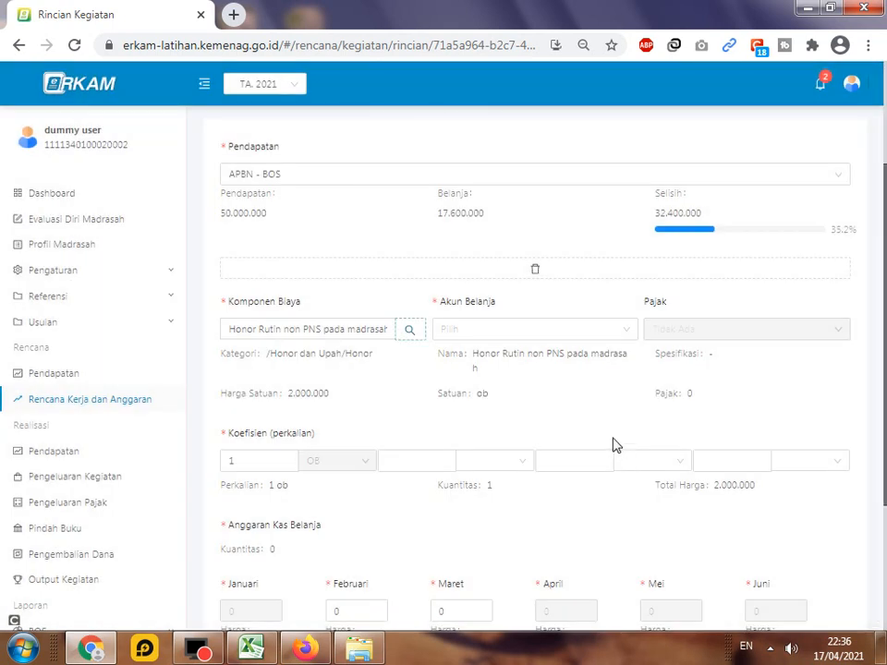
# Set the Akun Belanja to 521213 - Belanja Honor Output Kegiatan and check the item's tax columns in the Excel worksheet
pyautogui.scroll(-1, 388, 376)
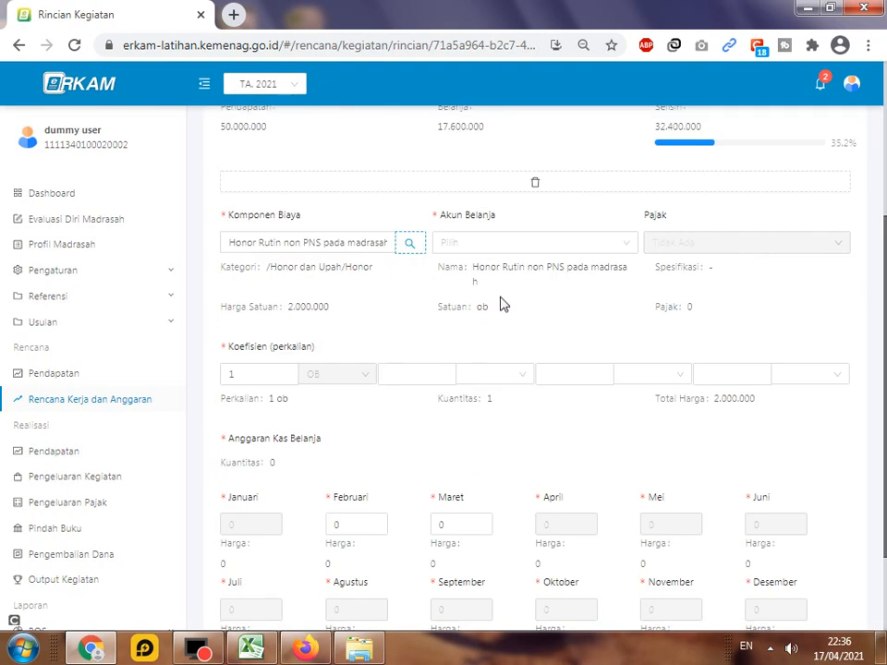
pyautogui.click(618, 246)
pyautogui.click(572, 270)
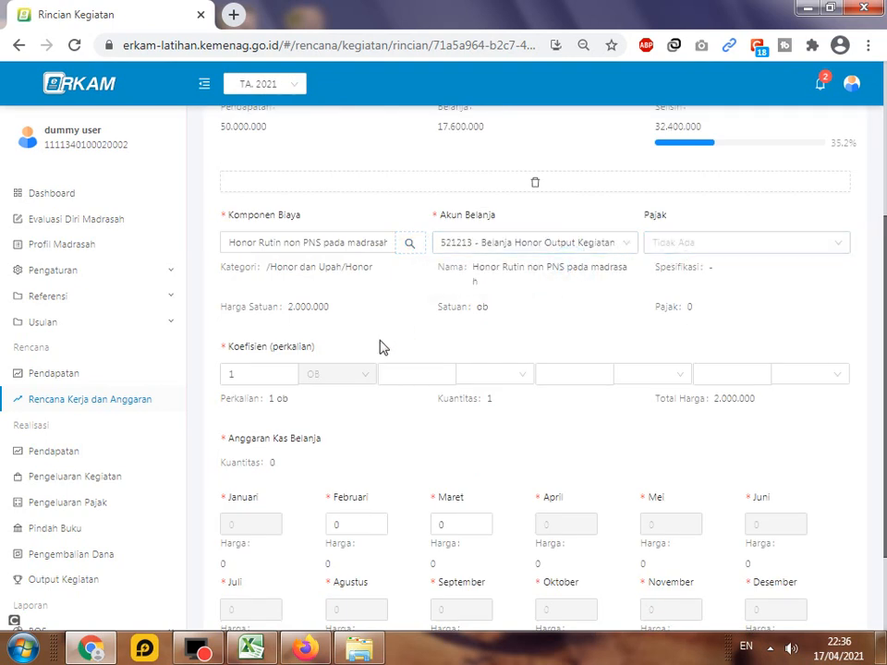
pyautogui.click(251, 648)
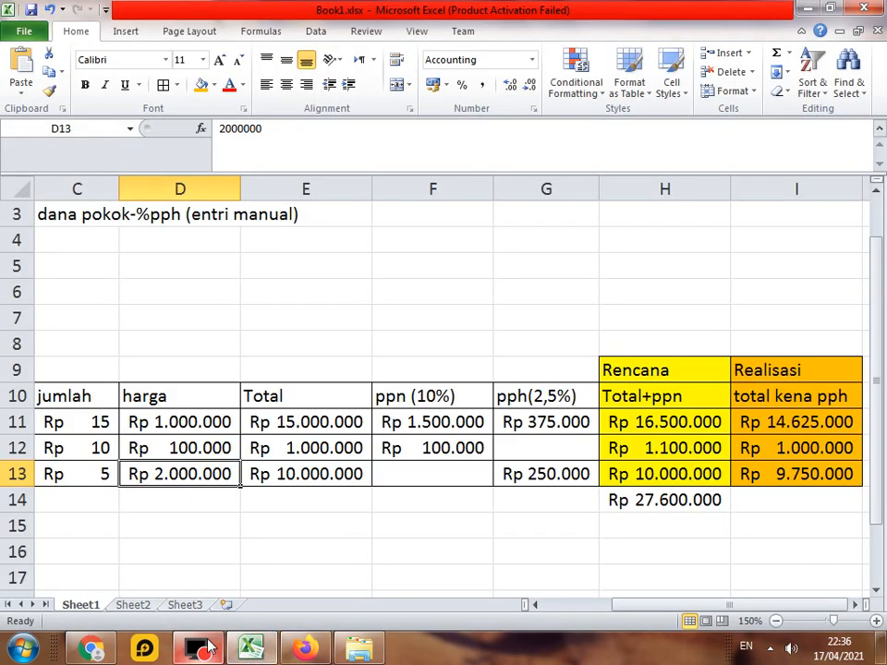
pyautogui.click(91, 649)
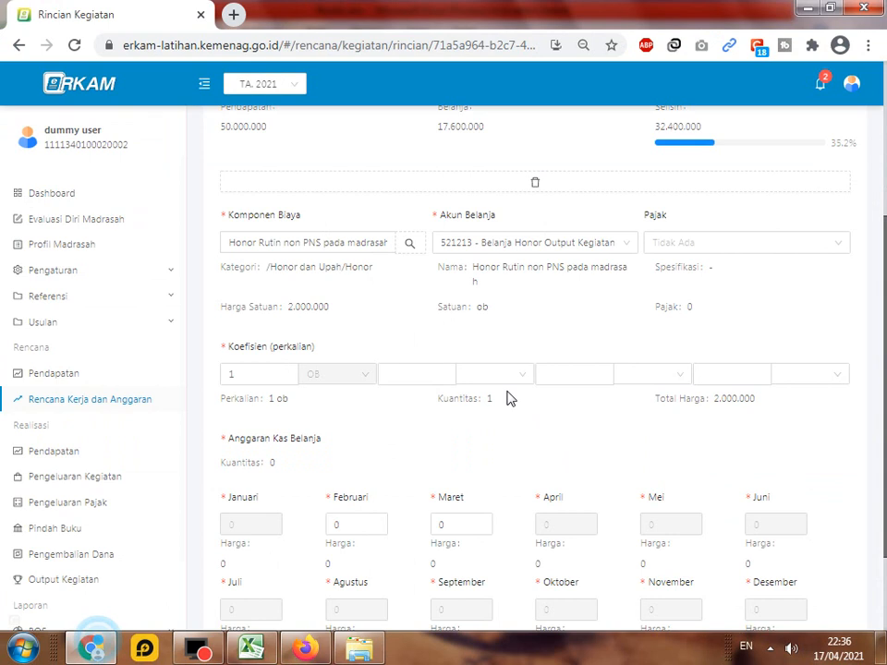
# Try PPN (Koefisien : 10%) as the Pajak of the honor cost and clear the tax again
pyautogui.click(734, 246)
pyautogui.click(713, 279)
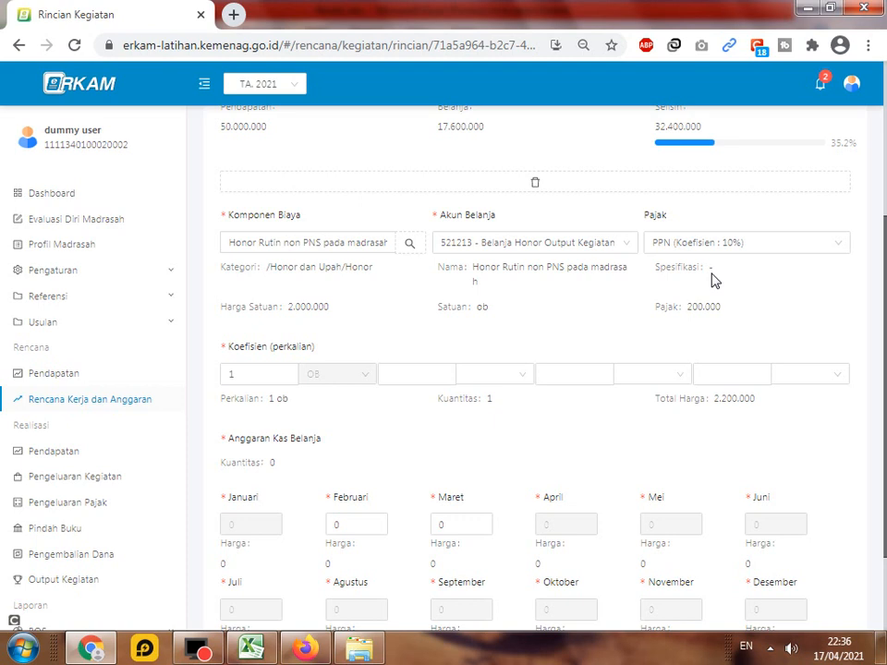
pyautogui.click(827, 243)
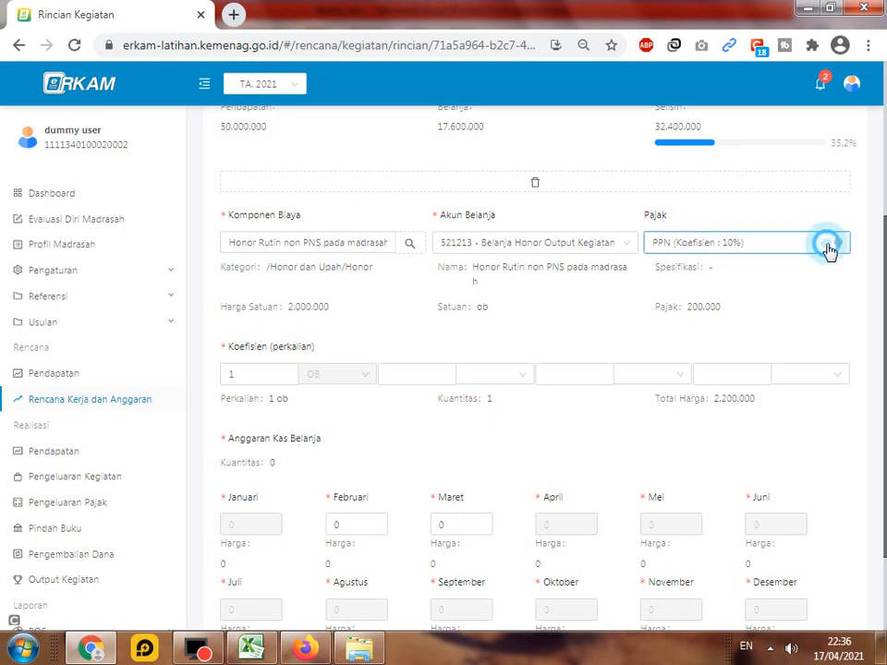
pyautogui.click(836, 247)
pyautogui.click(840, 247)
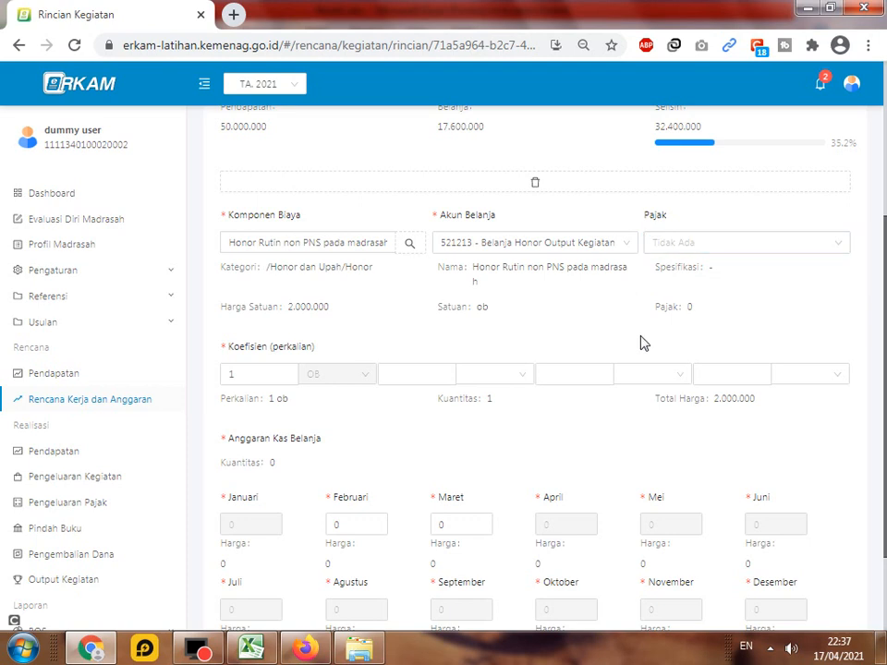
# Add a second coefficient of 5 guru to the Honor Rutin non PNS pada madrasah budget item
pyautogui.scroll(-1, 374, 322)
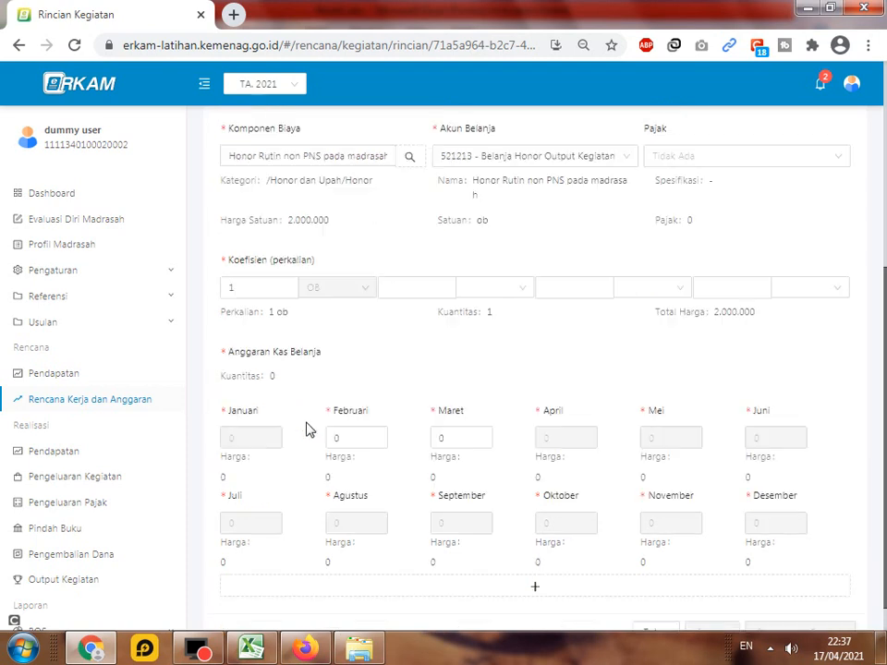
pyautogui.click(414, 285)
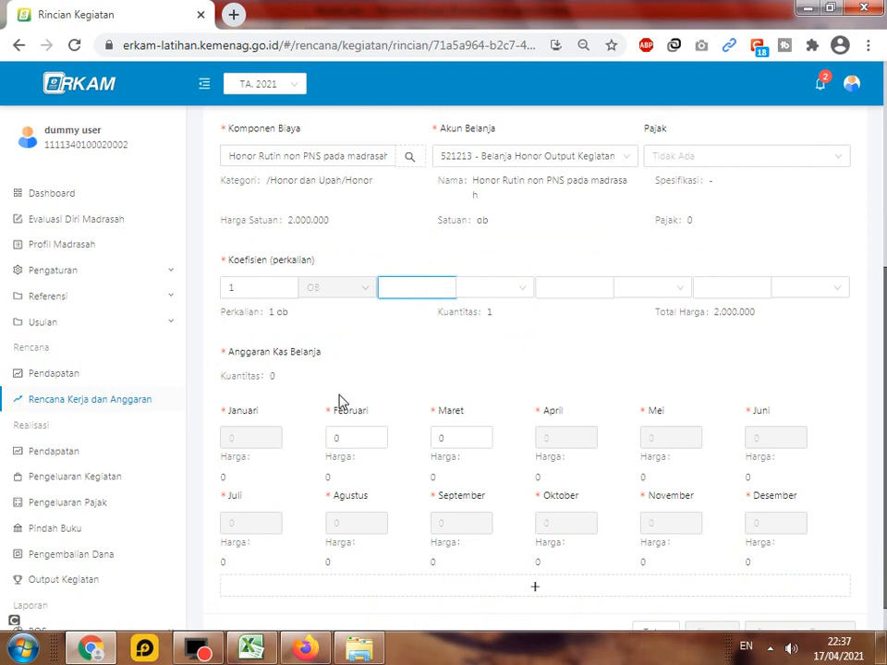
pyautogui.click(516, 286)
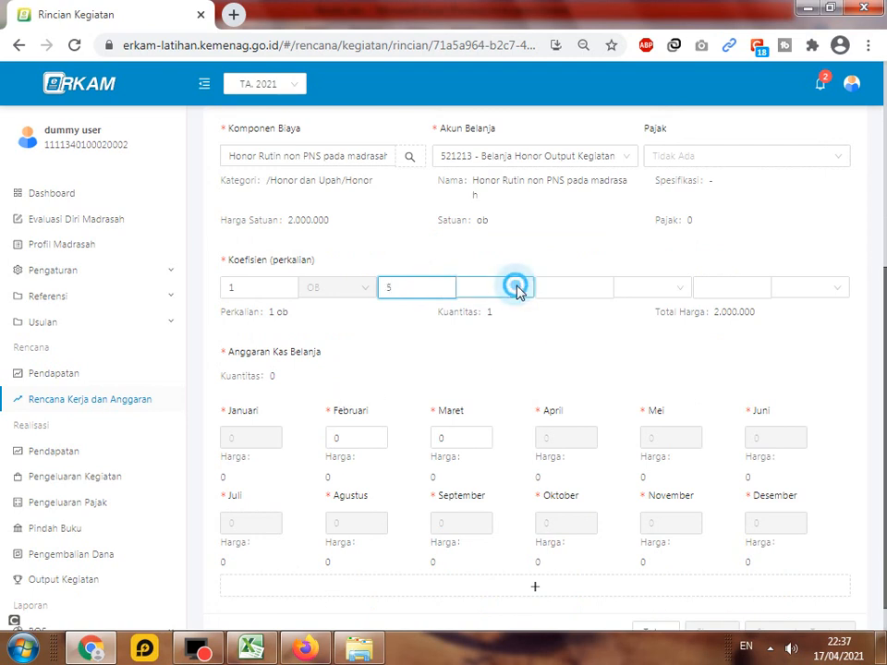
pyautogui.write('guru')
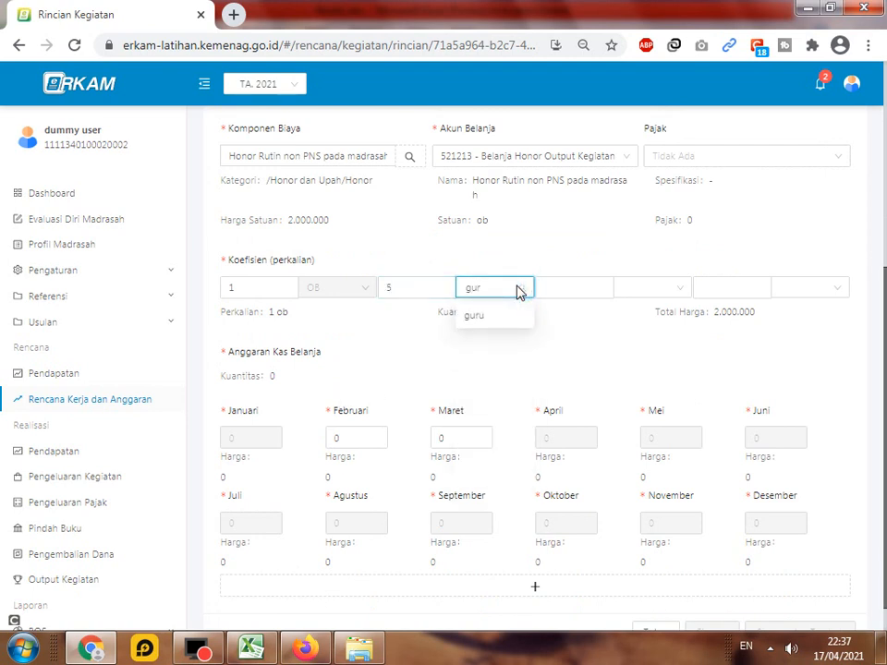
pyautogui.click(511, 318)
pyautogui.moveTo(756, 311); pyautogui.dragTo(621, 313)
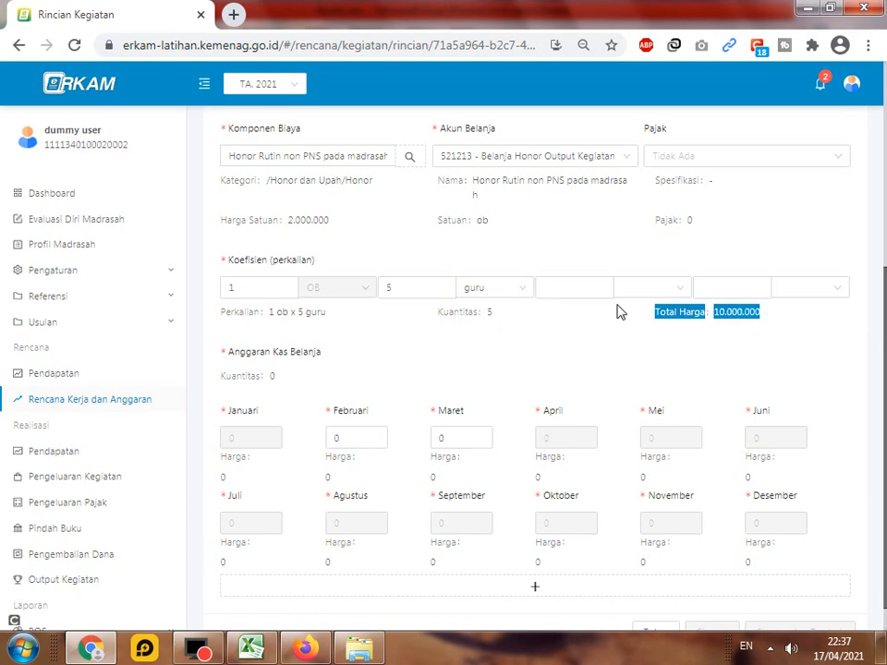
pyautogui.click(652, 472)
pyautogui.hotkey('alt', 'Tab')
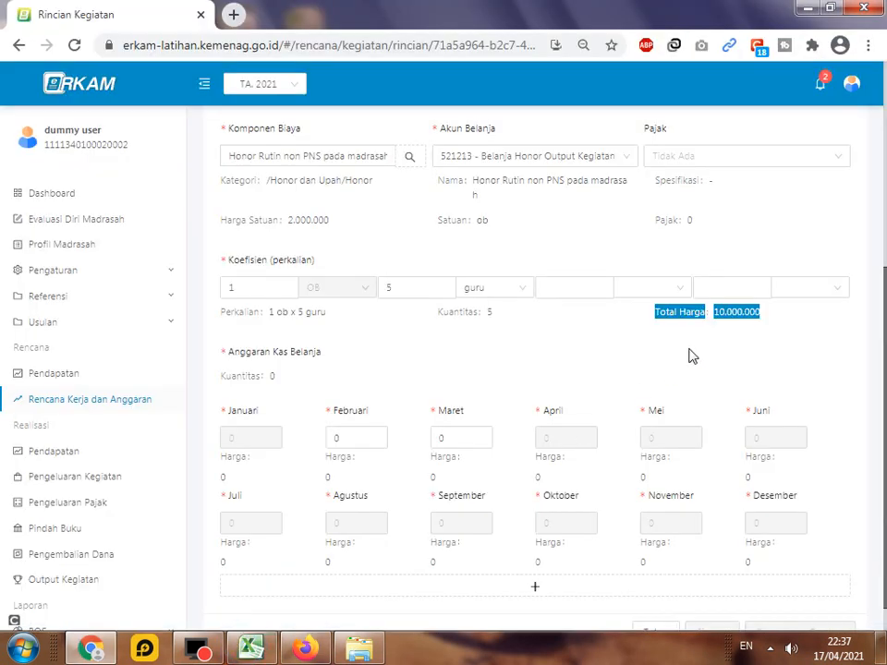
# Allocate a quantity of 5 to Februari in Anggaran Kas Belanja and save the budget item
pyautogui.scroll(-1, 661, 396)
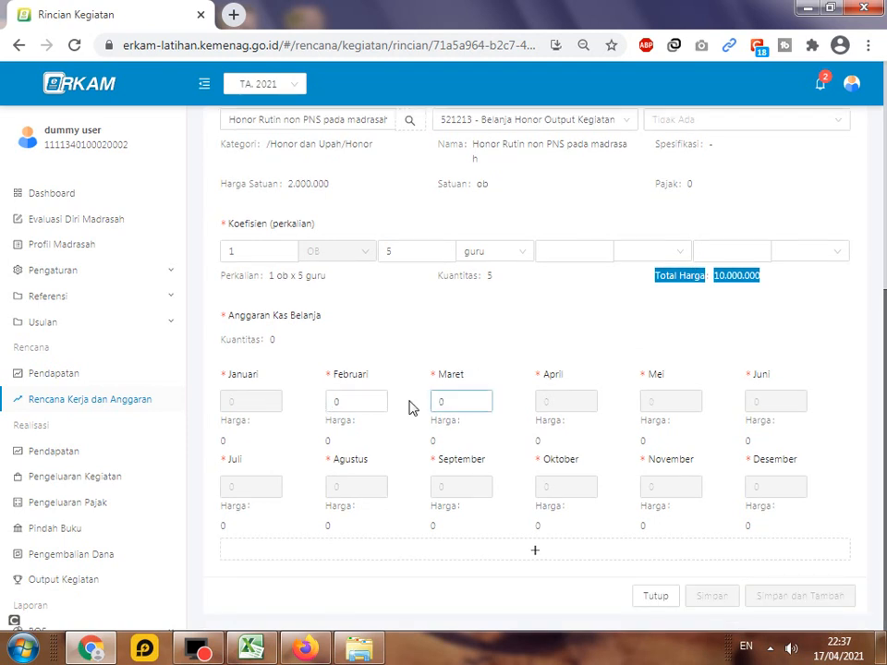
pyautogui.doubleClick(348, 399)
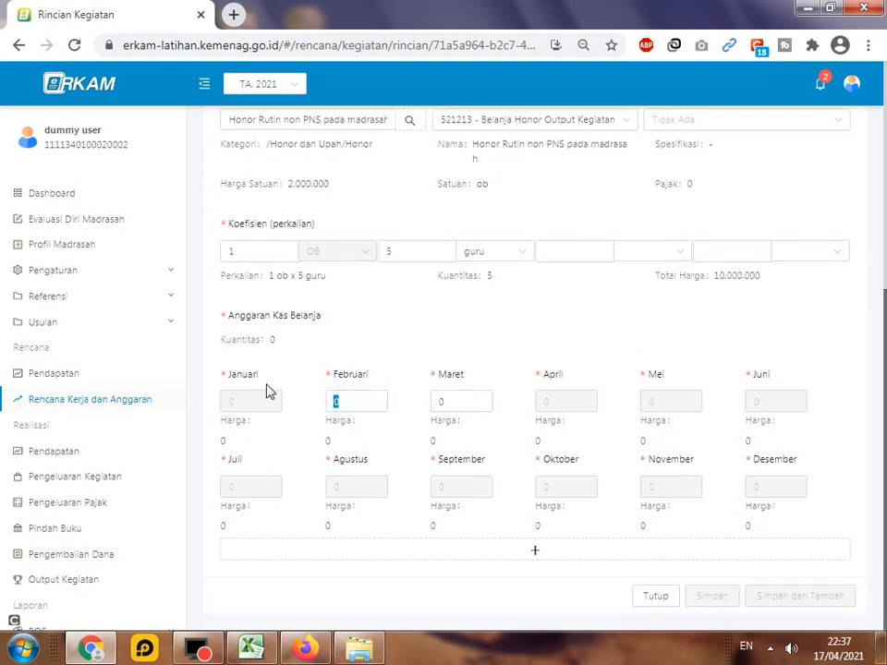
pyautogui.write('5')
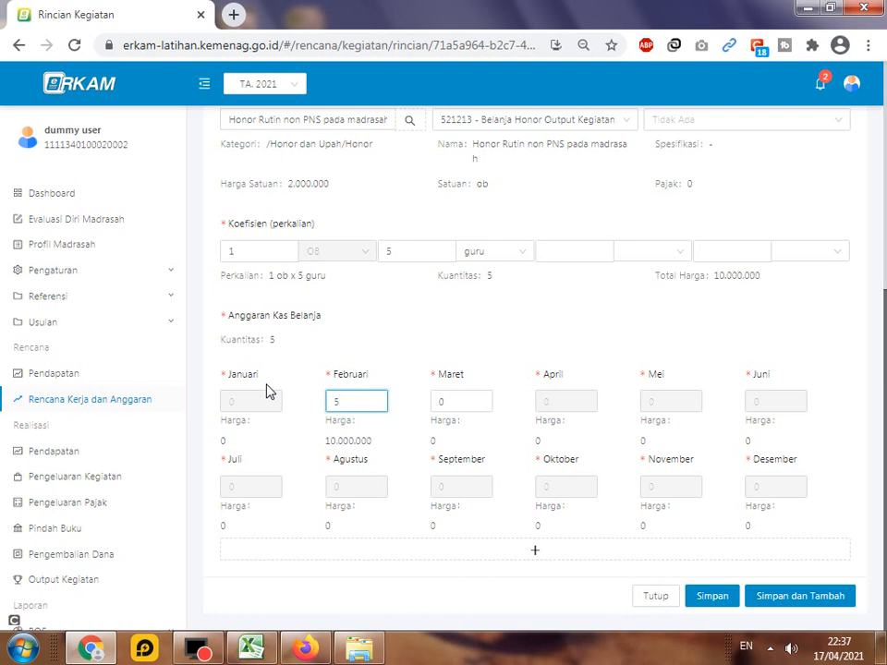
pyautogui.tripleClick(373, 442)
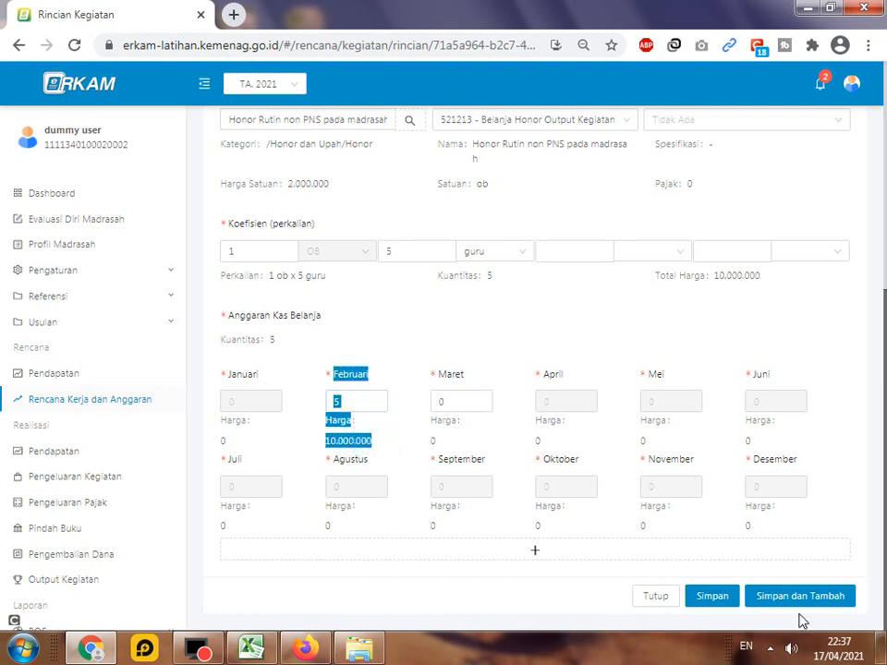
pyautogui.click(715, 596)
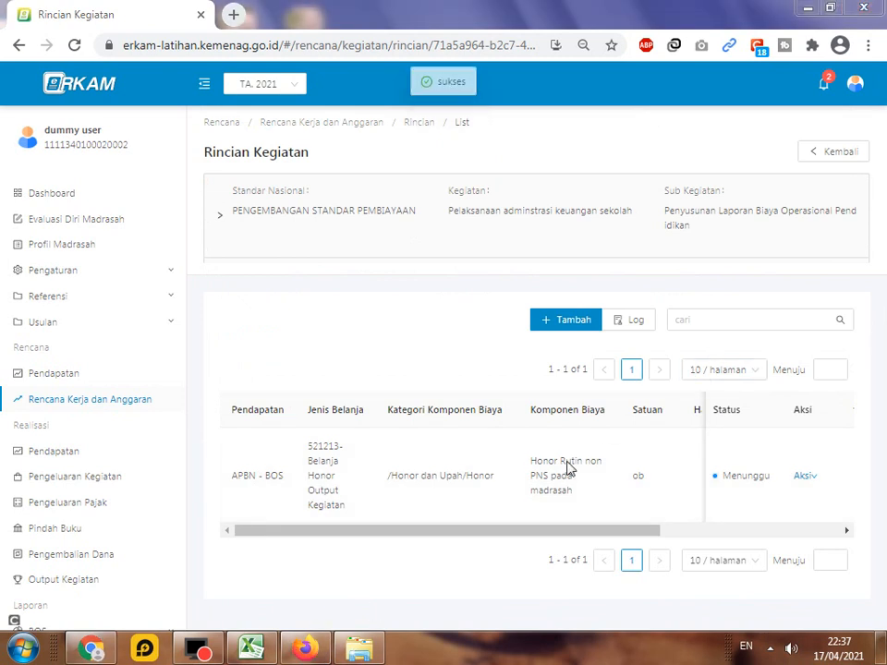
# Switch to the Firefox session and open the activity details of the Penyusunan Laporan Biaya Operasional Pendidikan sub-activity
pyautogui.click(305, 651)
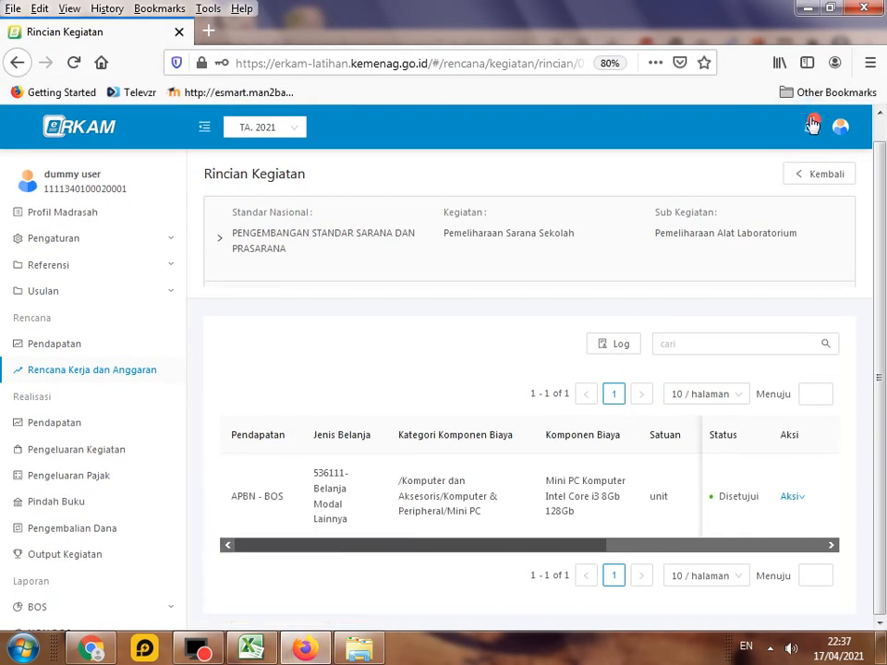
pyautogui.click(735, 197)
pyautogui.scroll(-2, 878, 562)
pyautogui.scroll(-3, 878, 562)
pyautogui.click(816, 378)
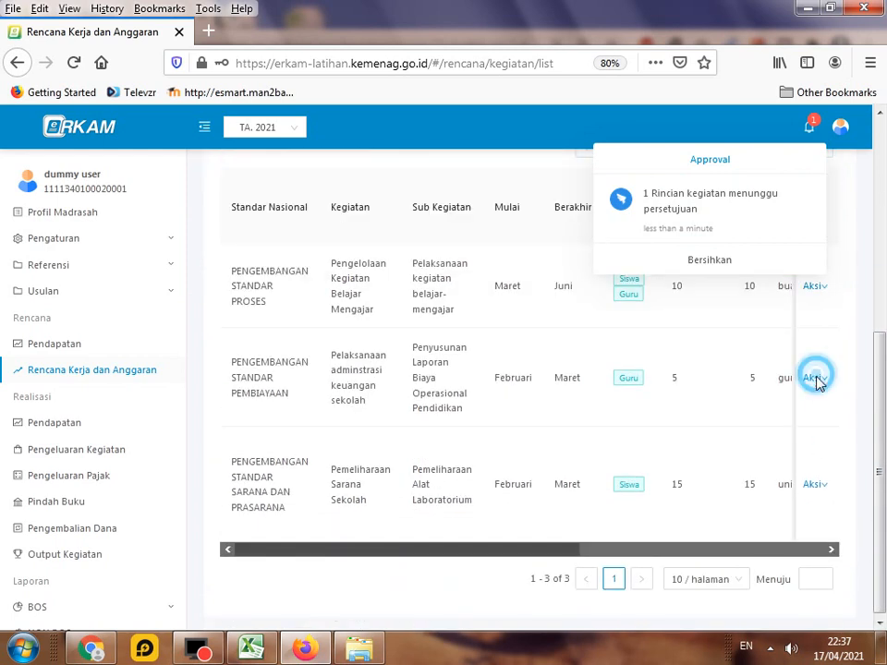
pyautogui.click(823, 402)
# Approve the waiting Honor Rutin non PNS pada madrasah activity detail
pyautogui.scroll(-1, 645, 443)
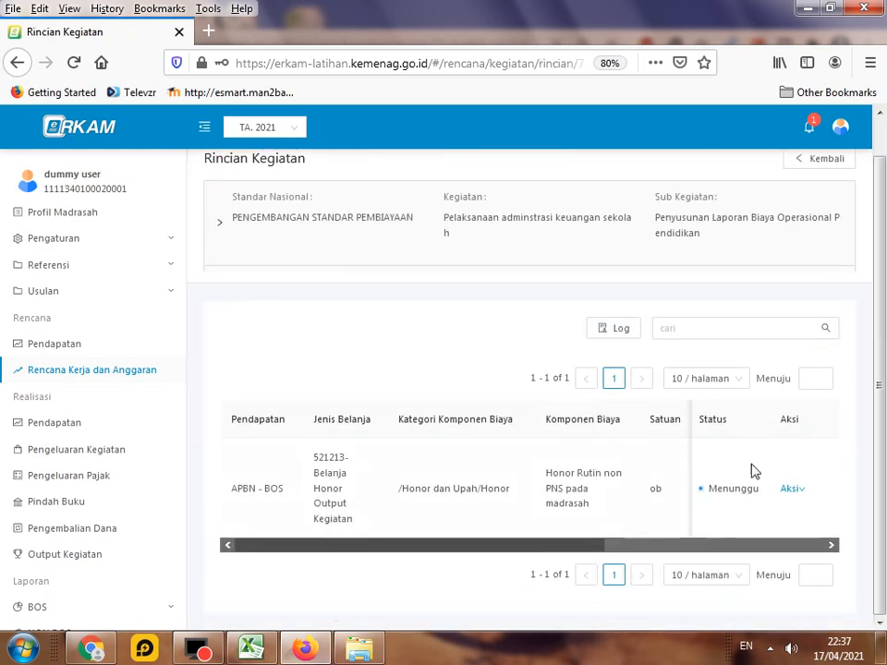
pyautogui.click(793, 490)
pyautogui.click(805, 513)
pyautogui.scroll(-3, 749, 453)
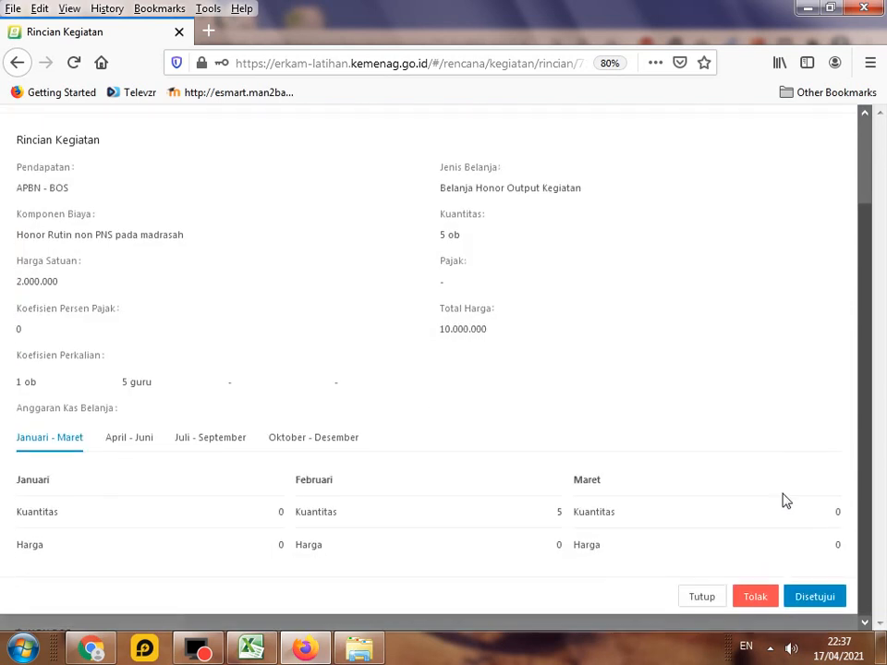
pyautogui.click(818, 592)
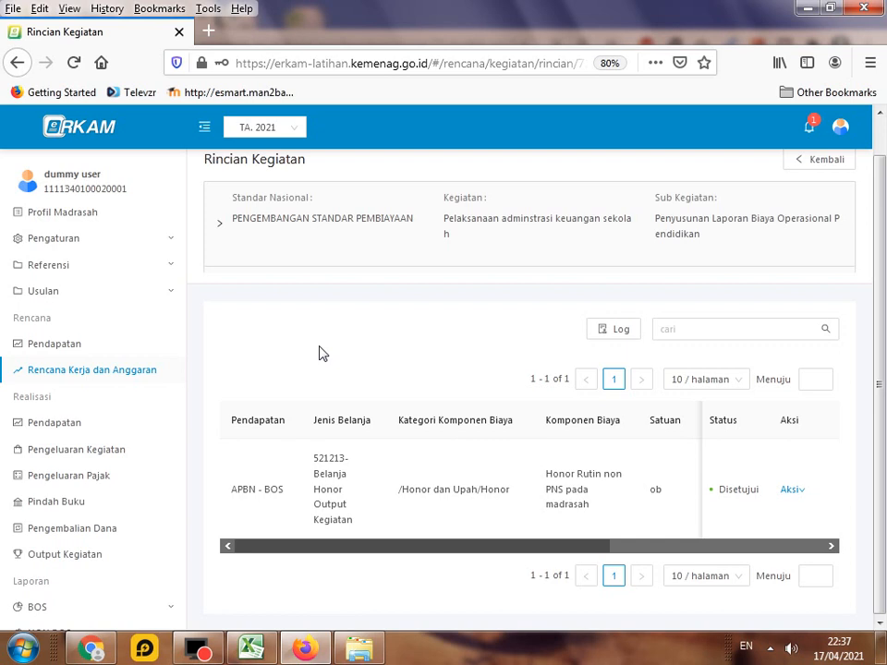
# Open the Realisasi Pendapatan list in Firefox and in Chrome, dismissing the new income note form without filling it in
pyautogui.click(36, 424)
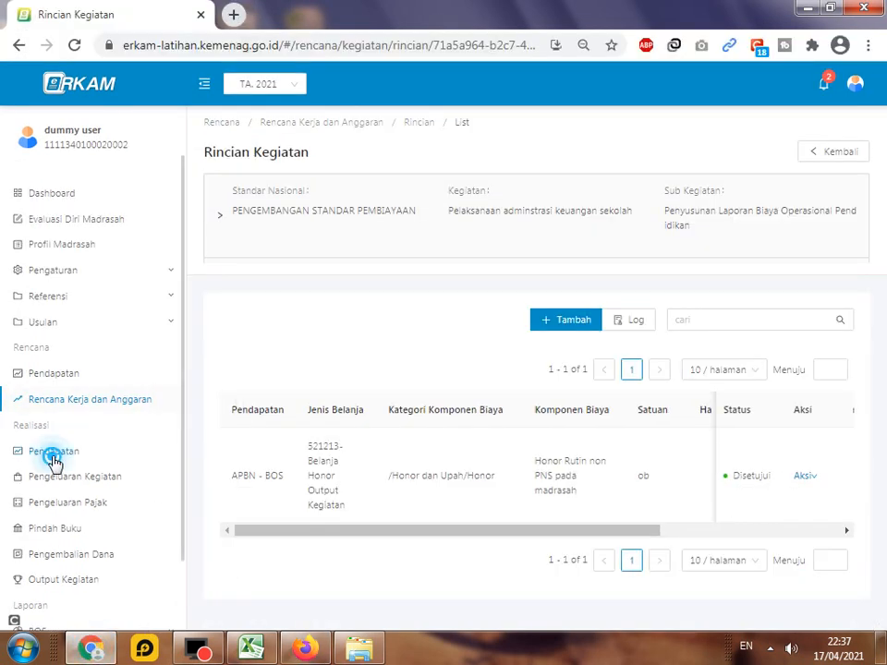
pyautogui.click(29, 453)
pyautogui.click(805, 496)
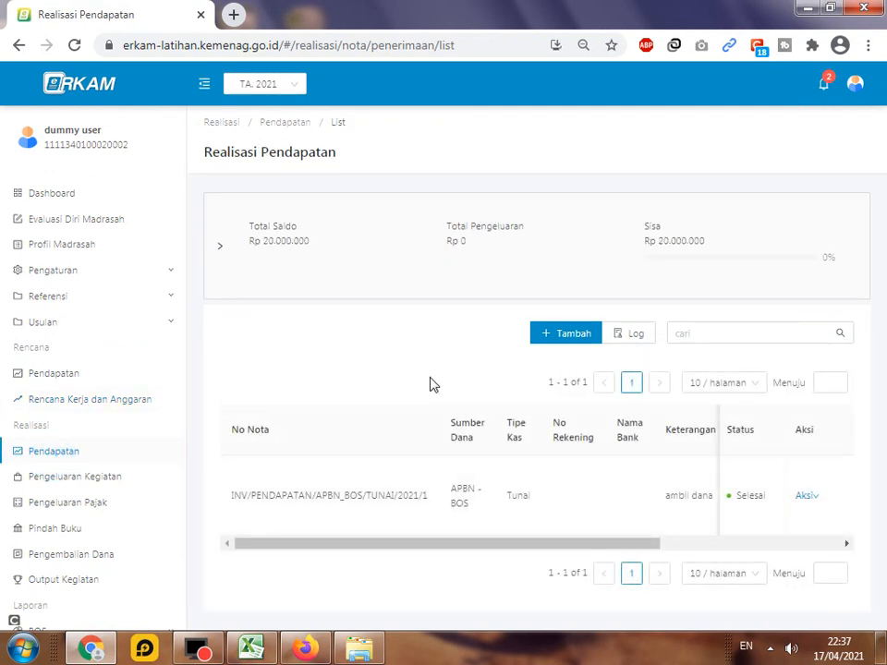
pyautogui.click(564, 334)
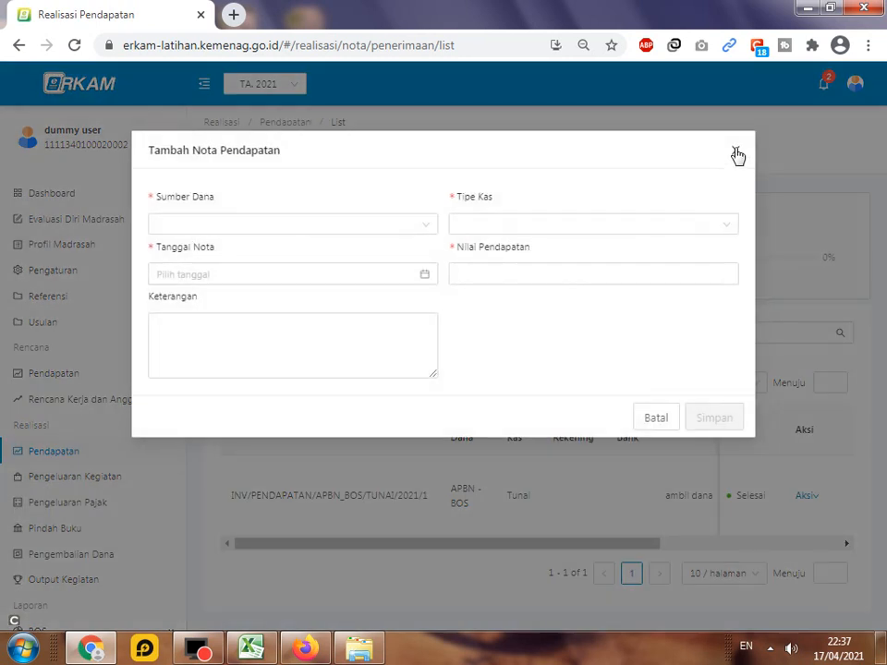
pyautogui.click(737, 151)
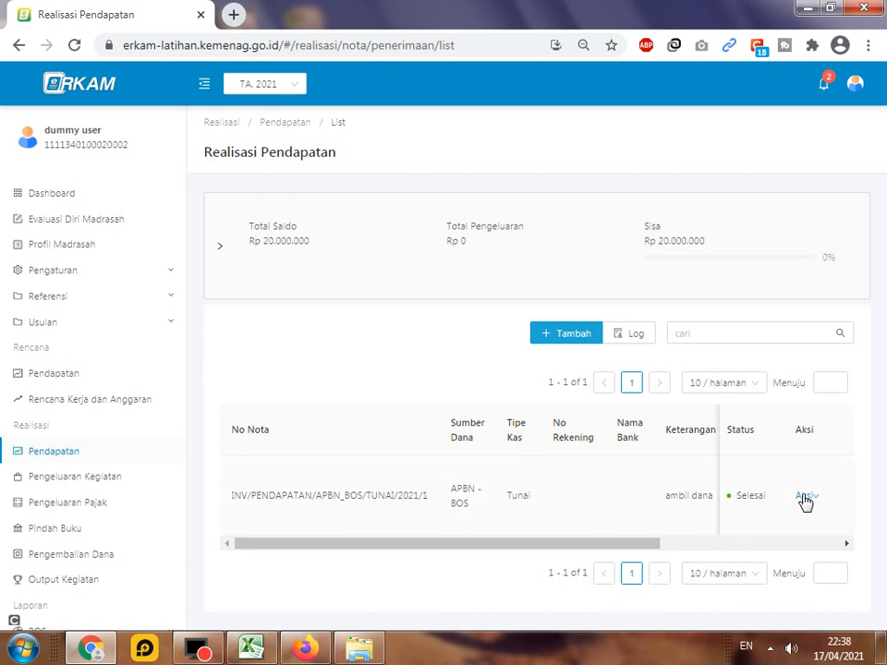
# Edit the APBN - BOS cash income note, setting Nilai Pendapatan to 27600000 to match the Rencana total in the Excel sheet, and save it
pyautogui.click(804, 497)
pyautogui.click(744, 537)
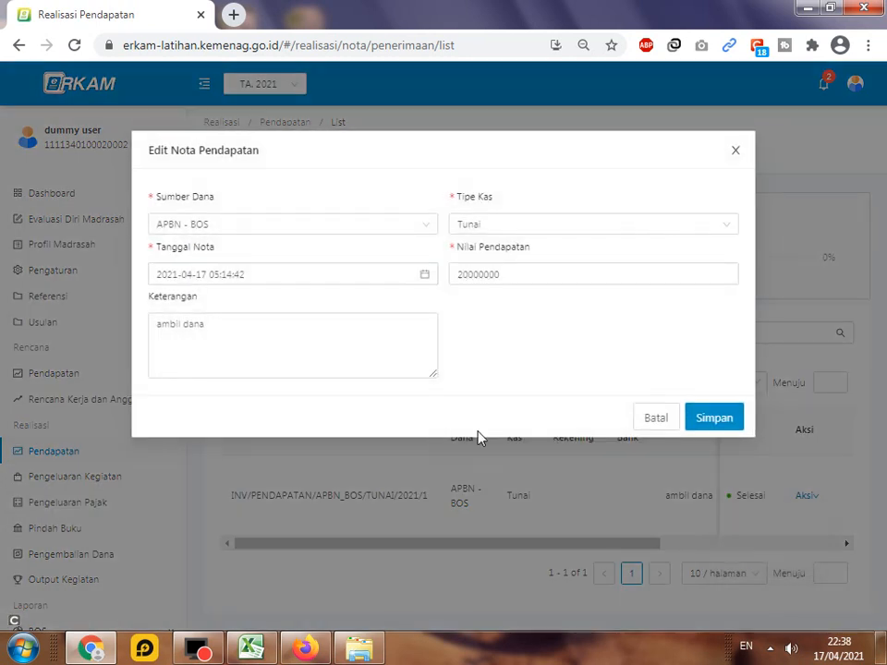
pyautogui.click(249, 650)
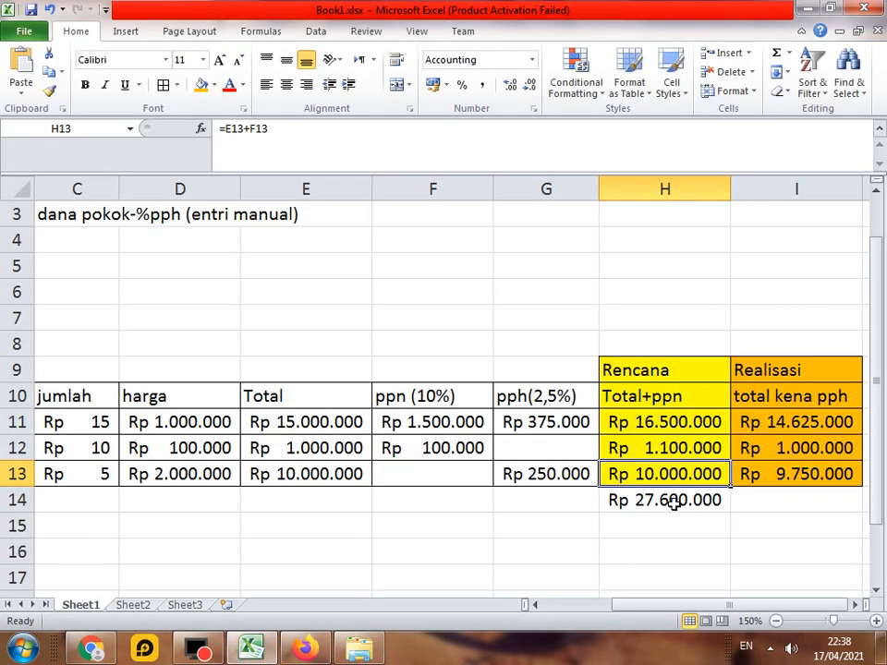
pyautogui.click(249, 649)
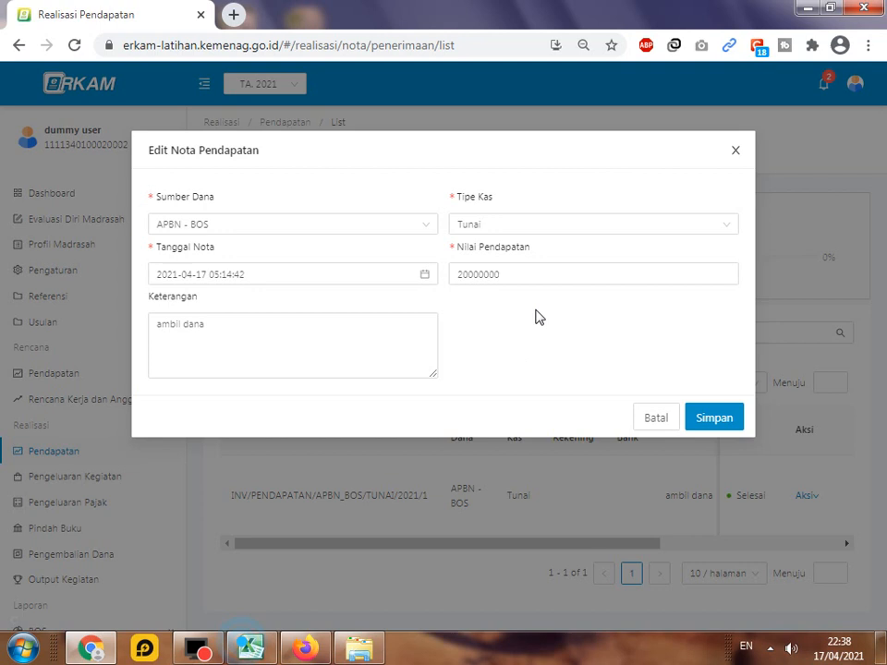
pyautogui.doubleClick(499, 274)
pyautogui.write('27600000')
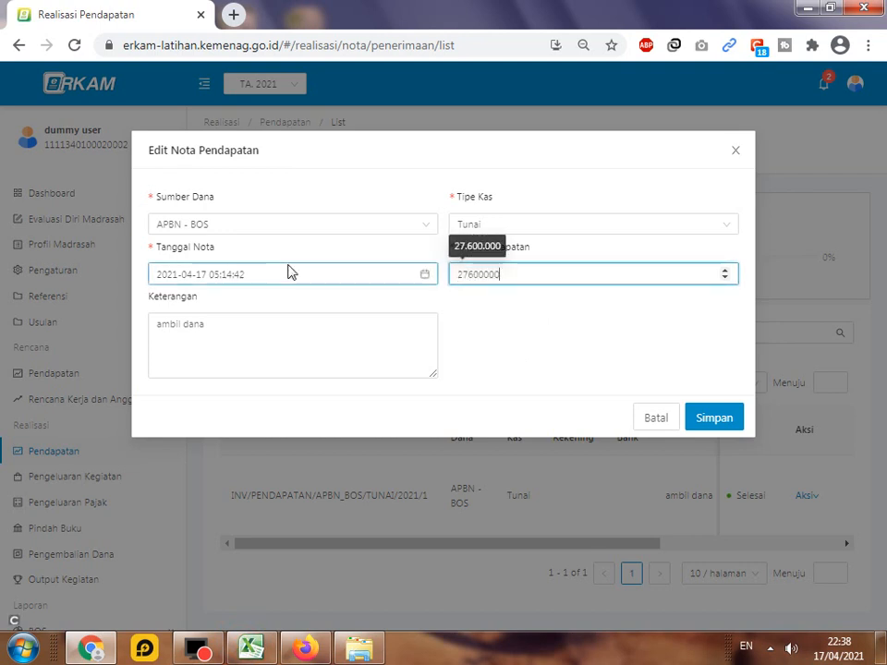
pyautogui.click(252, 322)
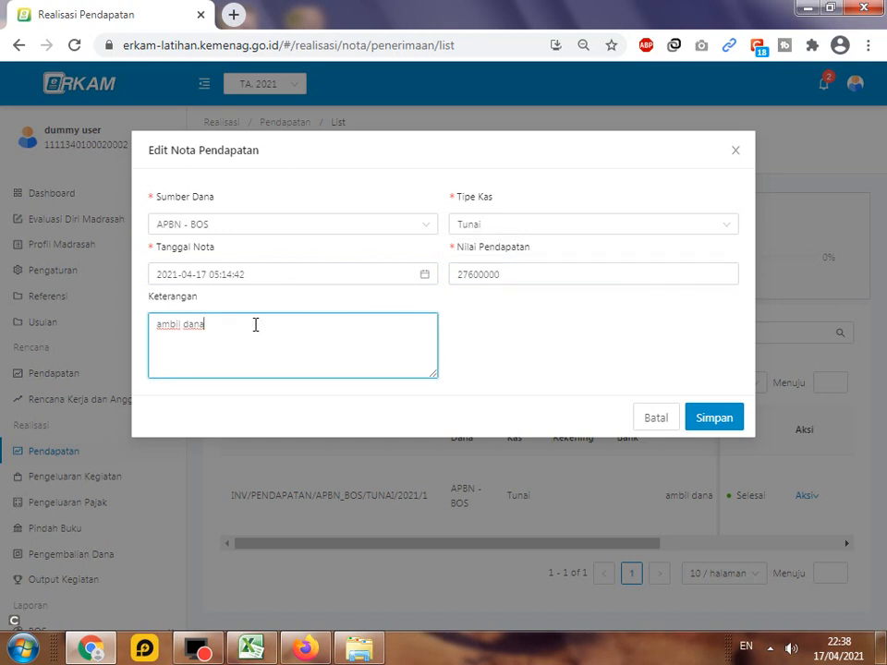
pyautogui.click(504, 271)
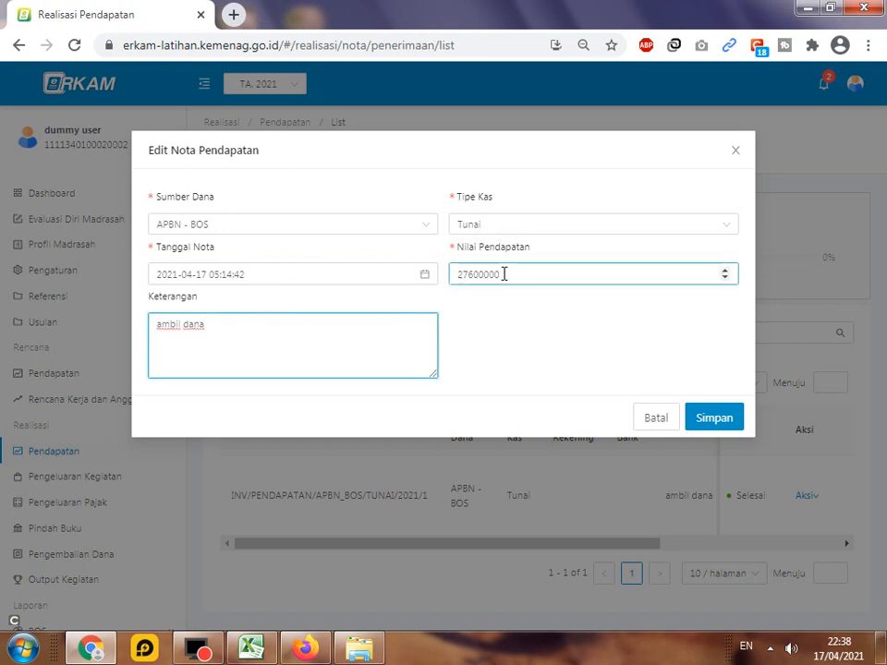
pyautogui.click(496, 272)
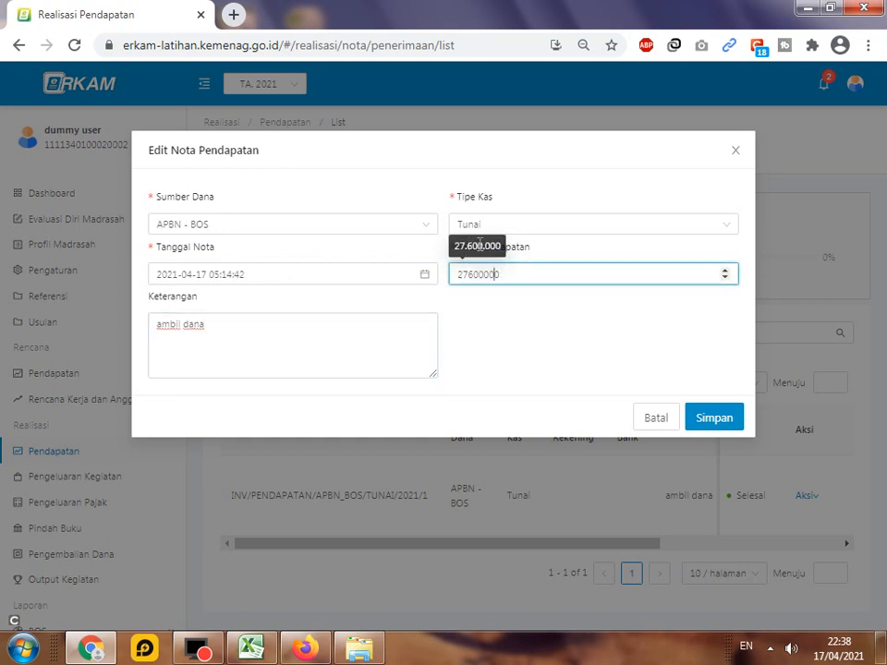
pyautogui.click(710, 419)
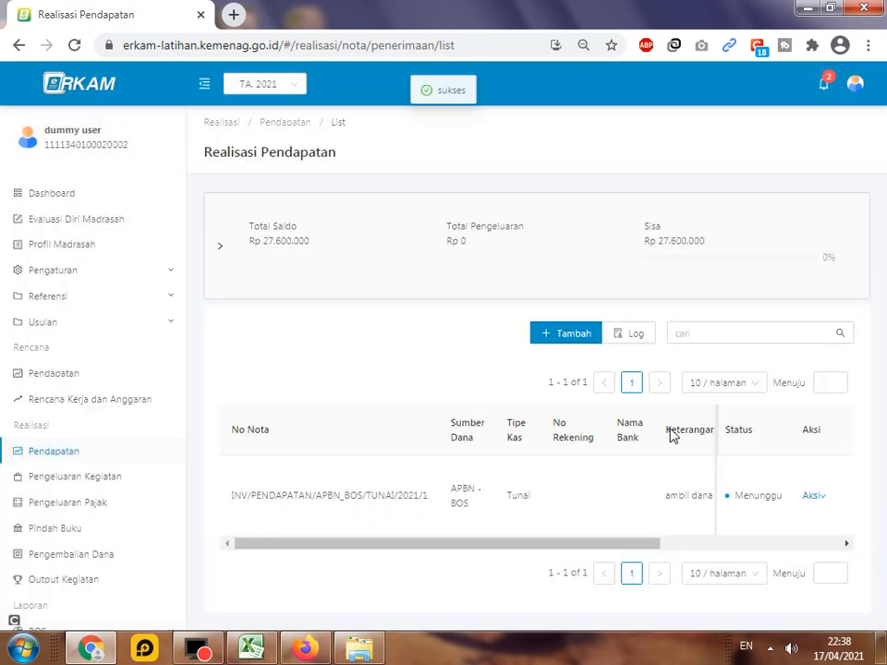
# Switch to the Firefox session and approve the waiting APBN - BOS cash income note
pyautogui.click(298, 648)
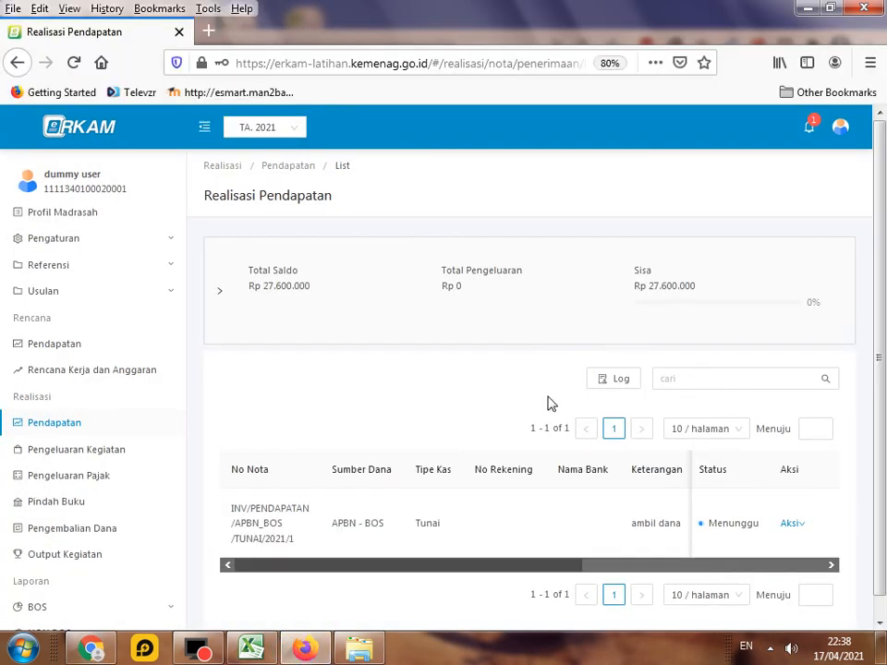
pyautogui.scroll(-1, 582, 418)
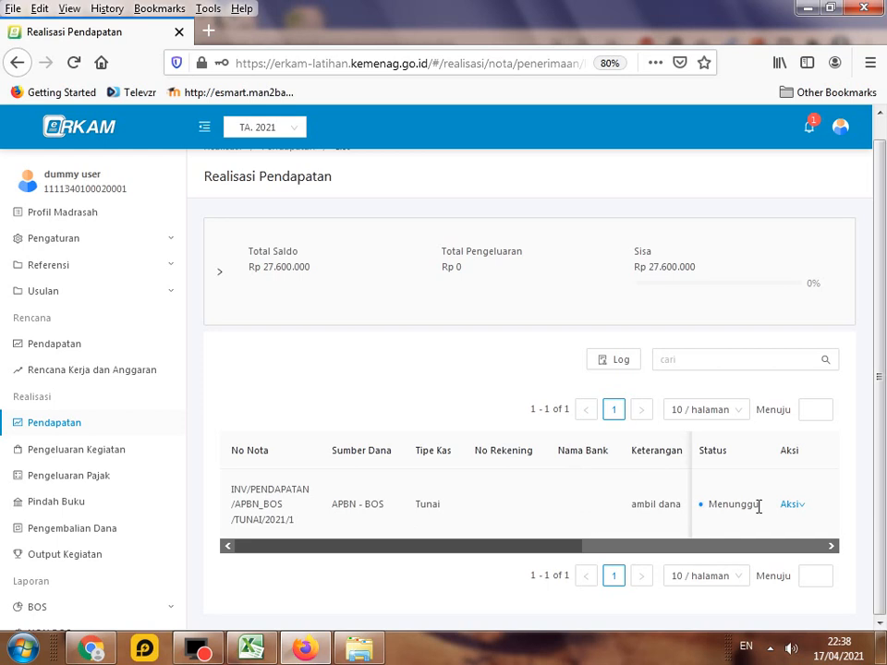
pyautogui.click(800, 506)
pyautogui.click(804, 527)
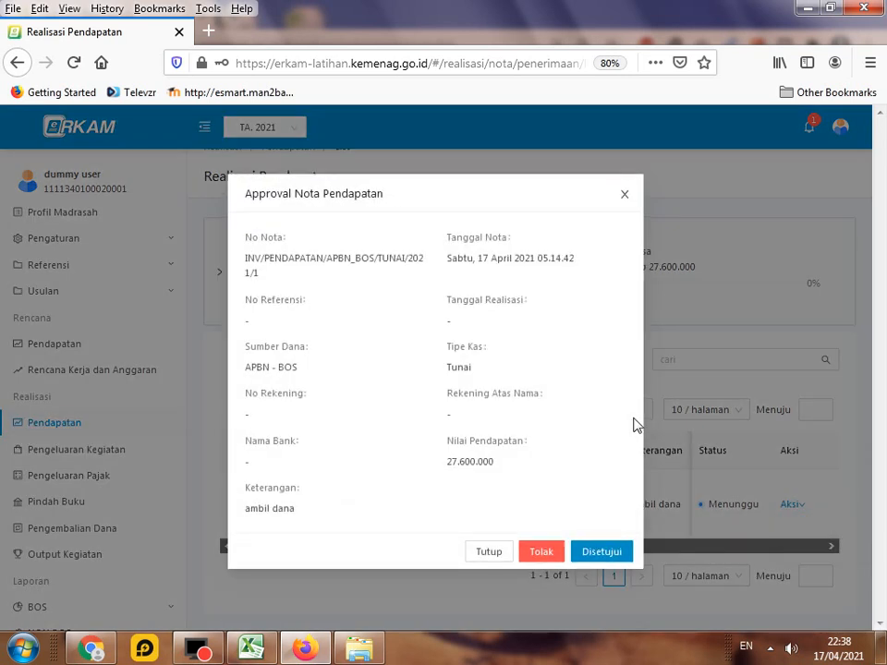
pyautogui.click(602, 553)
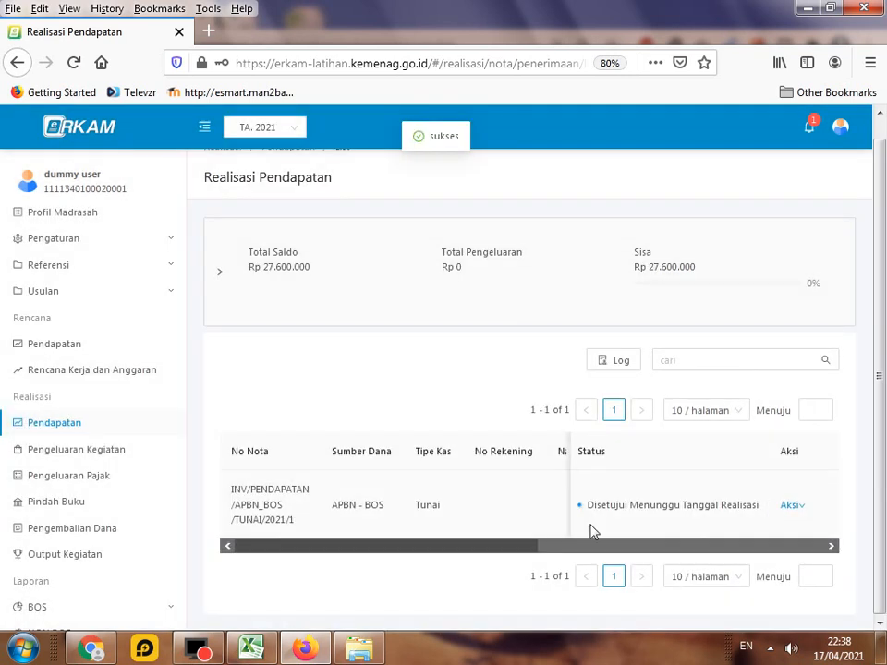
pyautogui.click(260, 649)
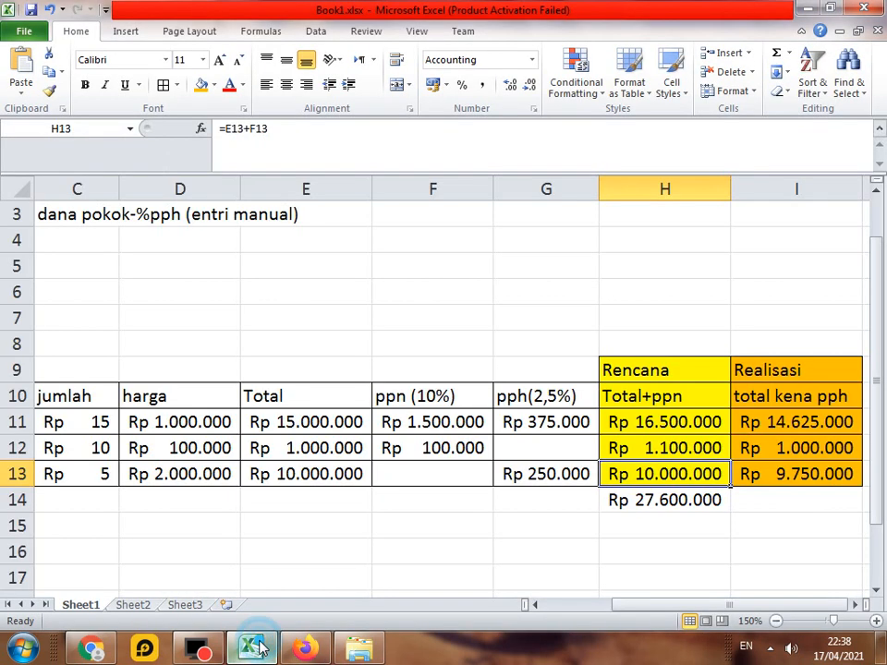
pyautogui.click(255, 647)
pyautogui.click(97, 647)
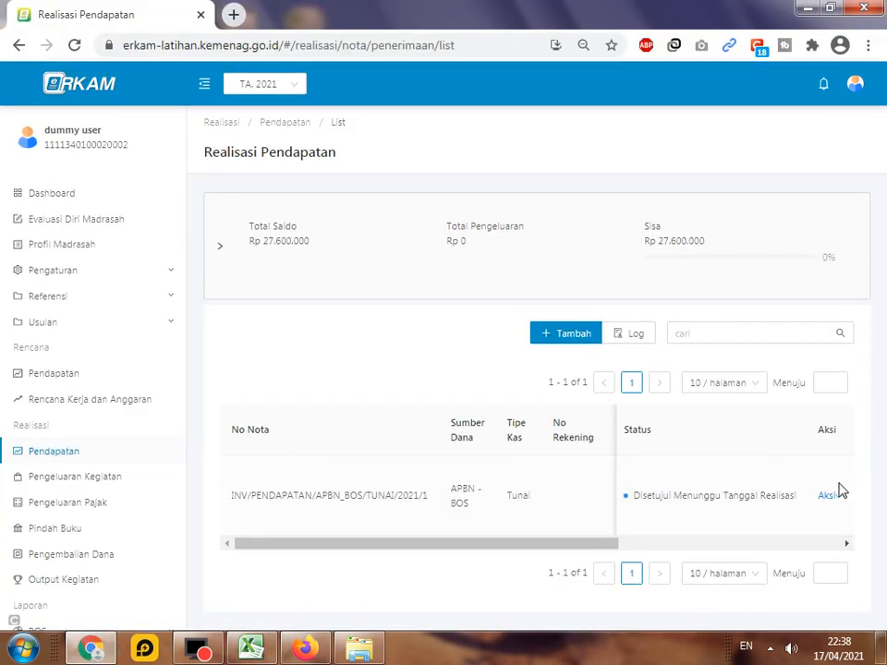
pyautogui.click(830, 497)
pyautogui.click(802, 520)
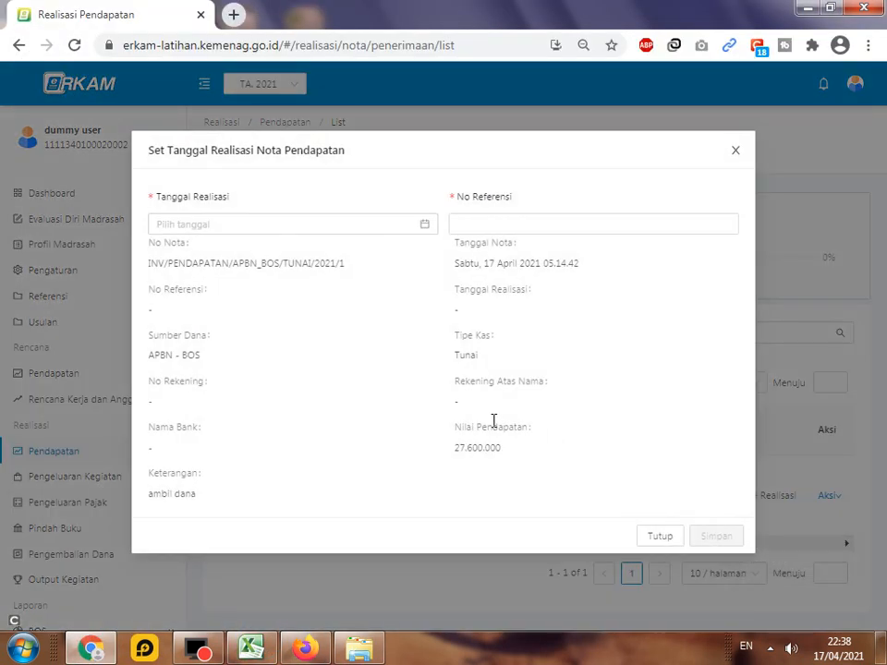
pyautogui.click(421, 224)
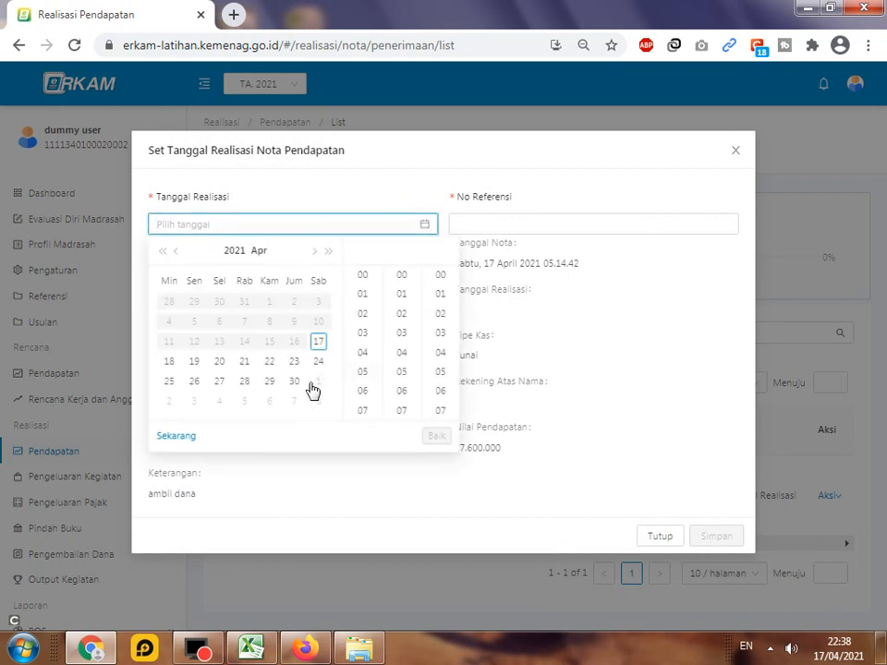
pyautogui.click(319, 342)
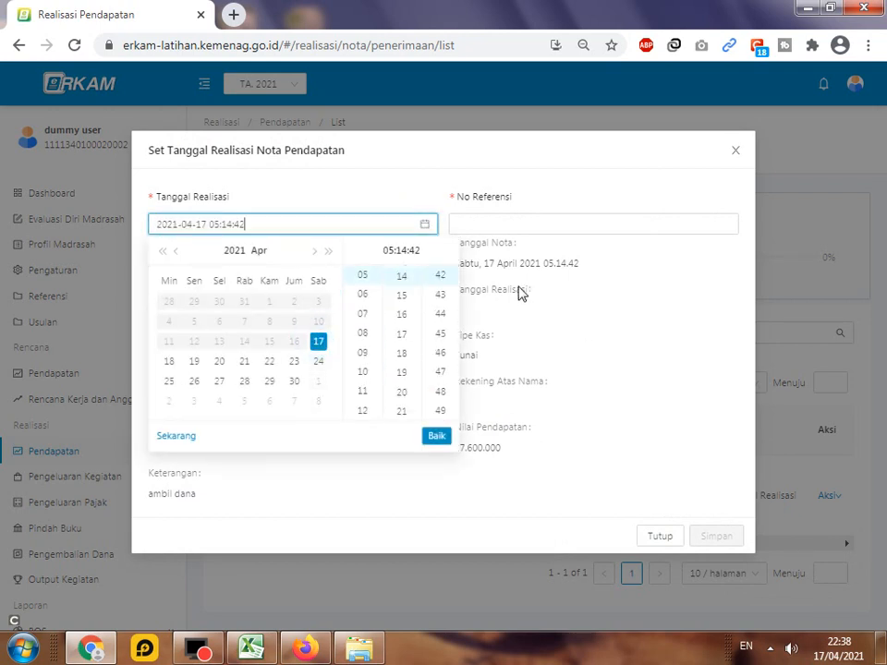
pyautogui.click(495, 225)
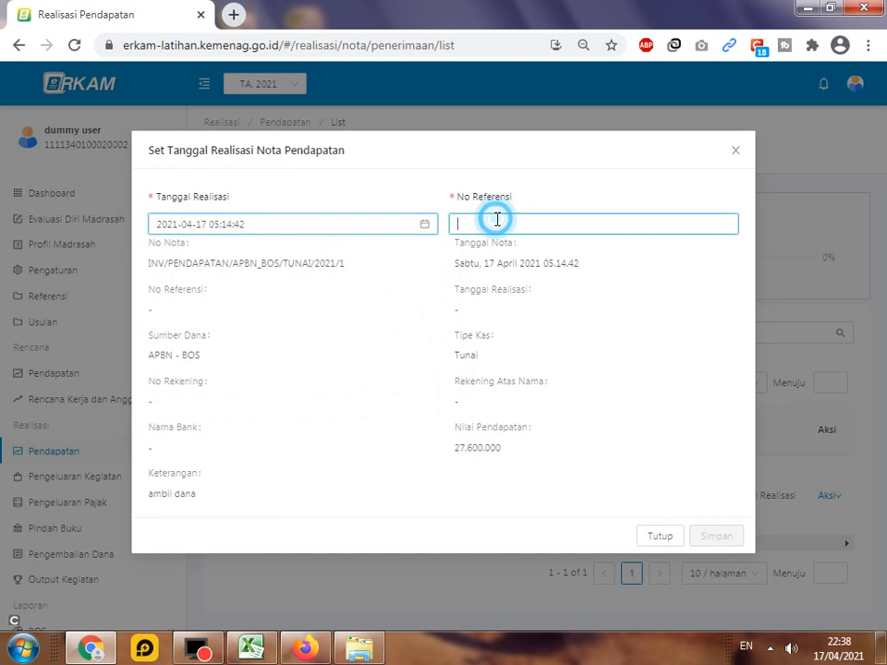
pyautogui.write('111111111')
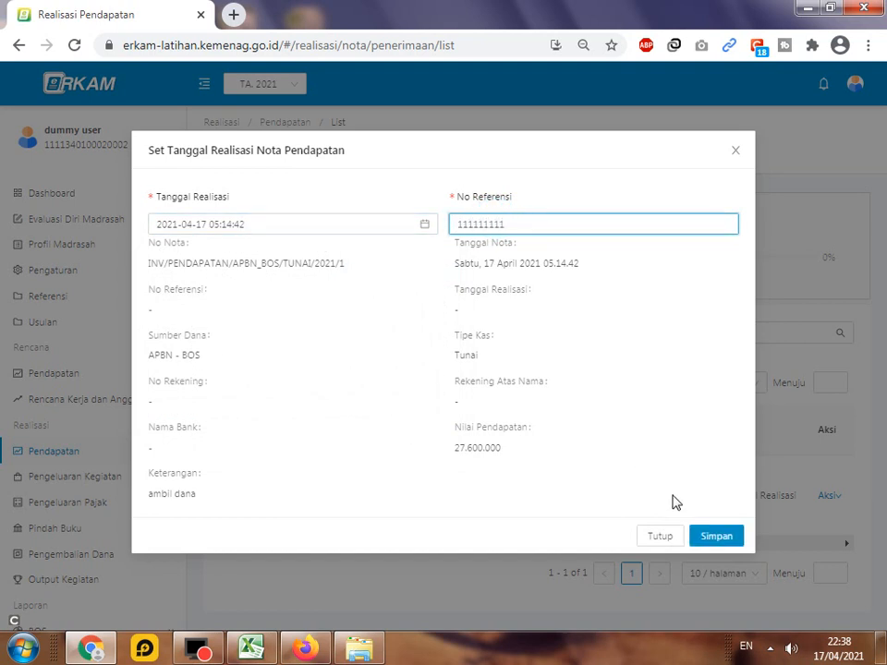
pyautogui.click(717, 536)
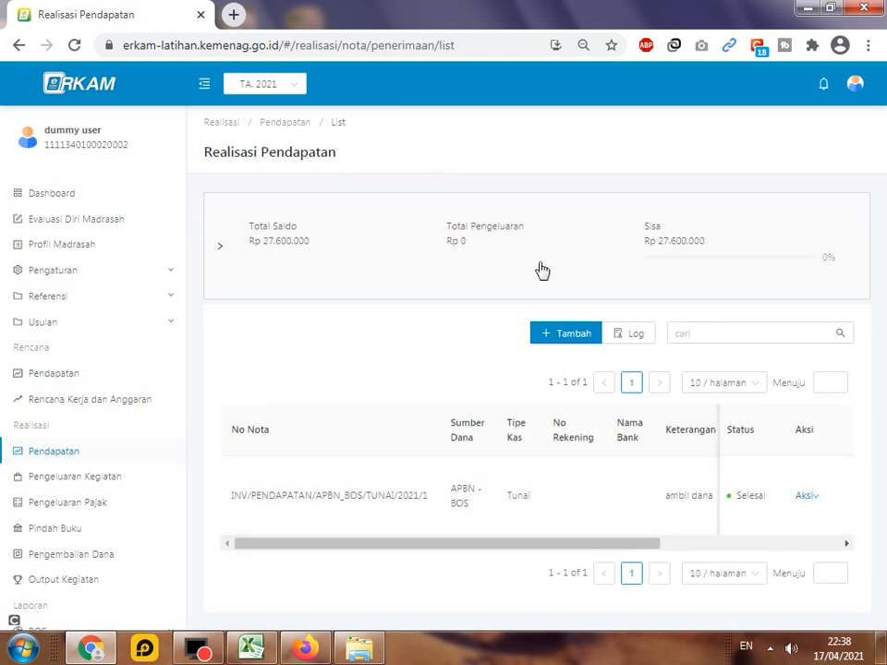
pyautogui.doubleClick(708, 241)
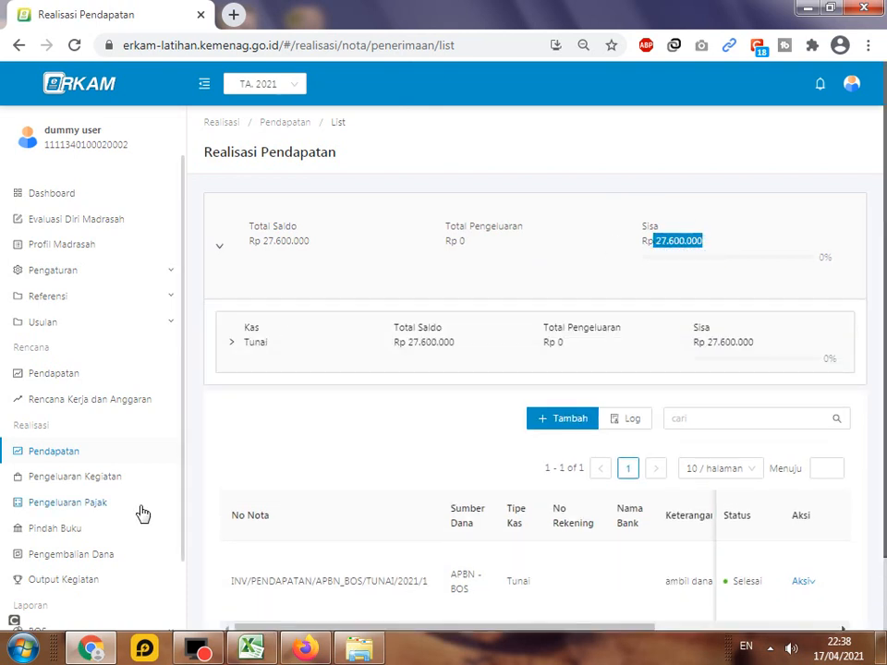
pyautogui.click(82, 478)
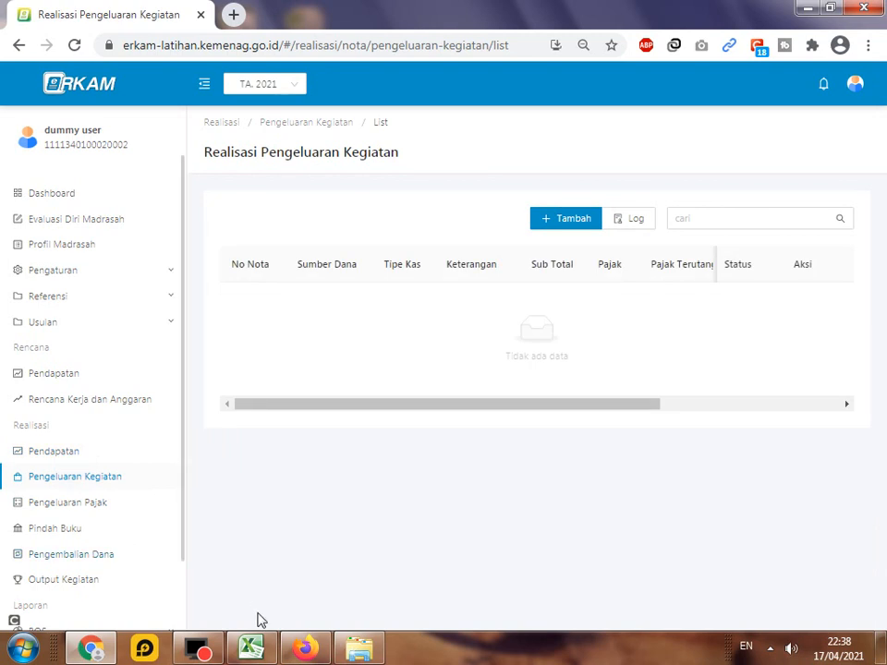
pyautogui.click(566, 218)
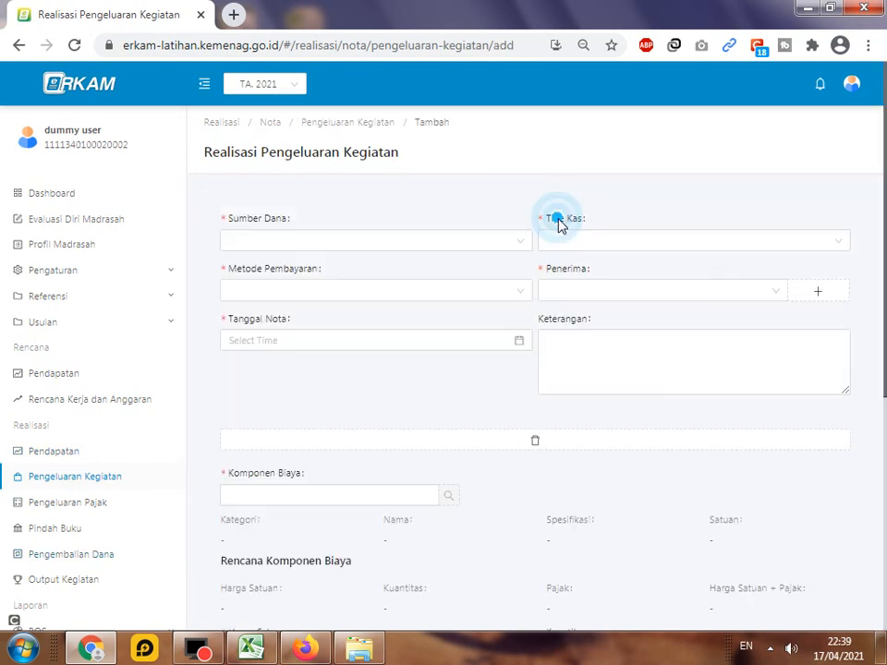
pyautogui.click(523, 239)
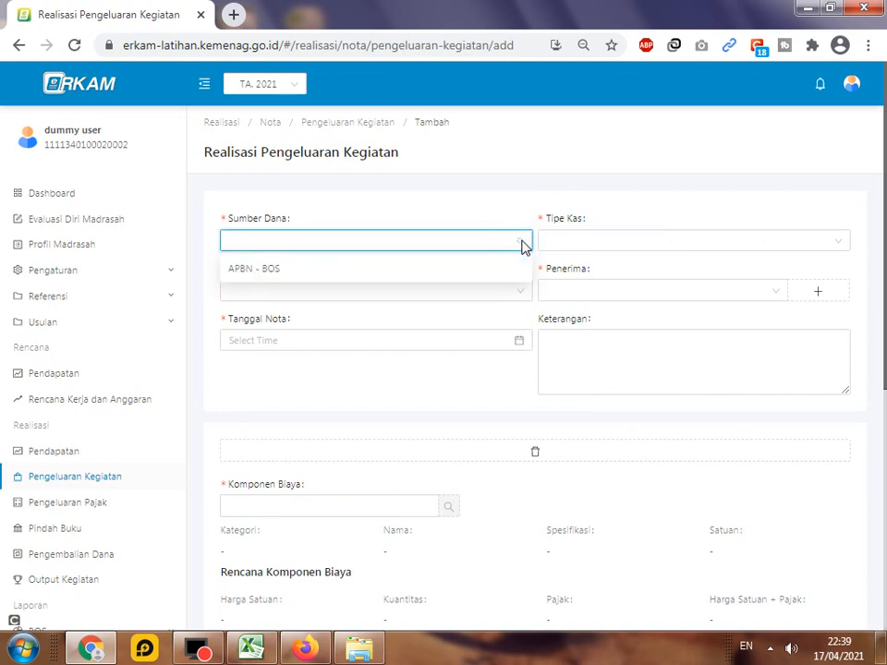
pyautogui.click(298, 269)
pyautogui.click(643, 240)
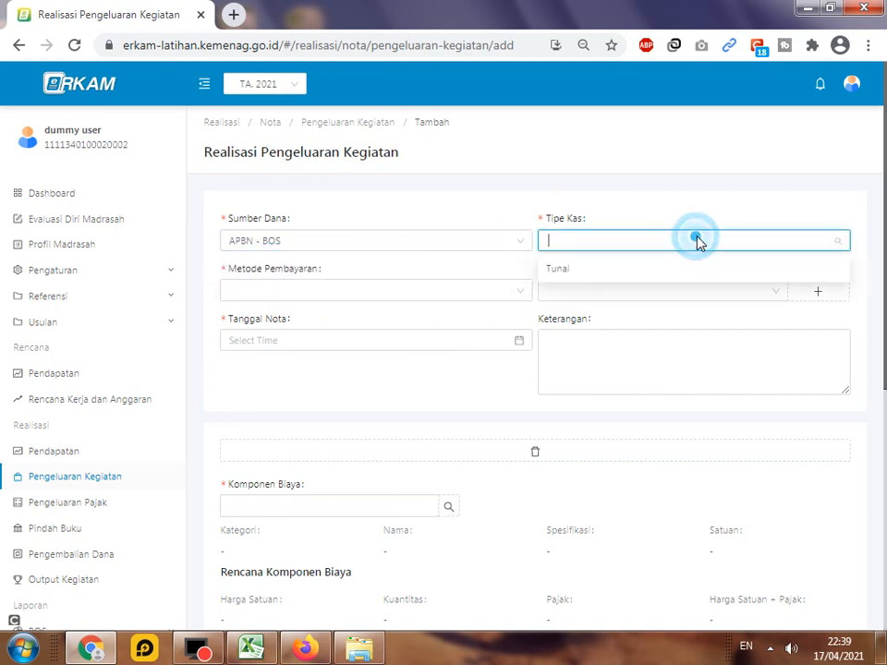
pyautogui.click(603, 269)
pyautogui.click(521, 289)
pyautogui.click(346, 313)
pyautogui.click(675, 294)
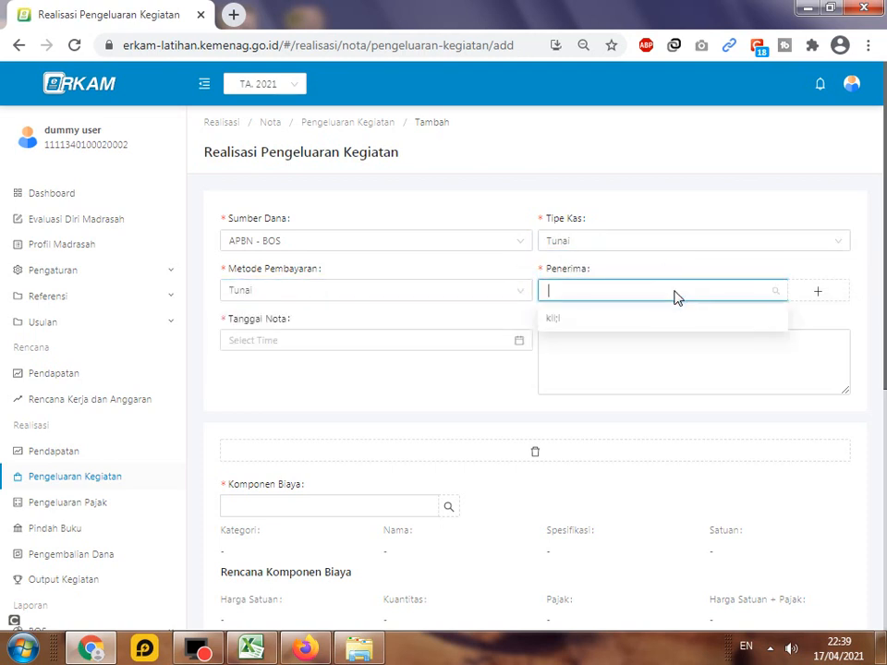
pyautogui.click(557, 320)
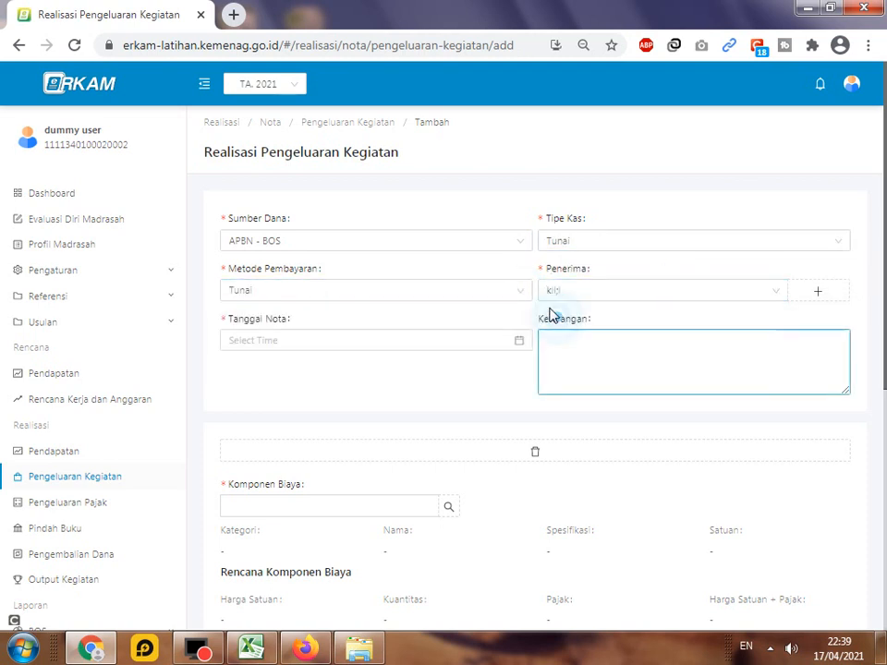
pyautogui.click(357, 340)
pyautogui.click(366, 421)
# Copy "Beli komputer" from cell B11 of the Excel sheet into the expense note's Keterangan in Chrome
pyautogui.click(588, 350)
pyautogui.click(577, 347)
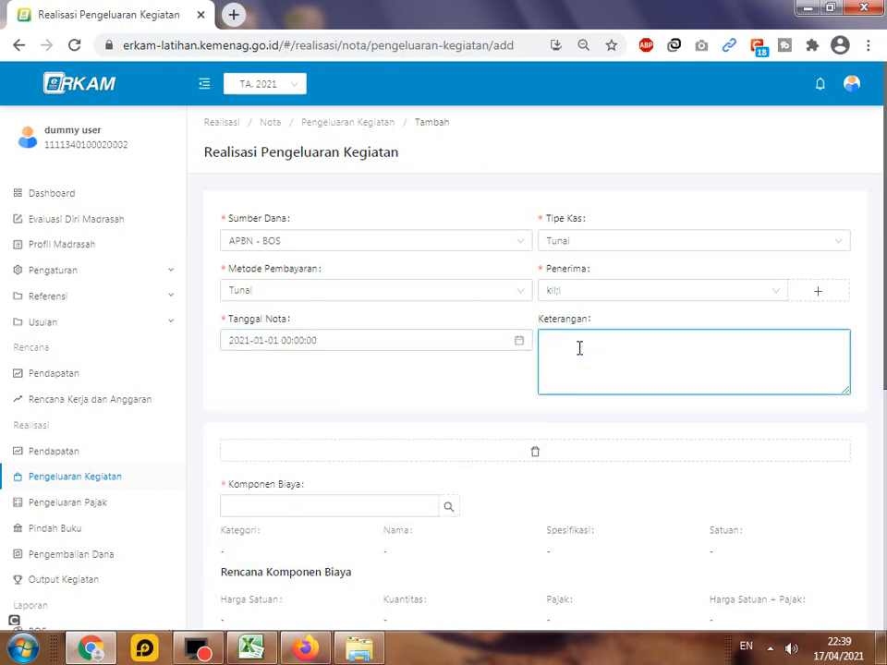
pyautogui.scroll(-1, 579, 348)
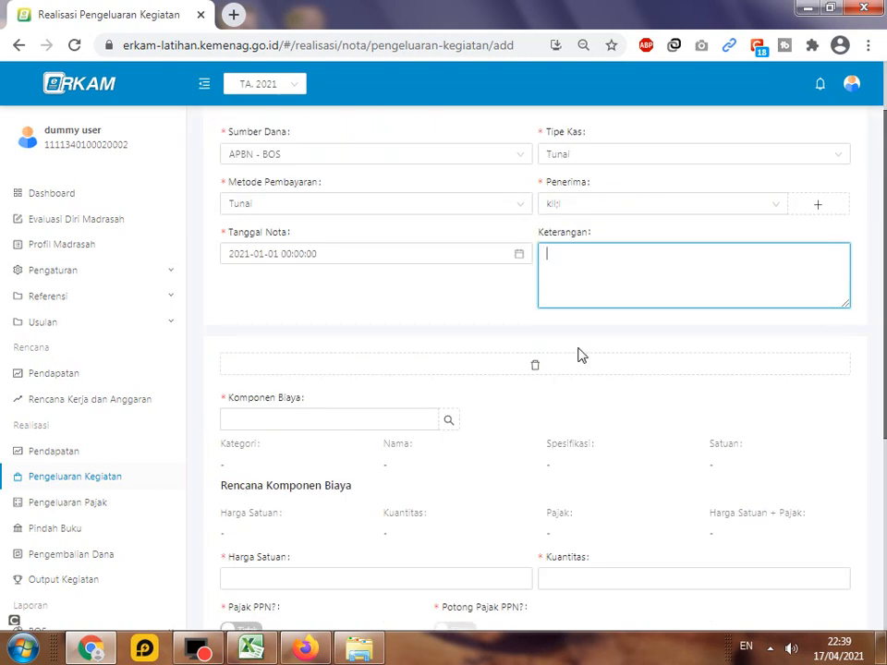
pyautogui.click(252, 647)
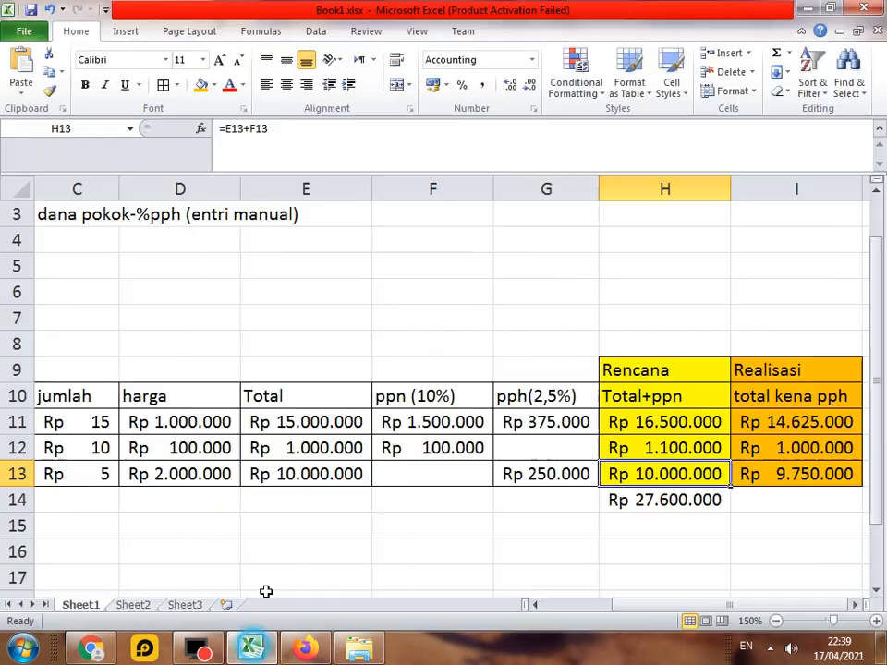
pyautogui.moveTo(652, 609); pyautogui.dragTo(579, 619)
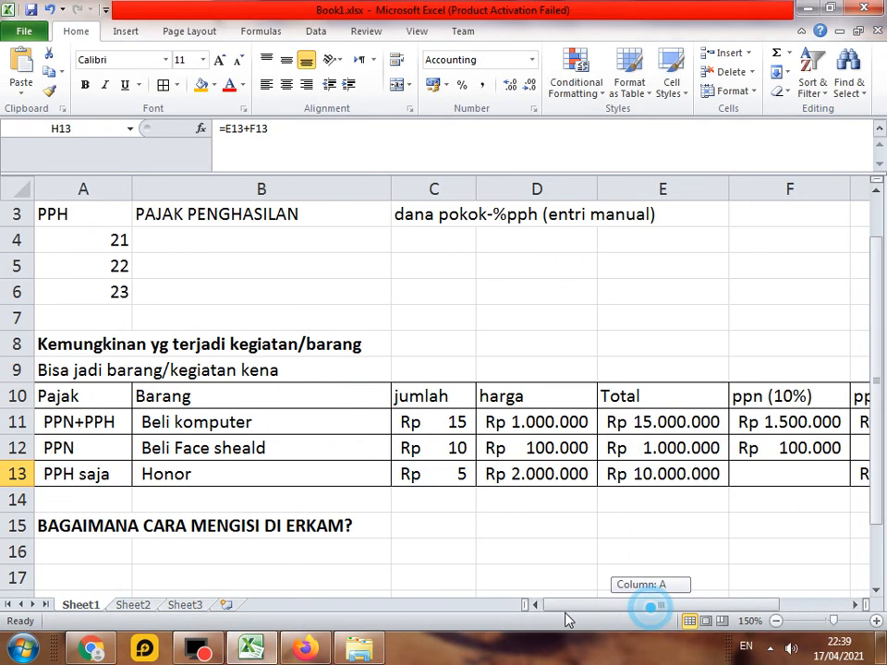
pyautogui.click(208, 425)
pyautogui.rightClick(206, 422)
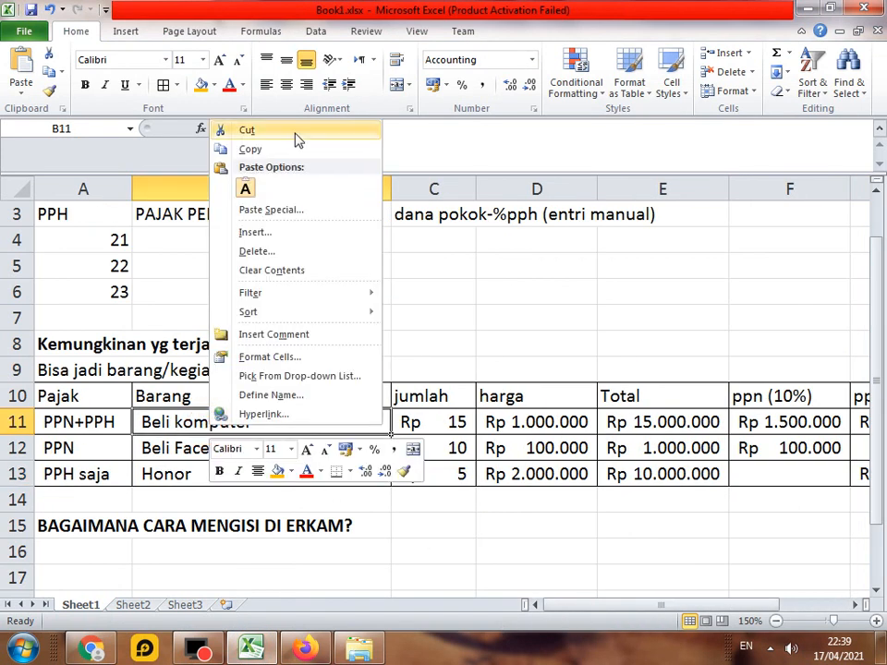
pyautogui.click(288, 147)
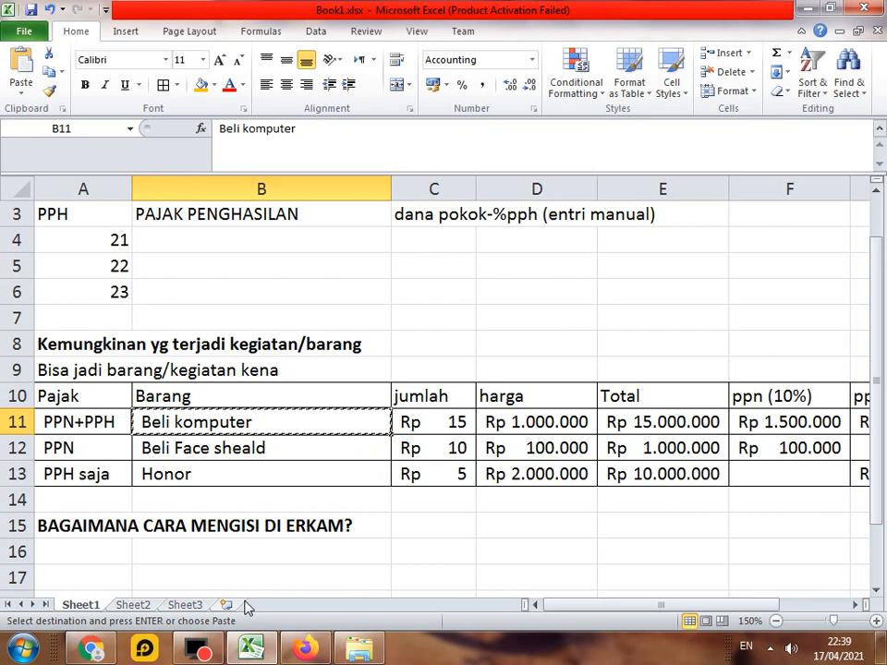
pyautogui.click(250, 642)
pyautogui.rightClick(584, 262)
pyautogui.click(620, 363)
# Pick the Mini PC cost component under PENGEMBANGAN STANDAR SARANA DAN PRASARANA, Pemeliharaan Sarana Sekolah, Pemeliharaan Alat Laboratorium
pyautogui.scroll(-1, 562, 419)
pyautogui.scroll(-1, 565, 419)
pyautogui.scroll(1, 563, 412)
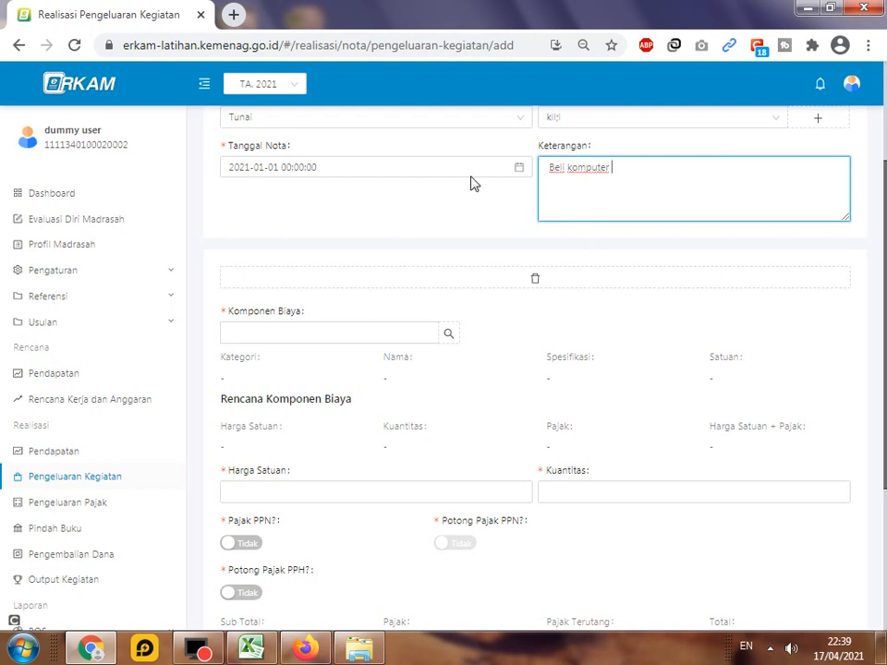
pyautogui.click(450, 335)
pyautogui.click(515, 240)
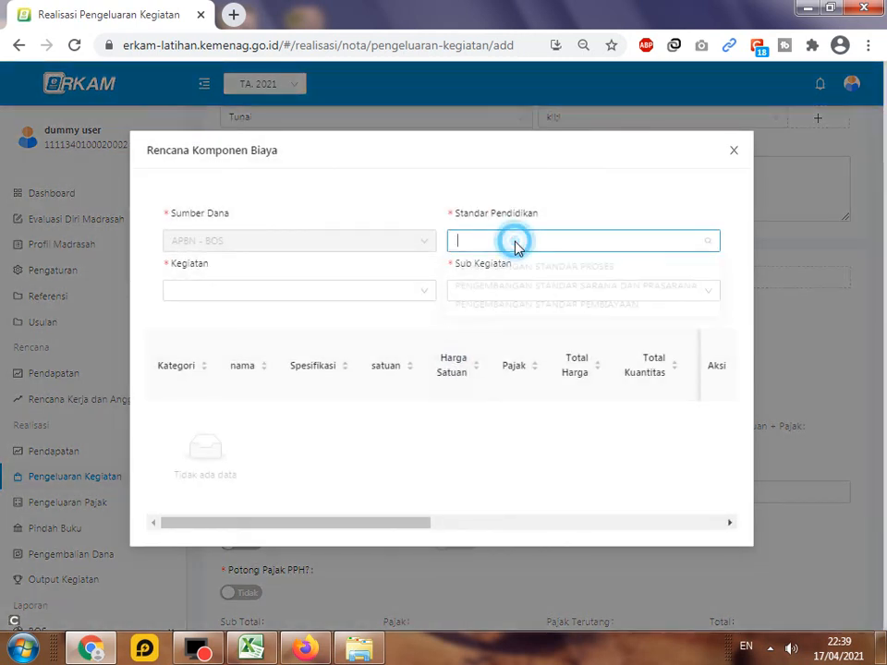
pyautogui.click(529, 291)
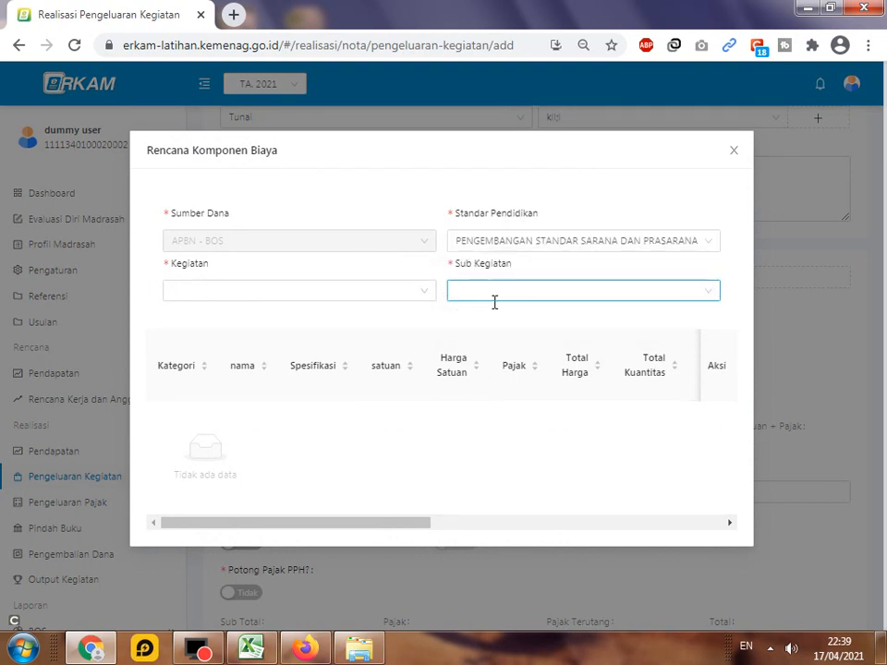
pyautogui.click(417, 294)
pyautogui.click(291, 319)
pyautogui.click(575, 292)
pyautogui.click(544, 320)
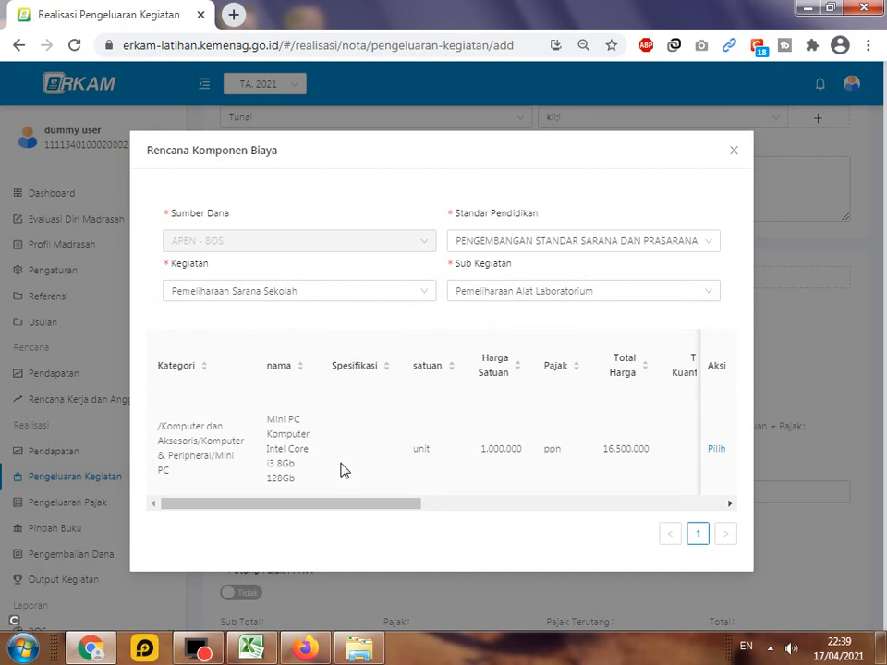
pyautogui.click(721, 452)
# Set the Mini PC component's Harga Satuan to 1000000 and its Kuantitas to 15
pyautogui.scroll(-2, 274, 440)
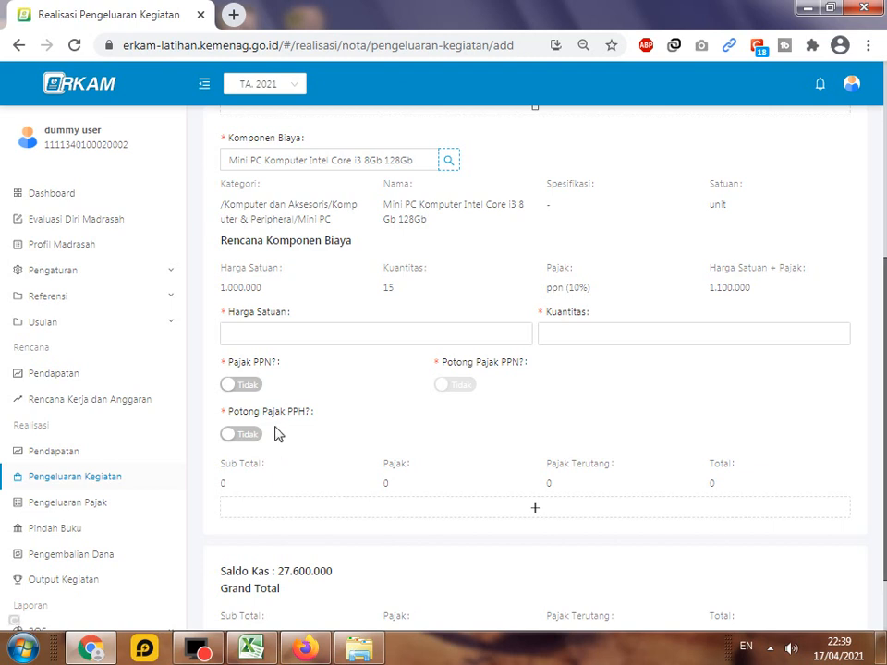
pyautogui.click(329, 333)
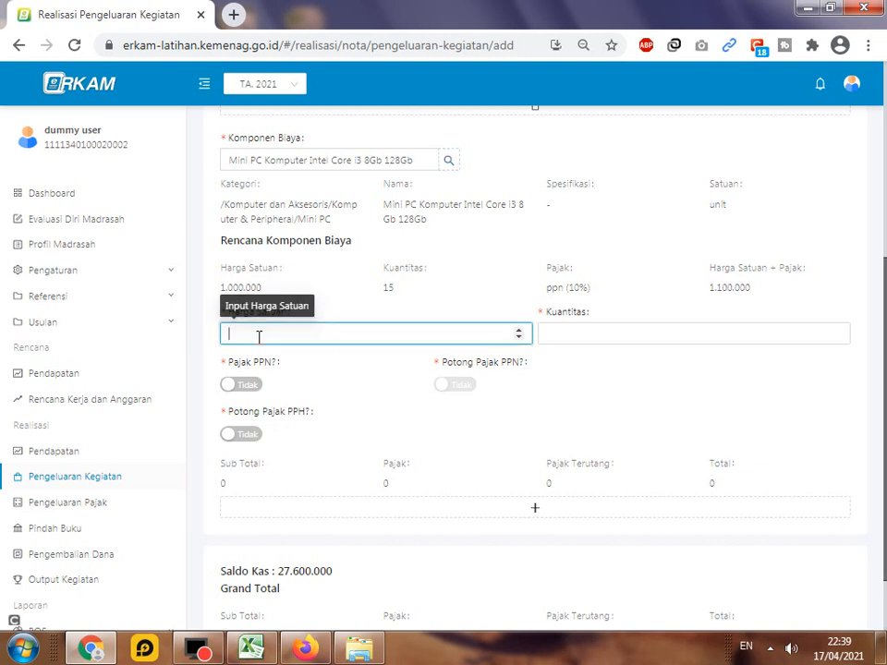
pyautogui.write('1000000')
pyautogui.click(650, 331)
pyautogui.write('15')
pyautogui.click(666, 388)
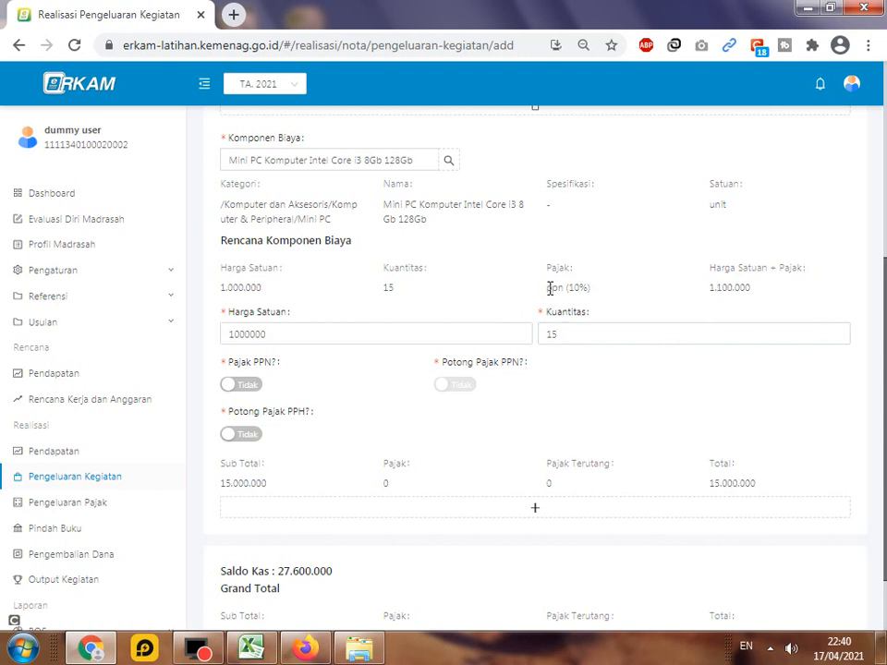
# Switch Pajak PPN to Ya for the Mini PC component, matching the ppn (10%) in its plan
pyautogui.moveTo(550, 288); pyautogui.dragTo(600, 293)
pyautogui.click(246, 385)
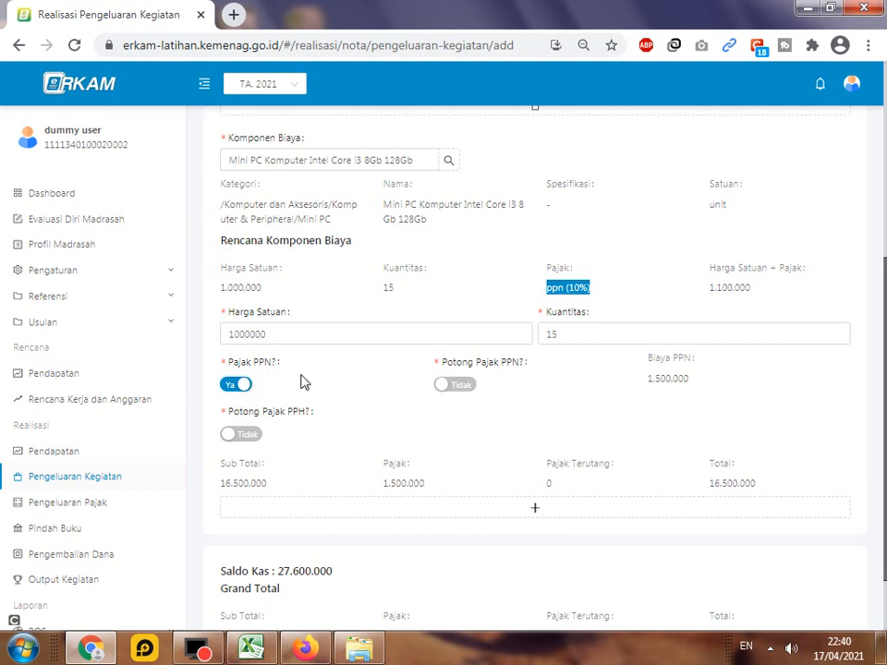
pyautogui.click(233, 385)
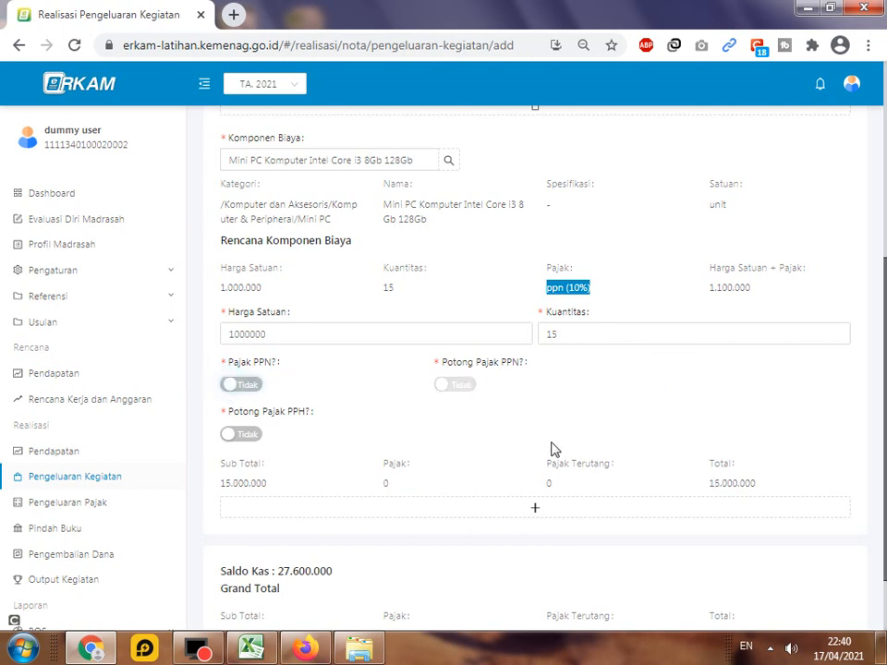
pyautogui.click(245, 386)
# Compare the Mini PC component's Total with the computer row's Rencana Total+ppn in the Excel sheet, and return to Chrome
pyautogui.moveTo(710, 484); pyautogui.dragTo(760, 487)
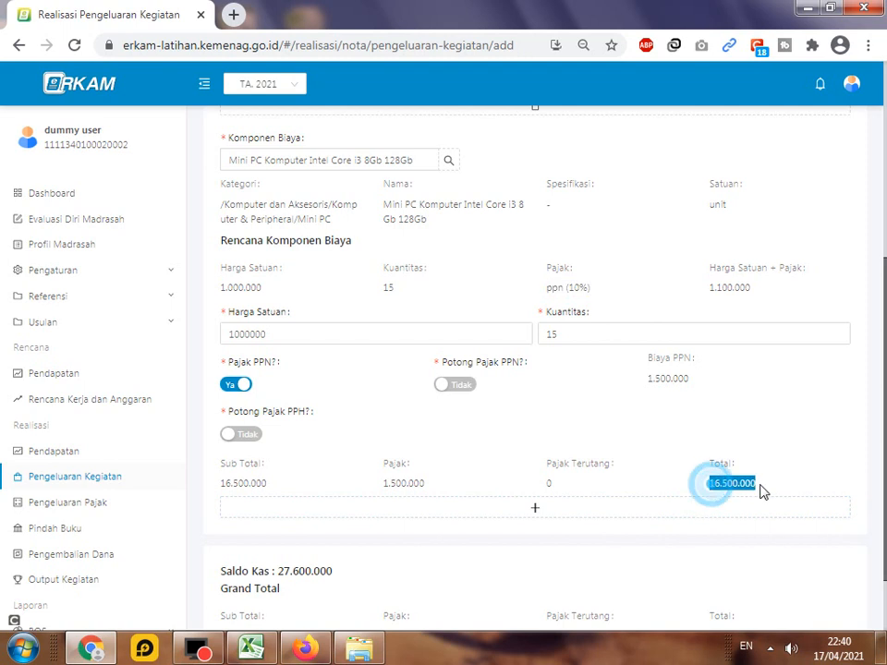
pyautogui.click(251, 648)
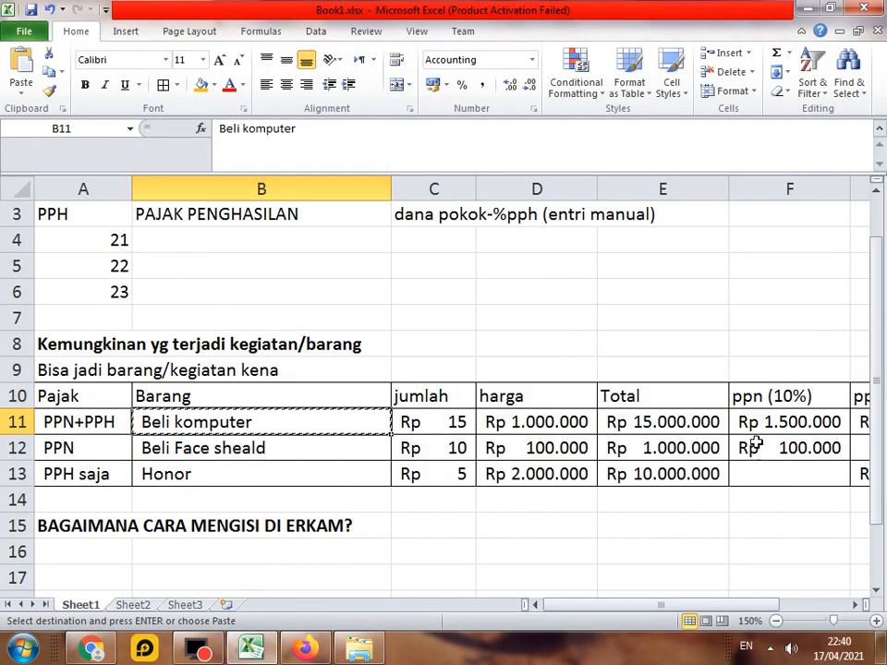
pyautogui.moveTo(566, 605); pyautogui.dragTo(638, 605)
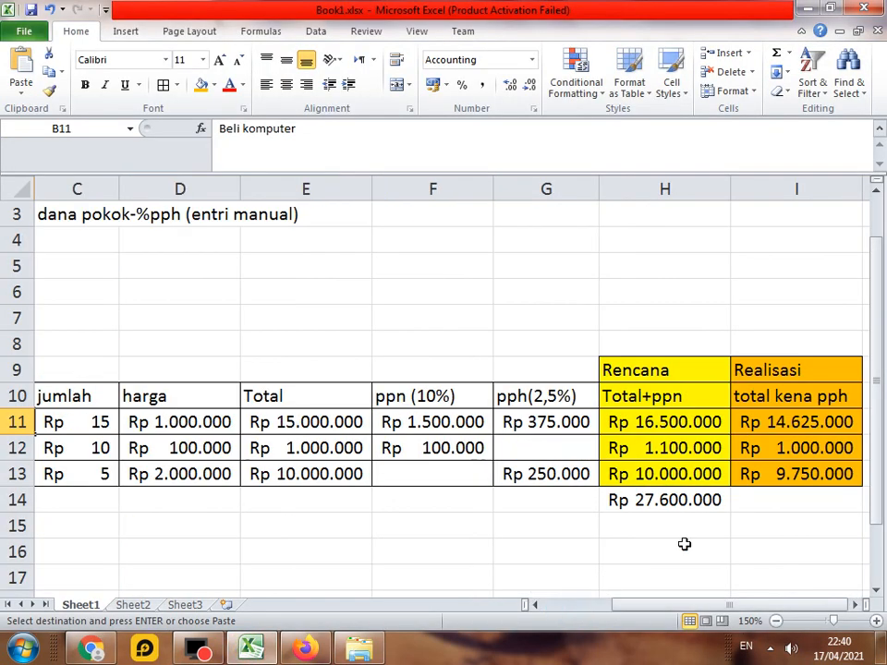
pyautogui.click(707, 422)
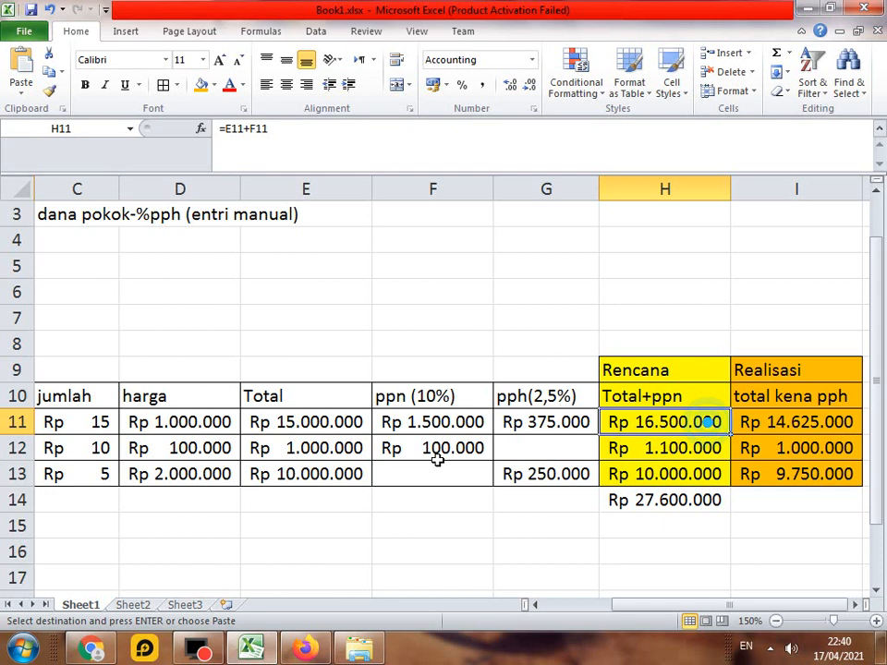
pyautogui.click(92, 648)
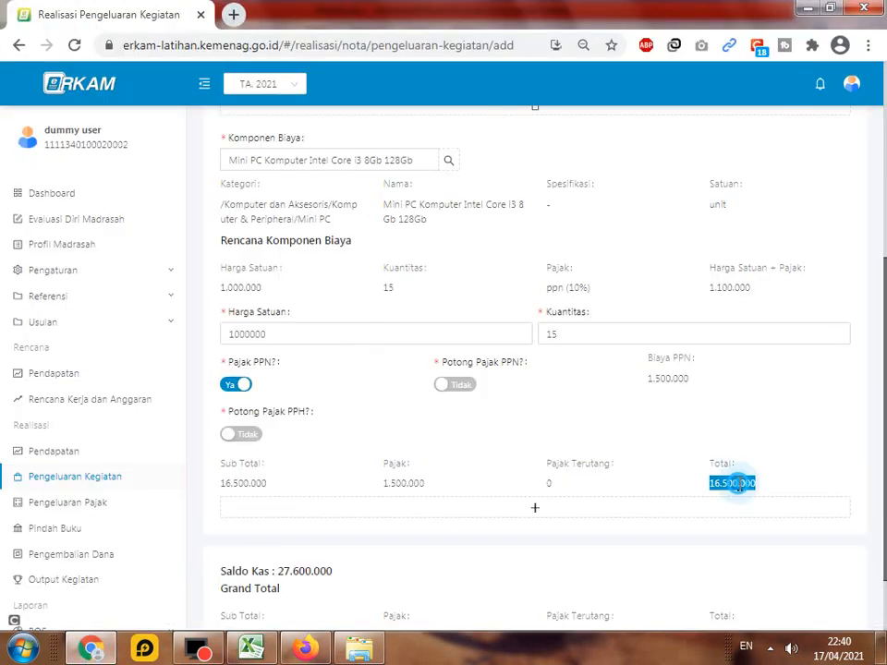
# Switch Potong Pajak PPN to Ya for the Mini PC component and compare its Total with the computer row's Total in the Excel sheet
pyautogui.click(524, 386)
pyautogui.click(463, 387)
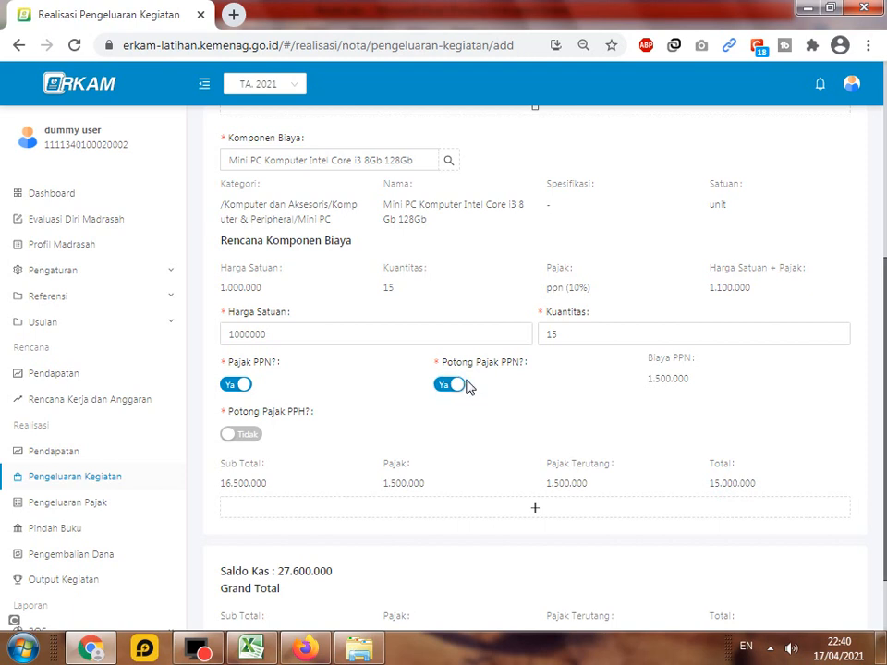
pyautogui.moveTo(706, 492); pyautogui.dragTo(762, 490)
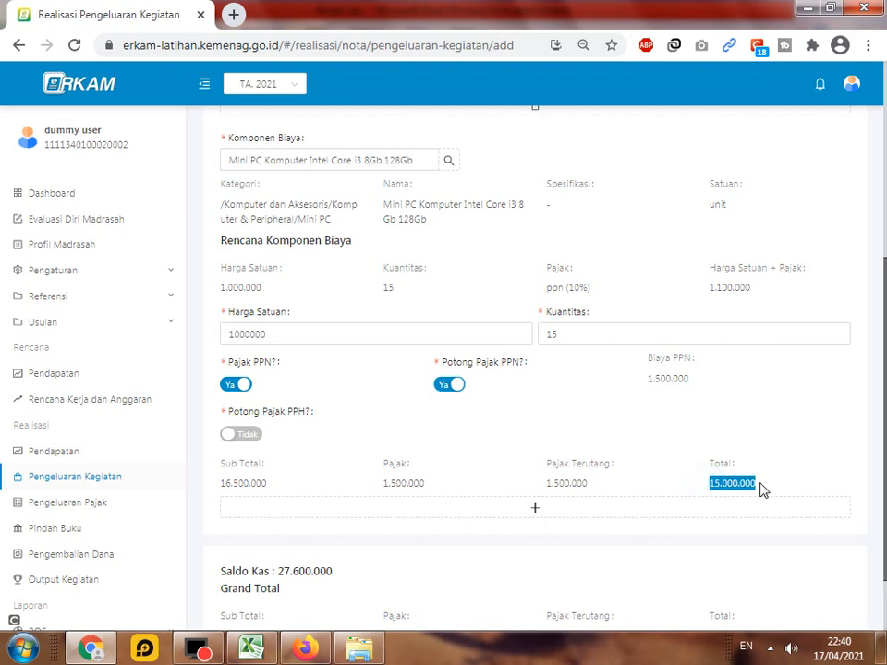
pyautogui.click(251, 647)
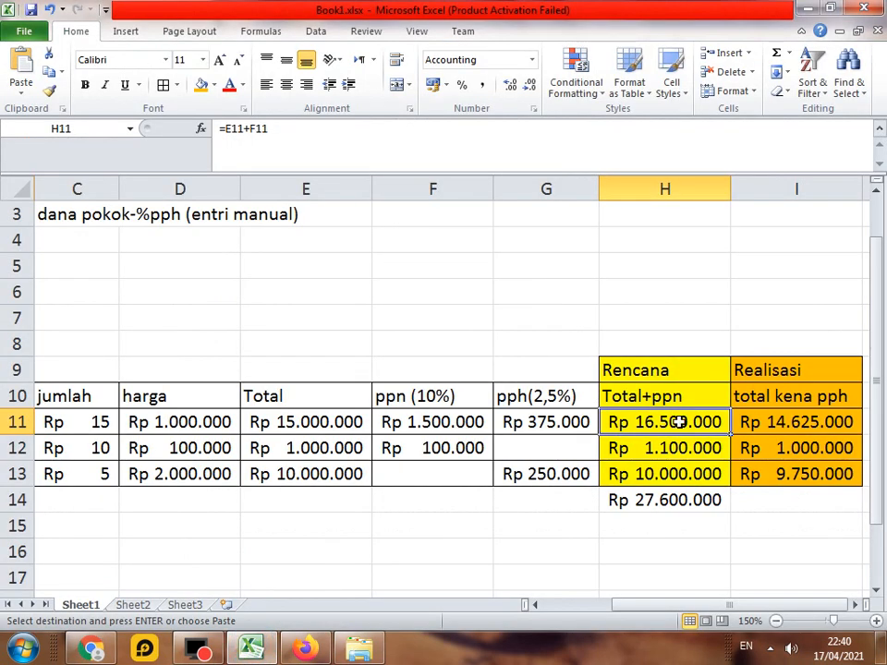
pyautogui.click(448, 424)
pyautogui.click(291, 421)
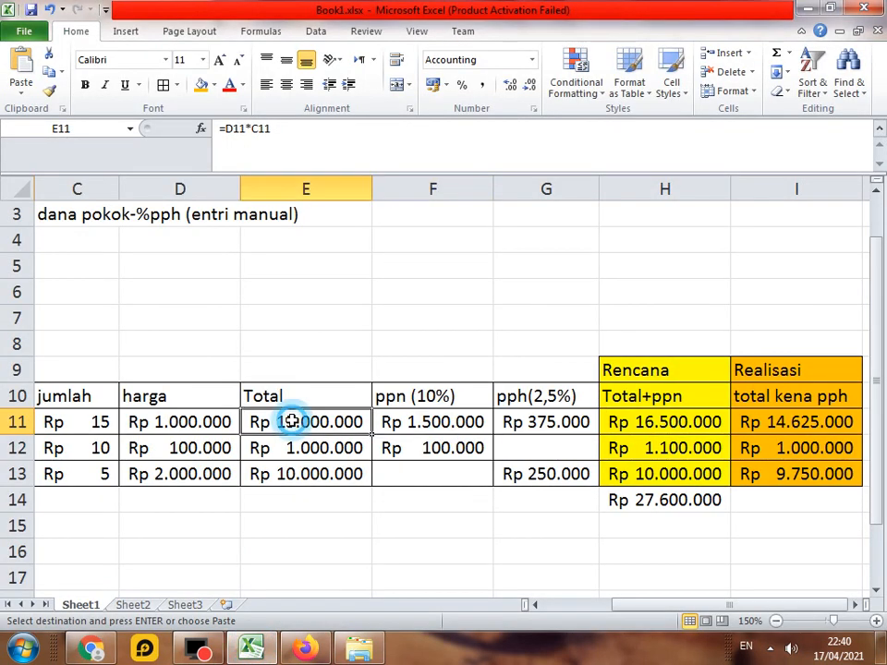
pyautogui.hotkey('alt', 'Tab')
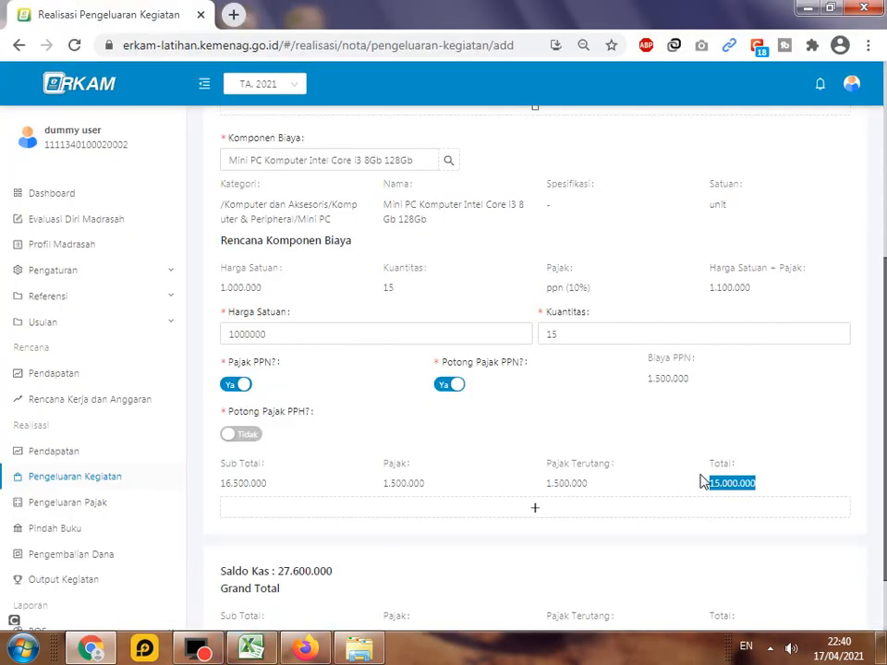
# Switch Potong Pajak PPH to Ya and set PPH 21 to 375000, the computer row's pph(2,5%) amount in the Excel sheet
pyautogui.scroll(-1, 534, 370)
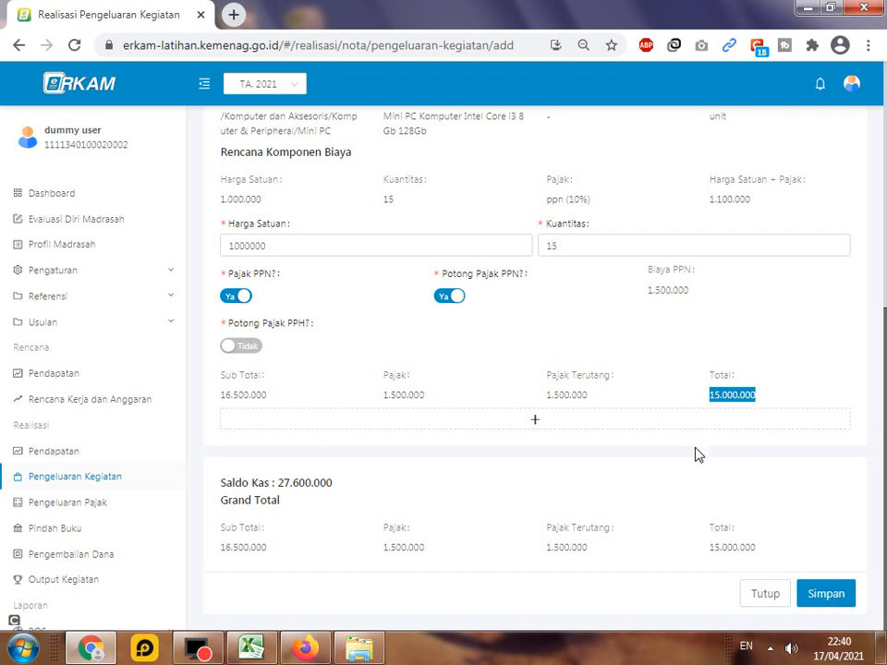
pyautogui.scroll(2, 534, 370)
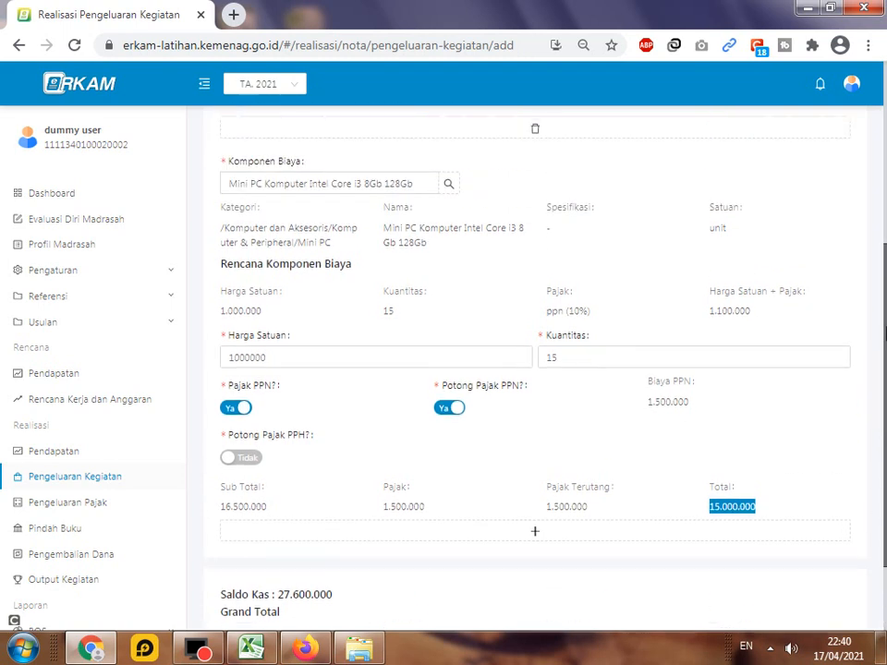
pyautogui.scroll(-2, 534, 370)
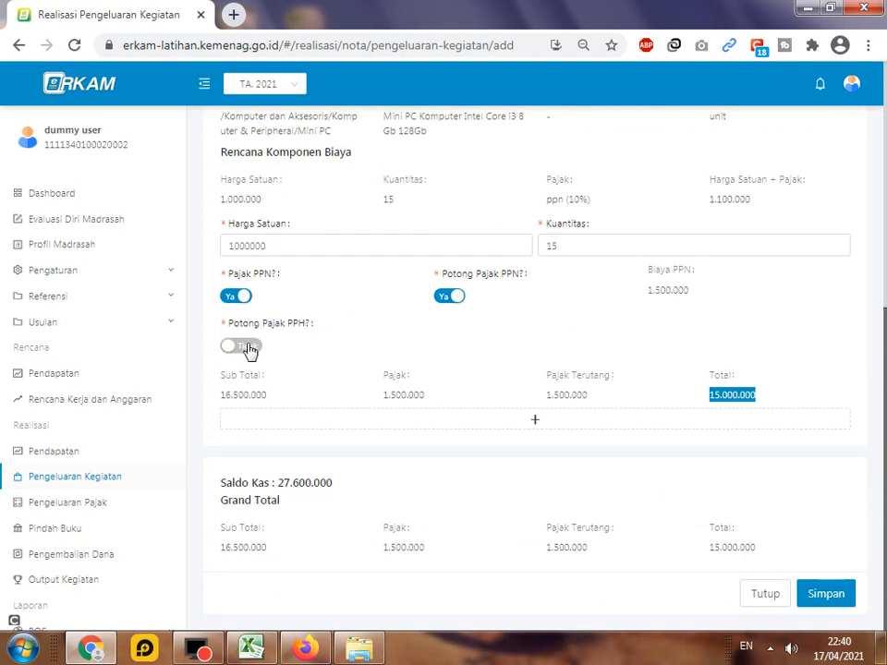
pyautogui.click(245, 346)
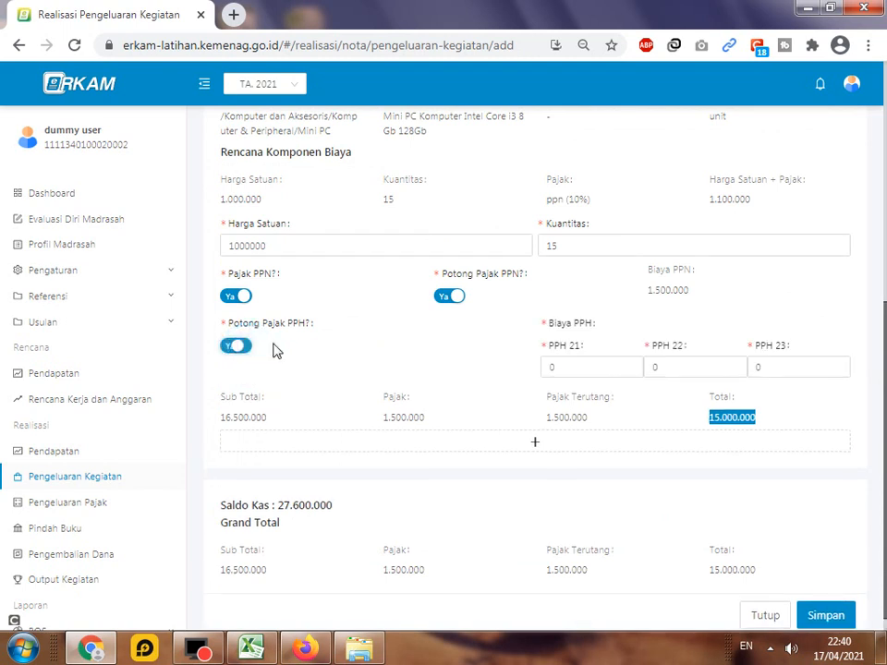
pyautogui.doubleClick(598, 367)
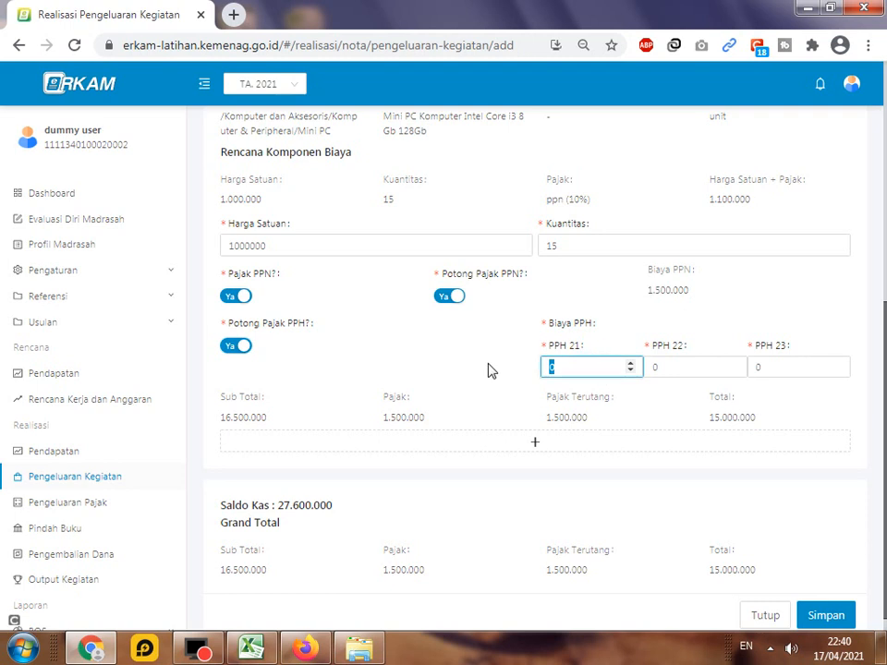
pyautogui.click(93, 649)
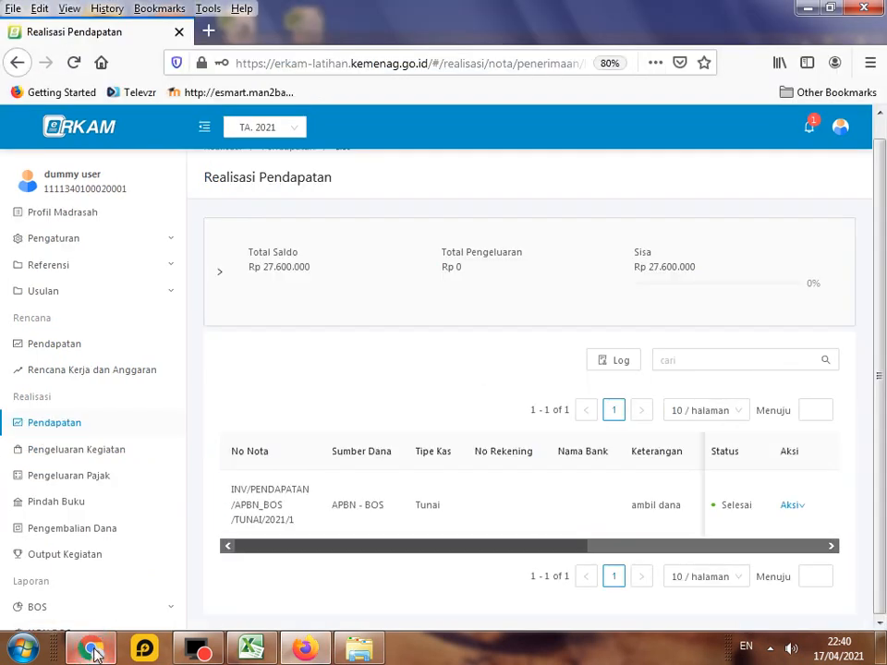
pyautogui.click(93, 649)
pyautogui.click(248, 651)
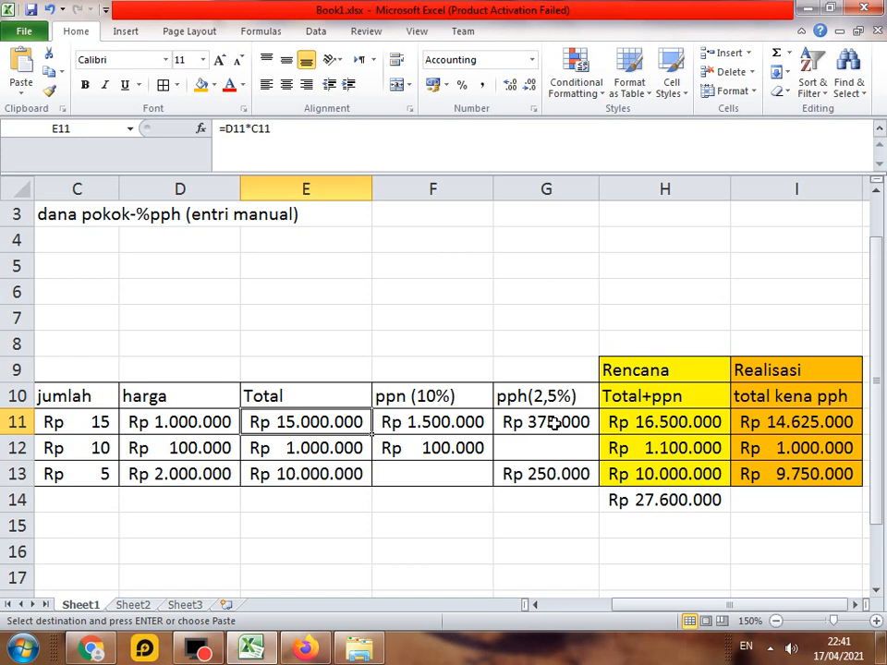
pyautogui.click(807, 7)
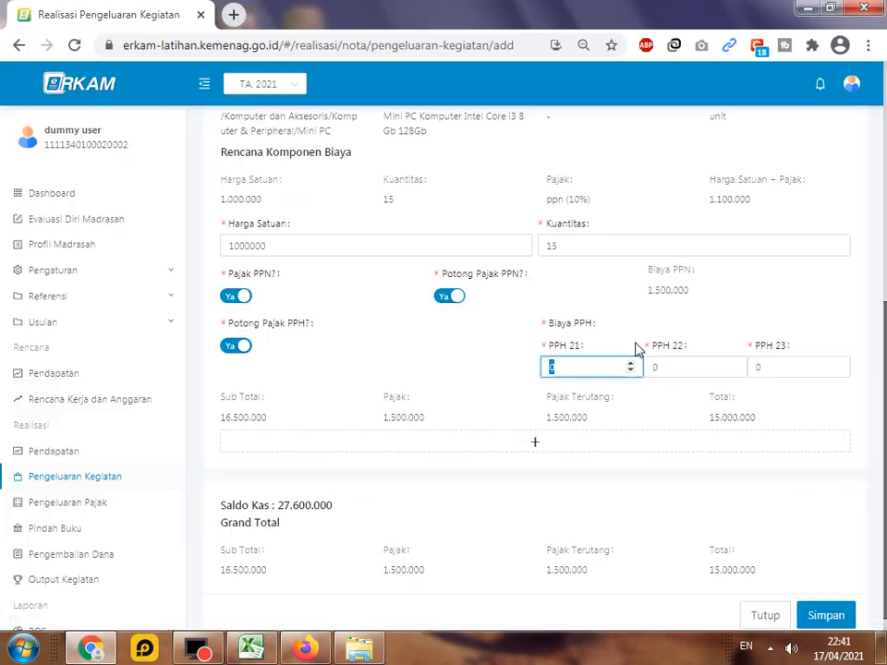
pyautogui.write('375000')
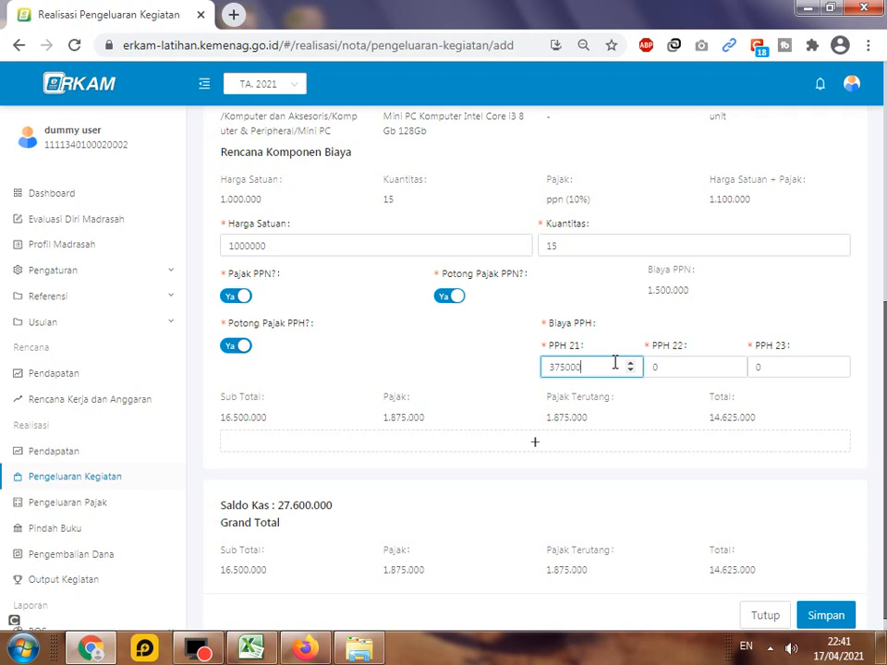
# Compare the Mini PC component's Total with the computer row's Realisasi total kena pph in Excel, and return to Chrome
pyautogui.doubleClick(708, 419)
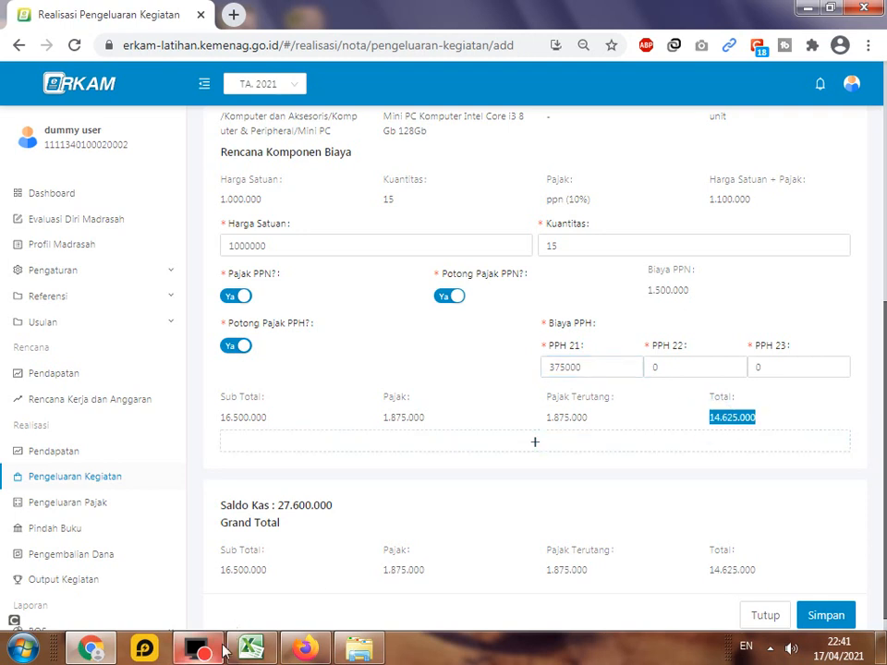
pyautogui.click(250, 647)
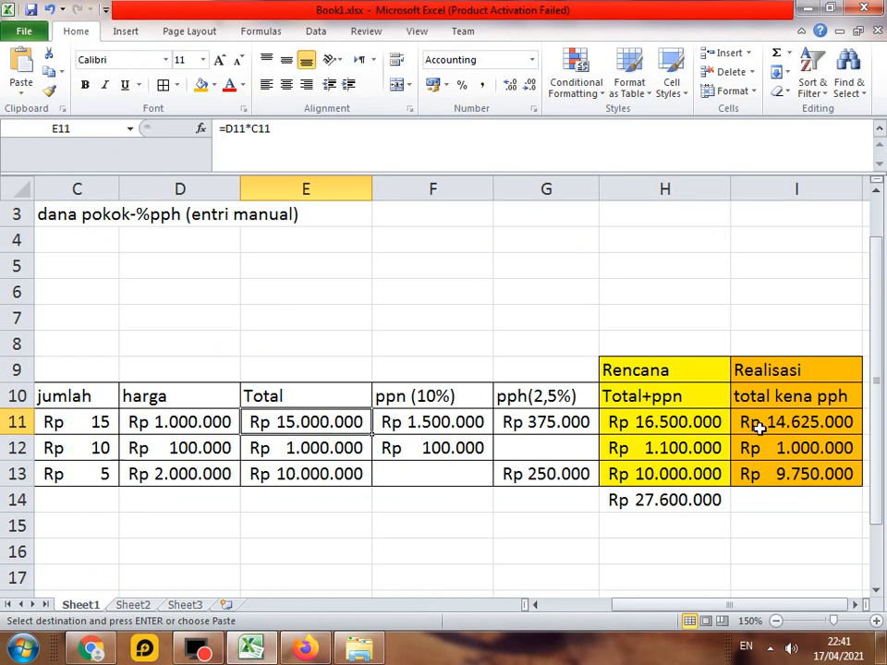
pyautogui.click(757, 425)
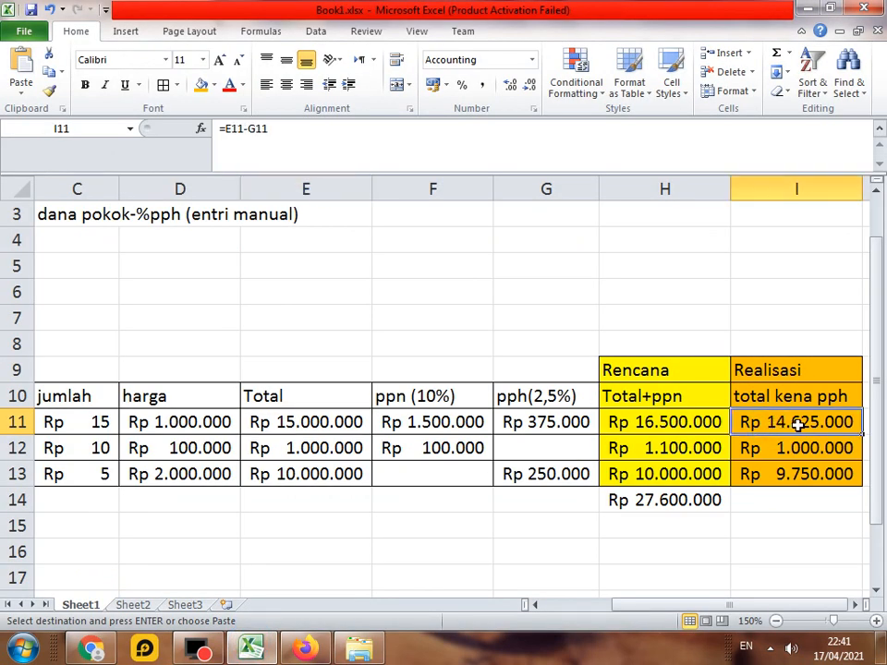
pyautogui.click(808, 10)
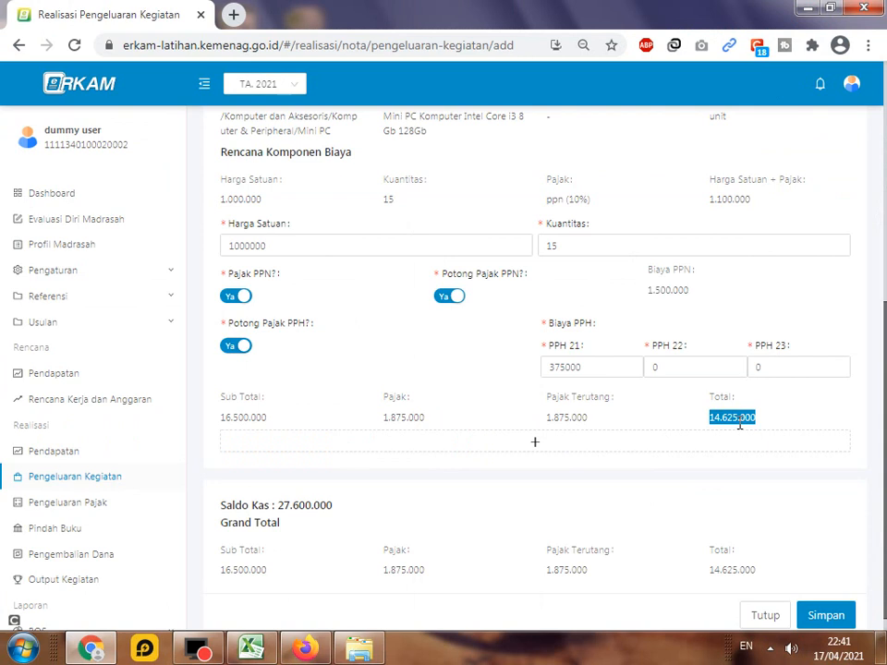
# Compare the Grand Total's Sub Total with the computer row's Rencana Total+ppn in the Excel sheet
pyautogui.scroll(-1, 740, 424)
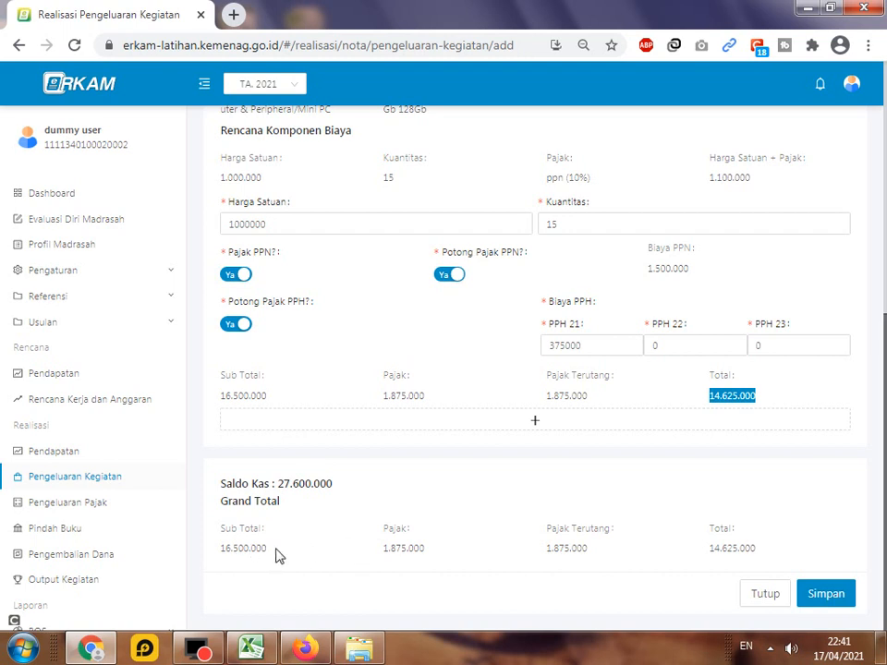
pyautogui.moveTo(271, 549); pyautogui.dragTo(224, 556)
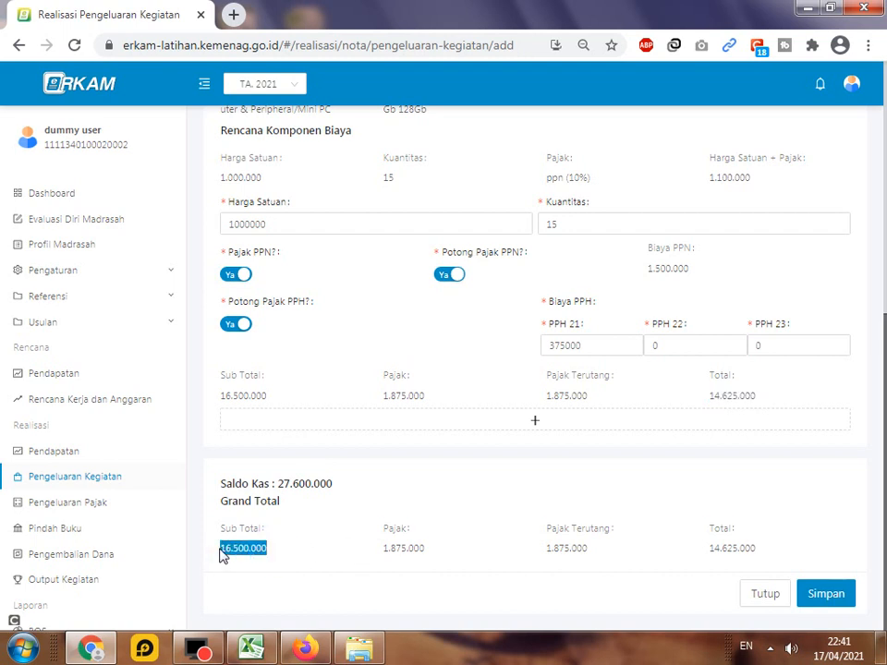
pyautogui.click(250, 651)
pyautogui.click(620, 531)
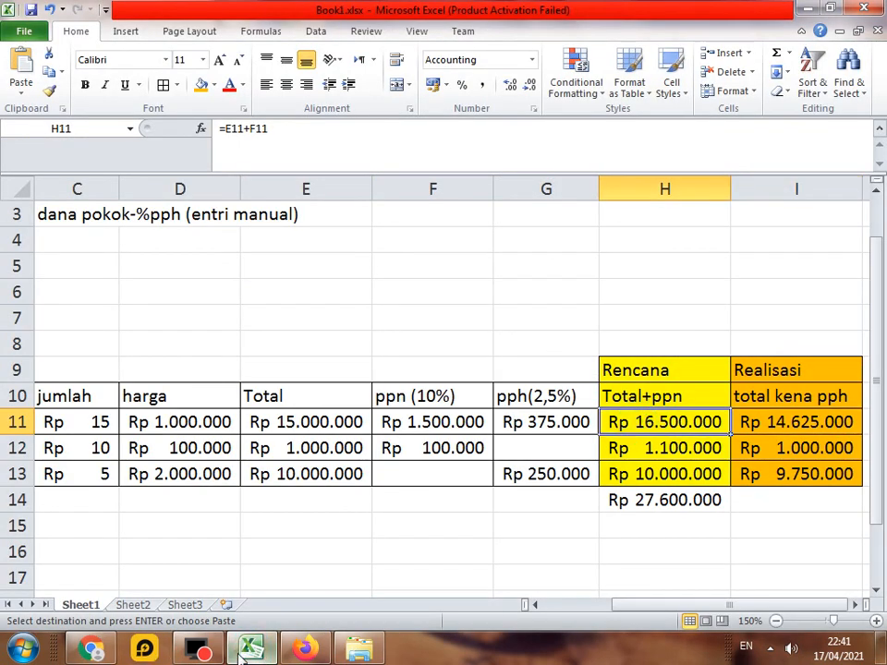
pyautogui.click(250, 651)
# Add the computer row's ppn (F11) and pph (G11) in Excel cell F9 to check the Grand Total's Pajak
pyautogui.moveTo(428, 554); pyautogui.dragTo(385, 560)
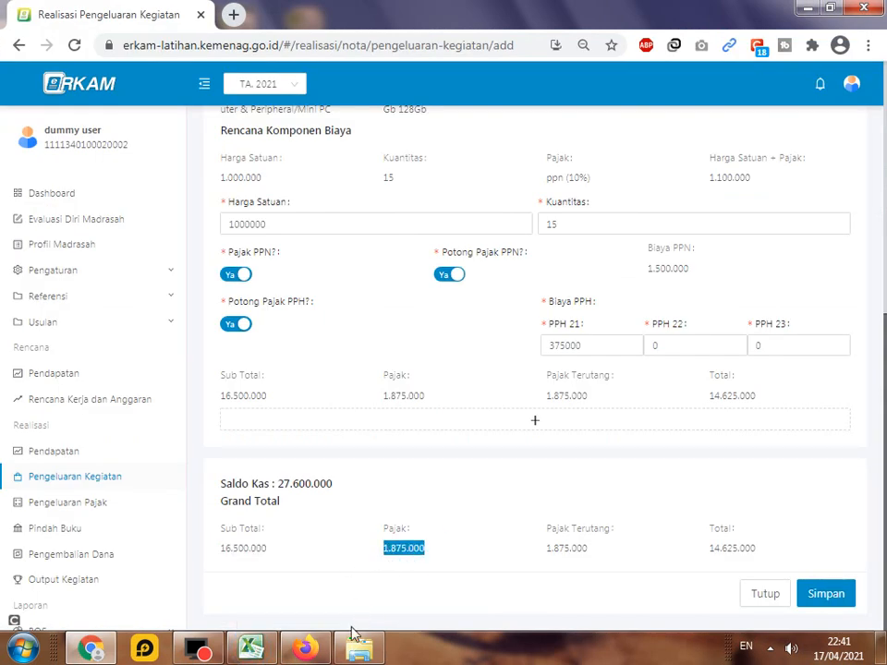
pyautogui.click(249, 650)
pyautogui.click(440, 425)
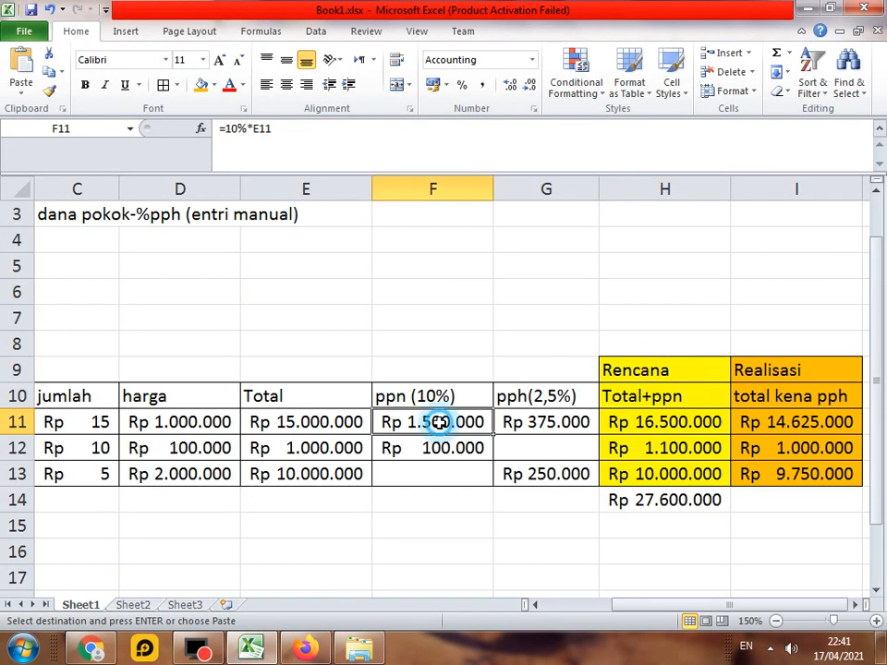
pyautogui.click(435, 368)
pyautogui.write('=')
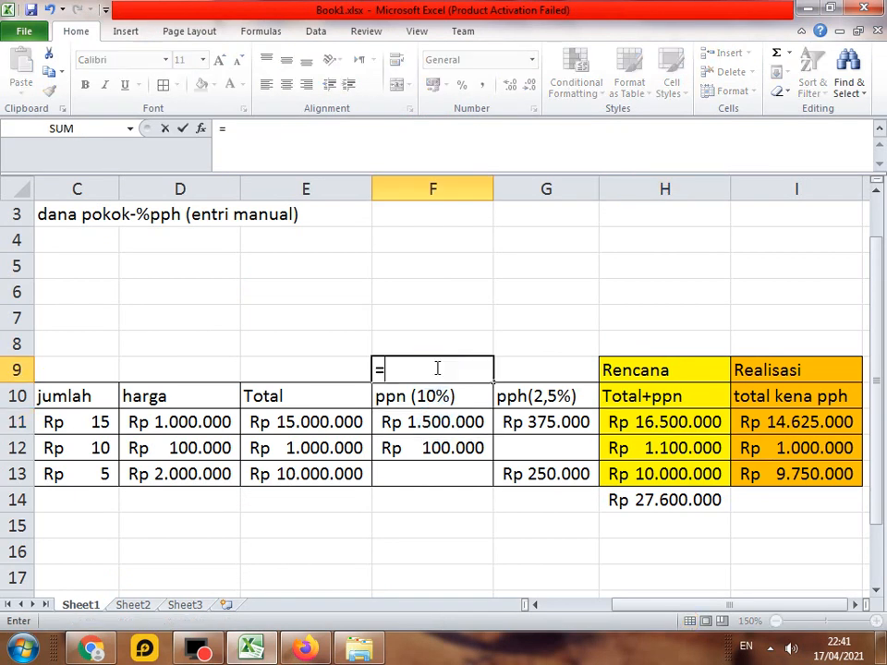
pyautogui.click(442, 418)
pyautogui.write('+')
pyautogui.click(533, 422)
pyautogui.press('Return')
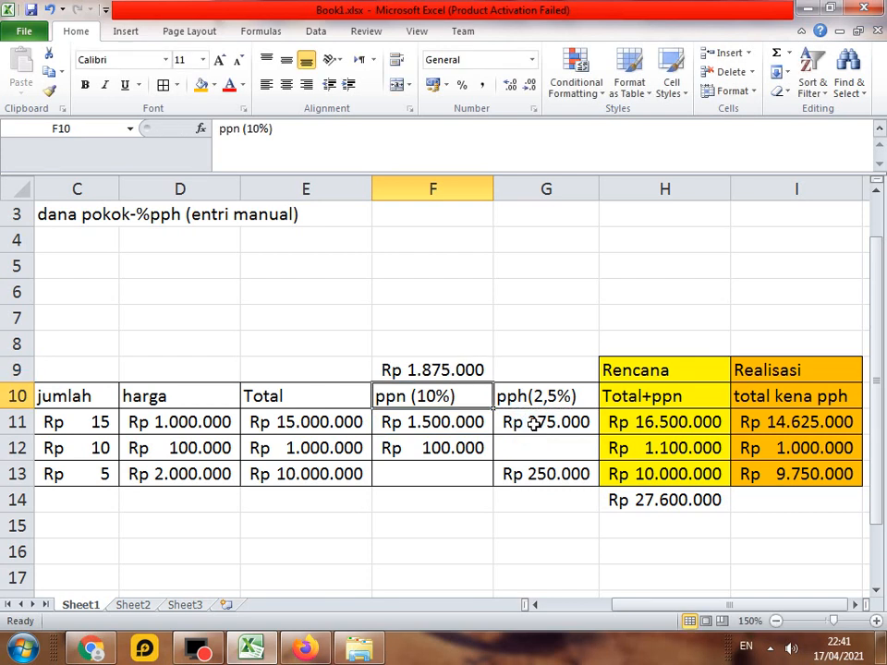
# Compare the Grand Total's Total with the computer row's Realisasi total kena pph in Excel, and save the expense note in Chrome
pyautogui.click(91, 647)
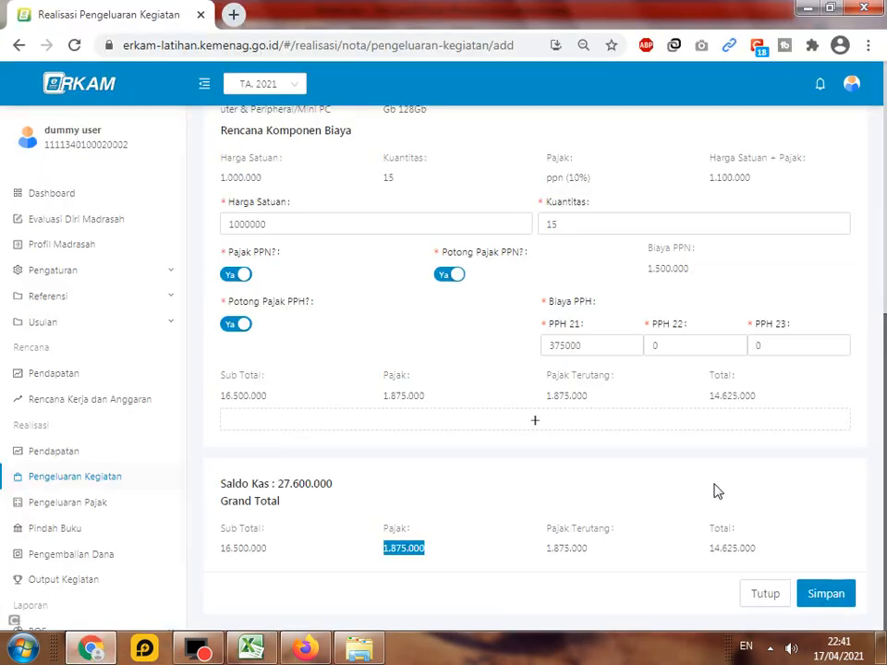
pyautogui.moveTo(706, 549); pyautogui.dragTo(770, 546)
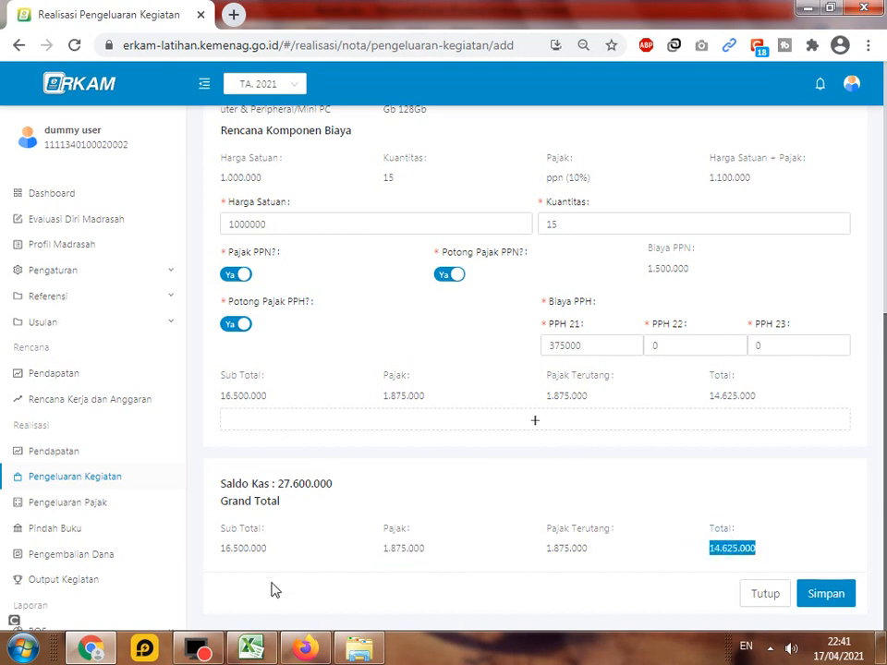
pyautogui.click(254, 648)
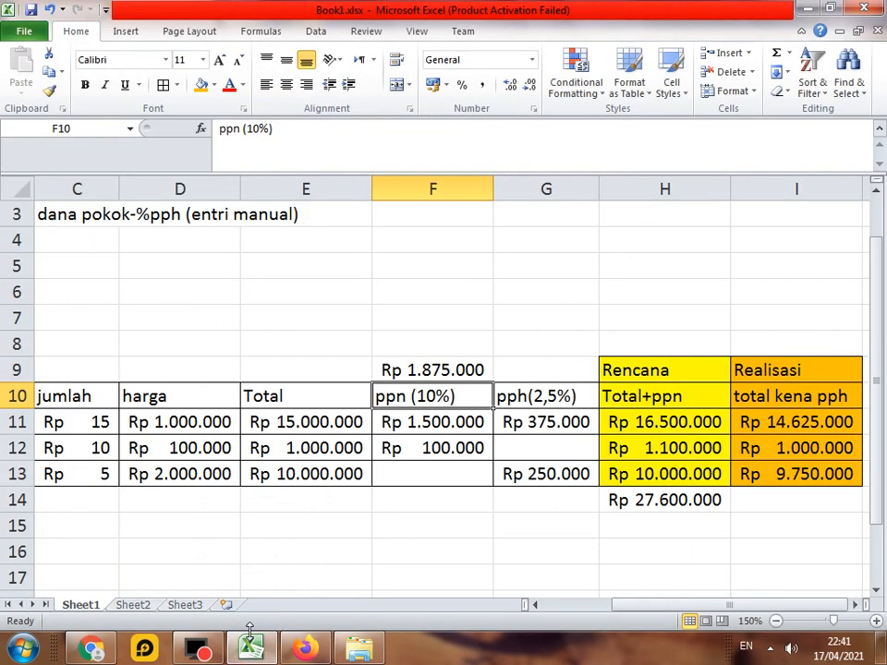
pyautogui.moveTo(257, 649)
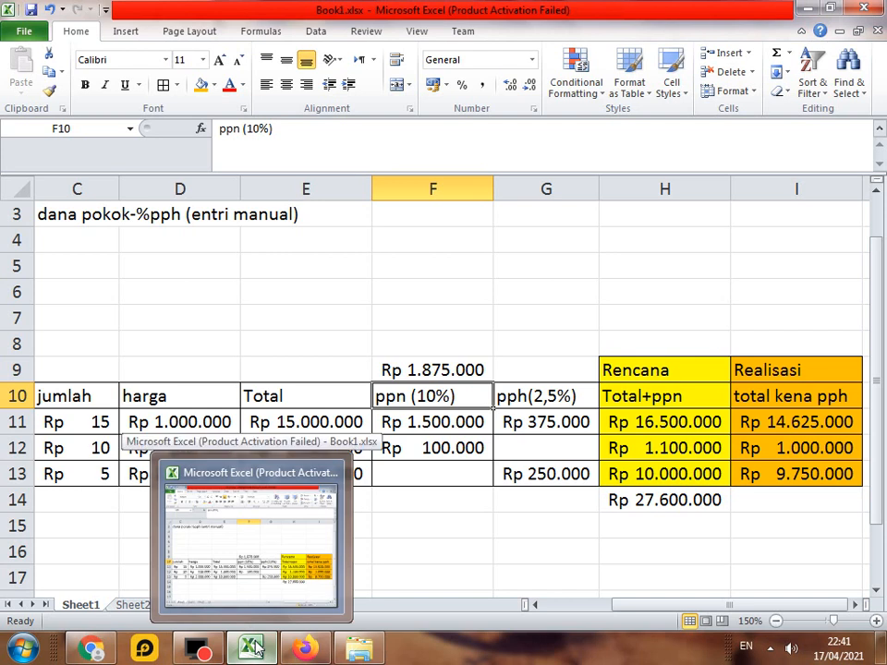
pyautogui.click(751, 424)
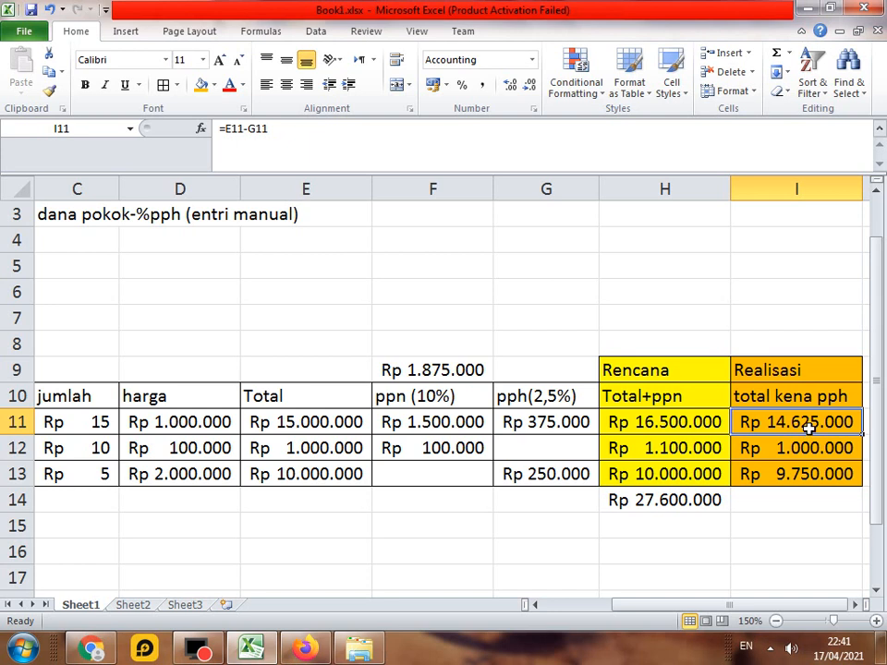
pyautogui.click(255, 649)
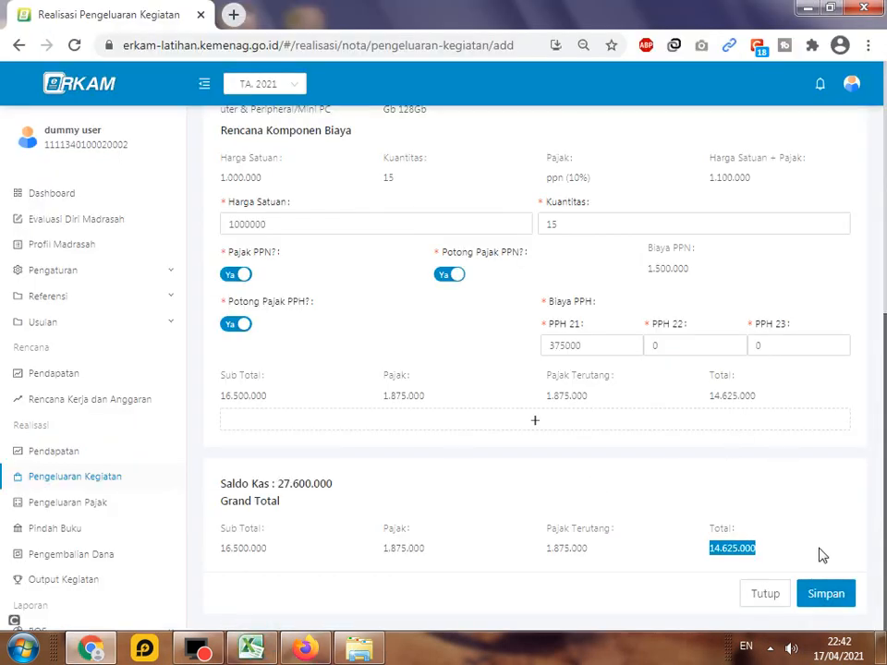
pyautogui.click(827, 596)
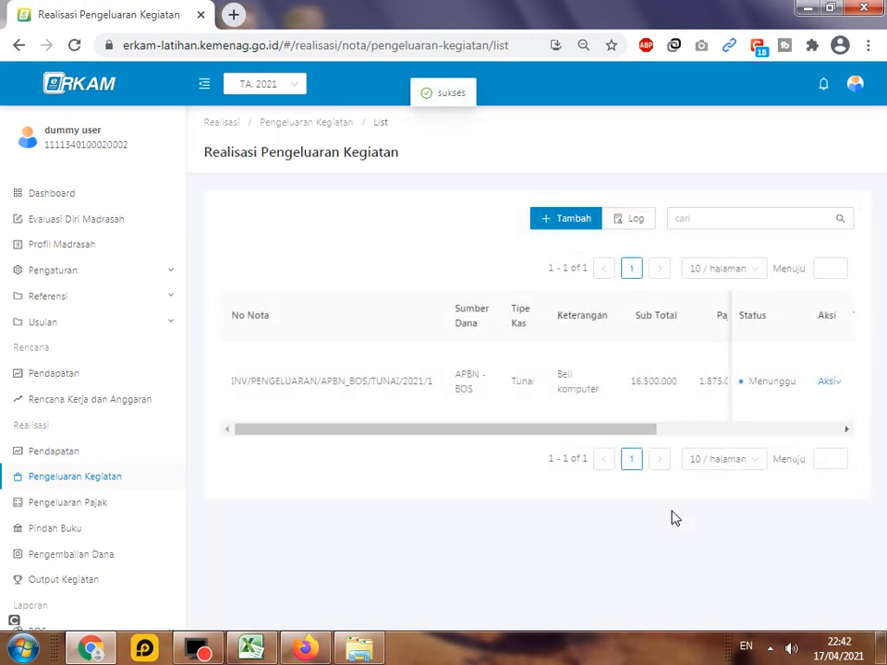
# Switch to Firefox, open the approval of the Beli komputer expense note, examine its totals and component tax columns, and close it without deciding
pyautogui.click(305, 647)
pyautogui.click(87, 451)
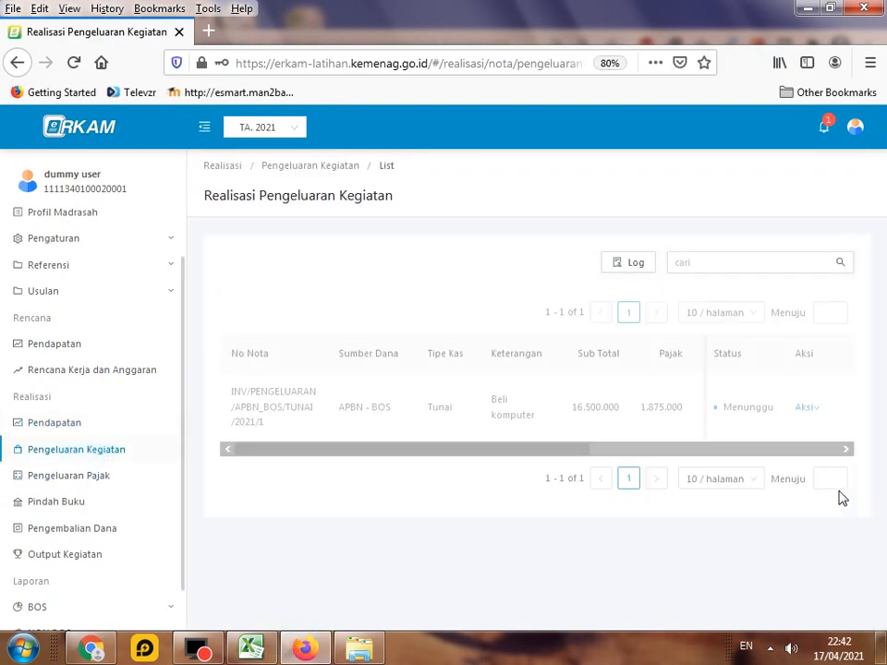
pyautogui.click(816, 430)
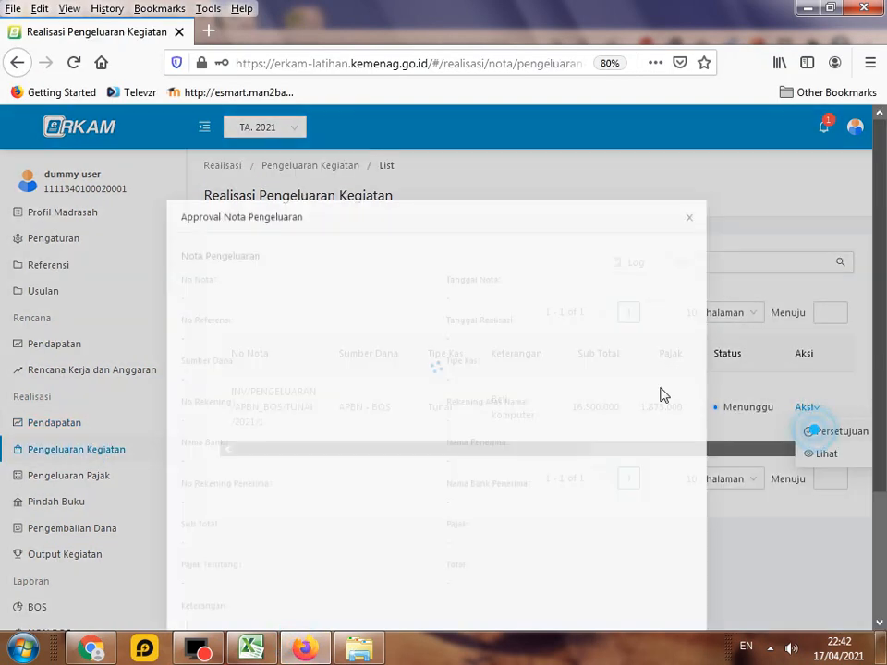
pyautogui.scroll(-5, 590, 445)
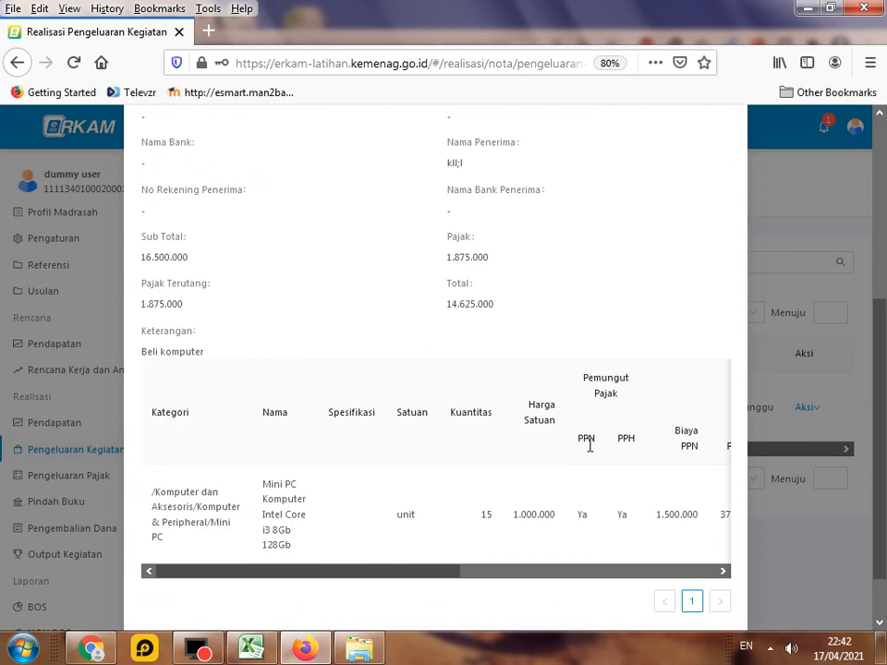
pyautogui.click(644, 575)
pyautogui.click(677, 571)
pyautogui.moveTo(709, 573); pyautogui.dragTo(504, 577)
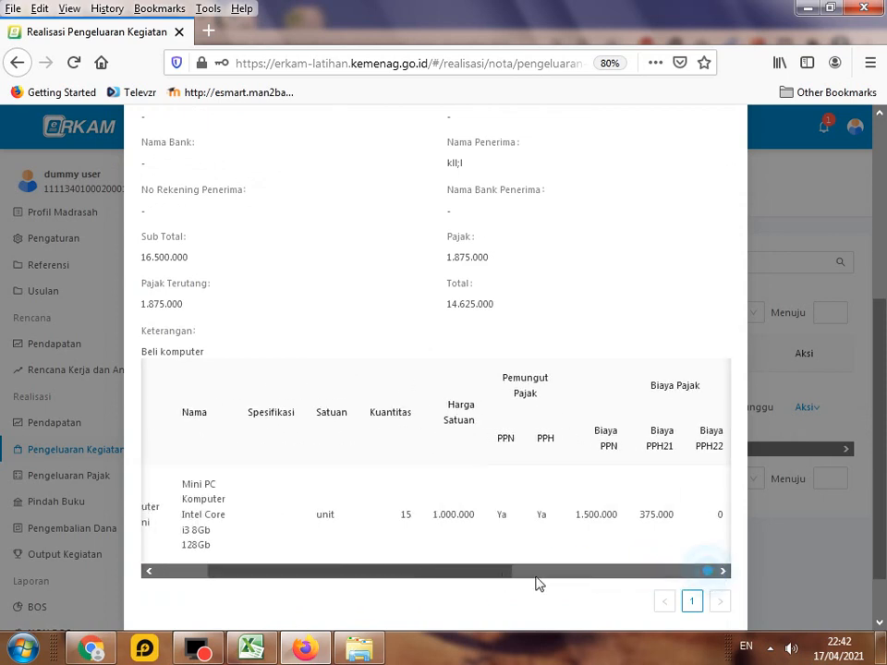
pyautogui.scroll(3, 769, 315)
pyautogui.scroll(2, 767, 314)
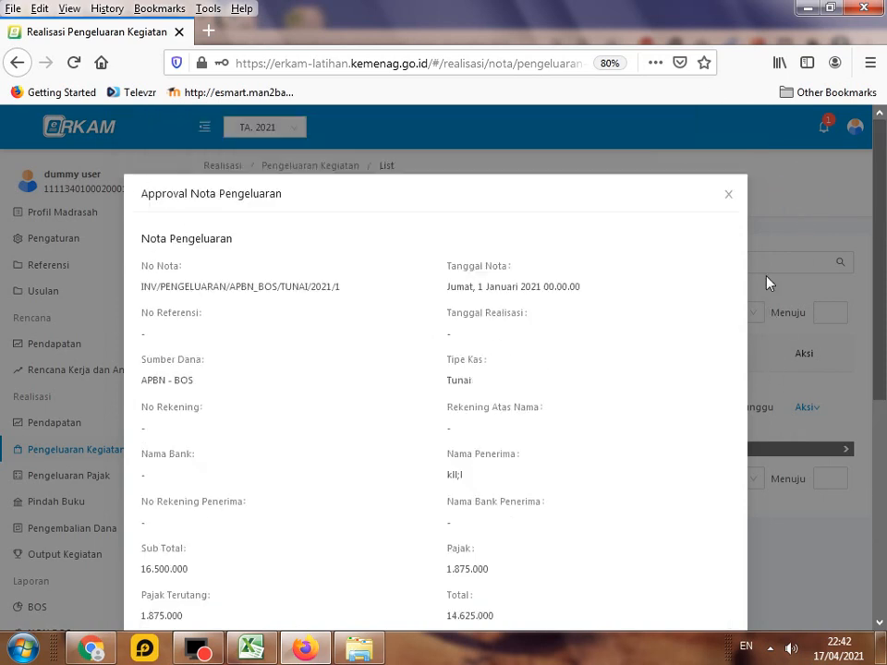
pyautogui.click(745, 193)
# Check which actions Chrome offers for the Beli komputer note, and return to Firefox
pyautogui.click(305, 650)
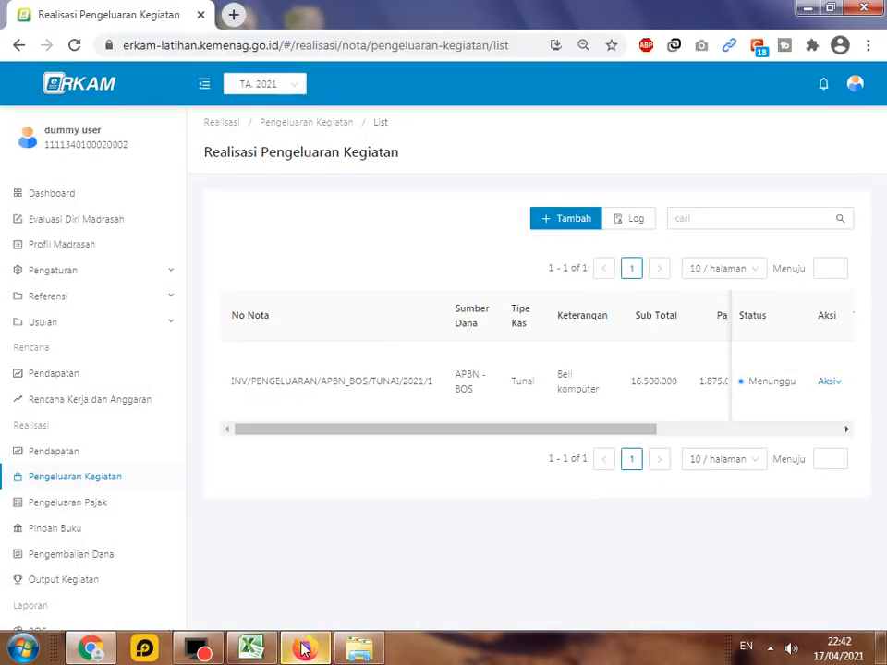
pyautogui.moveTo(832, 387)
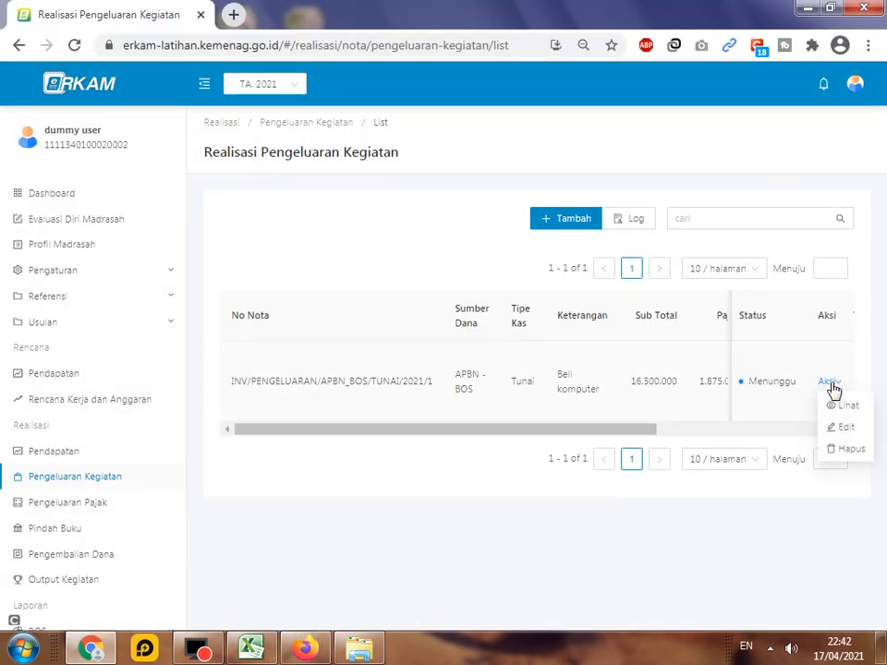
pyautogui.hotkey('alt', 'Tab')
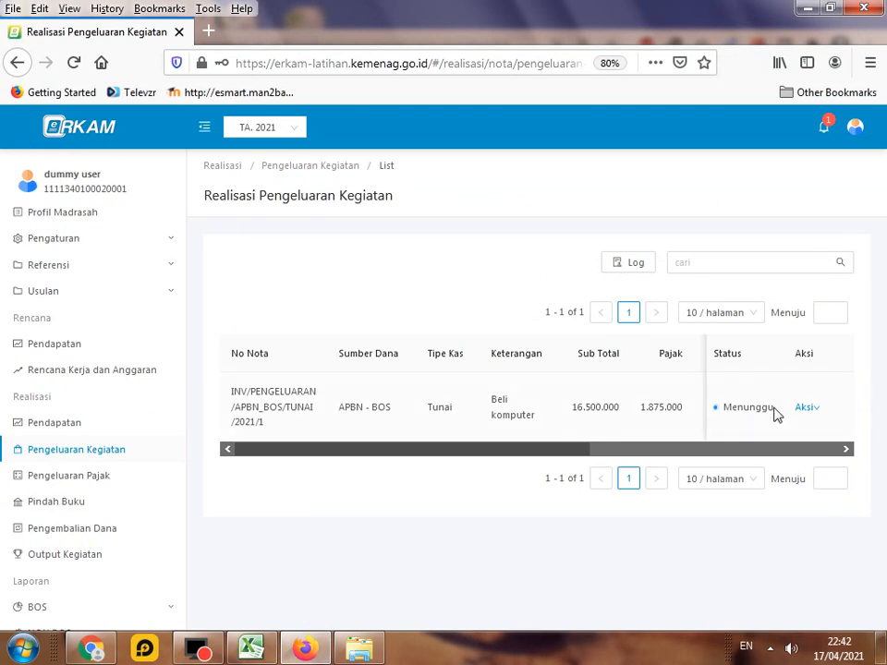
# Review and approve the Beli komputer expense note in the activity expense list
pyautogui.click(804, 404)
pyautogui.click(821, 432)
pyautogui.scroll(-4, 692, 467)
pyautogui.scroll(-2, 692, 466)
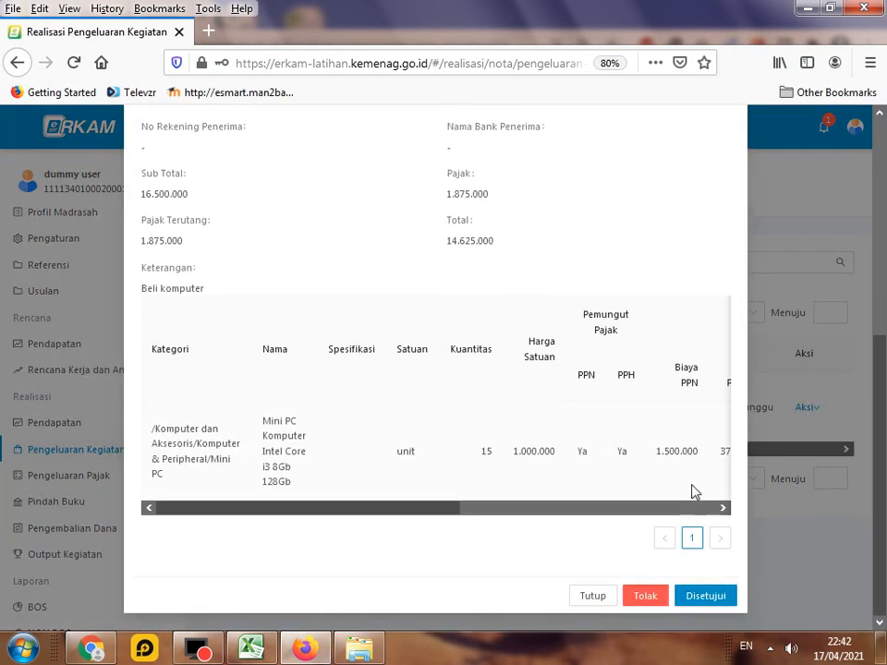
pyautogui.click(712, 596)
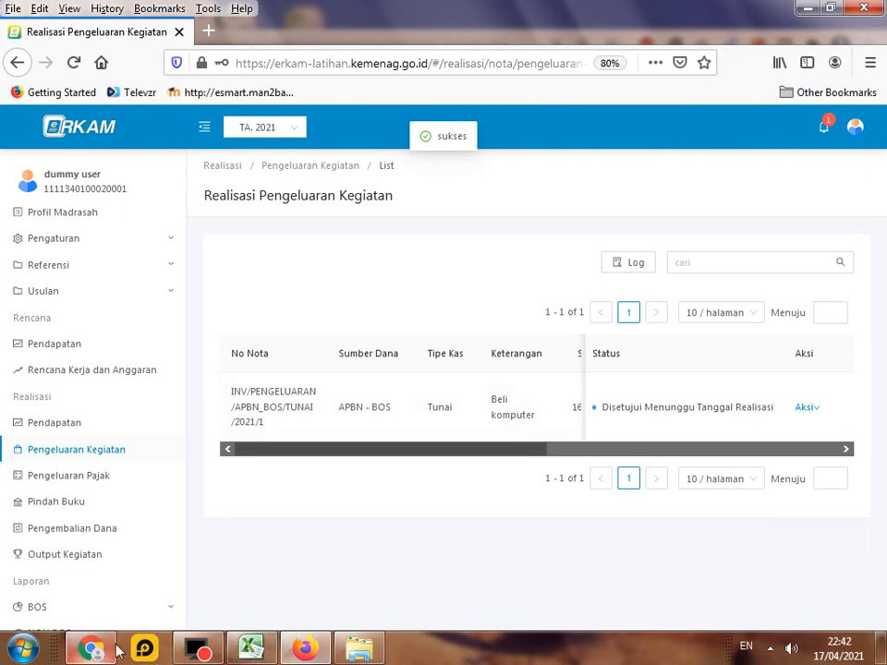
pyautogui.click(92, 648)
pyautogui.click(827, 385)
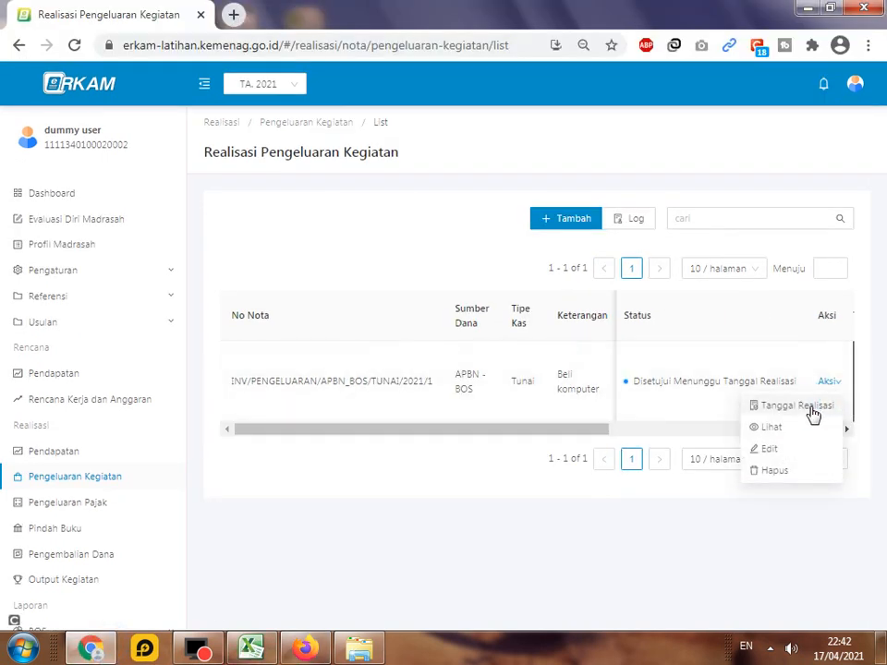
pyautogui.click(762, 406)
pyautogui.click(404, 227)
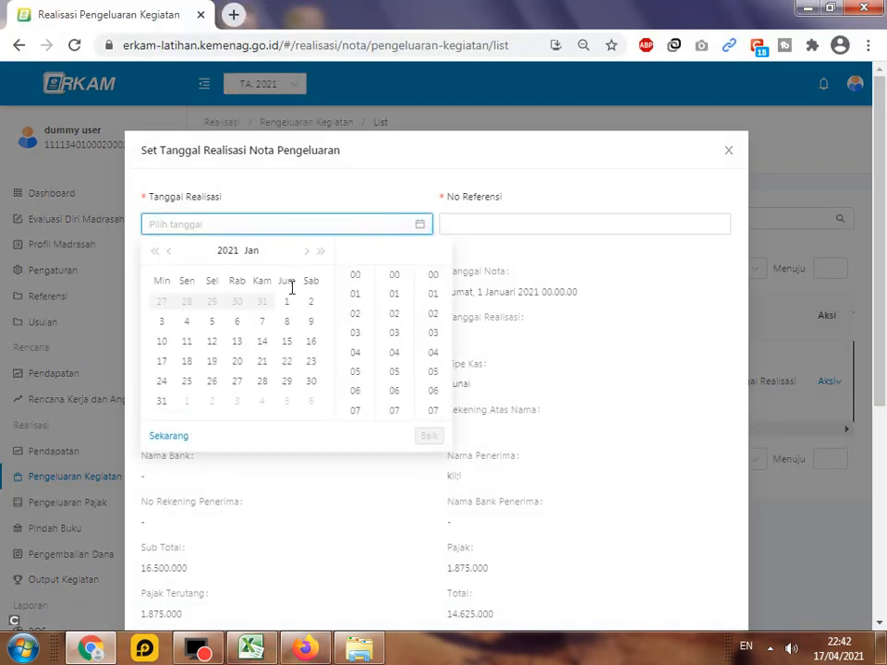
pyautogui.click(287, 301)
pyautogui.click(518, 224)
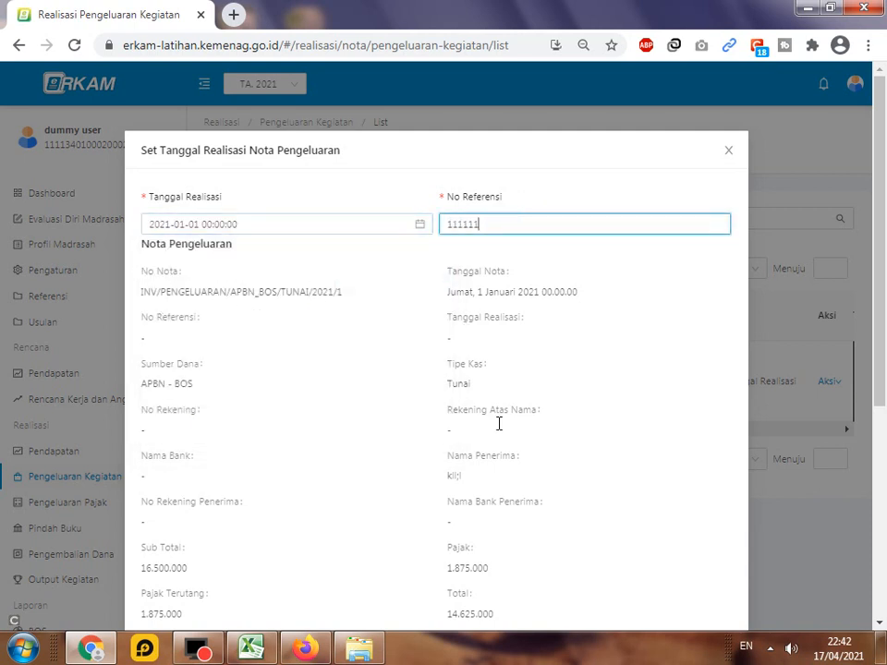
pyautogui.scroll(-4, 554, 462)
pyautogui.click(710, 596)
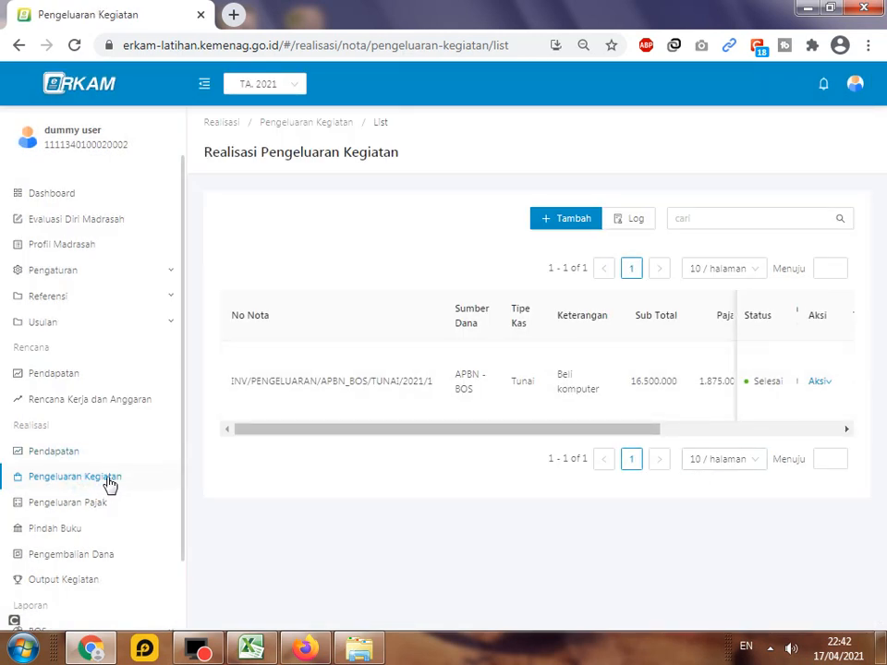
# Start a new activity expense note, review the Beli Face sheald row and its PPN label in Excel, and return to Chrome
pyautogui.click(570, 218)
pyautogui.hotkey('alt', 'Tab')
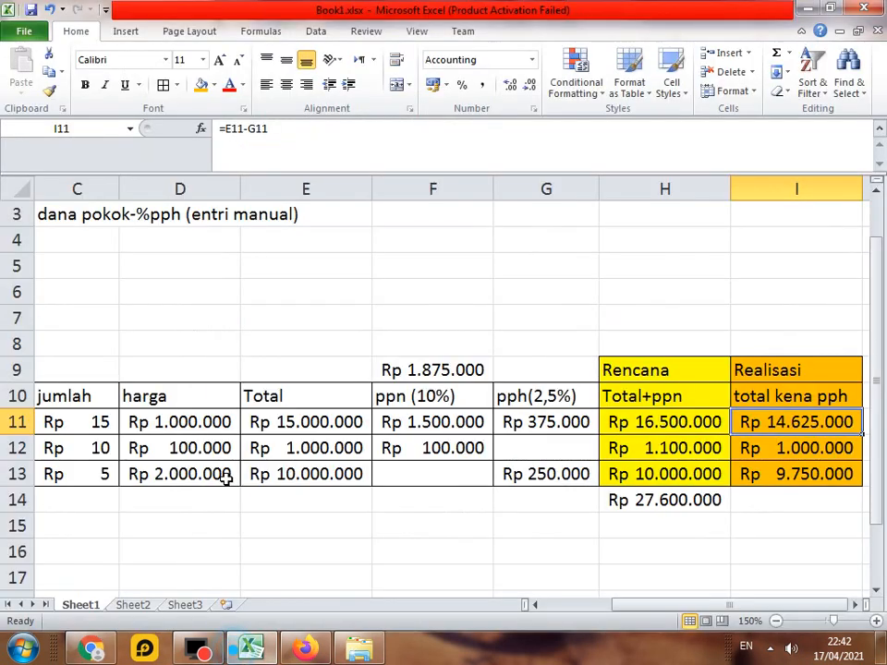
pyautogui.moveTo(647, 611); pyautogui.dragTo(562, 614)
pyautogui.moveTo(72, 447); pyautogui.dragTo(733, 444)
pyautogui.click(95, 452)
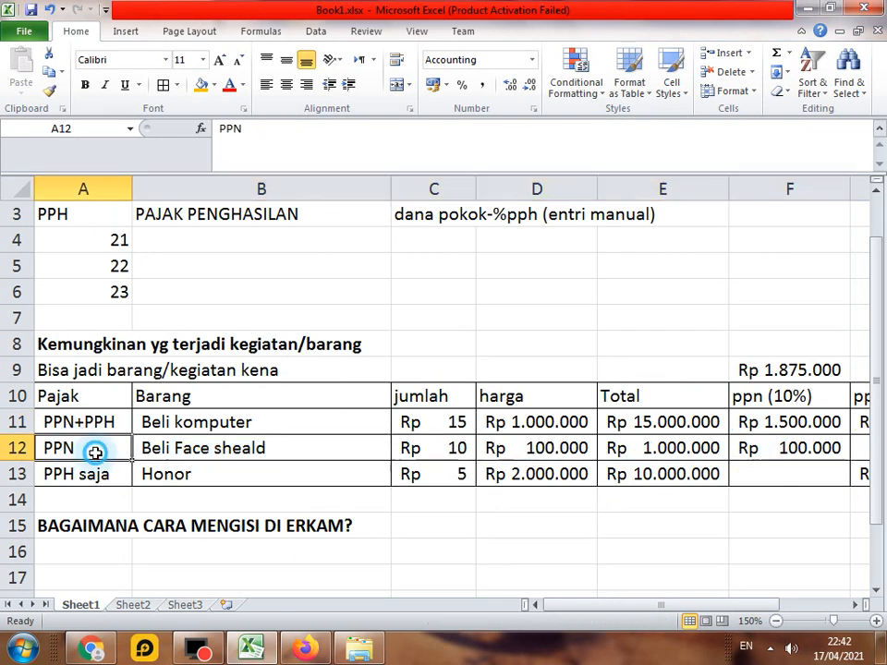
pyautogui.click(91, 650)
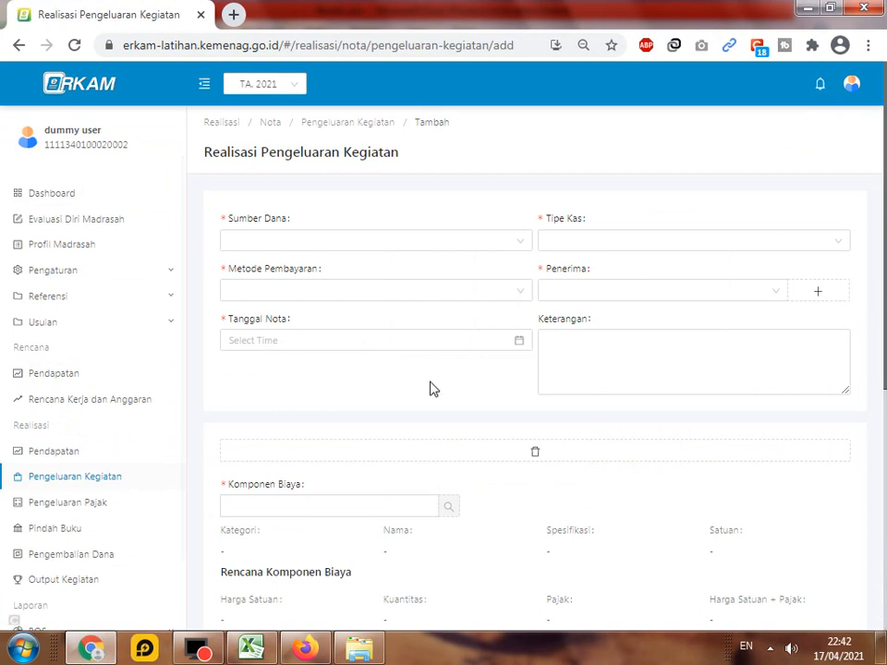
pyautogui.click(528, 238)
pyautogui.click(353, 269)
pyautogui.click(743, 242)
pyautogui.click(573, 269)
pyautogui.click(523, 291)
pyautogui.click(346, 317)
pyautogui.click(652, 288)
pyautogui.click(570, 317)
pyautogui.click(398, 341)
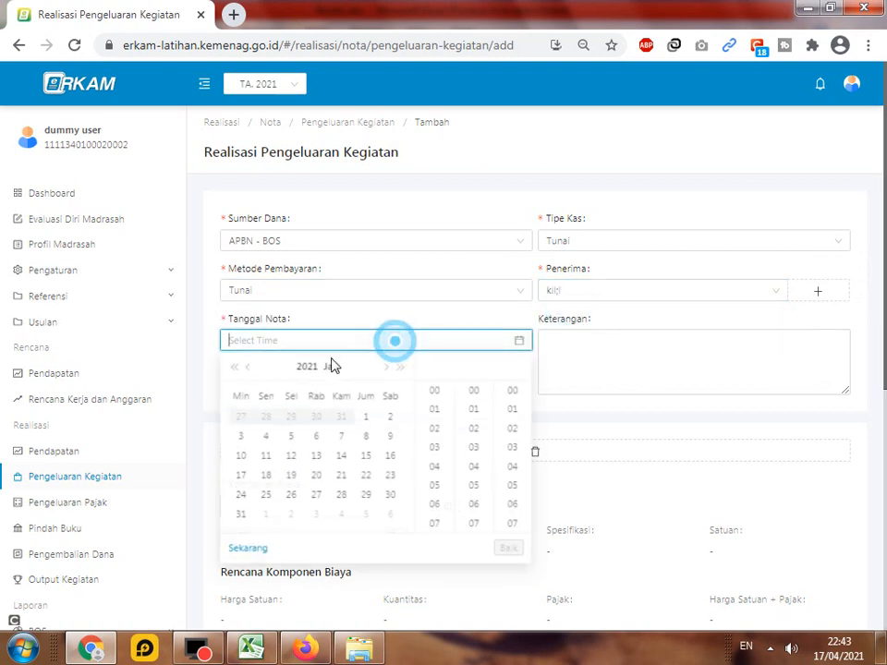
pyautogui.click(366, 418)
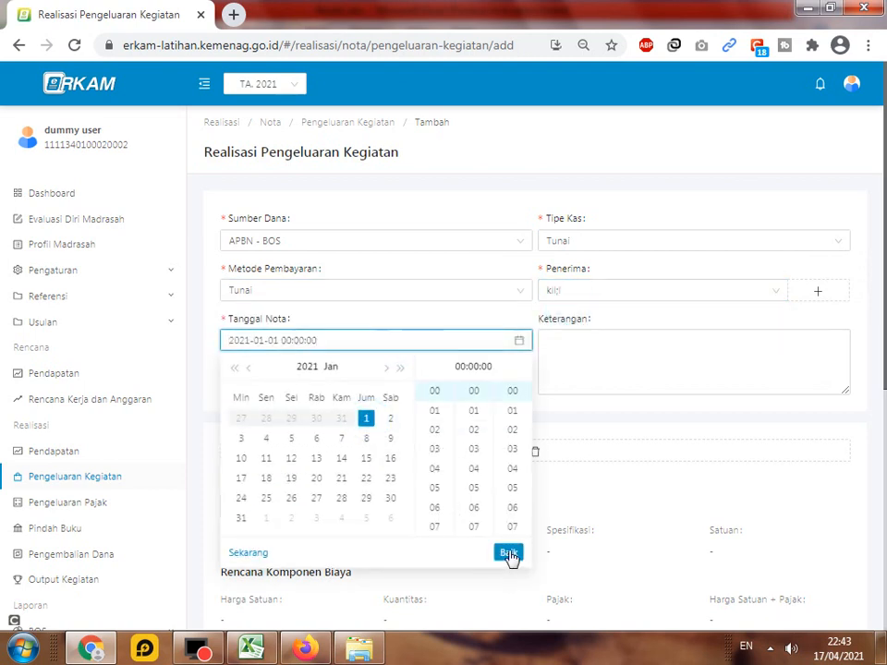
pyautogui.click(510, 556)
# Copy "Beli Face sheald" from Excel cell B12 into the note's Keterangan in Chrome
pyautogui.click(620, 356)
pyautogui.click(252, 647)
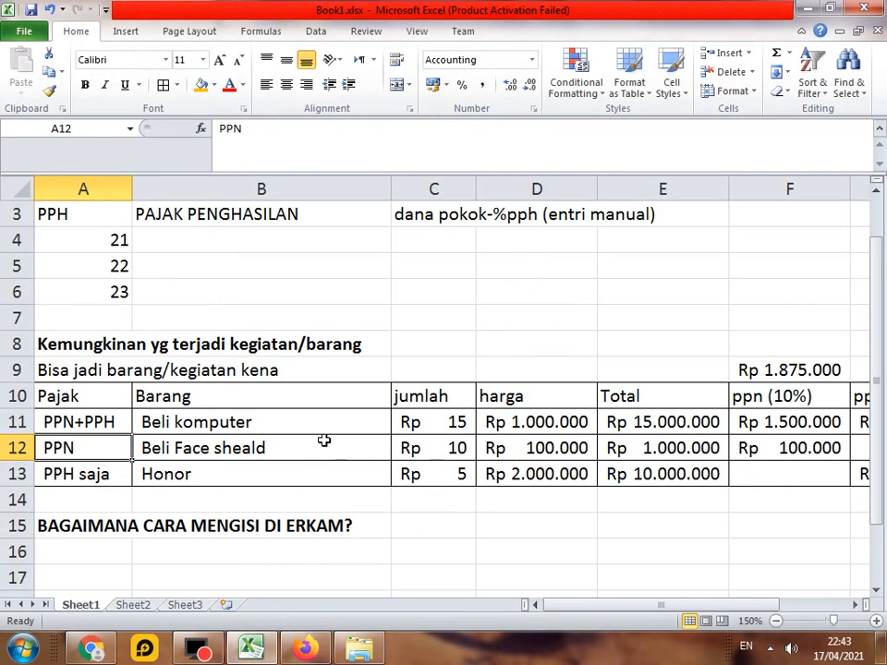
pyautogui.rightClick(245, 447)
pyautogui.click(292, 170)
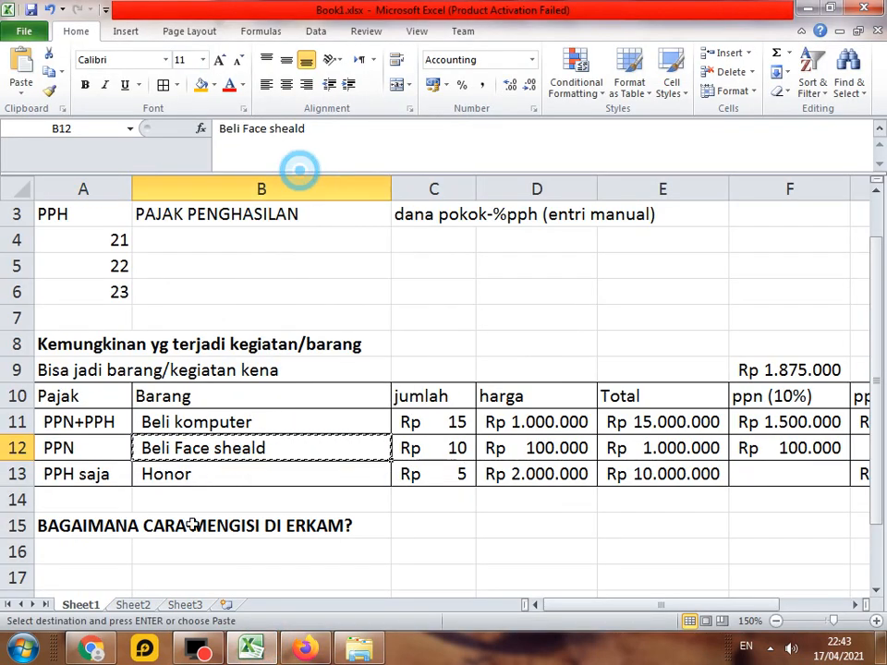
pyautogui.click(92, 648)
pyautogui.rightClick(577, 350)
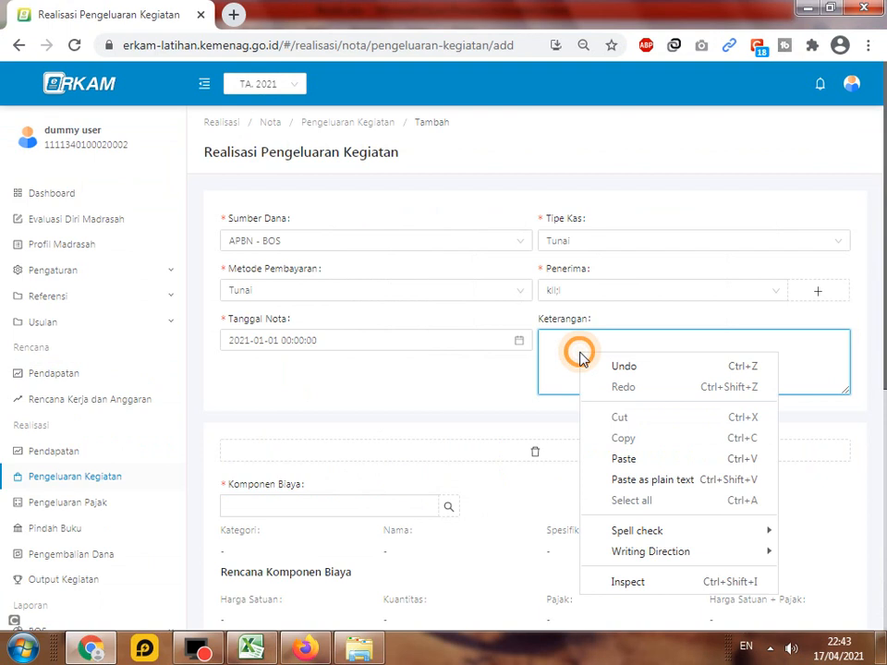
pyautogui.click(618, 455)
# Choose the Face shield dalam penanganan COVID component under PENGEMBANGAN STANDAR PROSES, Pengelolaan Kegiatan Belajar Mengajar, Pelaksanaan kegiatan belajar-mengajar
pyautogui.scroll(-2, 465, 487)
pyautogui.click(449, 336)
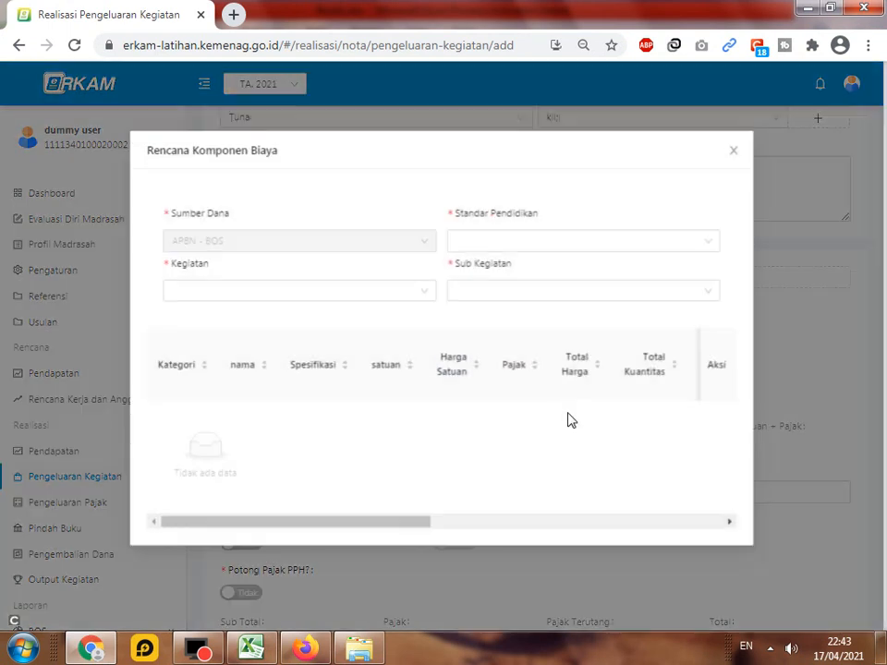
pyautogui.click(496, 243)
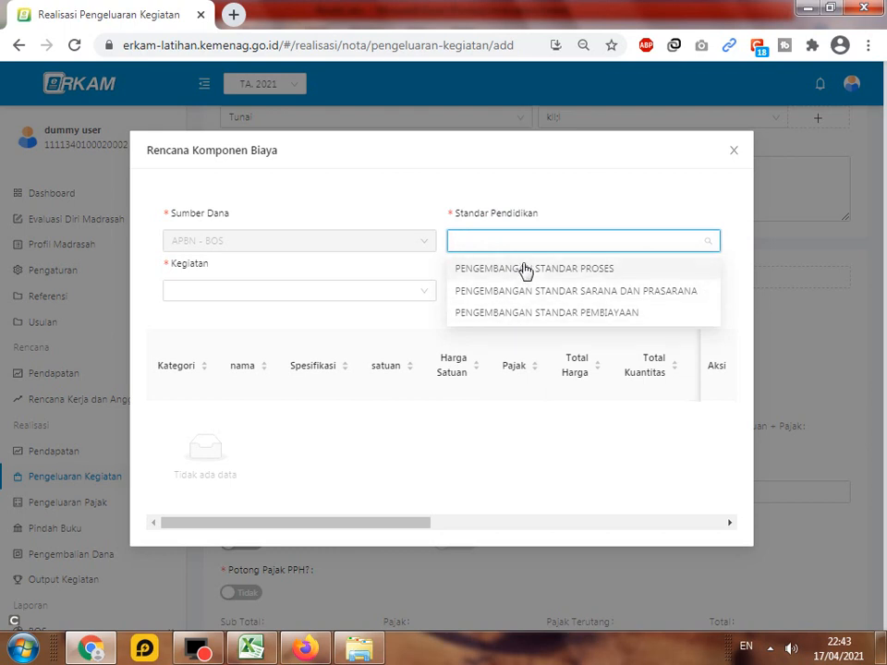
pyautogui.click(524, 269)
pyautogui.click(412, 292)
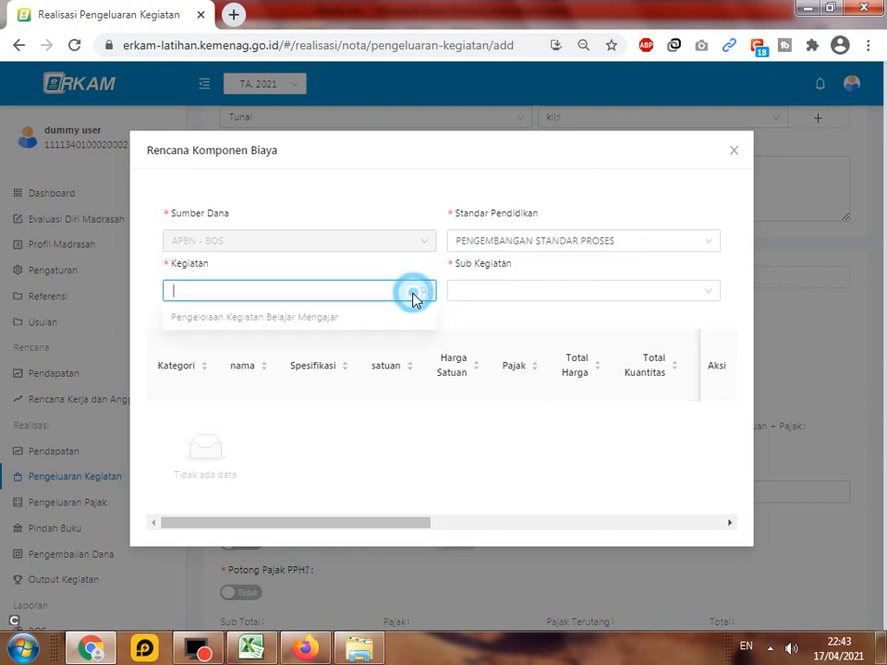
pyautogui.click(301, 333)
pyautogui.click(513, 292)
pyautogui.click(502, 317)
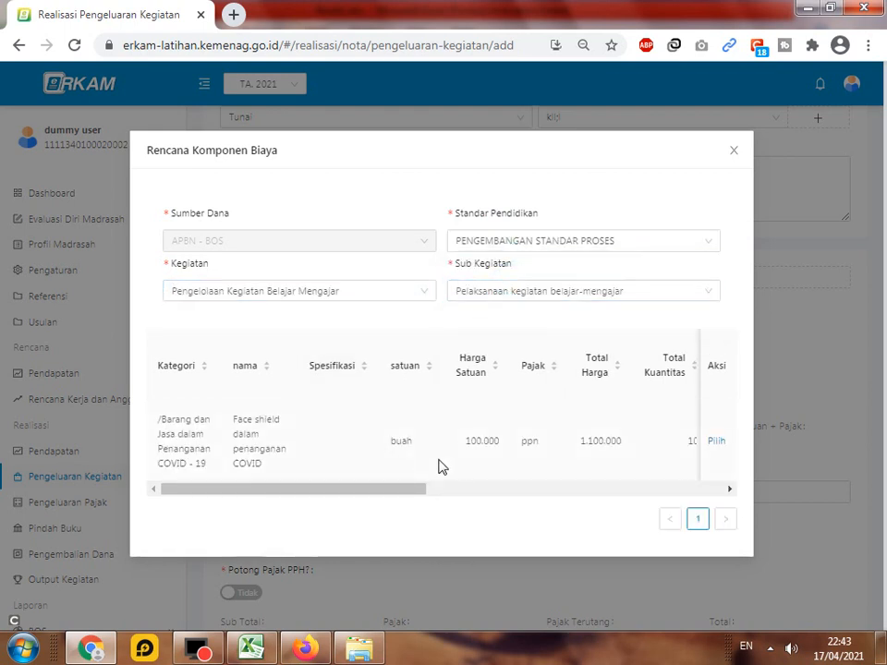
pyautogui.click(719, 443)
# Set the face shield component's Harga Satuan to 100000 and Kuantitas to 10
pyautogui.scroll(-2, 730, 305)
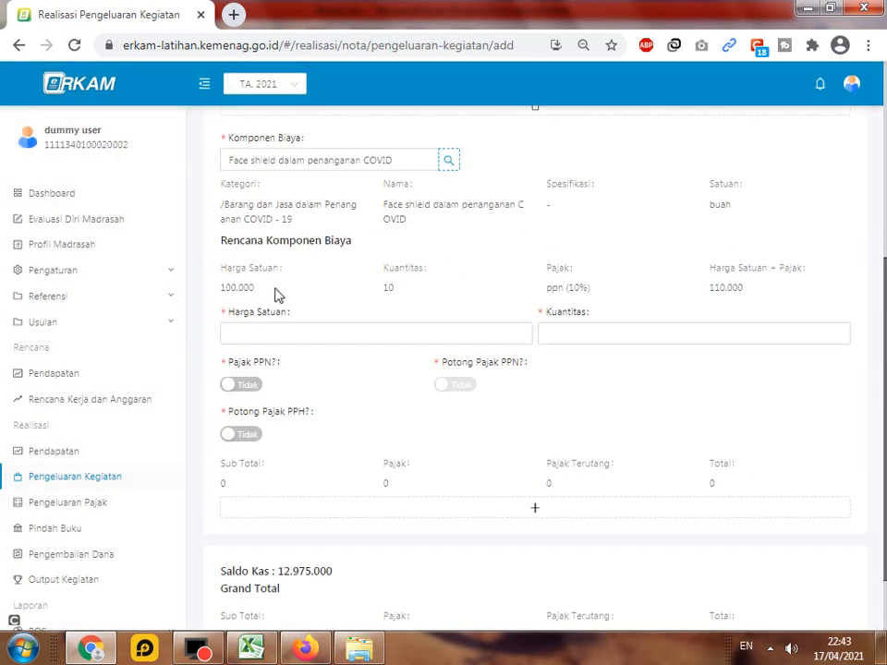
pyautogui.click(264, 333)
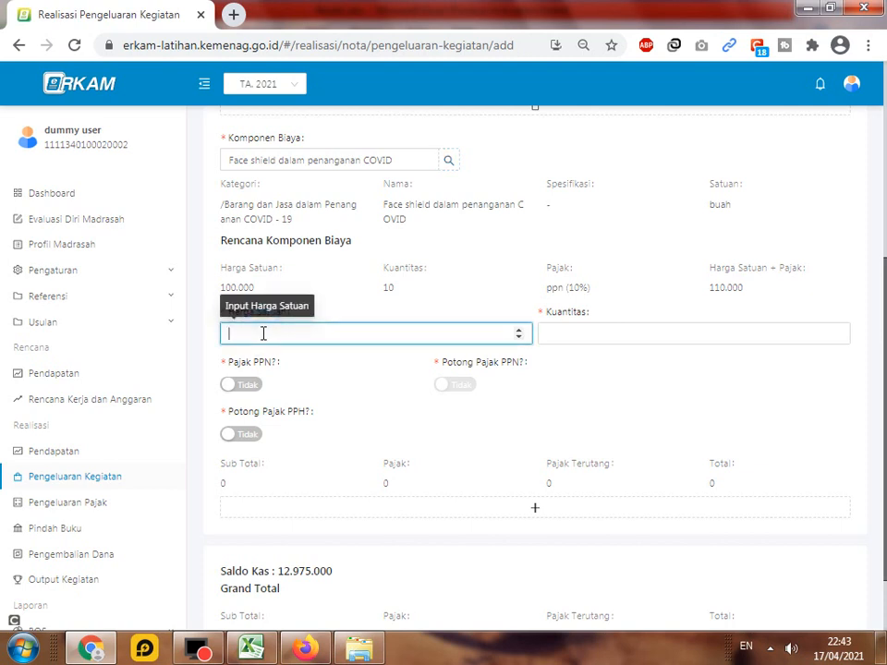
pyautogui.write('100000')
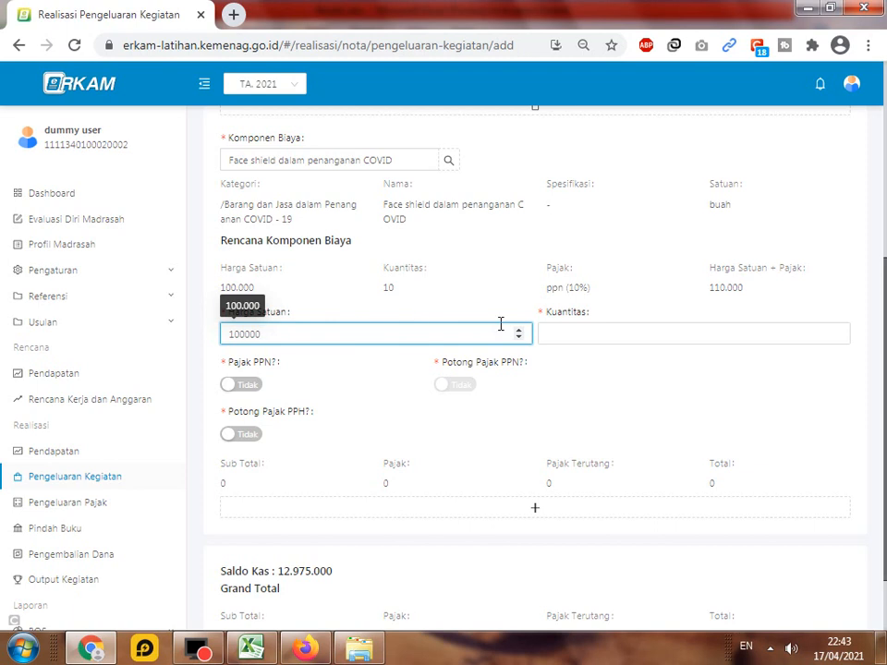
pyautogui.click(574, 328)
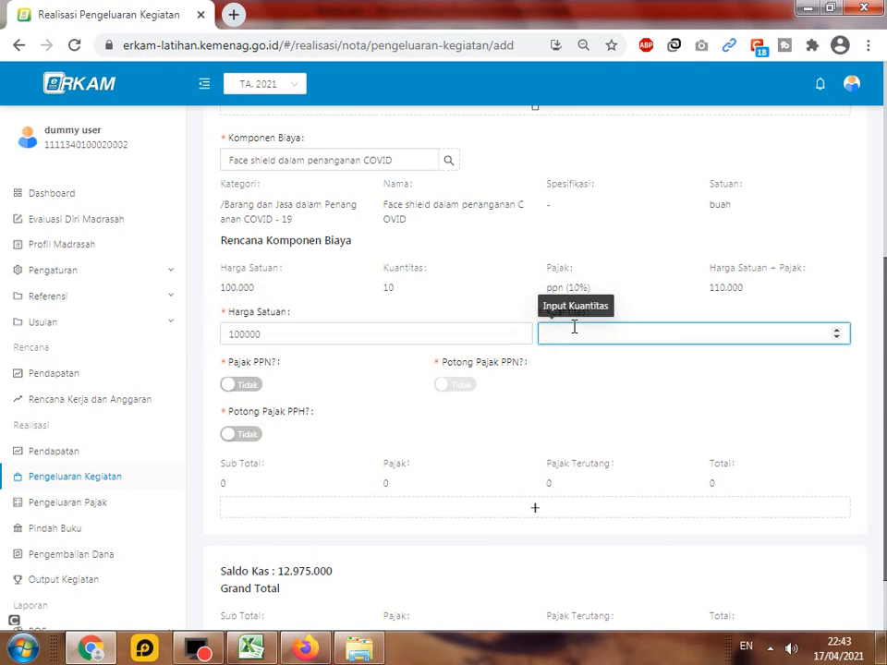
pyautogui.write('10')
pyautogui.click(594, 387)
# Compare the face shield component's Total with the Beli Face sheald row's harga and Total in Excel, and check that row's ppn (10%)
pyautogui.moveTo(764, 479); pyautogui.dragTo(710, 462)
pyautogui.click(255, 650)
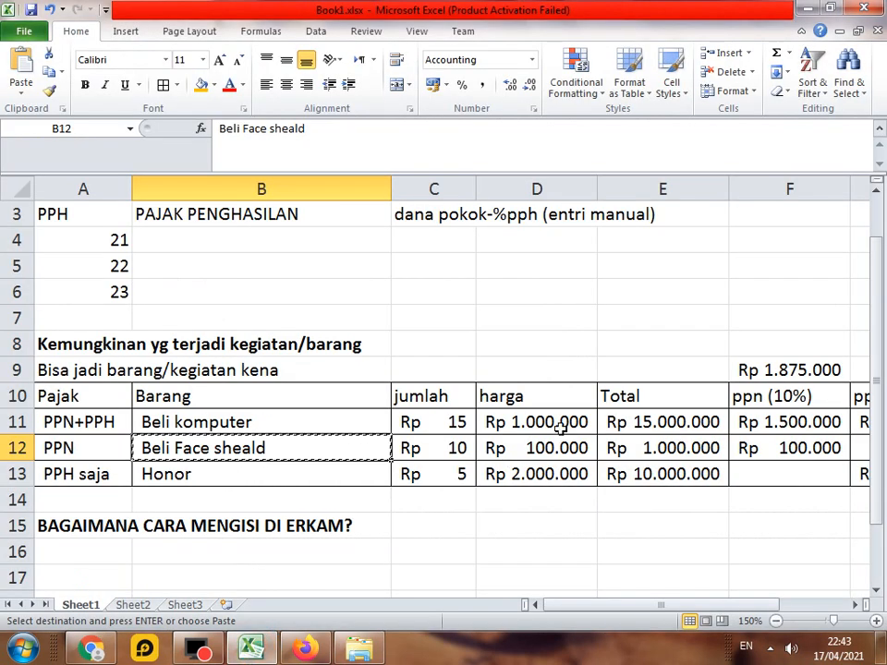
pyautogui.click(503, 447)
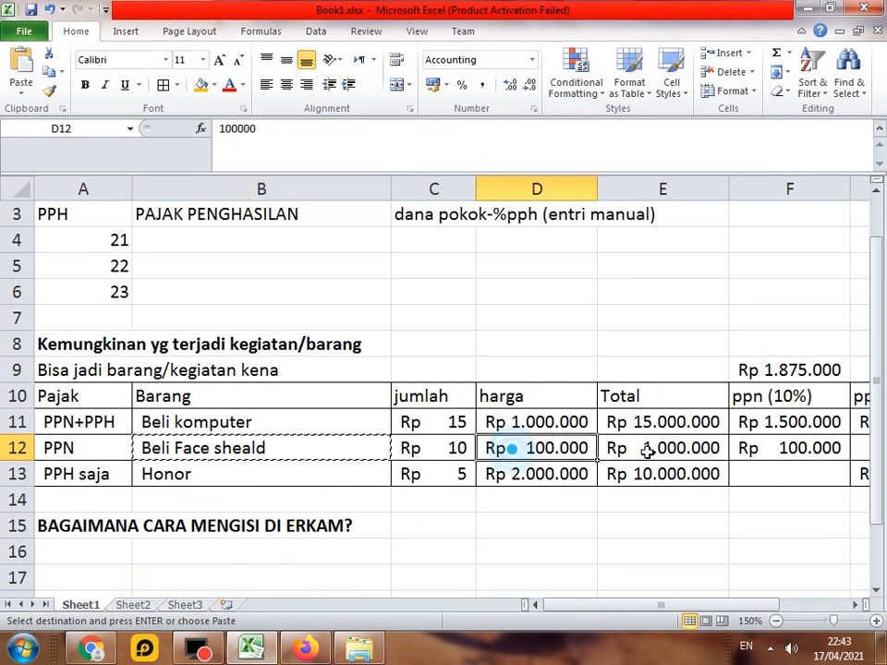
pyautogui.click(646, 449)
pyautogui.click(91, 649)
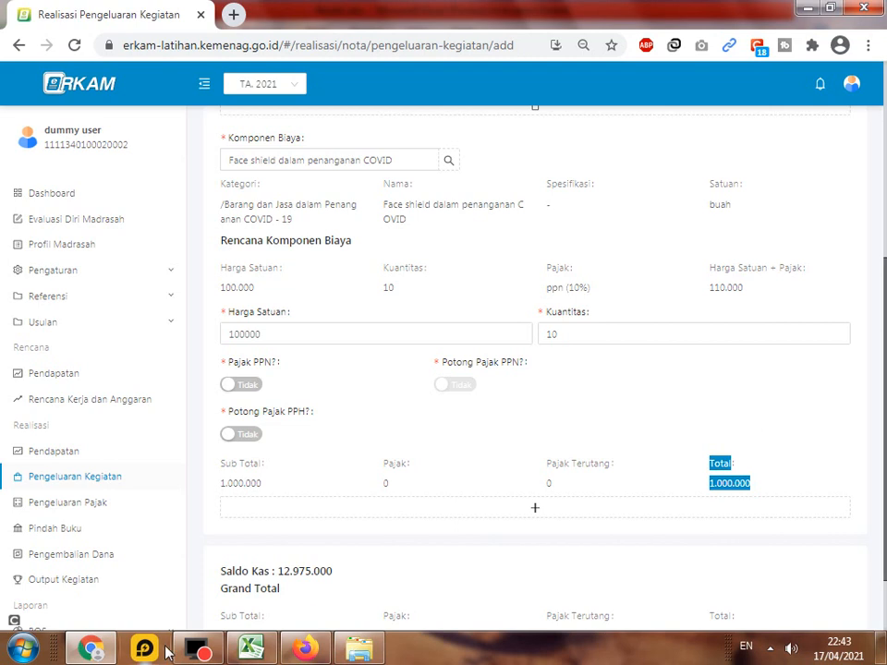
pyautogui.click(252, 649)
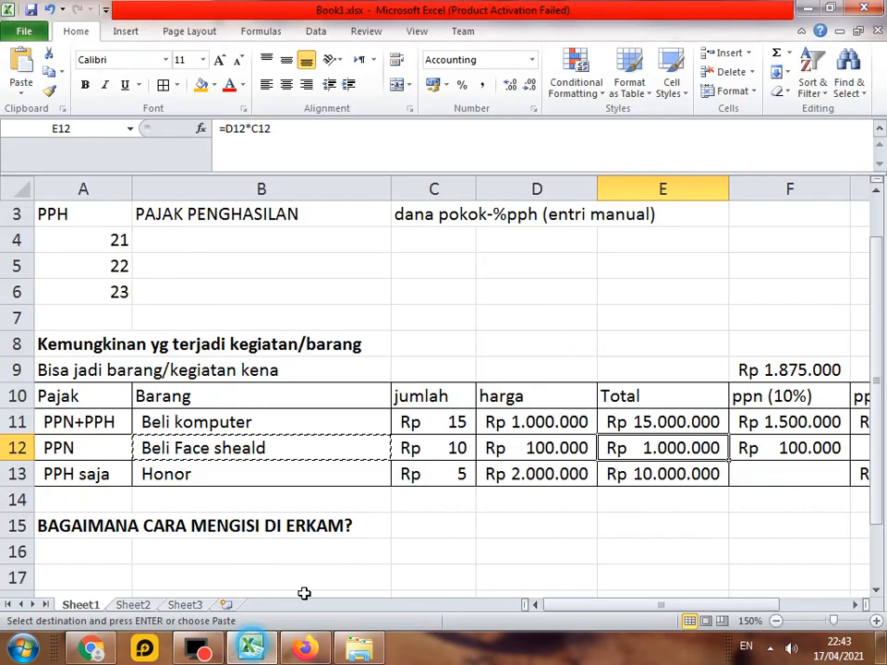
pyautogui.click(787, 443)
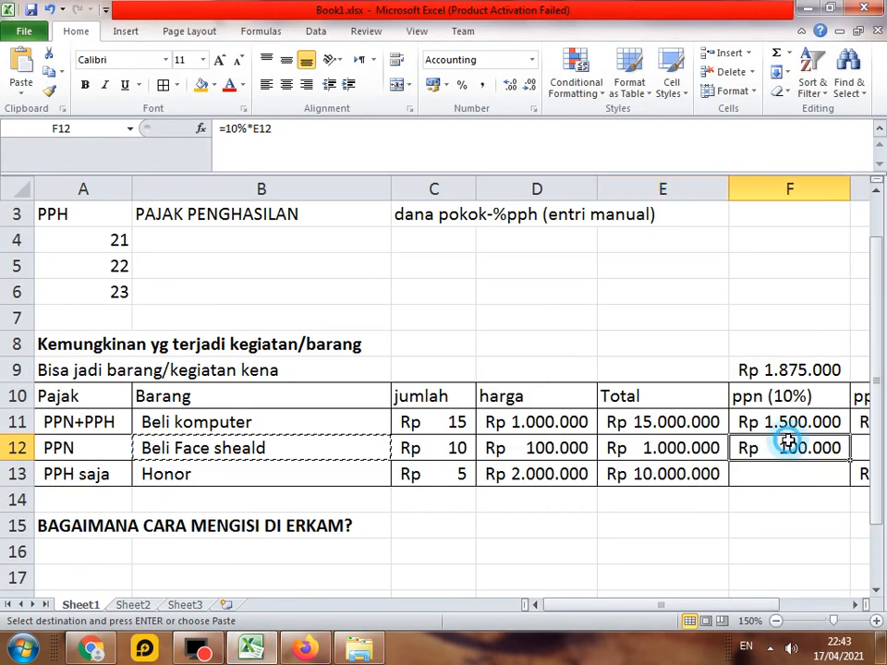
# In Chrome, enable both Pajak PPN and Potong Pajak PPN for the face shield component
pyautogui.click(109, 653)
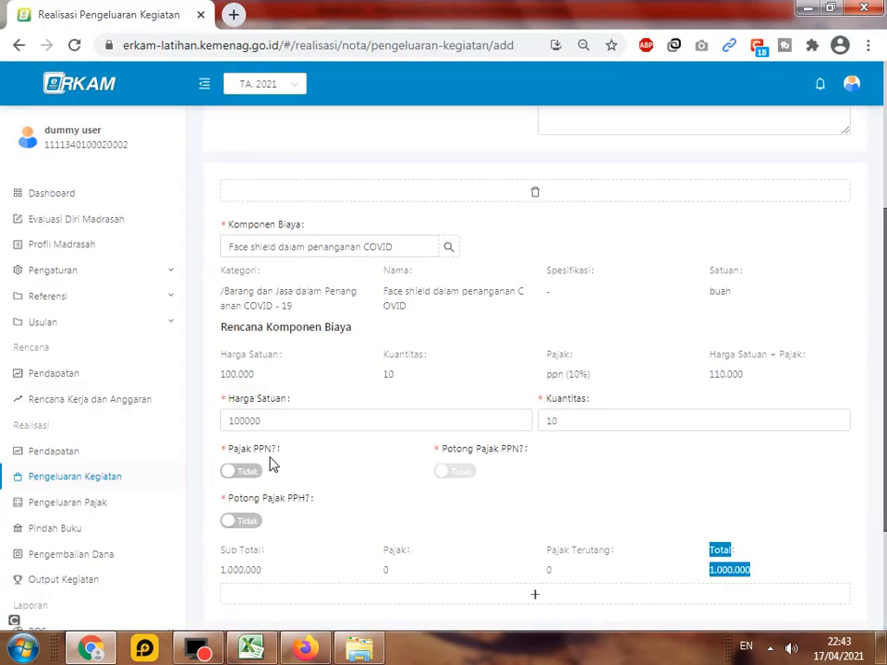
pyautogui.click(242, 471)
pyautogui.click(727, 480)
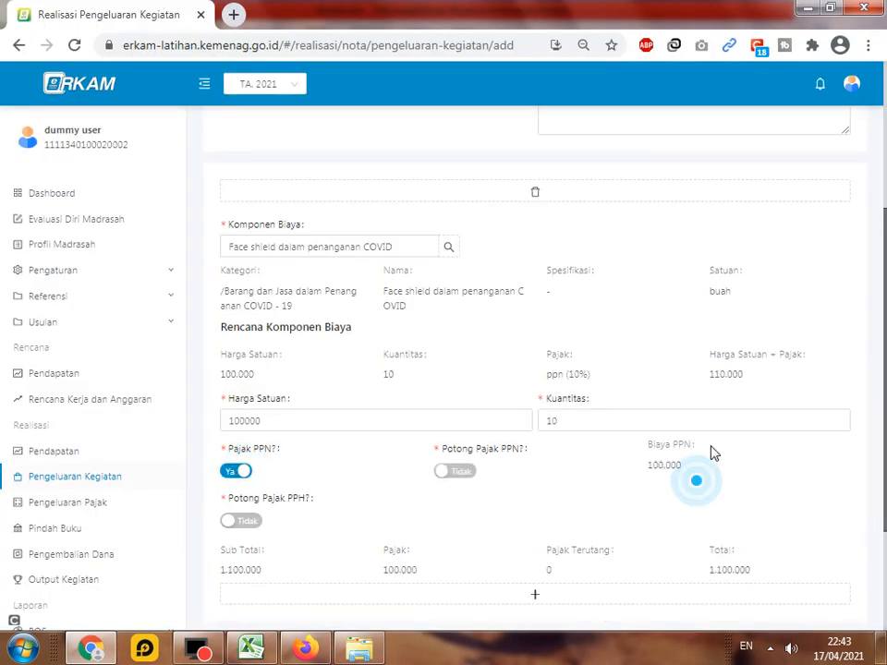
pyautogui.scroll(-1, 712, 453)
pyautogui.moveTo(708, 481); pyautogui.dragTo(763, 486)
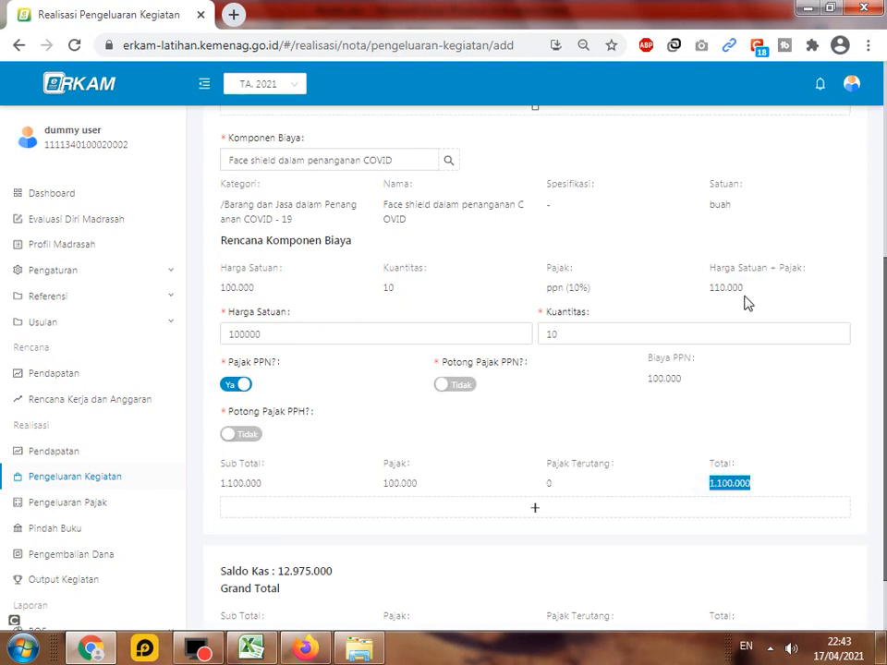
pyautogui.click(462, 383)
pyautogui.scroll(-2, 767, 432)
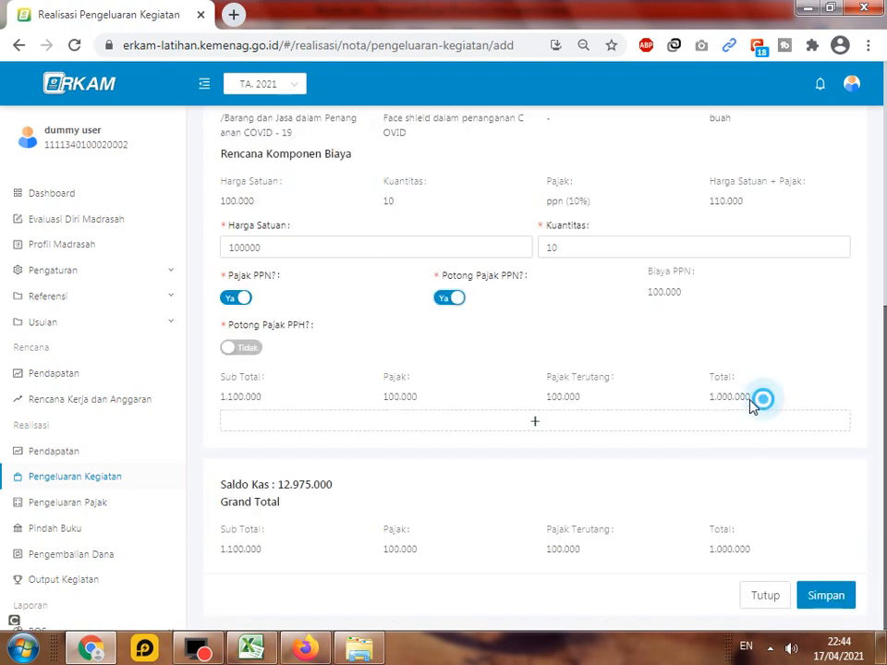
# Compare the face shield note's Sub Total, Pajak, Pajak Terutang and Total with the Beli Face sheald row's Rencana and Realisasi amounts in Excel
pyautogui.moveTo(765, 406); pyautogui.dragTo(669, 406)
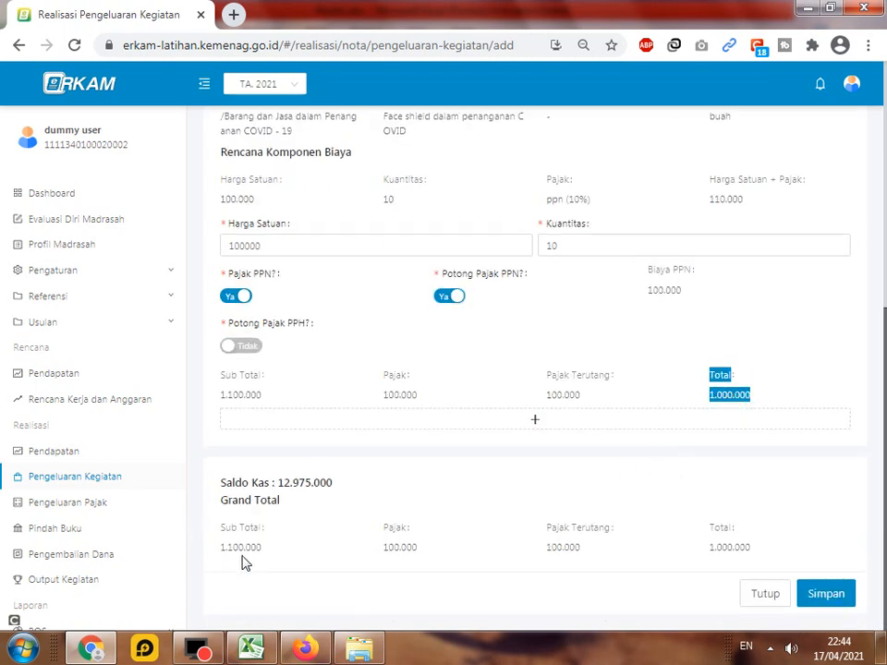
pyautogui.moveTo(222, 553); pyautogui.dragTo(269, 552)
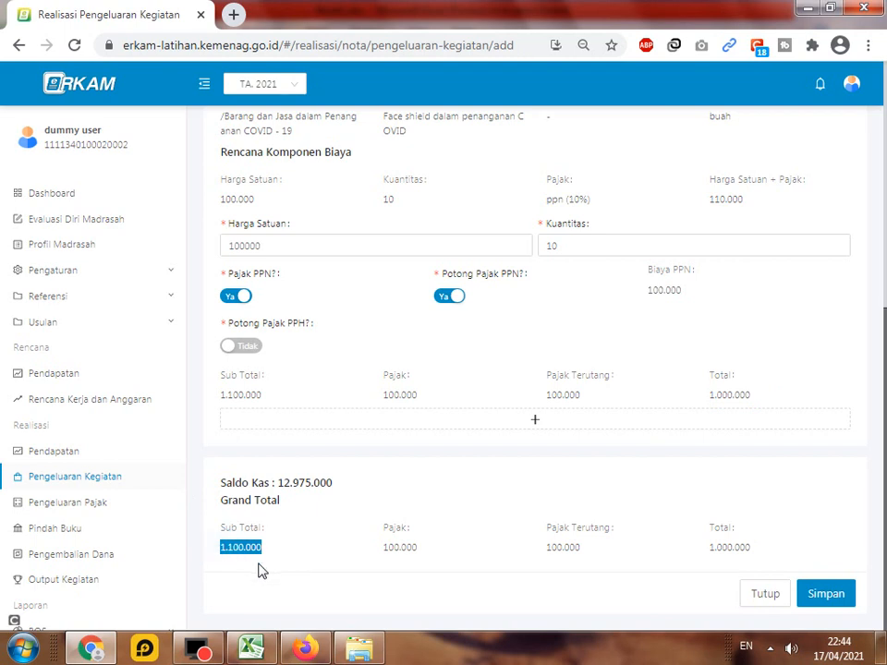
pyautogui.click(255, 645)
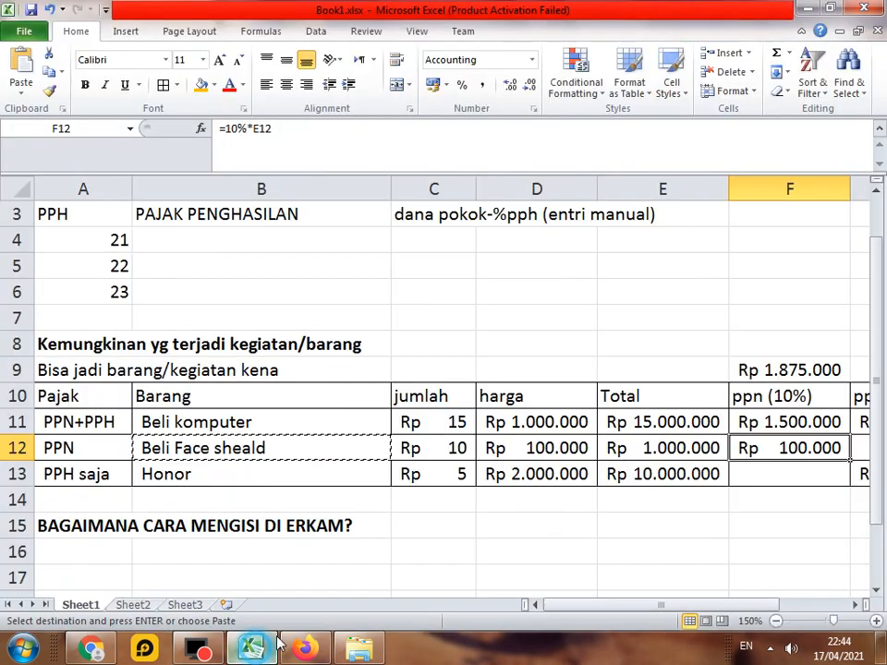
pyautogui.moveTo(669, 607); pyautogui.dragTo(771, 608)
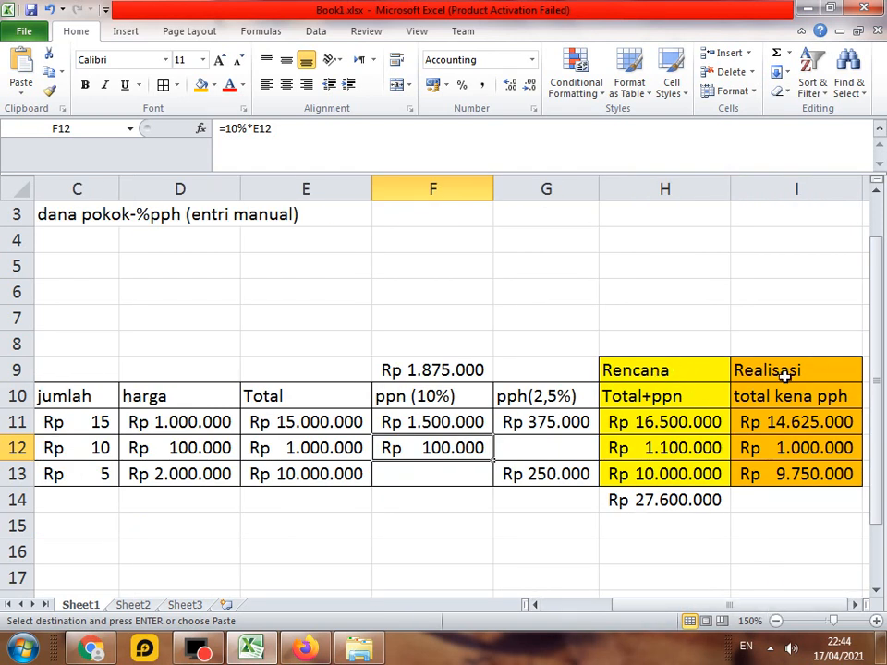
pyautogui.click(792, 448)
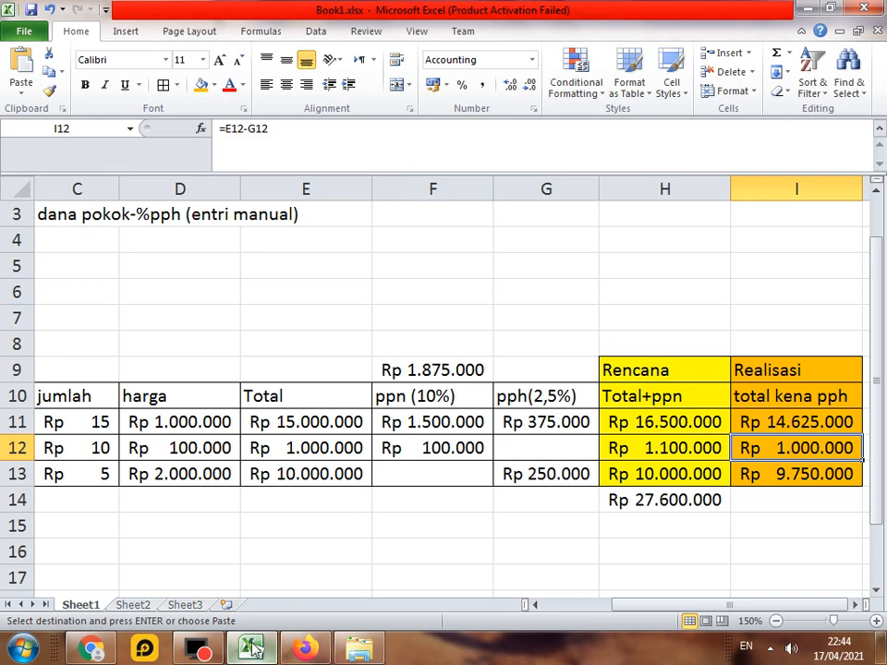
pyautogui.hotkey('alt', 'Tab')
pyautogui.doubleClick(705, 549)
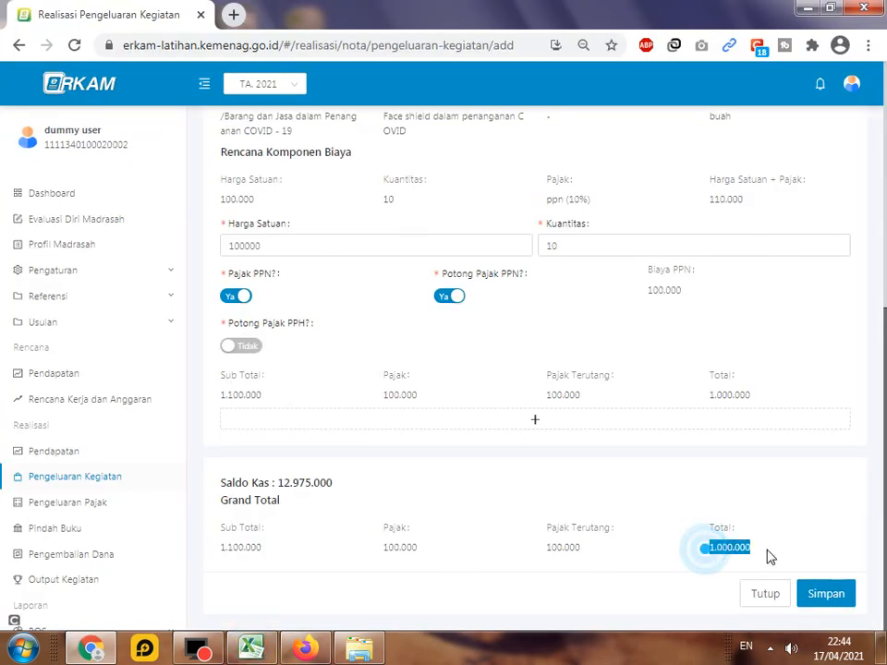
pyautogui.doubleClick(248, 547)
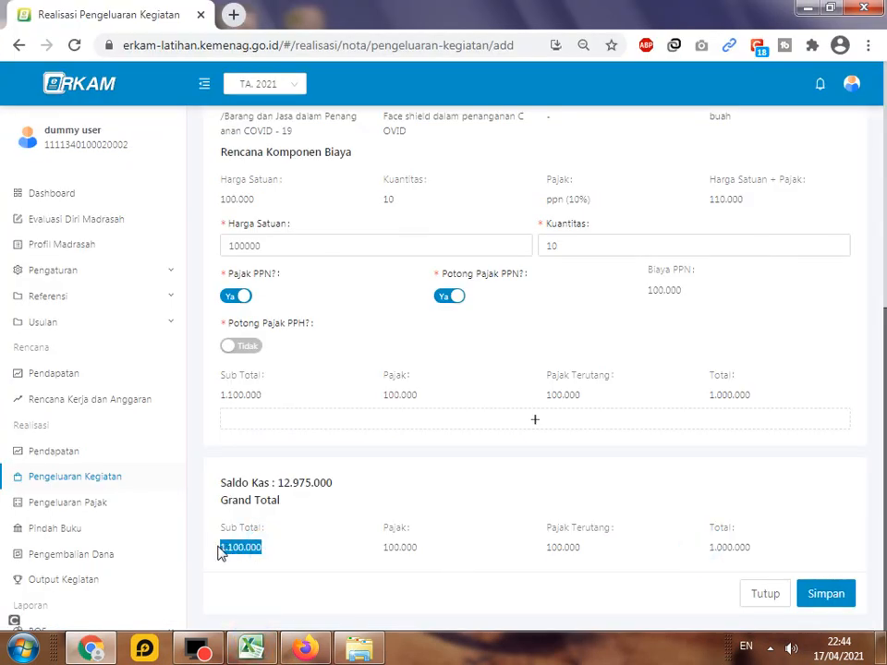
pyautogui.tripleClick(407, 548)
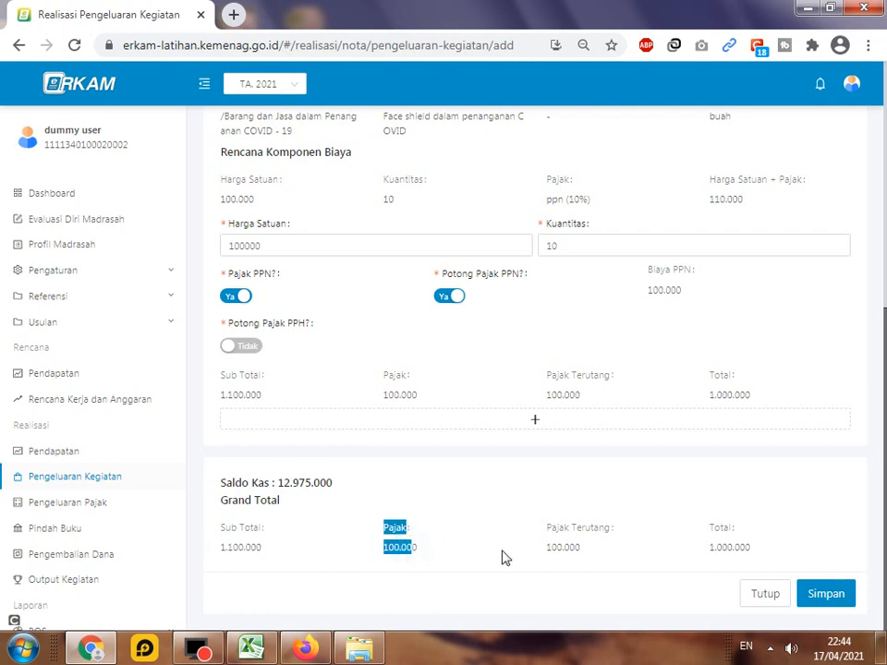
pyautogui.click(568, 545)
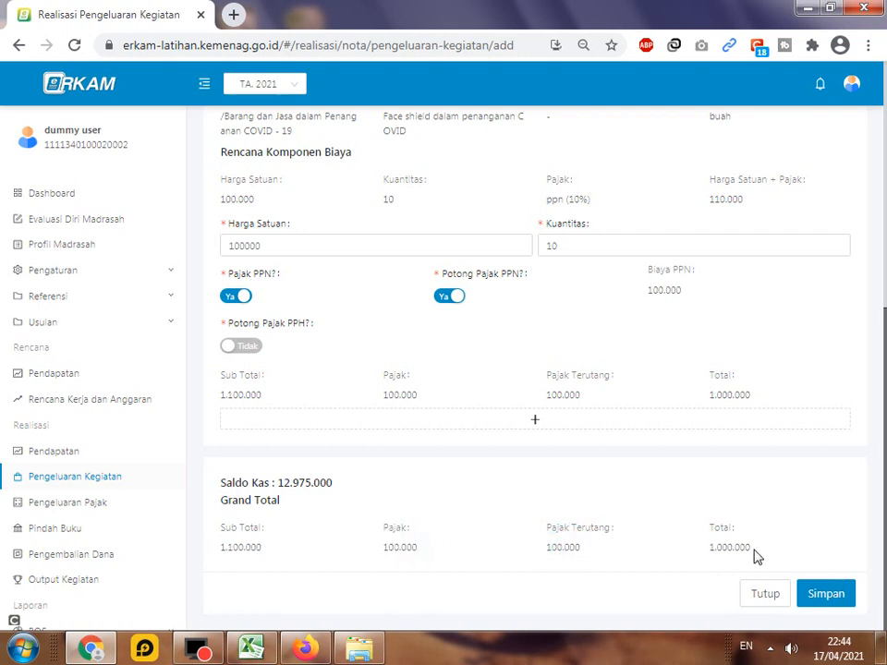
pyautogui.click(251, 648)
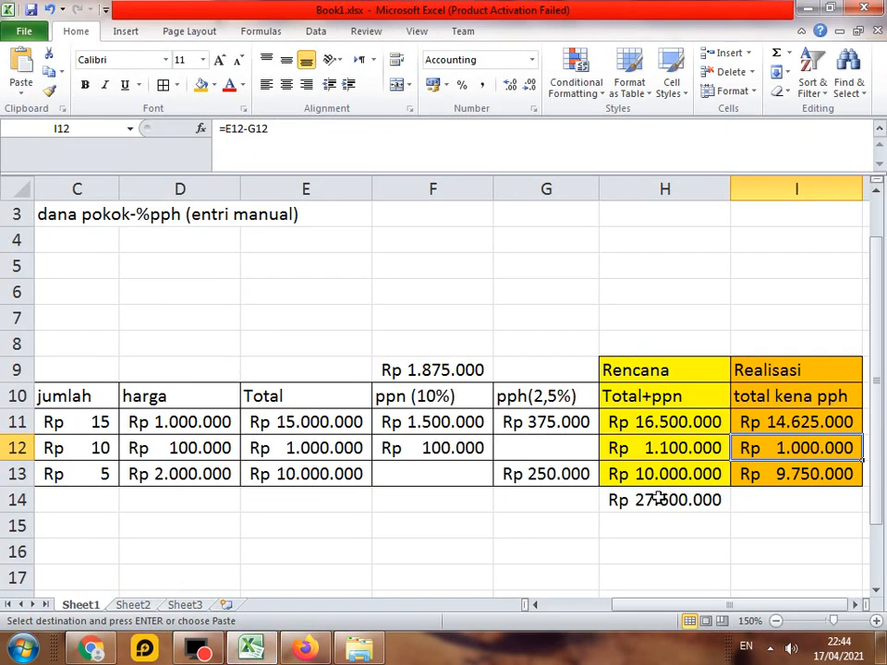
# Return to the face shield expense note in Chrome and save it
pyautogui.click(294, 649)
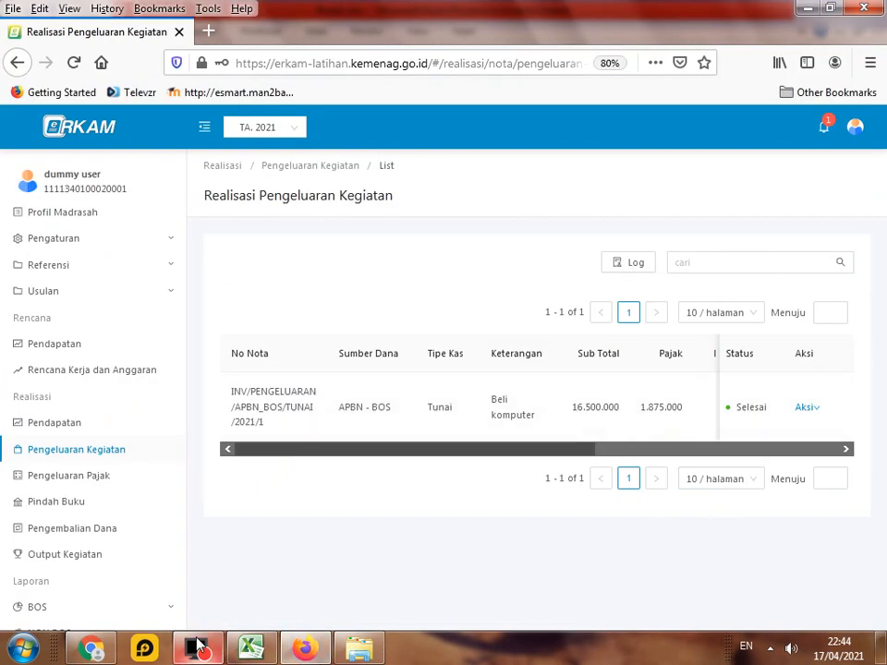
pyautogui.click(91, 648)
pyautogui.click(825, 596)
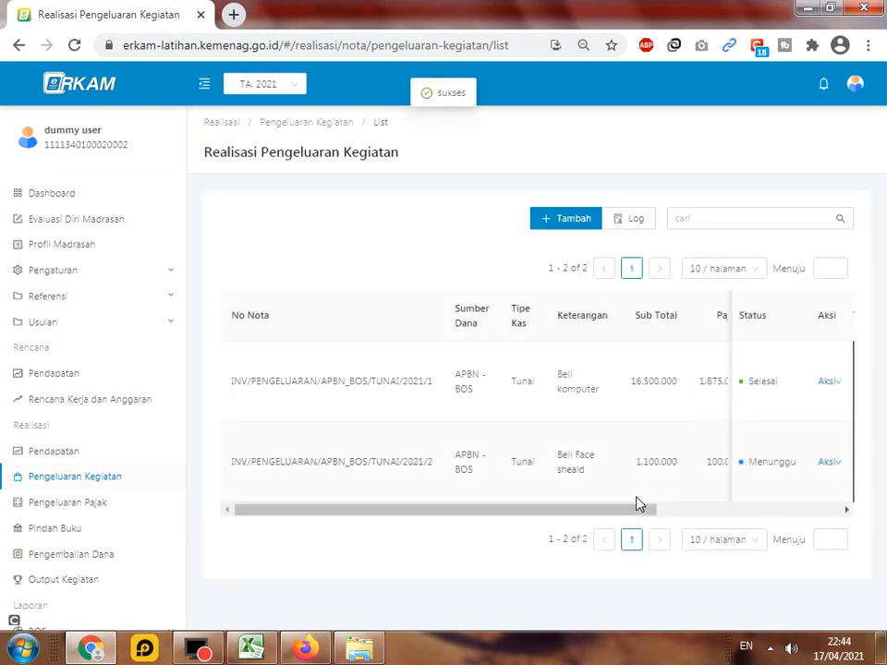
# Switch to the Firefox account and approve the pending Beli Face sheald expense note
pyautogui.click(305, 649)
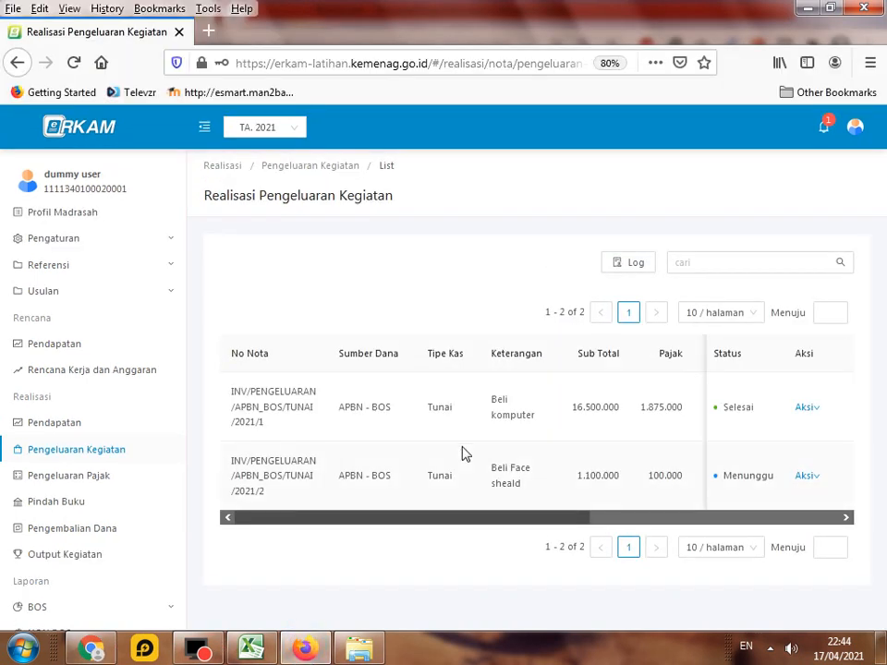
pyautogui.click(807, 476)
pyautogui.click(816, 497)
pyautogui.scroll(-5, 707, 522)
pyautogui.scroll(-3, 707, 522)
pyautogui.click(710, 597)
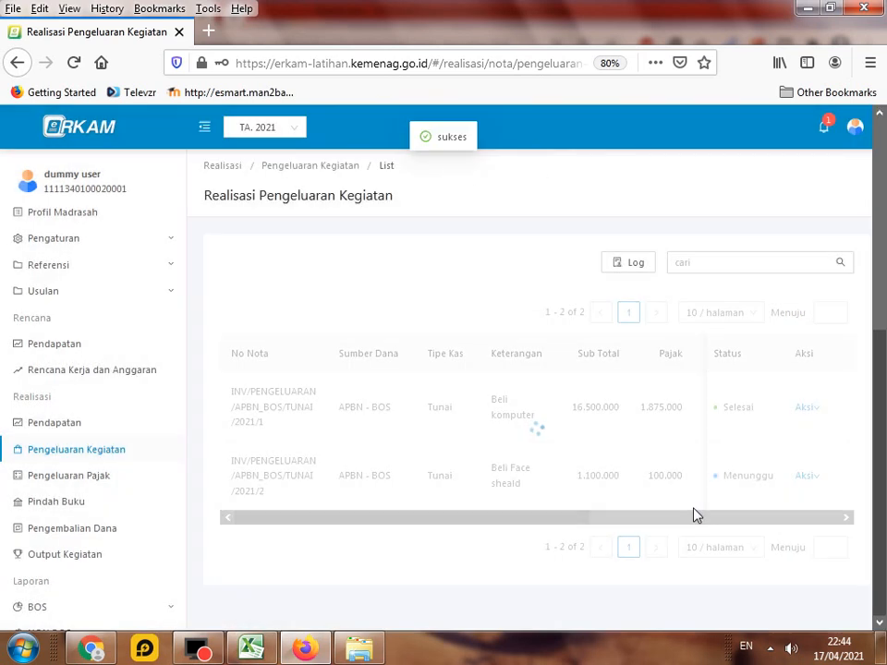
pyautogui.hotkey('alt', 'Tab')
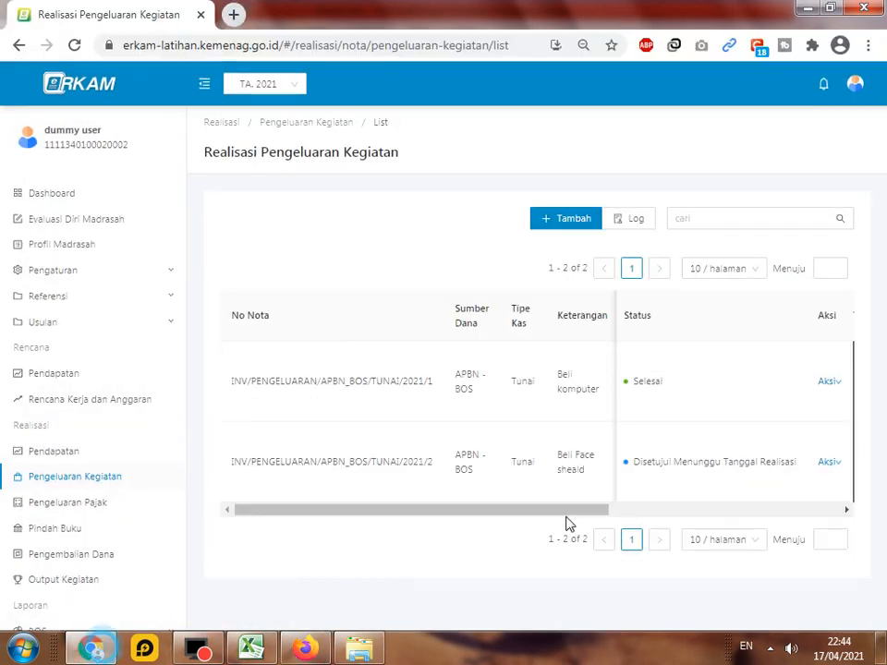
pyautogui.click(832, 460)
pyautogui.click(818, 490)
pyautogui.click(374, 223)
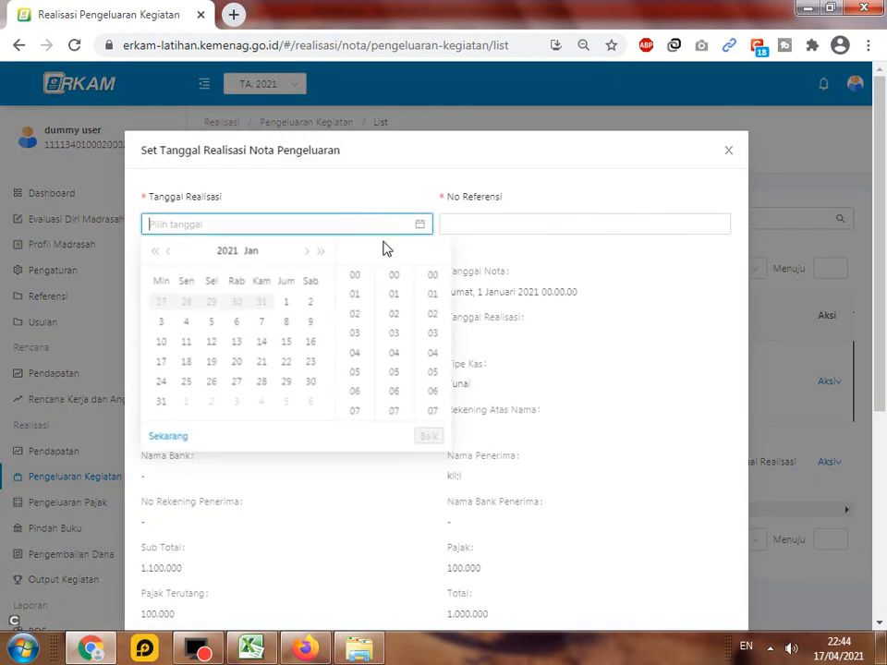
pyautogui.click(310, 303)
pyautogui.click(489, 223)
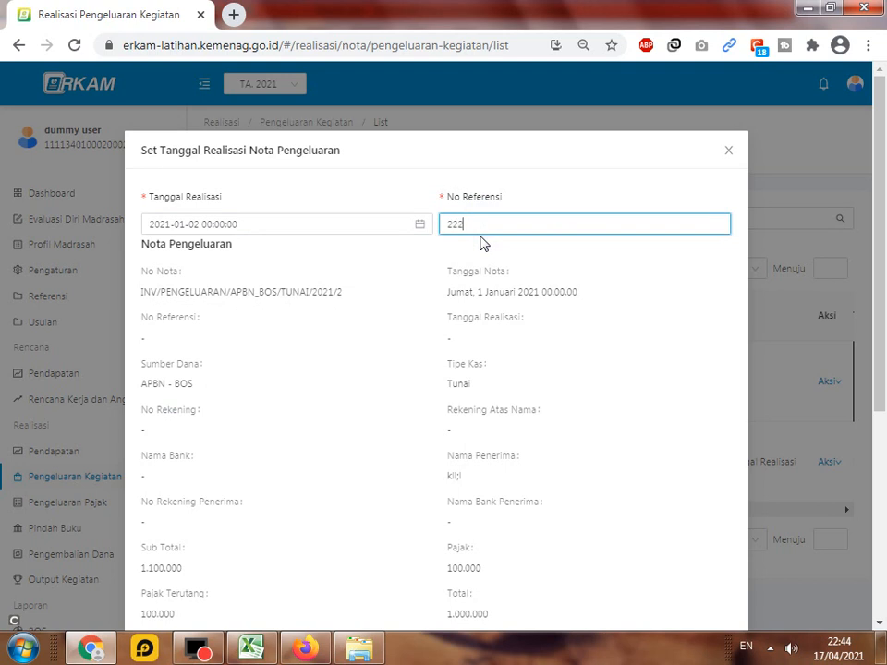
pyautogui.scroll(-5, 572, 372)
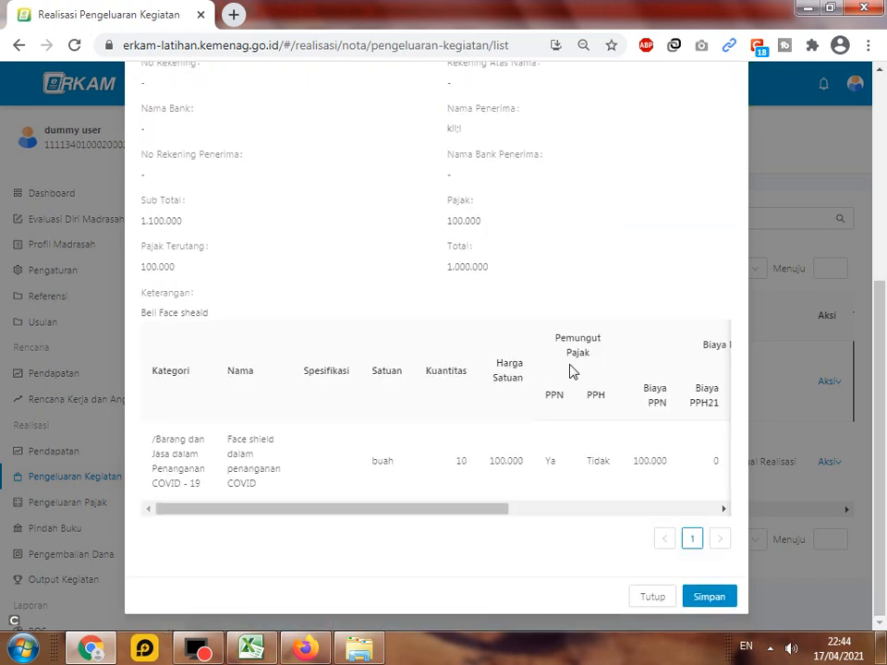
pyautogui.click(717, 601)
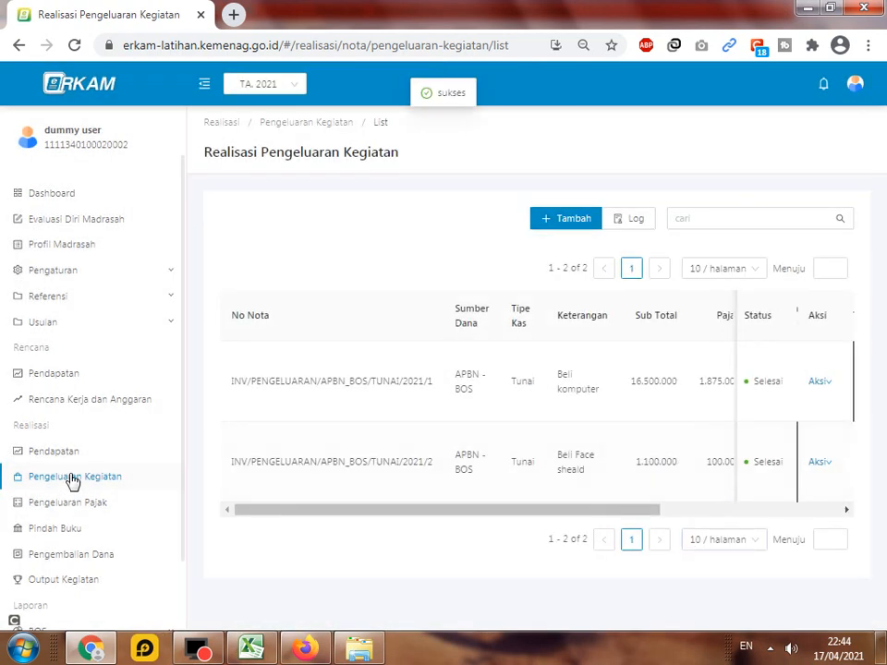
# Check the PPH saja row in Excel and add a new activity expense note in Chrome with Sumber Dana APBN - BOS and Tipe Kas Tunai
pyautogui.click(74, 475)
pyautogui.click(252, 650)
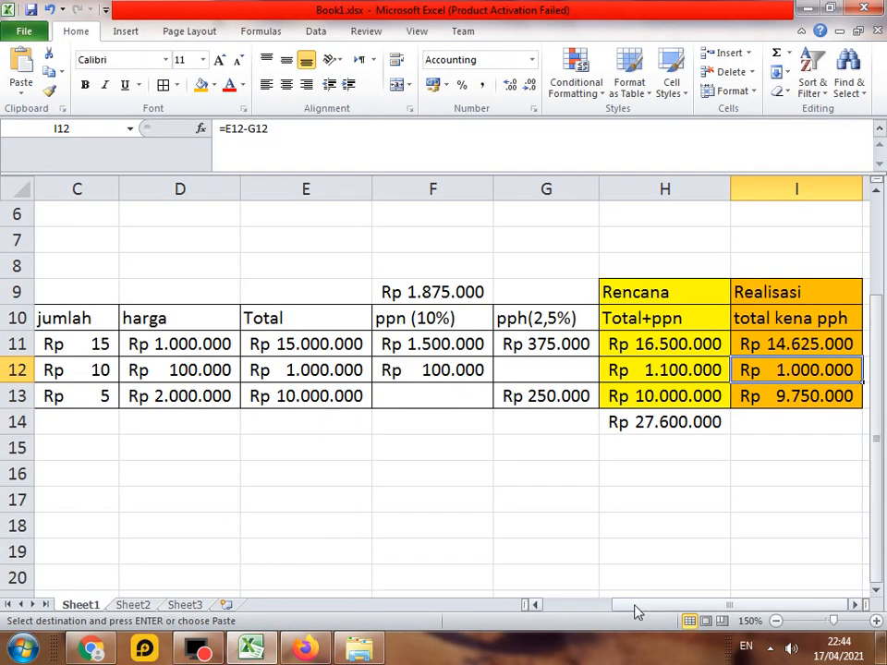
pyautogui.moveTo(637, 610); pyautogui.dragTo(634, 608)
pyautogui.click(97, 395)
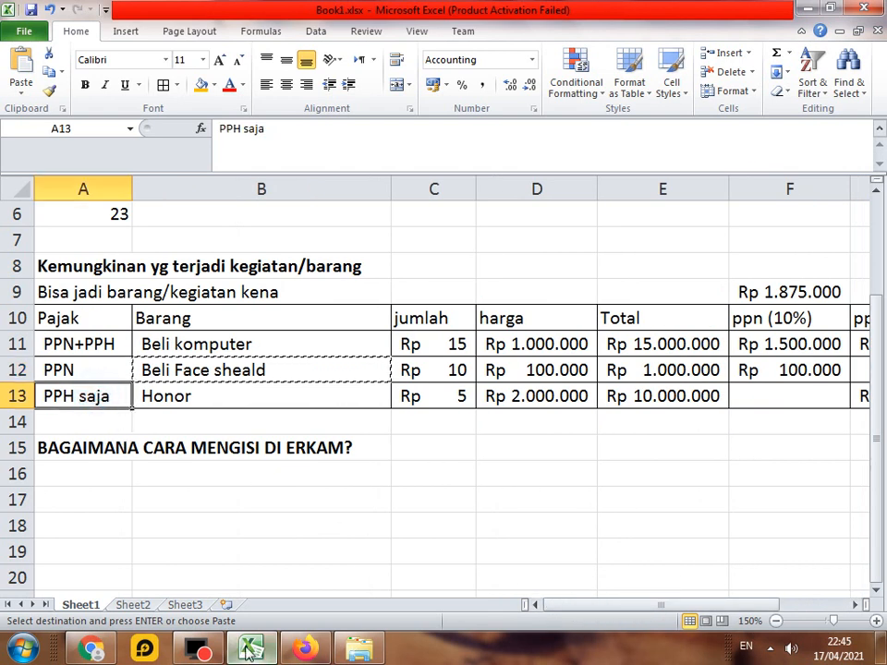
pyautogui.hotkey('alt', 'Tab')
pyautogui.click(566, 222)
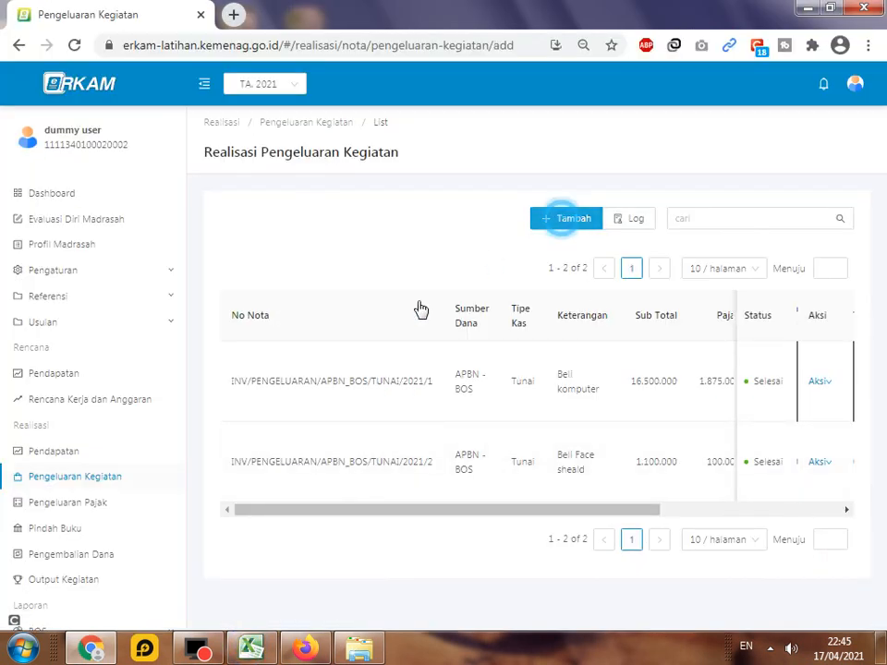
pyautogui.click(516, 242)
pyautogui.click(407, 267)
pyautogui.click(650, 244)
pyautogui.click(593, 272)
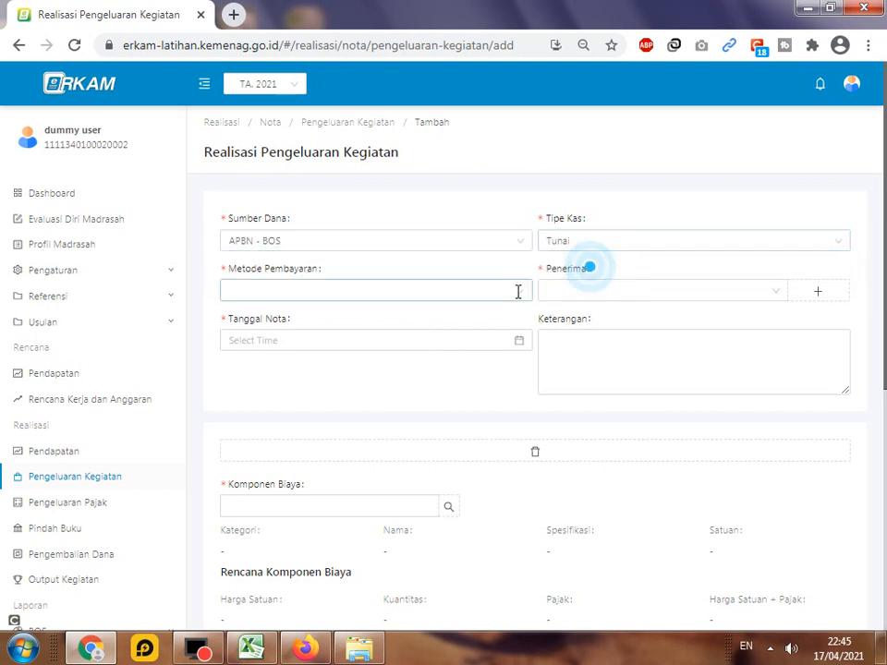
pyautogui.click(518, 291)
pyautogui.click(436, 319)
pyautogui.click(660, 288)
pyautogui.click(560, 322)
pyautogui.click(463, 342)
pyautogui.click(390, 419)
# Copy "Honor" from Excel cell B13 into the new note's Keterangan in Chrome
pyautogui.click(675, 335)
pyautogui.scroll(-1, 610, 420)
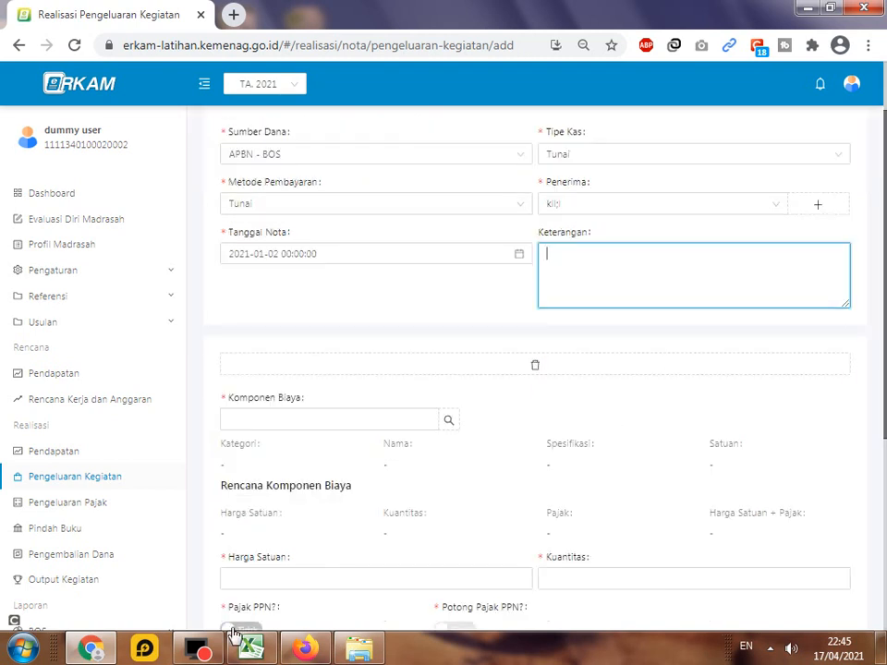
pyautogui.click(245, 644)
pyautogui.rightClick(225, 392)
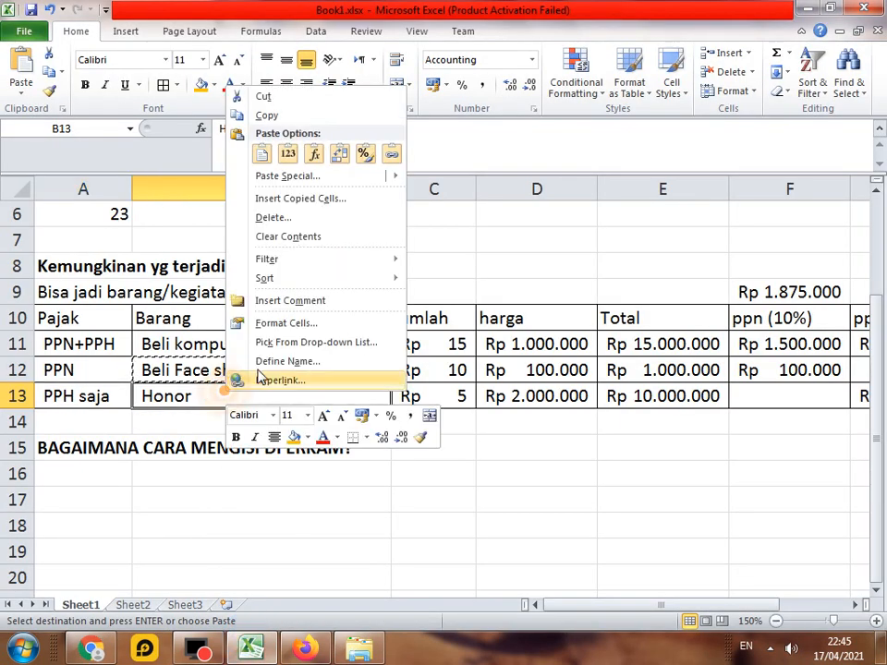
pyautogui.click(266, 114)
pyautogui.click(91, 647)
pyautogui.rightClick(557, 279)
pyautogui.click(598, 386)
# Add "guru" after "Honor" in the note's Keterangan
pyautogui.click(638, 262)
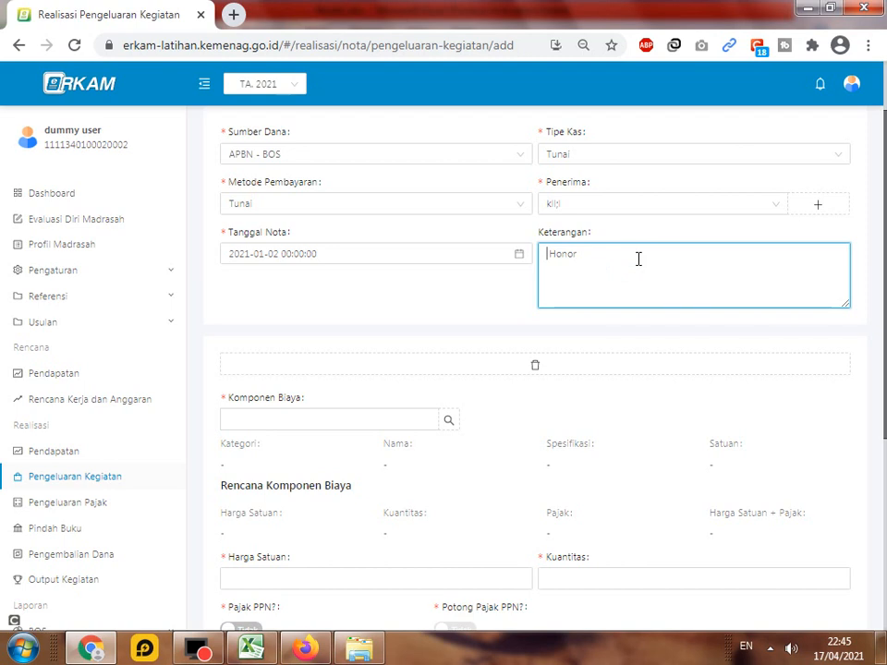
pyautogui.press('Right')
pyautogui.press('Right')
pyautogui.press('Right')
pyautogui.press('Right')
pyautogui.write('guru')
# Choose the Honor Rutin non PNS pada madrasah component under PENGEMBANGAN STANDAR PEMBIAYAAN, Pelaksanaan adminstrasi keuangan sekolah, and its available Sub Kegiatan
pyautogui.scroll(-2, 459, 370)
pyautogui.click(452, 251)
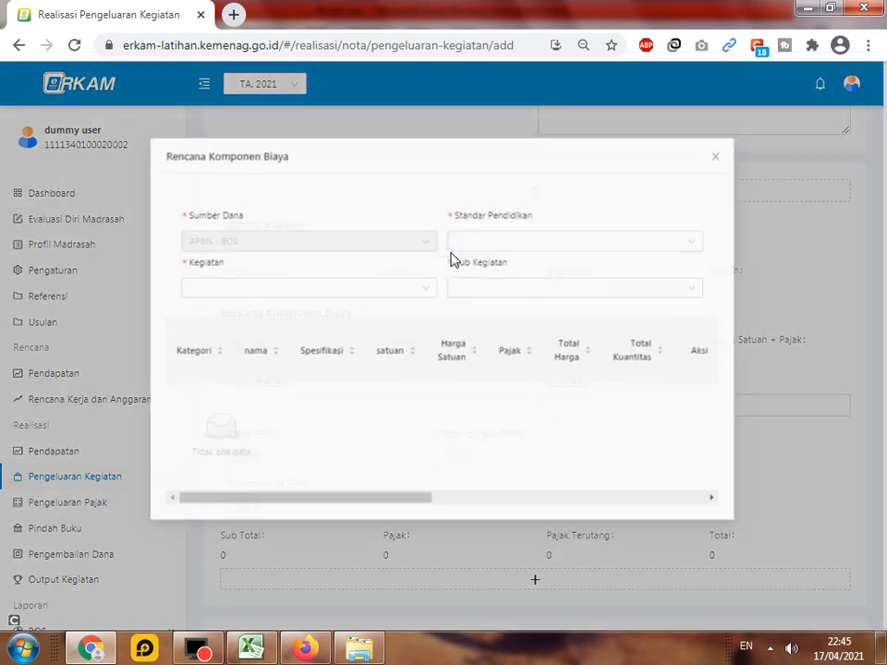
pyautogui.click(515, 244)
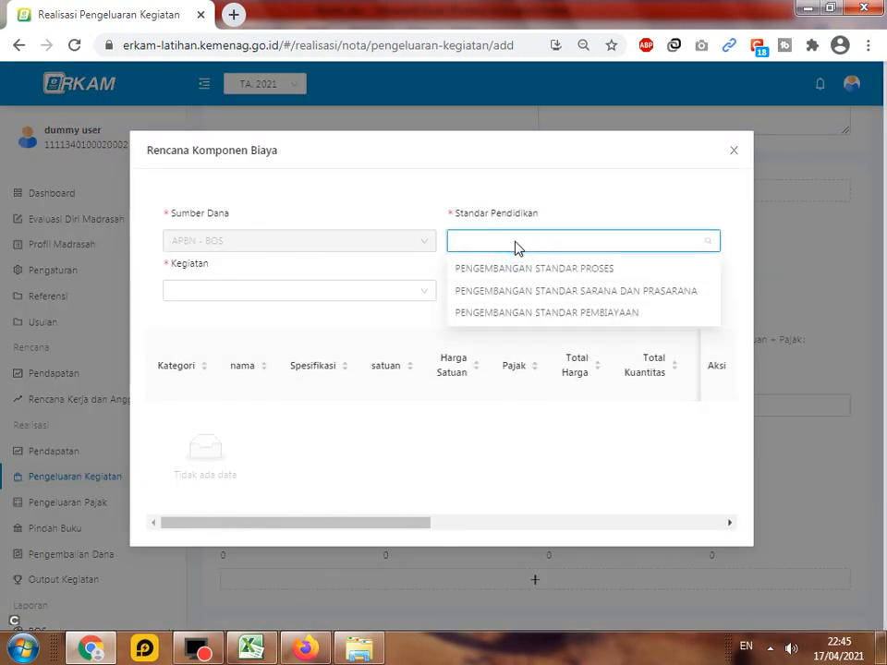
pyautogui.click(513, 312)
pyautogui.click(426, 290)
pyautogui.click(333, 320)
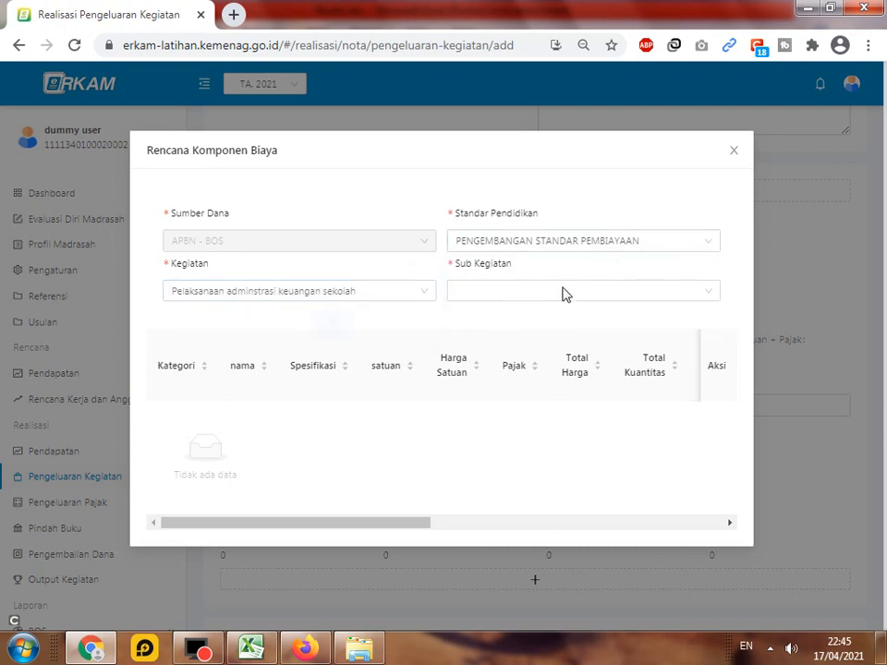
pyautogui.click(565, 294)
pyautogui.click(525, 323)
pyautogui.moveTo(312, 488); pyautogui.dragTo(449, 495)
pyautogui.click(721, 443)
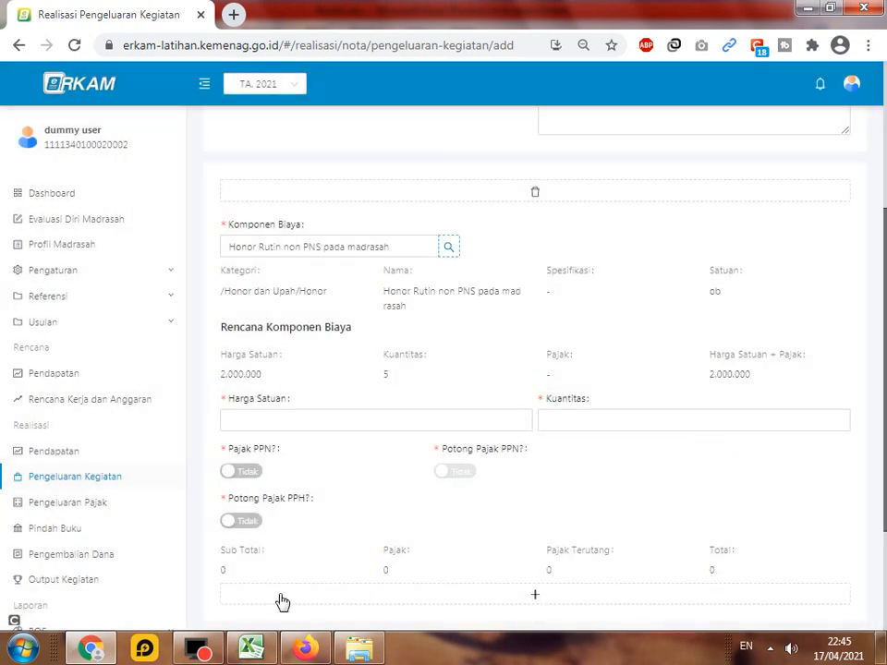
# Check the Honor row in Excel, then set the Chrome note's Harga Satuan to 2000000 and Kuantitas to 5
pyautogui.click(251, 648)
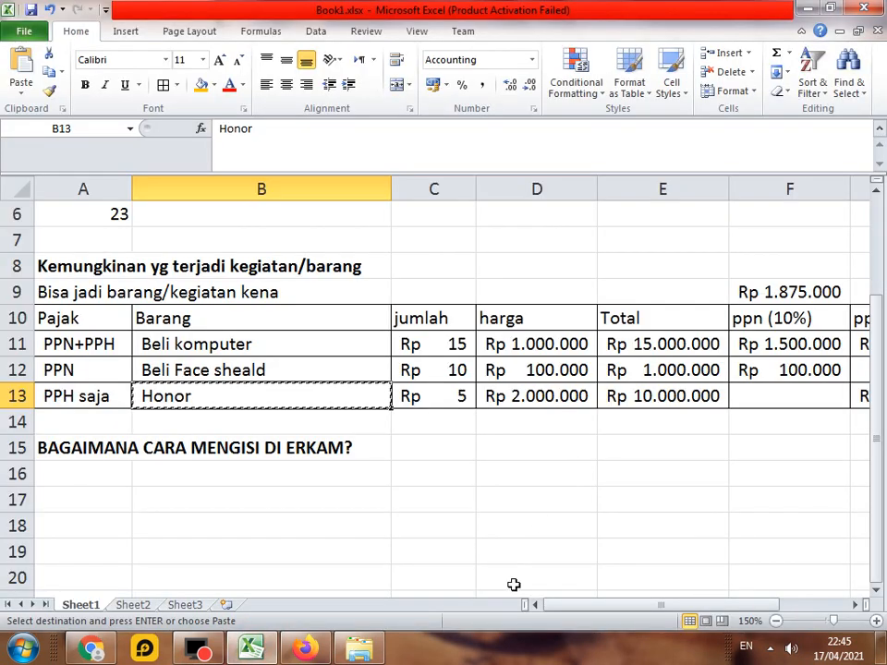
pyautogui.moveTo(562, 608)
pyautogui.mouseDown()
pyautogui.moveTo(631, 609)
pyautogui.moveTo(555, 609)
pyautogui.mouseUp()
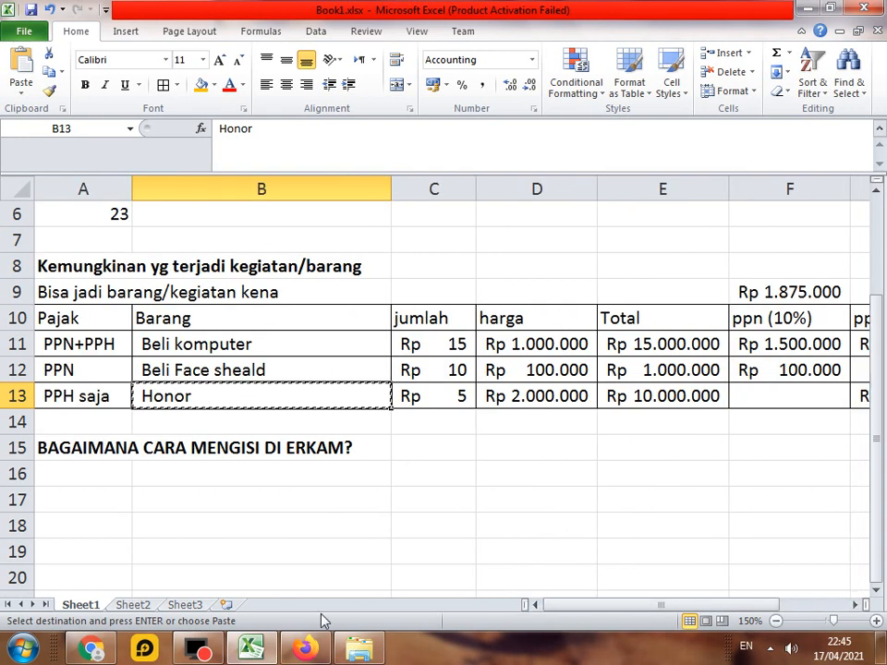
pyautogui.click(697, 399)
pyautogui.click(91, 648)
pyautogui.scroll(-1, 267, 526)
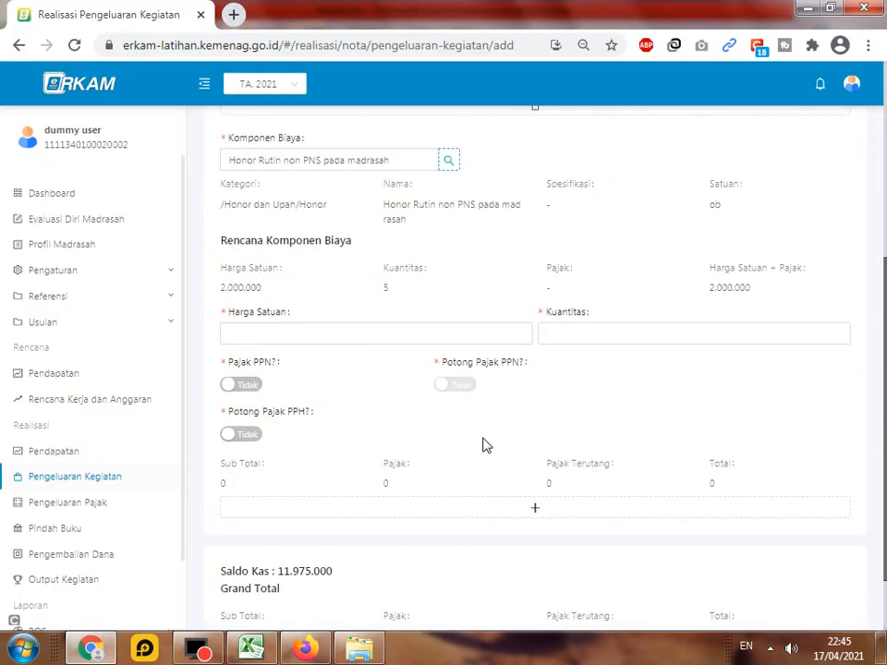
pyautogui.click(397, 335)
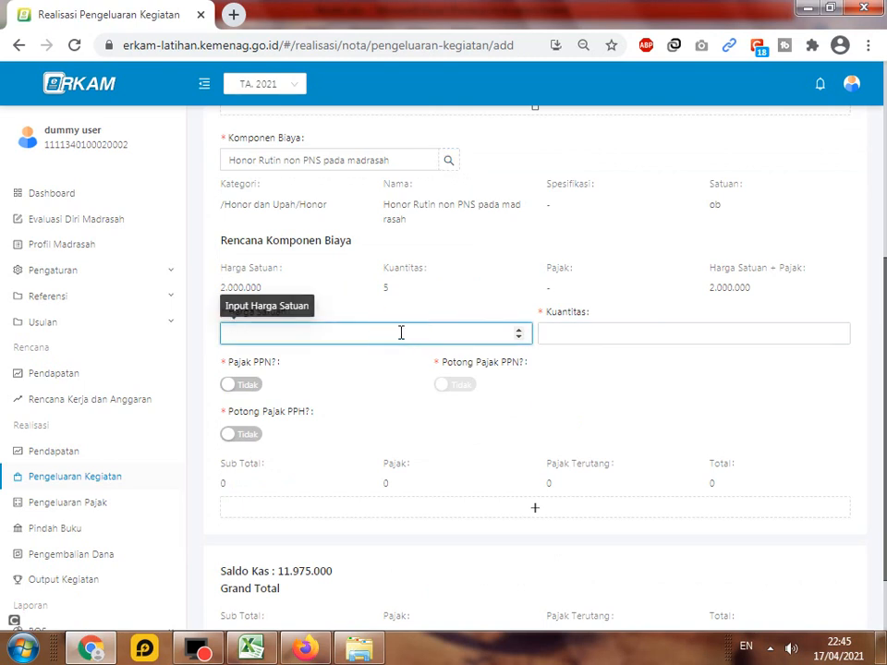
pyautogui.write('20000000')
pyautogui.press('BackSpace')
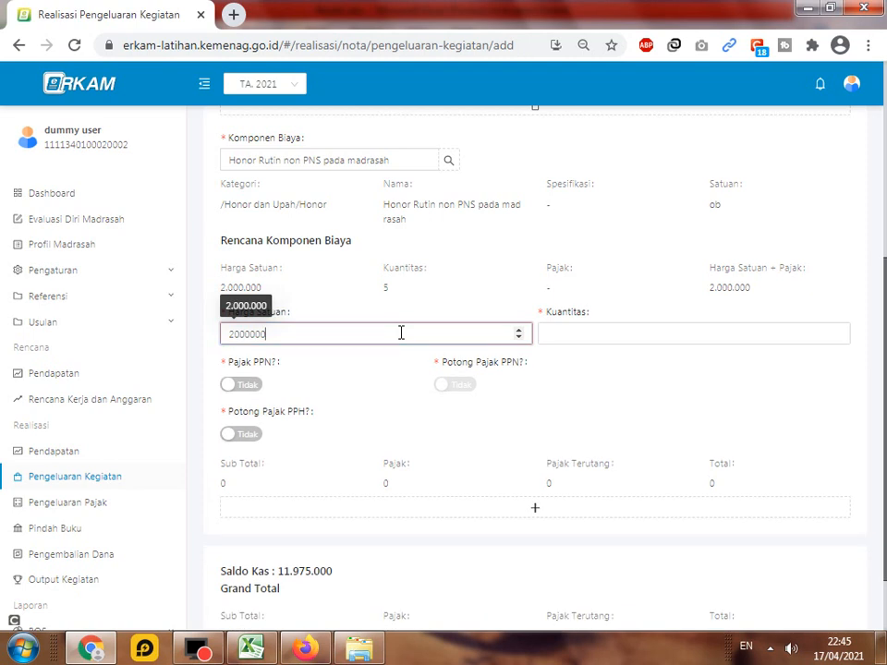
pyautogui.click(642, 335)
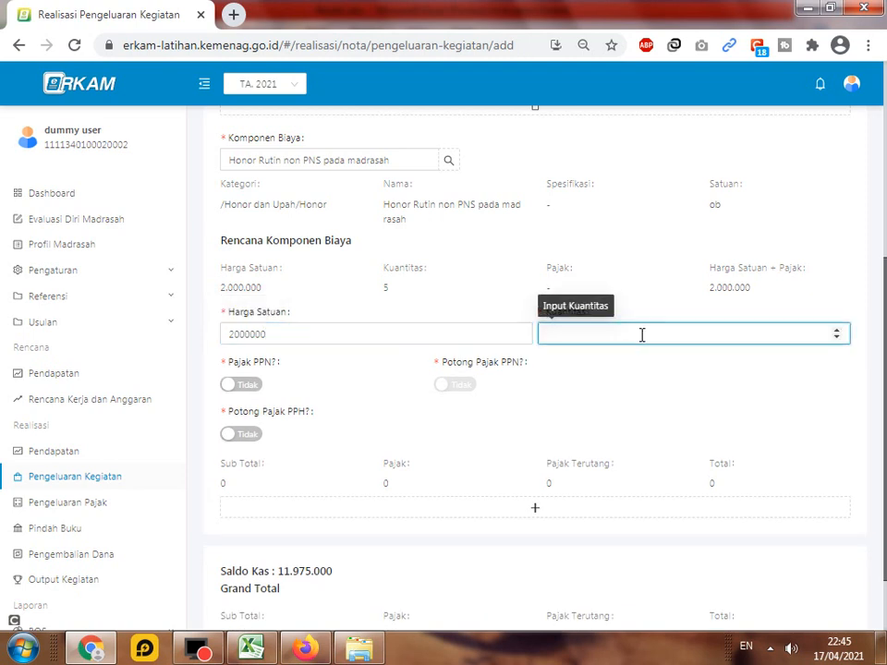
pyautogui.write('5')
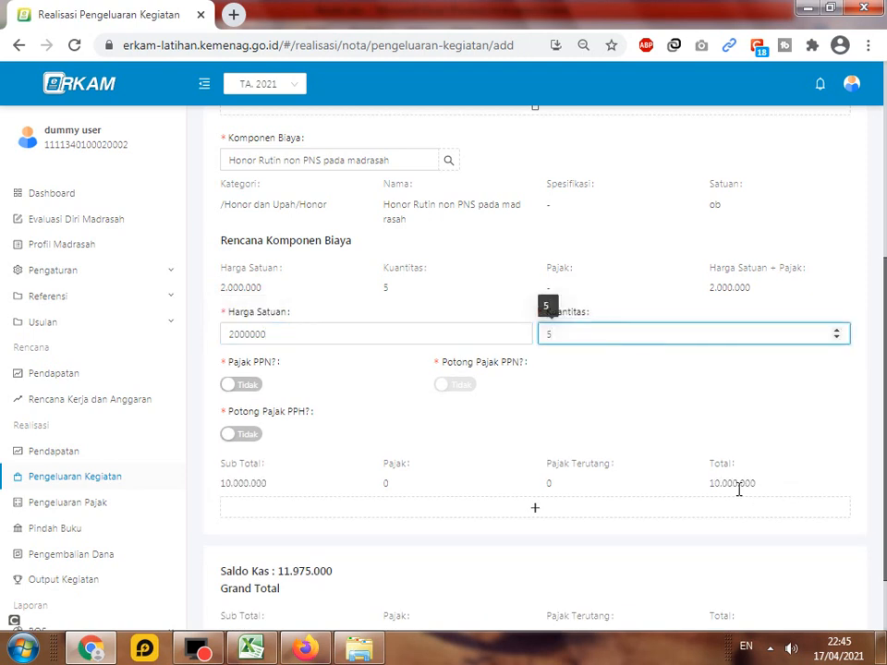
# Check the note's Grand Total, then examine the Honor row's total kena pph and pph(2,5%) amounts in Excel
pyautogui.scroll(-1, 229, 451)
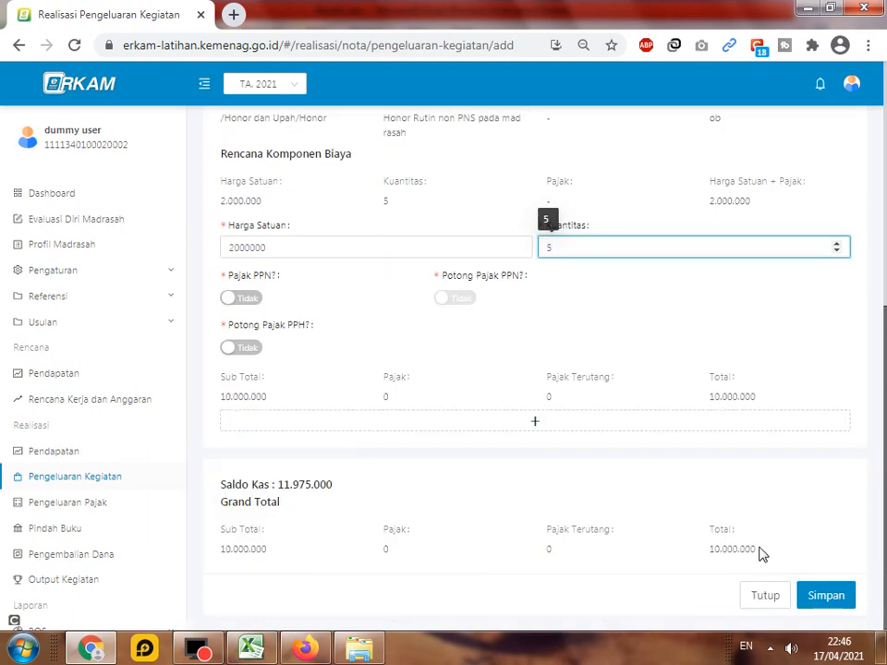
pyautogui.moveTo(760, 551); pyautogui.dragTo(710, 527)
pyautogui.click(251, 649)
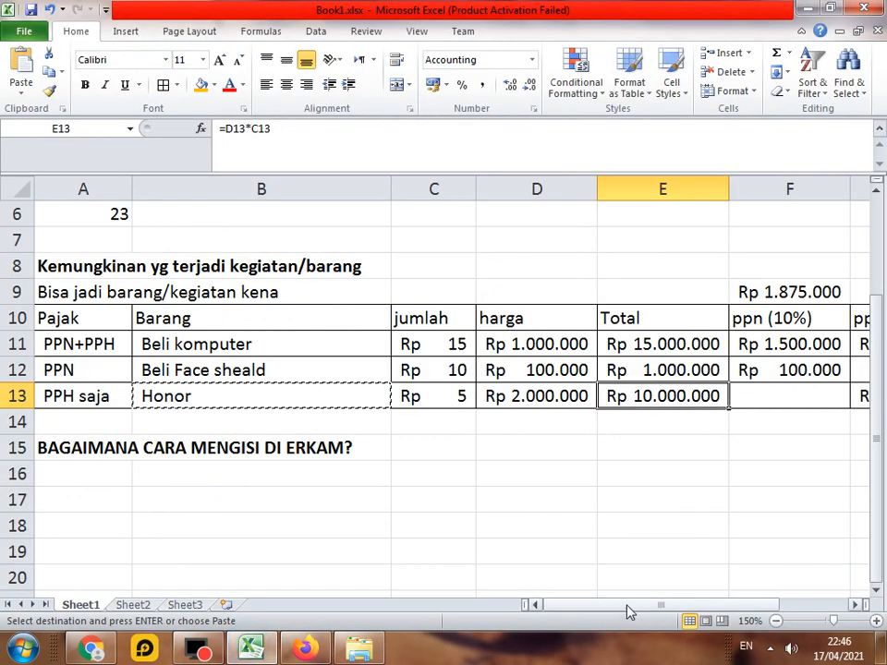
pyautogui.moveTo(629, 607); pyautogui.dragTo(651, 608)
pyautogui.click(795, 400)
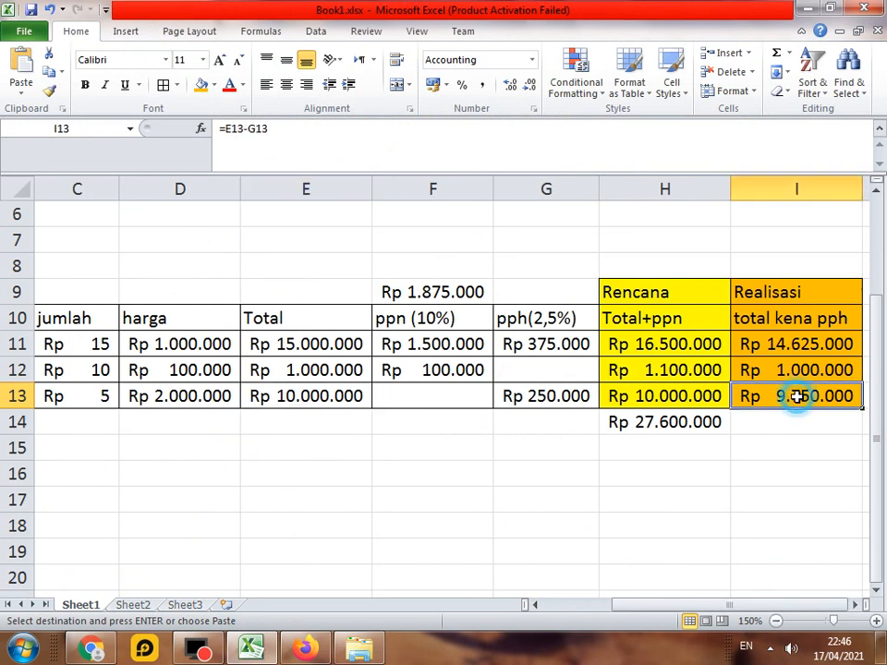
pyautogui.click(529, 404)
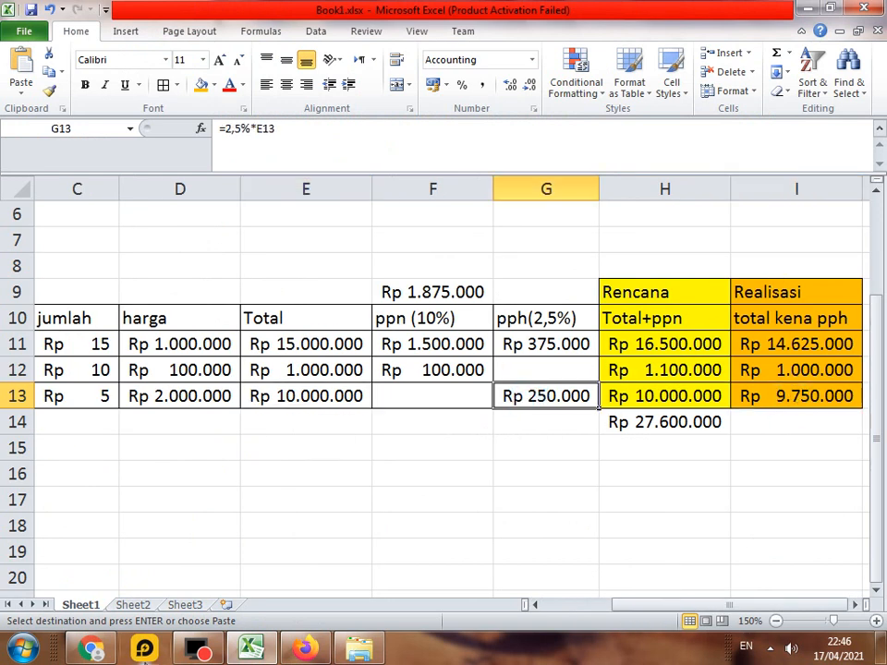
# Enable Potong Pajak PPH for the honor component in Chrome and set PPH 21 to 250000, taken from Excel
pyautogui.click(252, 650)
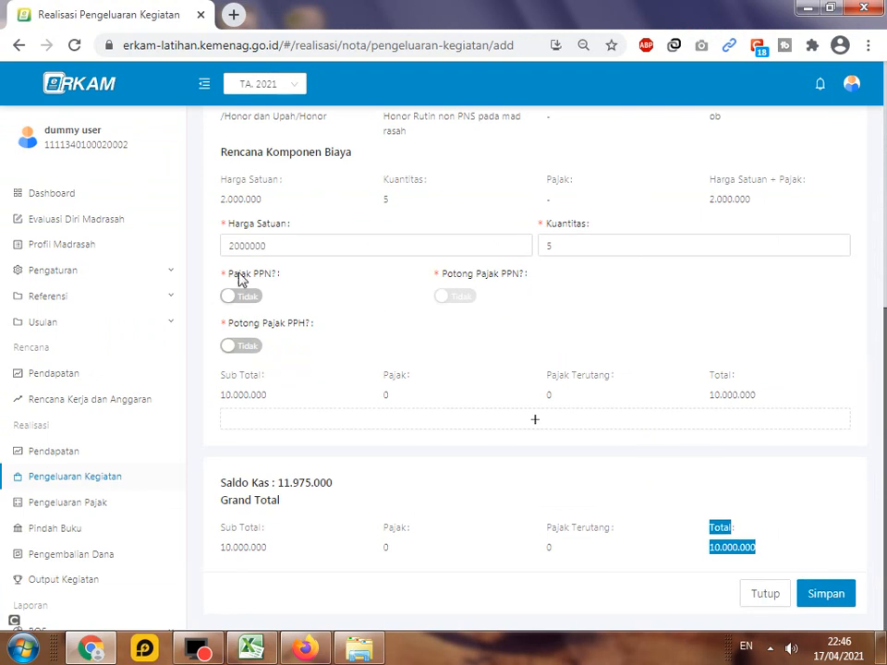
pyautogui.click(252, 346)
pyautogui.click(573, 362)
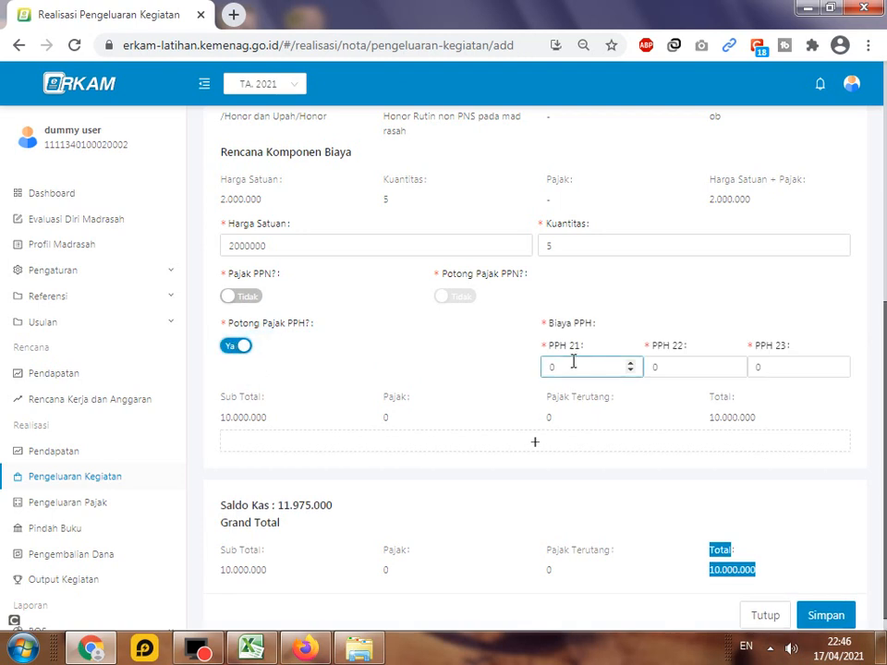
pyautogui.doubleClick(573, 362)
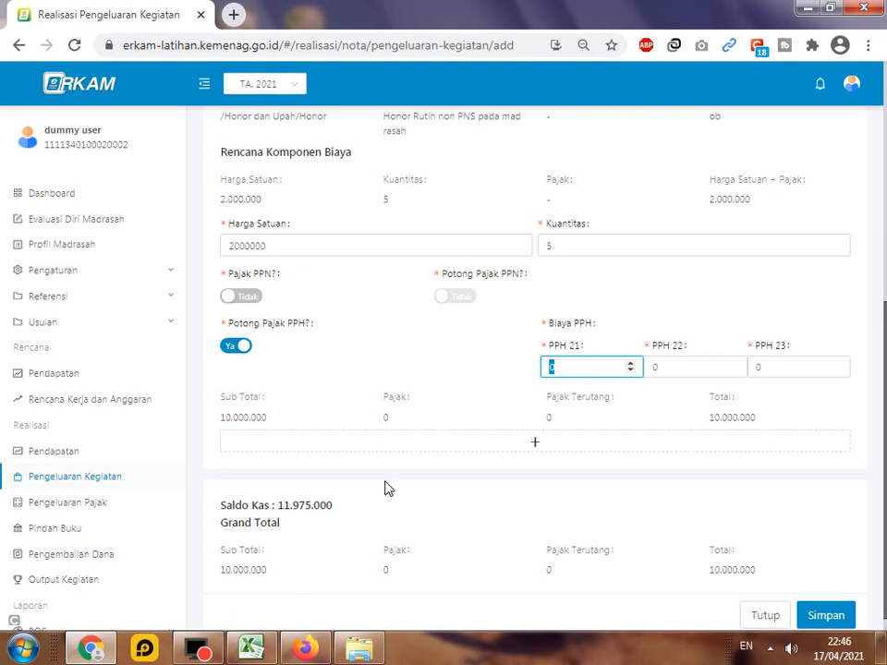
pyautogui.click(250, 648)
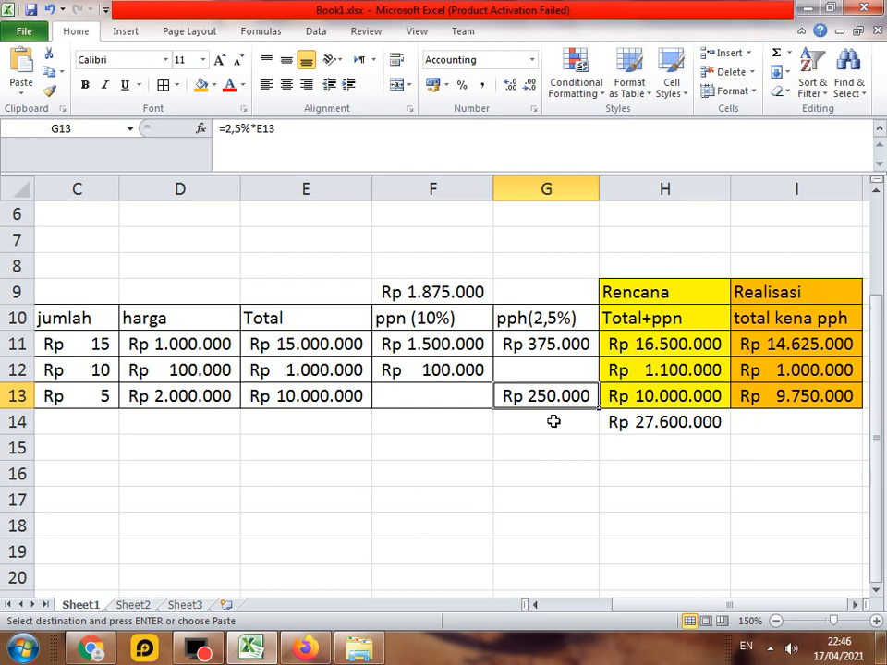
pyautogui.click(91, 649)
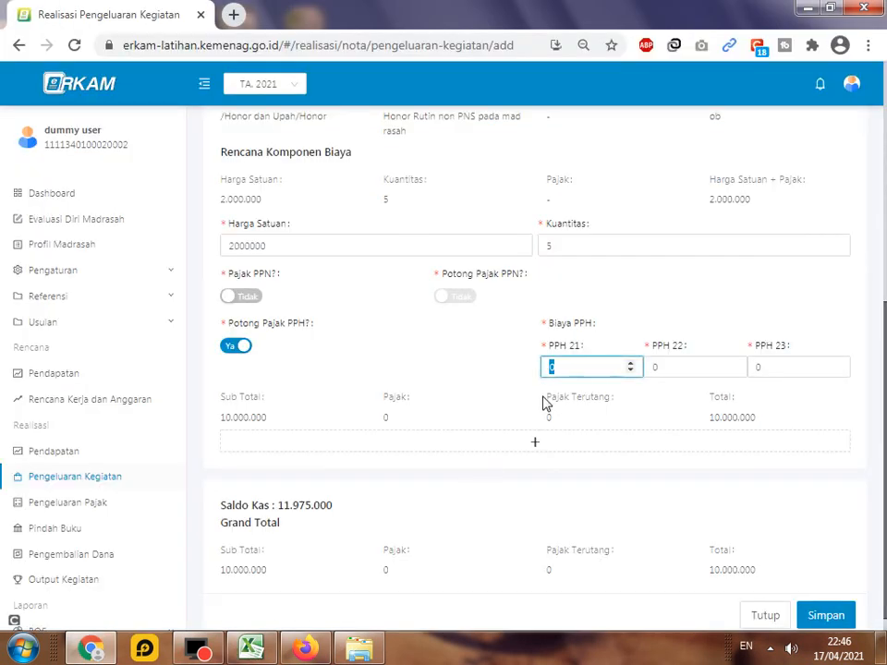
pyautogui.write('250000')
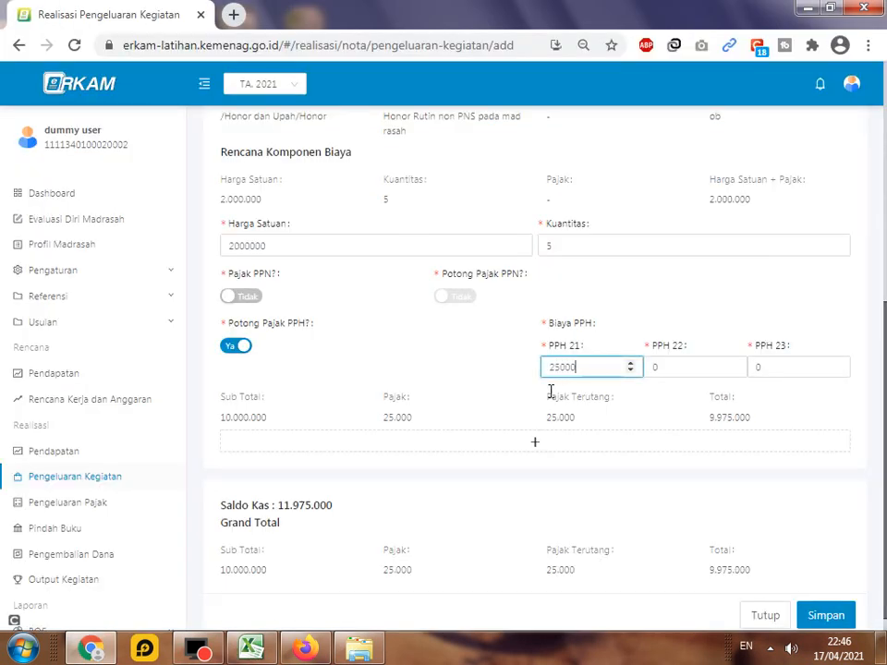
# Check the component's Total and the Grand Total against the Excel sheet, and save the honor expense note
pyautogui.scroll(-1, 582, 401)
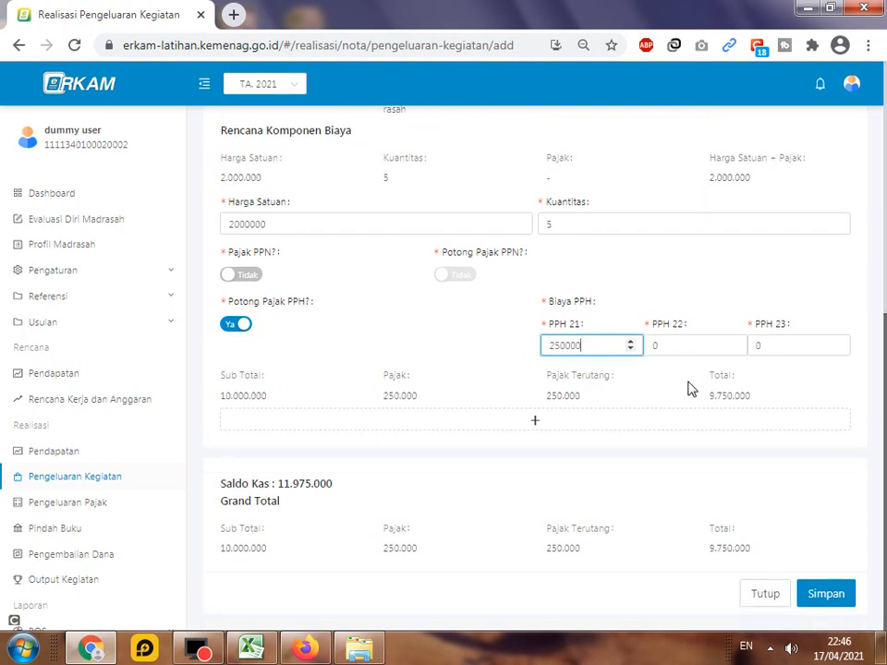
pyautogui.doubleClick(709, 397)
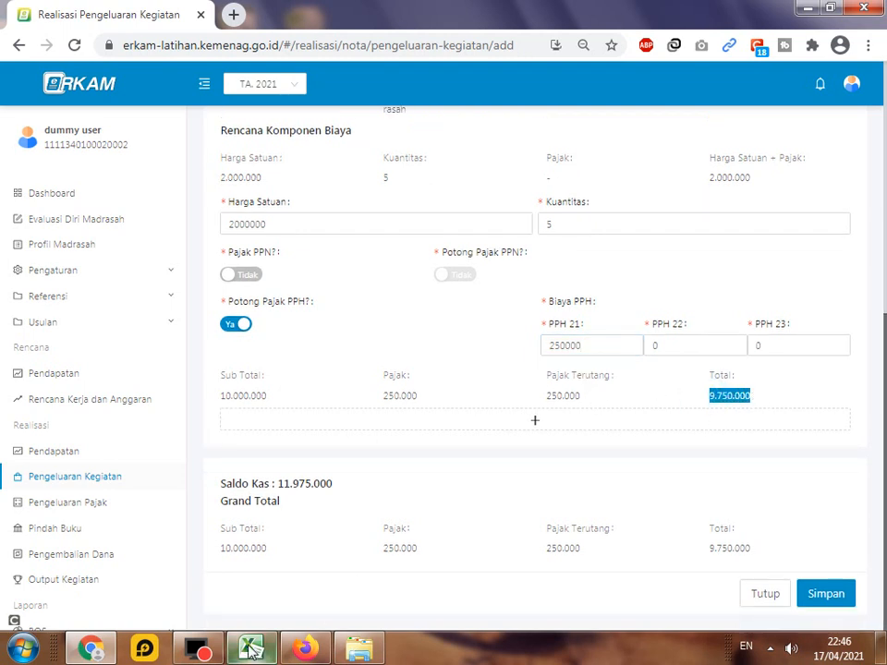
pyautogui.hotkey('alt', 'Tab')
pyautogui.hotkey('alt', 'Tab')
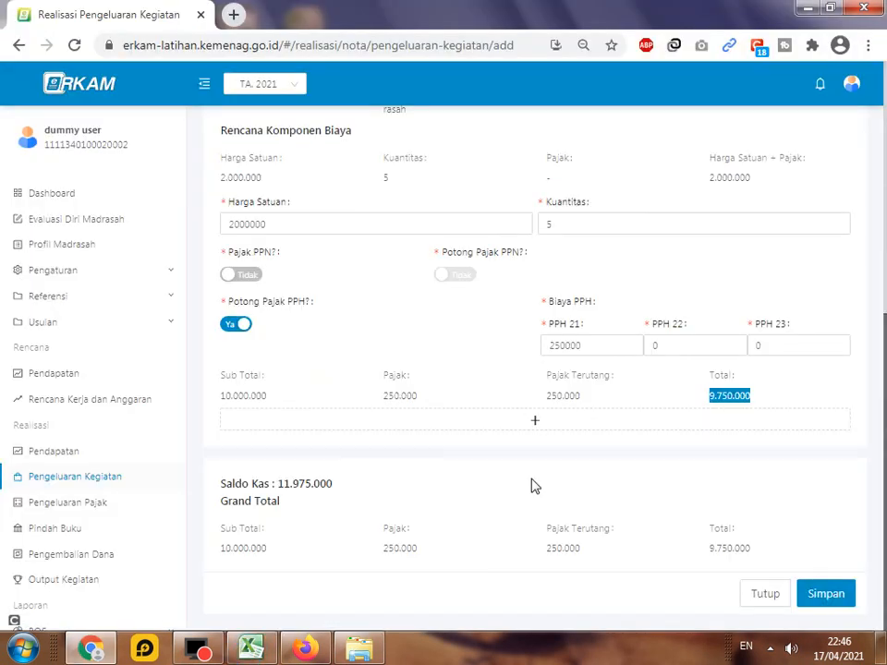
pyautogui.doubleClick(729, 549)
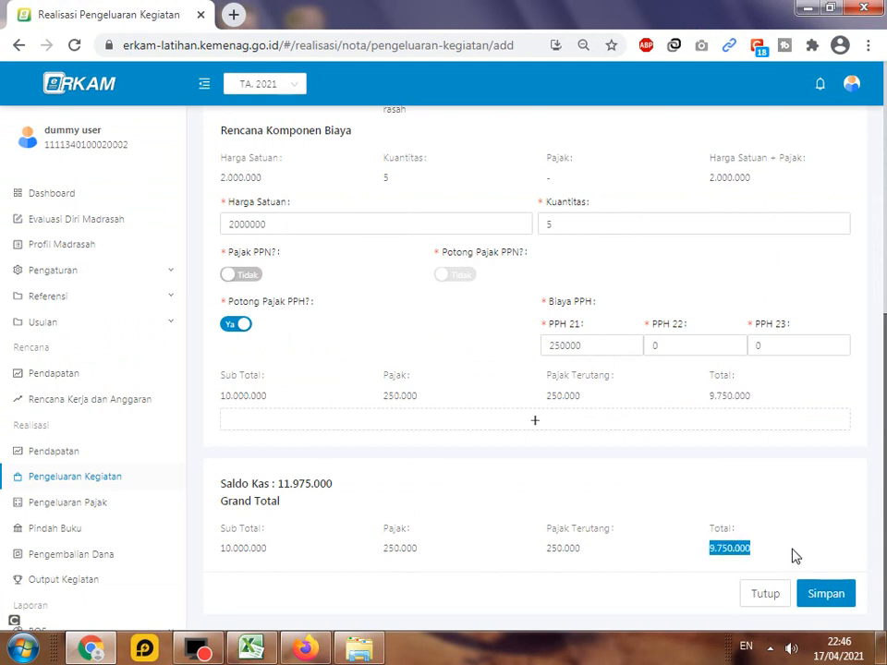
pyautogui.click(834, 601)
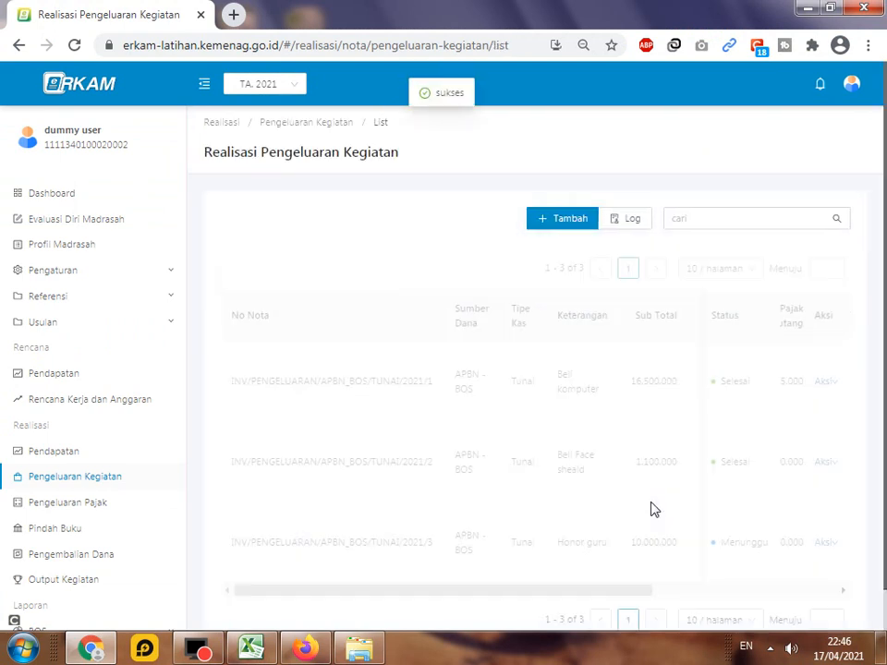
# Approve the pending Honor guru expense note from the approver account in Firefox
pyautogui.scroll(-1, 652, 509)
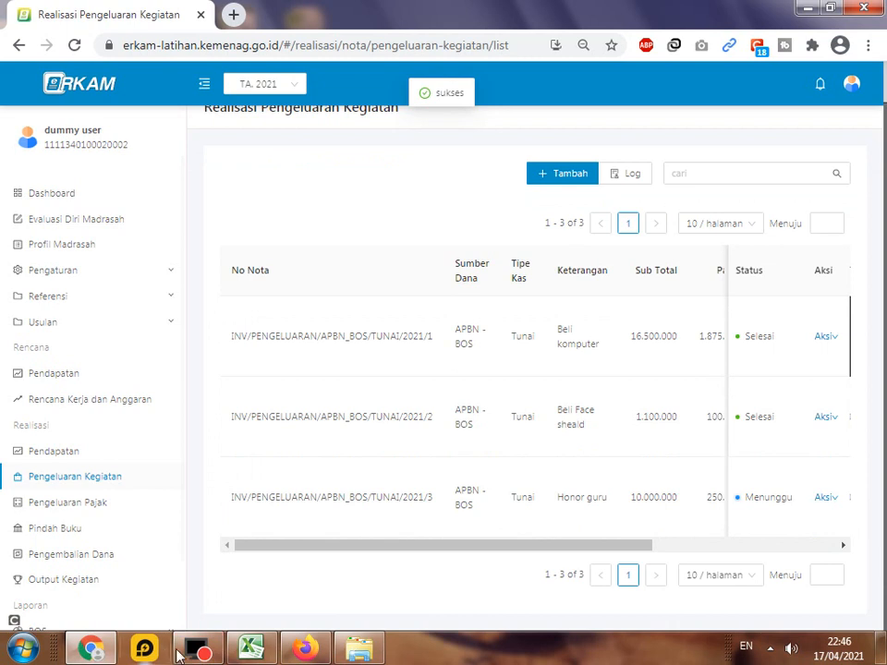
pyautogui.click(304, 650)
pyautogui.click(792, 547)
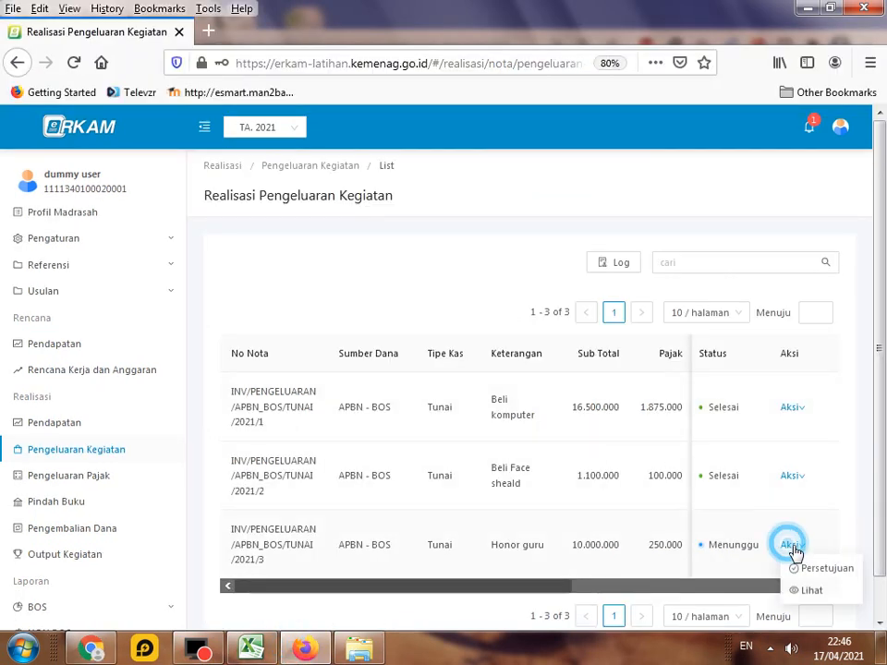
pyautogui.click(799, 571)
pyautogui.scroll(-5, 721, 499)
pyautogui.click(699, 596)
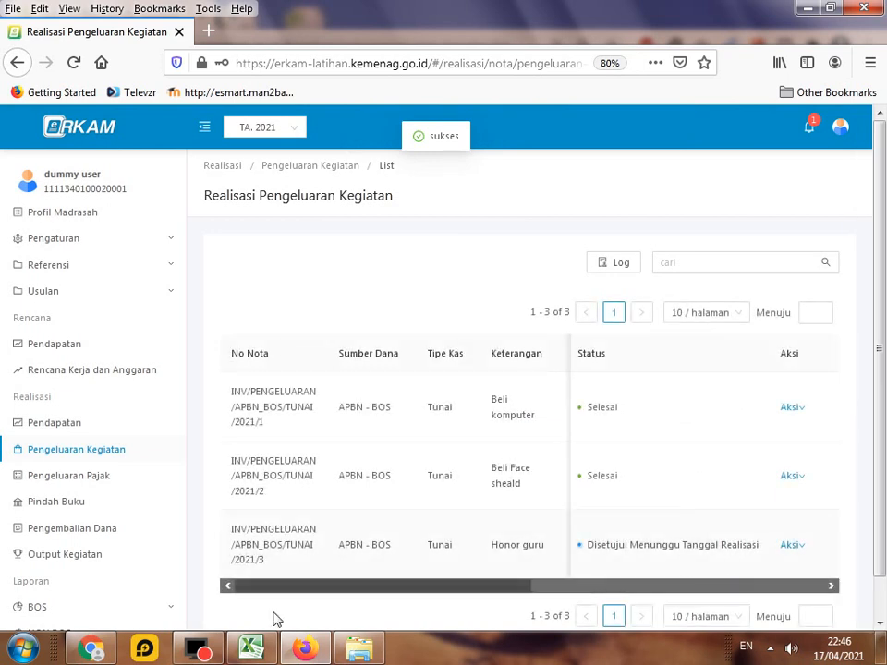
pyautogui.click(108, 656)
pyautogui.click(824, 499)
pyautogui.click(798, 525)
pyautogui.click(420, 227)
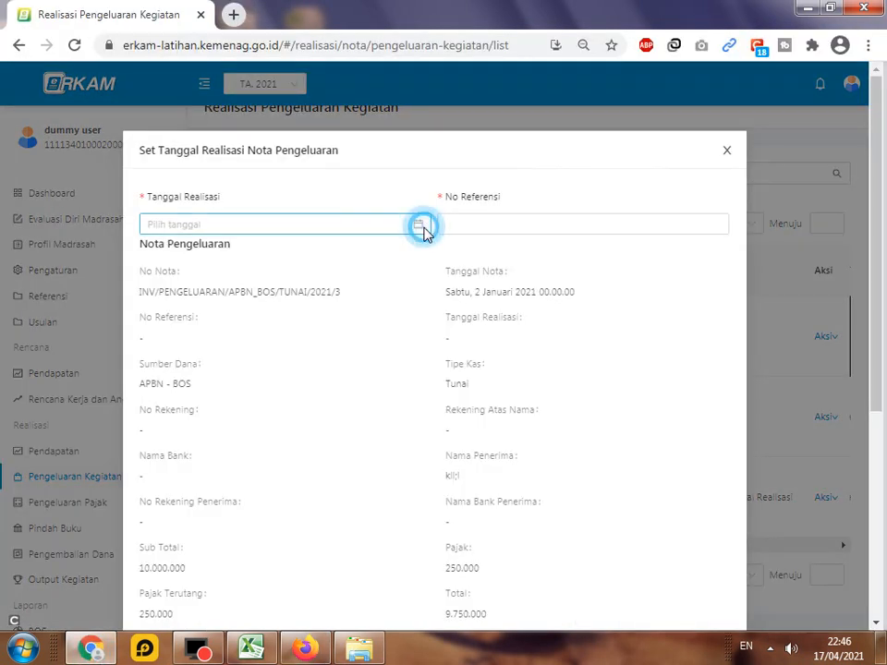
pyautogui.click(286, 341)
pyautogui.click(430, 437)
pyautogui.click(485, 224)
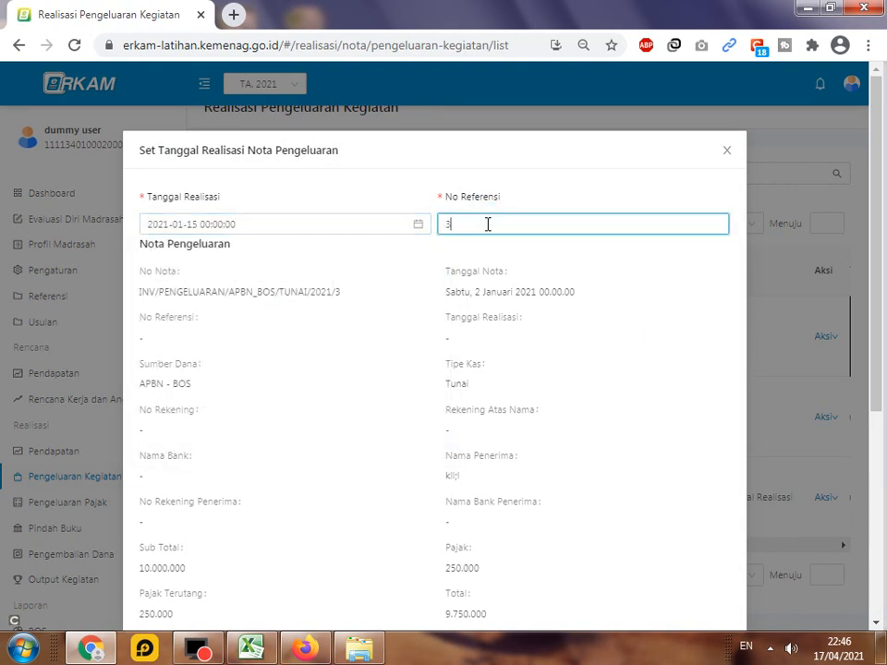
pyautogui.scroll(-4, 638, 456)
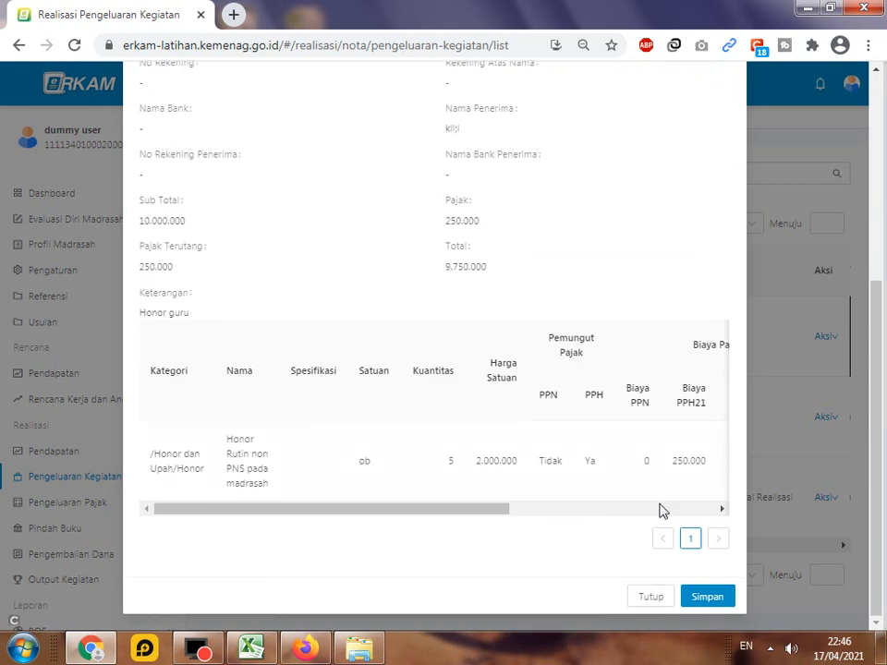
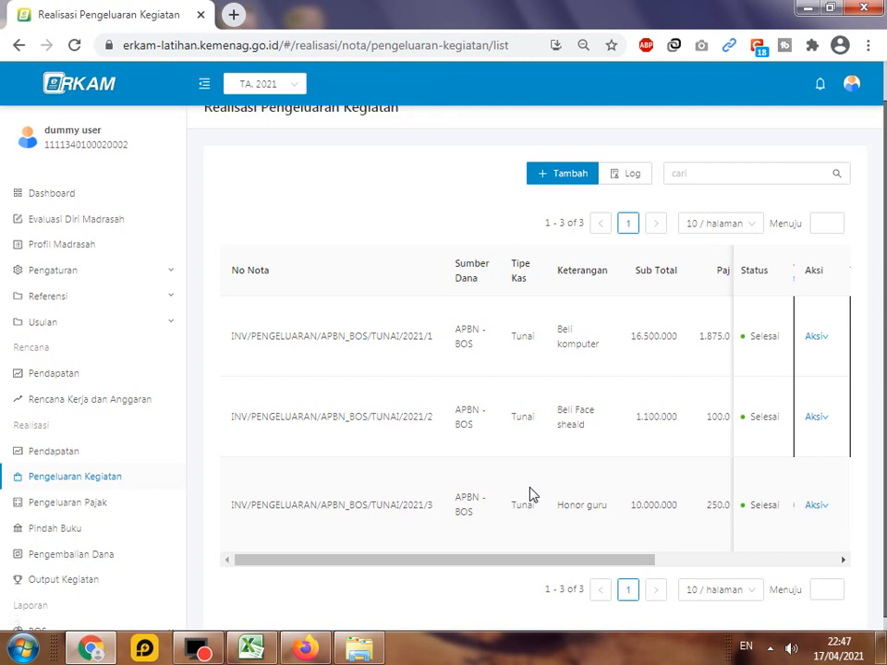
# Open the Realisasi Pendapatan list and expand its balance summary to examine the Tunai cash saldo, pengeluaran and sisa
pyautogui.scroll(1, 829, 360)
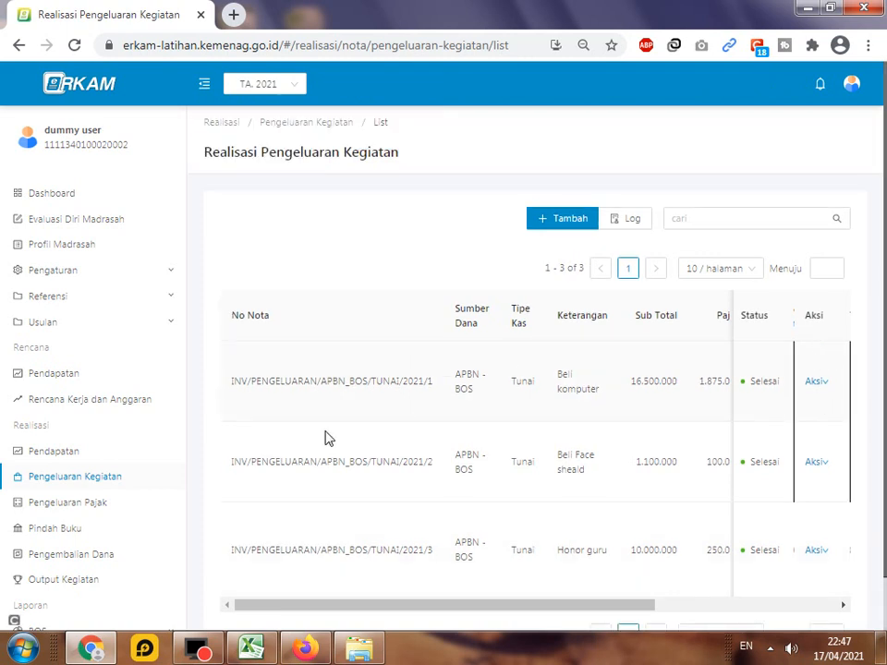
pyautogui.click(72, 453)
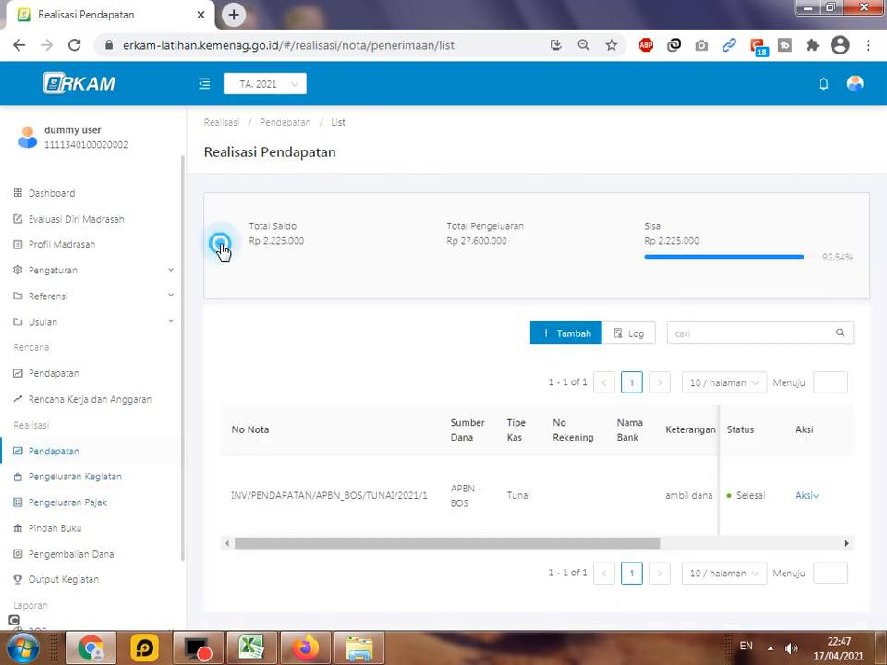
pyautogui.click(223, 251)
pyautogui.scroll(-1, 378, 342)
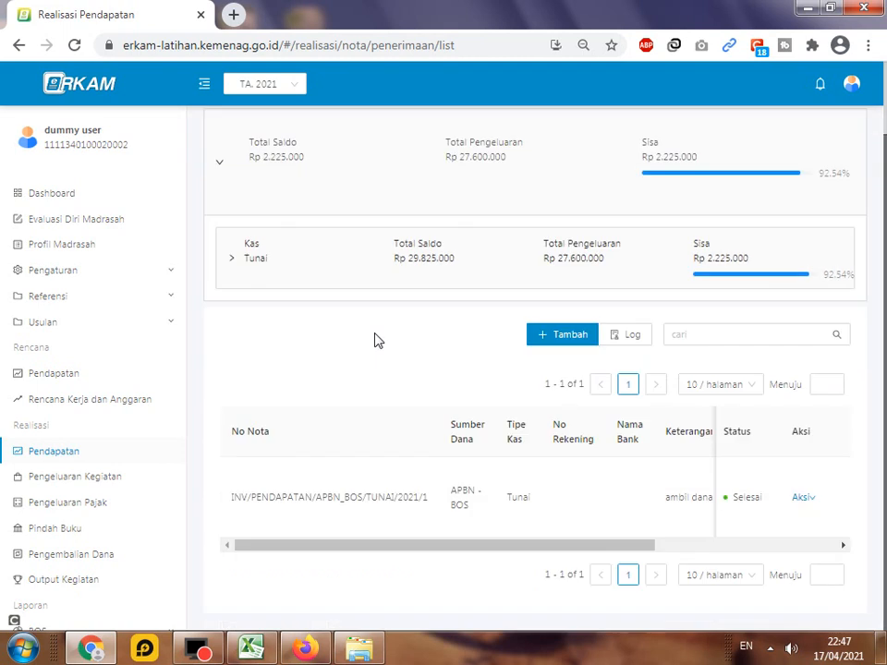
pyautogui.scroll(1, 378, 342)
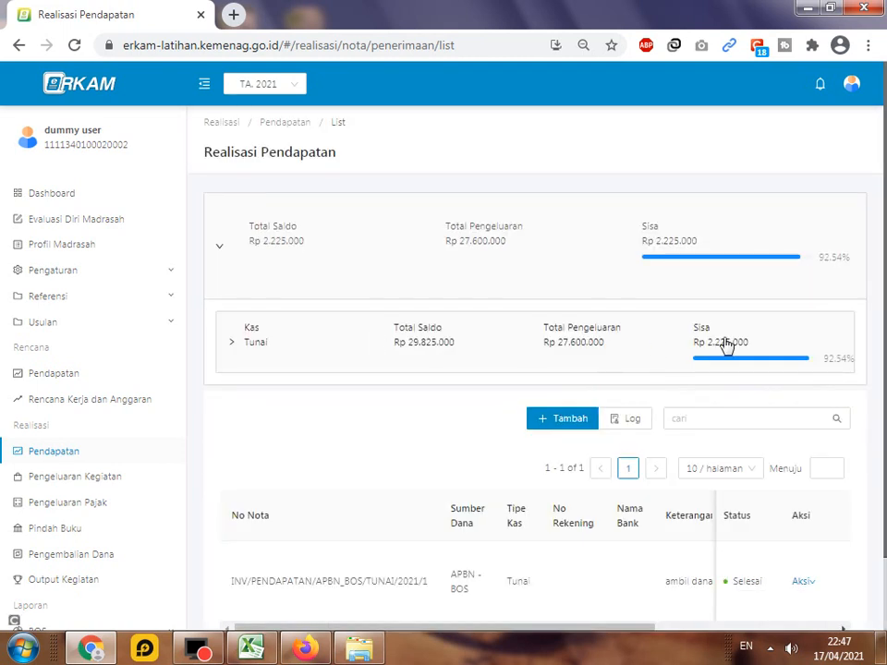
# In the Excel sheet, add the Honor PPH amount in G13 to the tax sum formula in cell F9
pyautogui.click(251, 649)
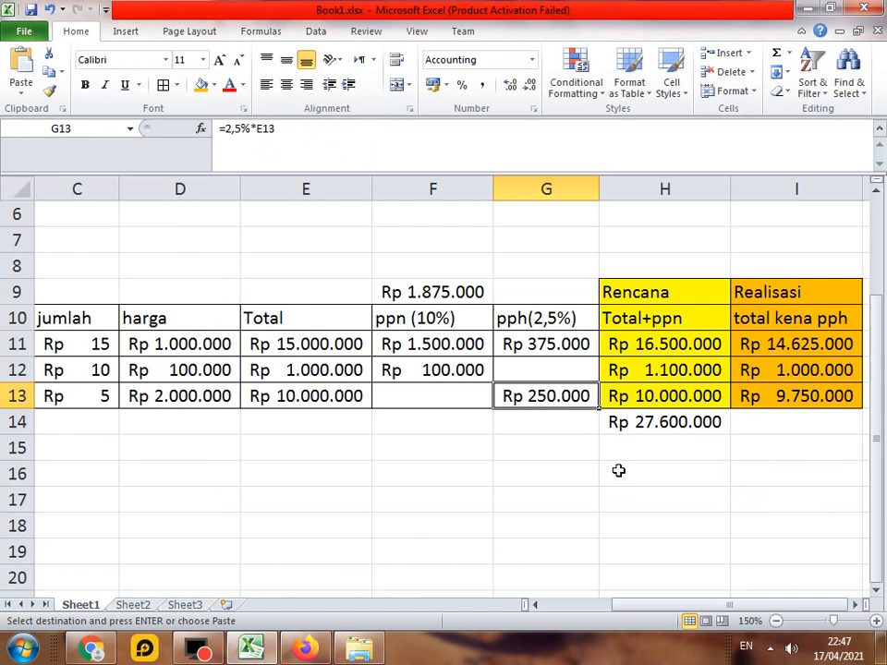
pyautogui.click(447, 290)
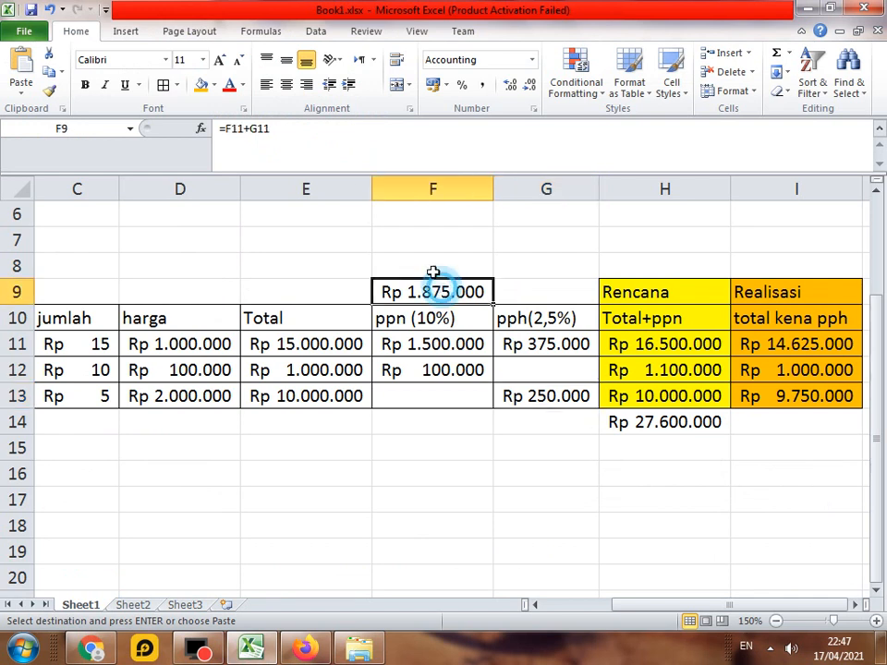
pyautogui.click(287, 127)
pyautogui.write('+')
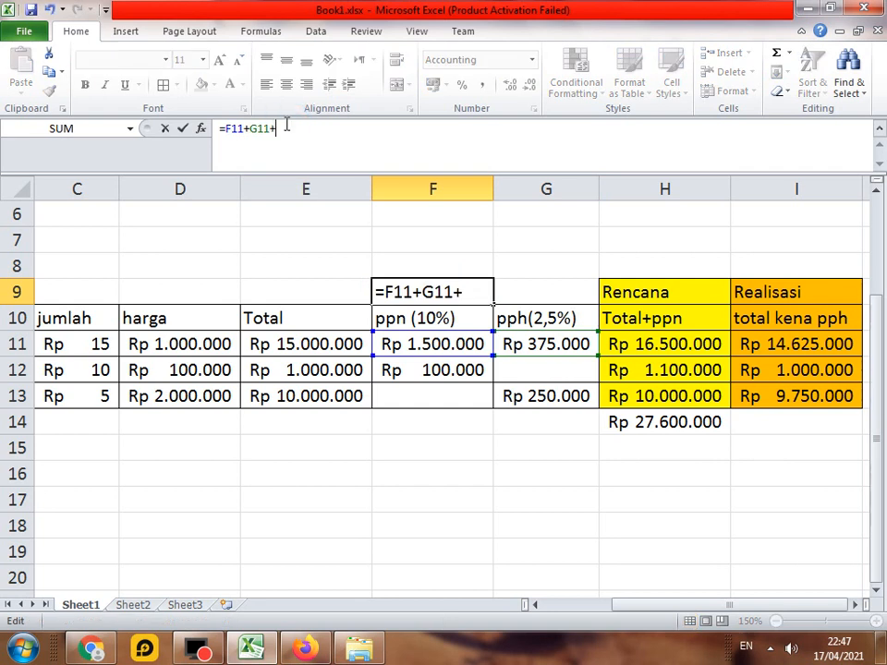
pyautogui.click(573, 395)
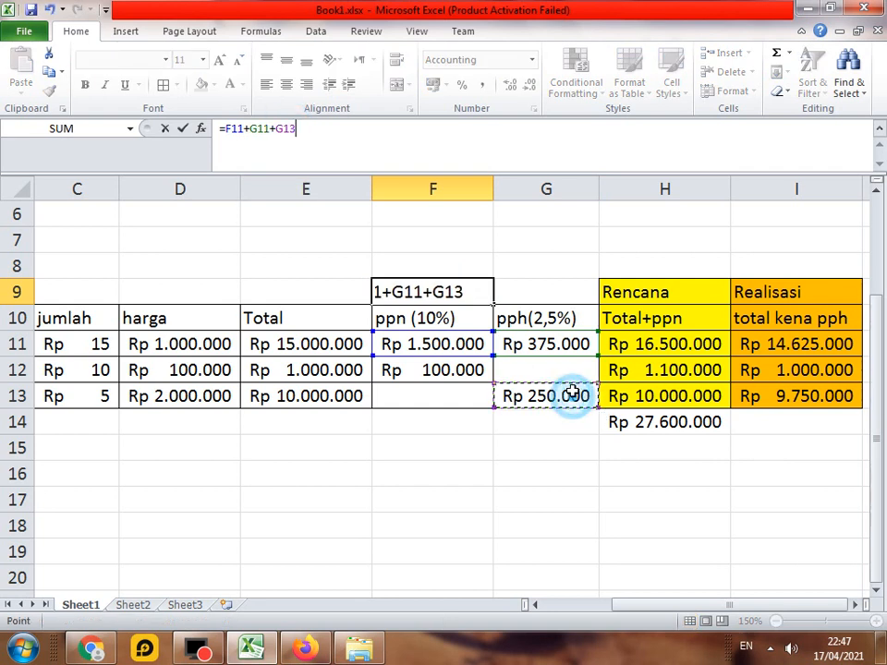
pyautogui.press('Return')
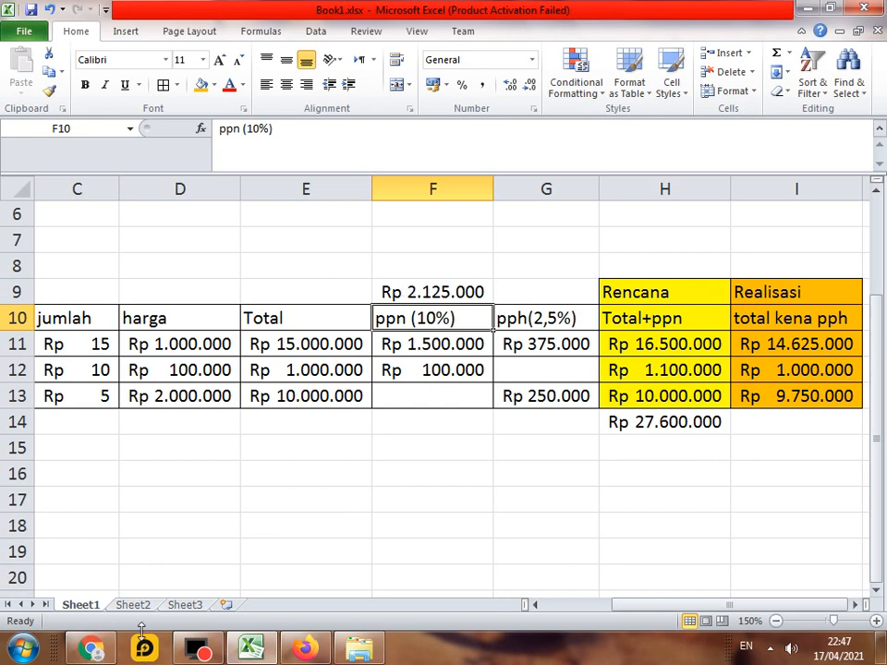
# Extend the tax sum in F9 with the Face sheald PPN in F12, making the formula =F11+G11+G13+F12
pyautogui.click(90, 647)
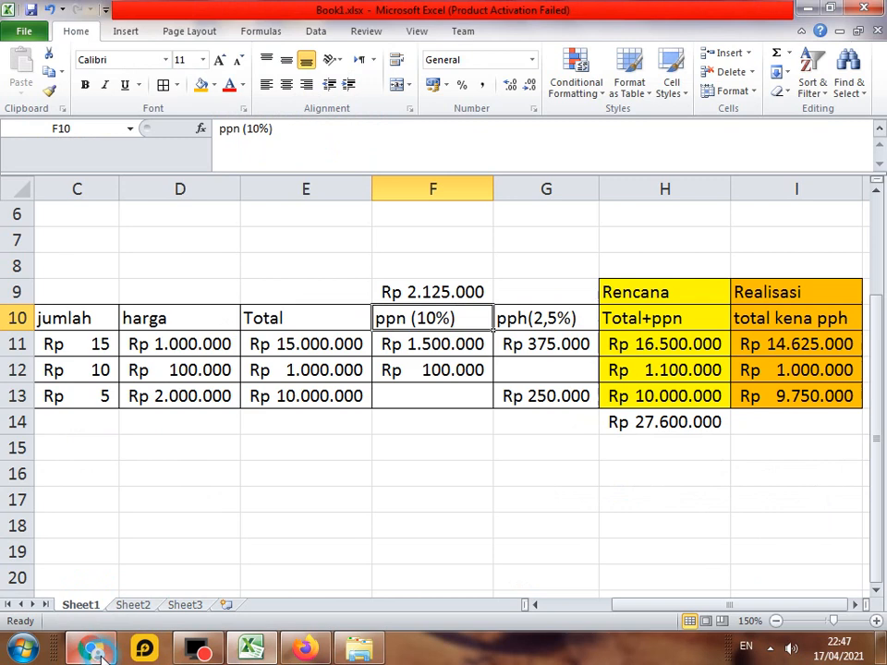
pyautogui.click(97, 650)
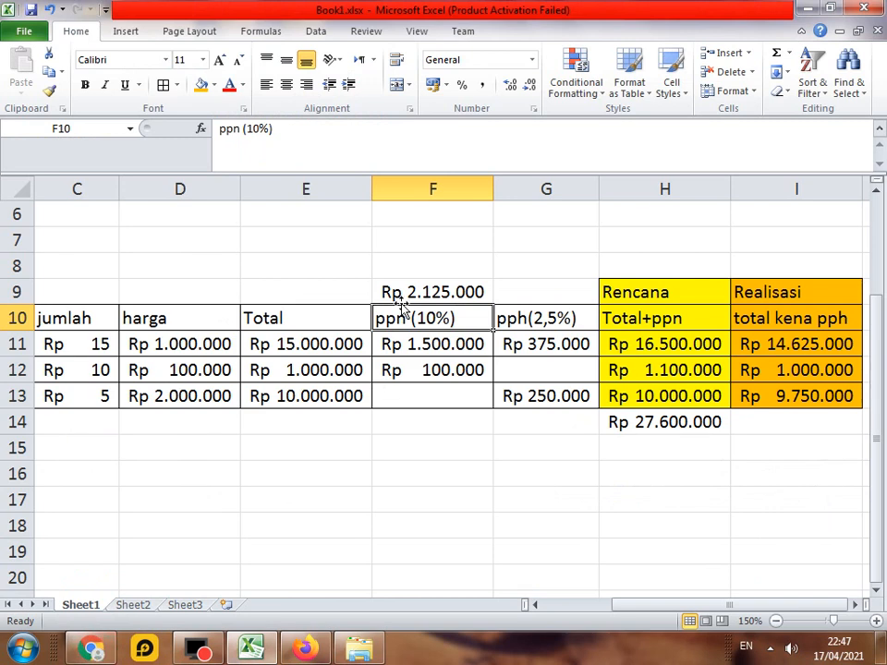
pyautogui.click(475, 292)
pyautogui.click(341, 131)
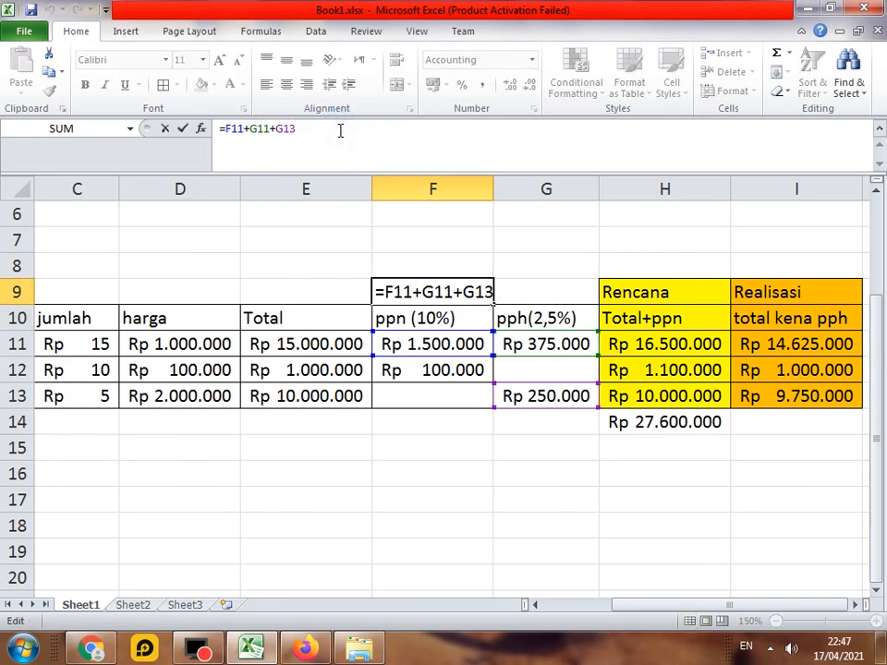
pyautogui.write('+')
pyautogui.click(427, 370)
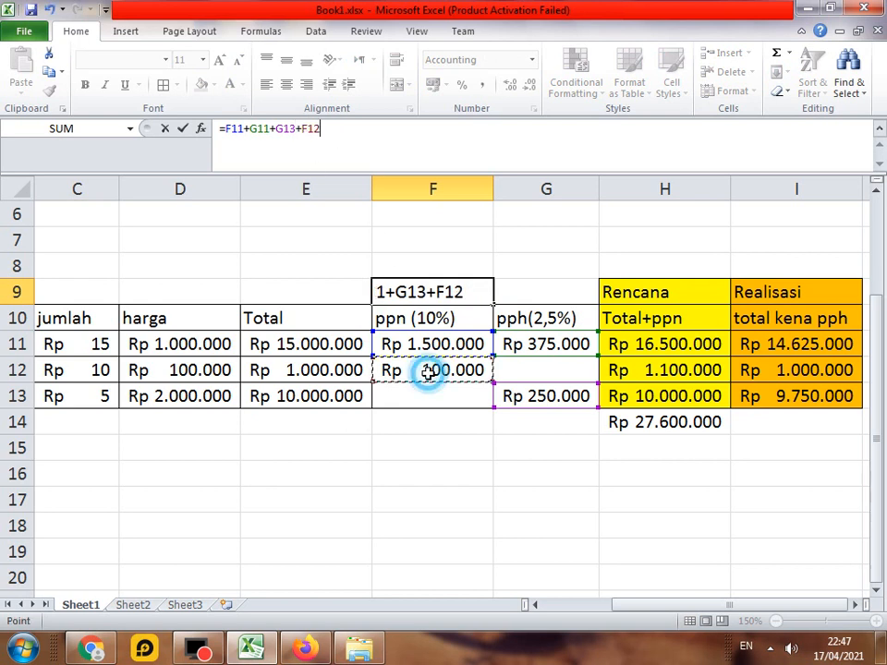
pyautogui.press('Return')
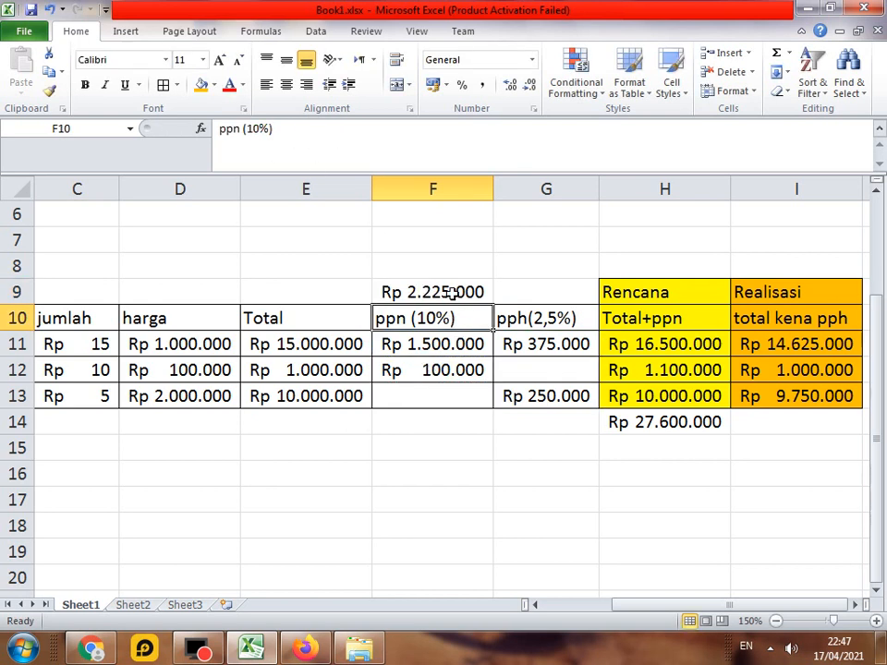
# Compare the Tunai cash Sisa and its APBN - BOS breakdown in Chrome with the PPN and PPH amounts in the Excel sheet
pyautogui.click(90, 647)
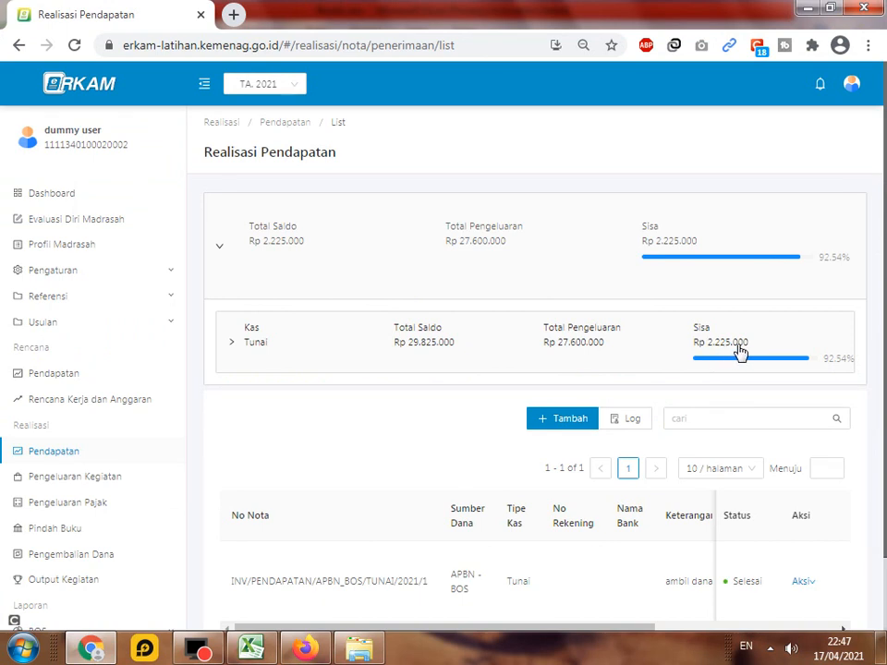
pyautogui.moveTo(757, 340); pyautogui.dragTo(702, 343)
pyautogui.click(251, 647)
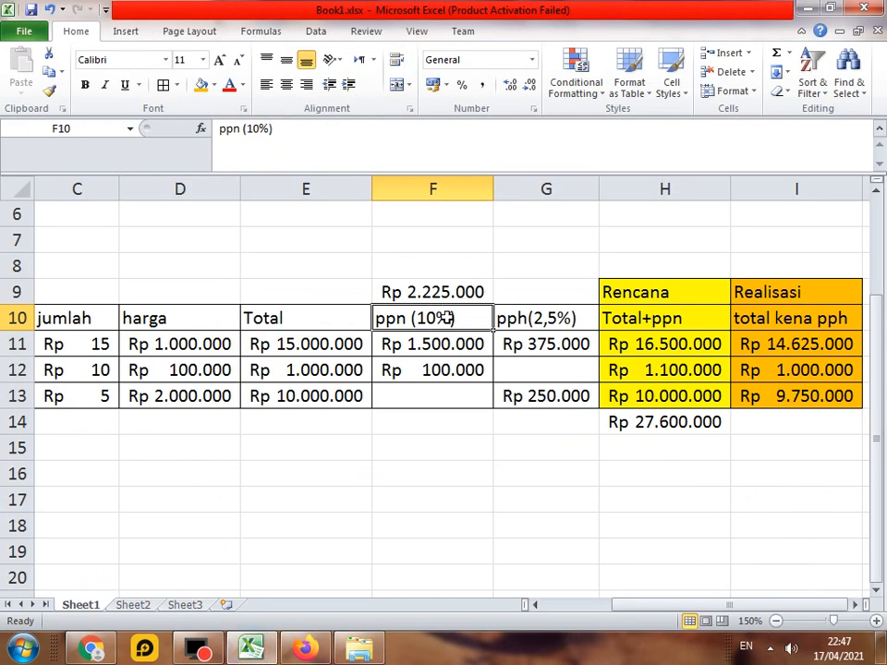
pyautogui.click(440, 344)
pyautogui.press('Right')
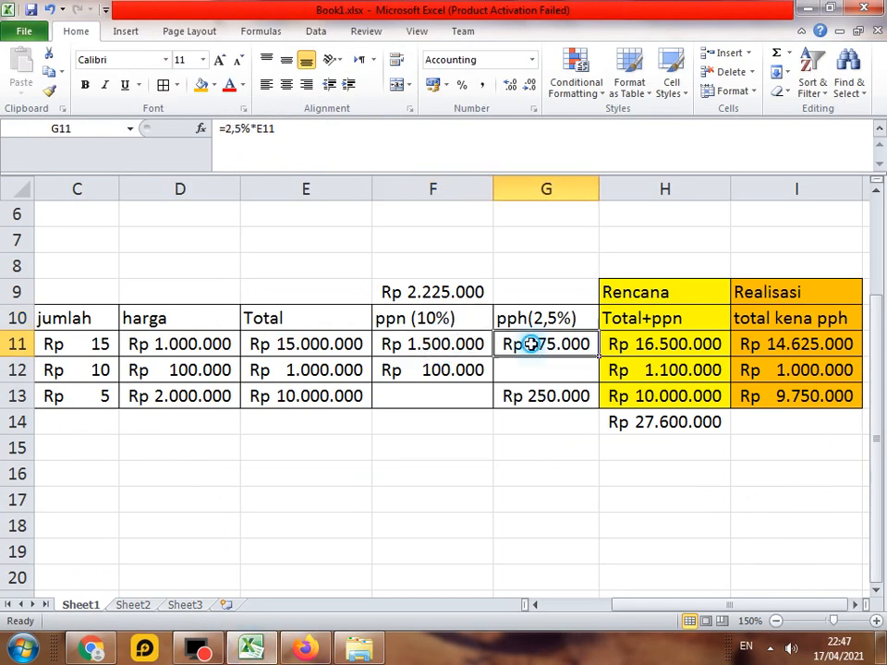
pyautogui.click(450, 368)
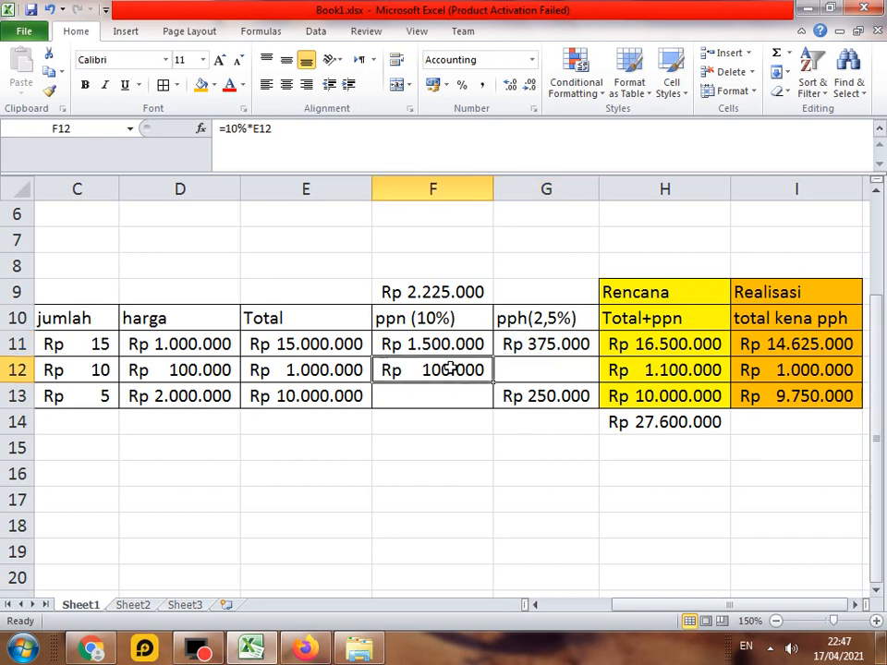
pyautogui.click(536, 397)
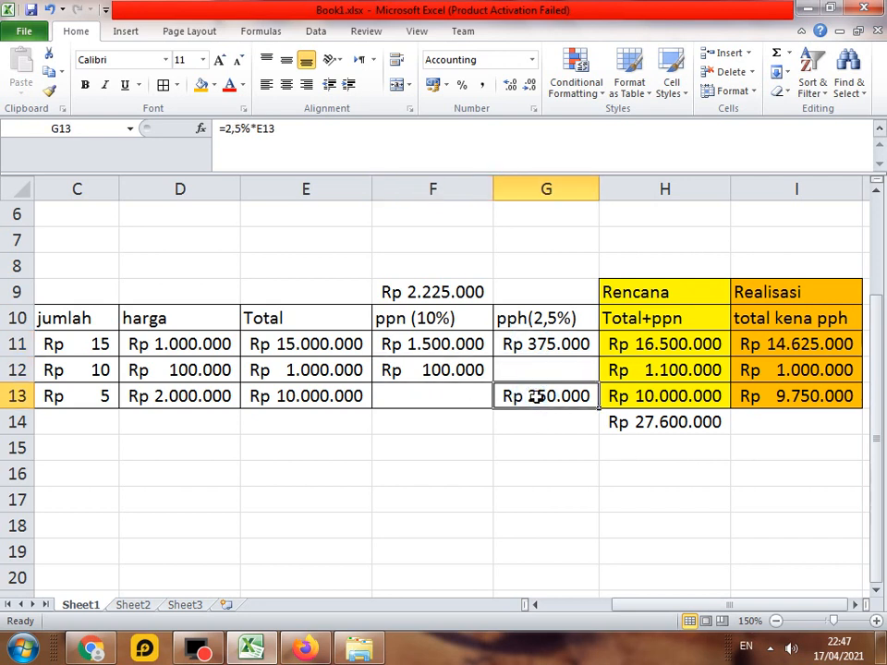
pyautogui.moveTo(640, 608); pyautogui.dragTo(567, 605)
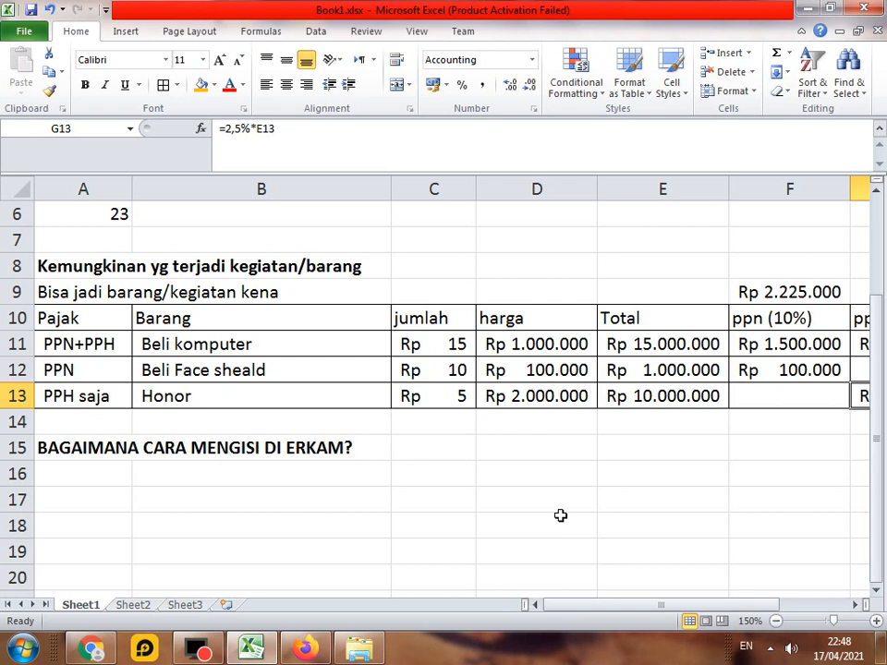
pyautogui.click(90, 647)
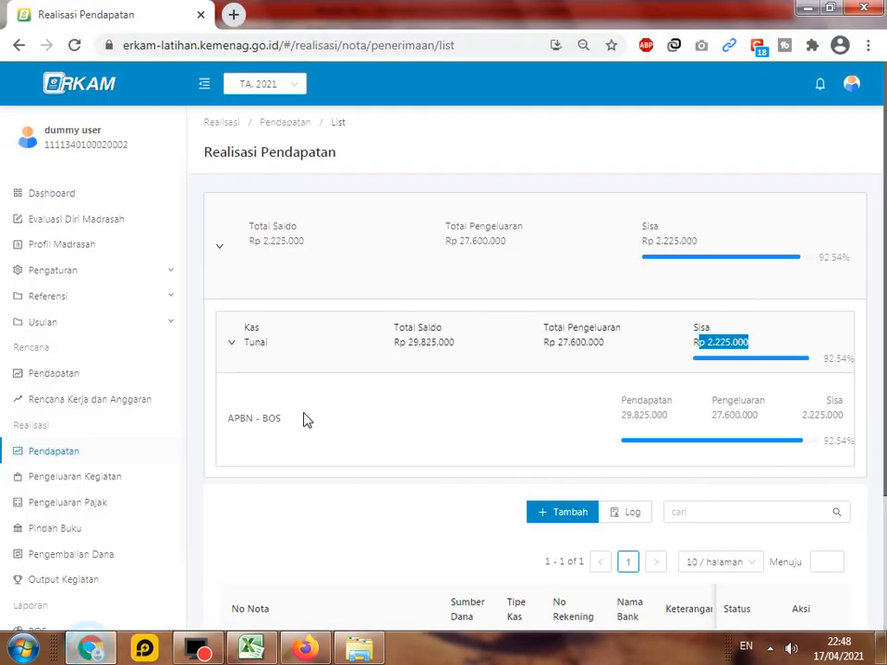
pyautogui.scroll(-2, 381, 424)
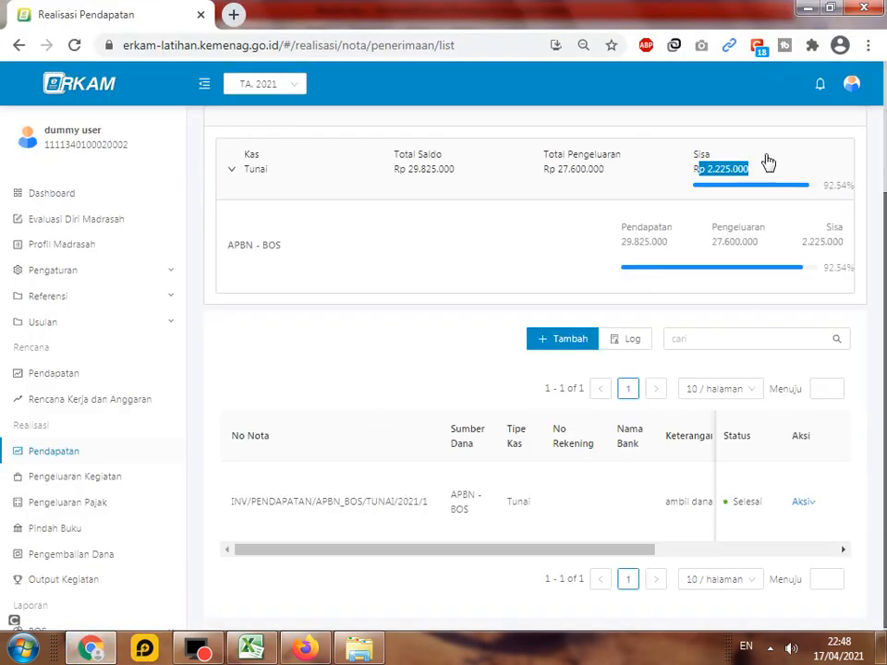
pyautogui.click(605, 213)
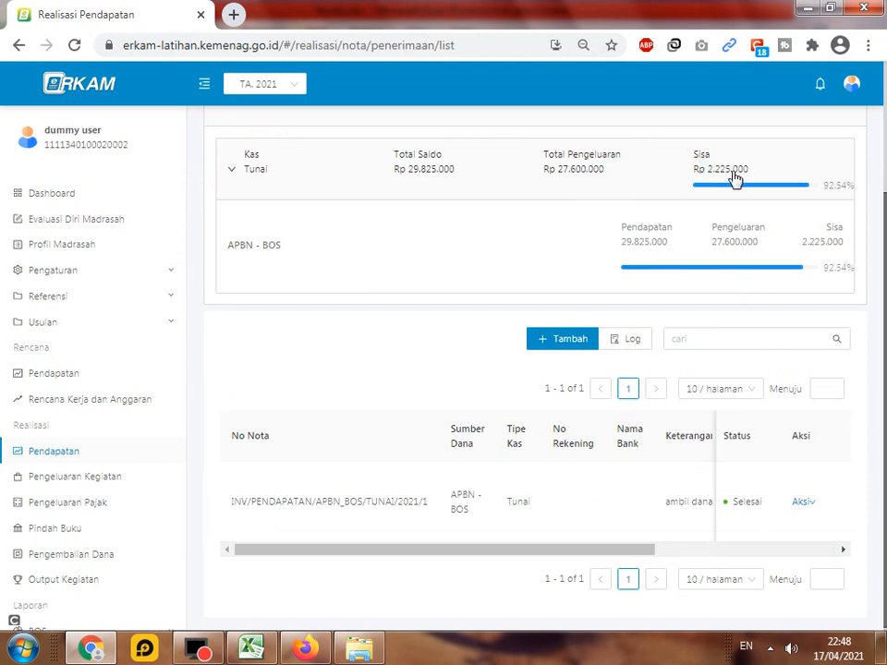
# Start a new Pengeluaran Pajak note with Sumber Dana APBN - BOS, Tipe Kas Tunai and Jenis Pajak PPN
pyautogui.click(70, 506)
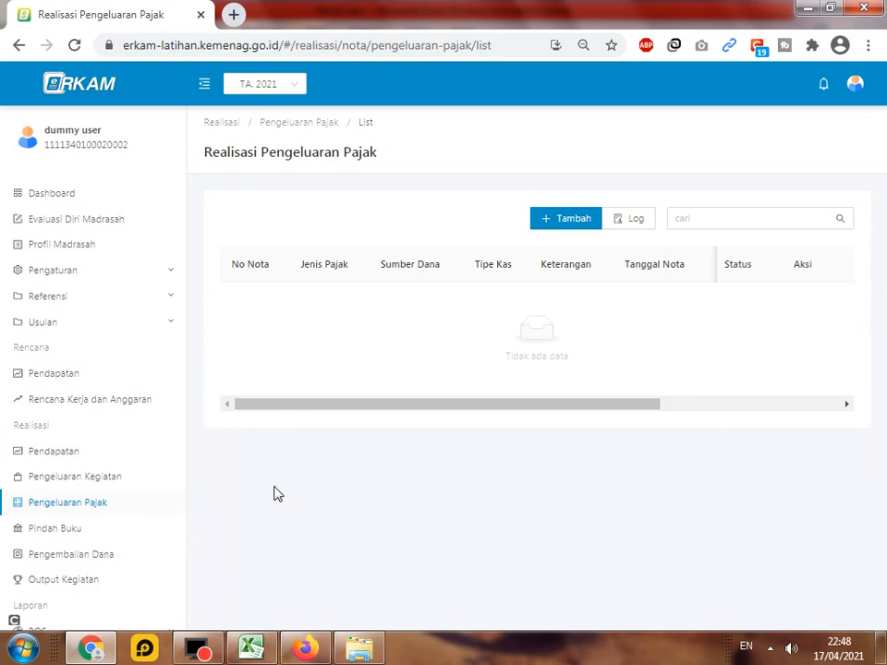
pyautogui.click(567, 219)
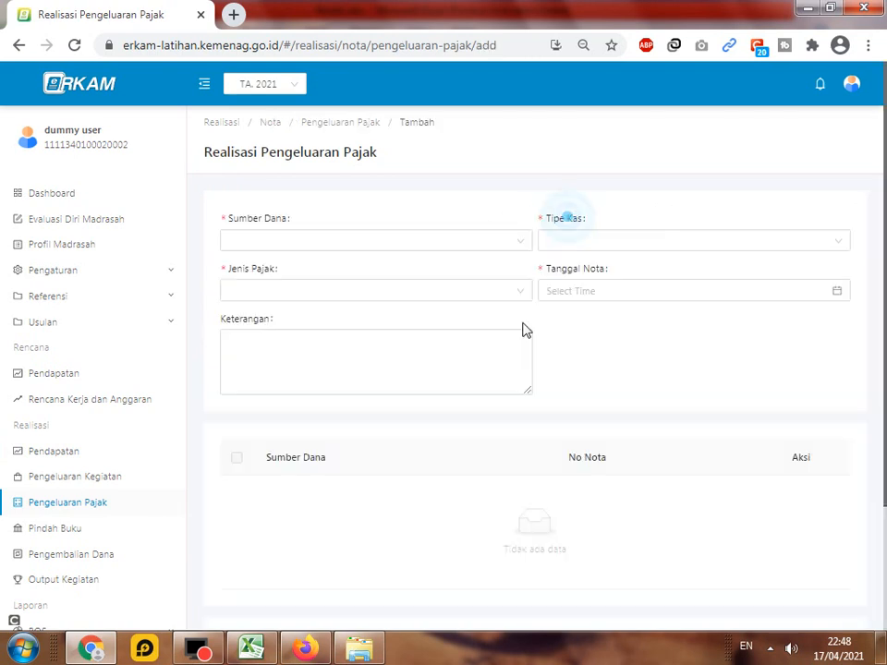
pyautogui.click(450, 242)
pyautogui.click(360, 265)
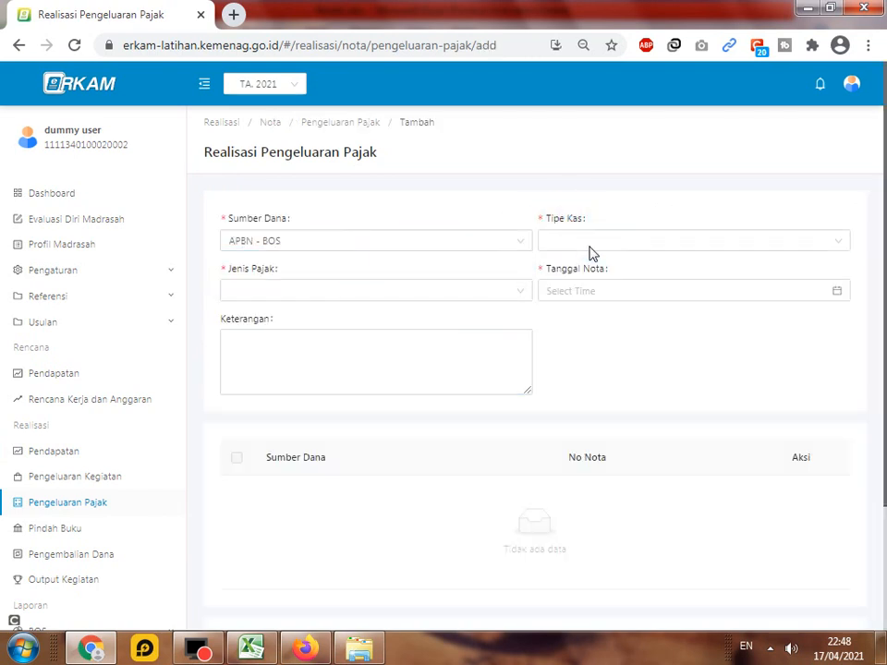
pyautogui.click(594, 240)
pyautogui.click(587, 267)
pyautogui.click(519, 289)
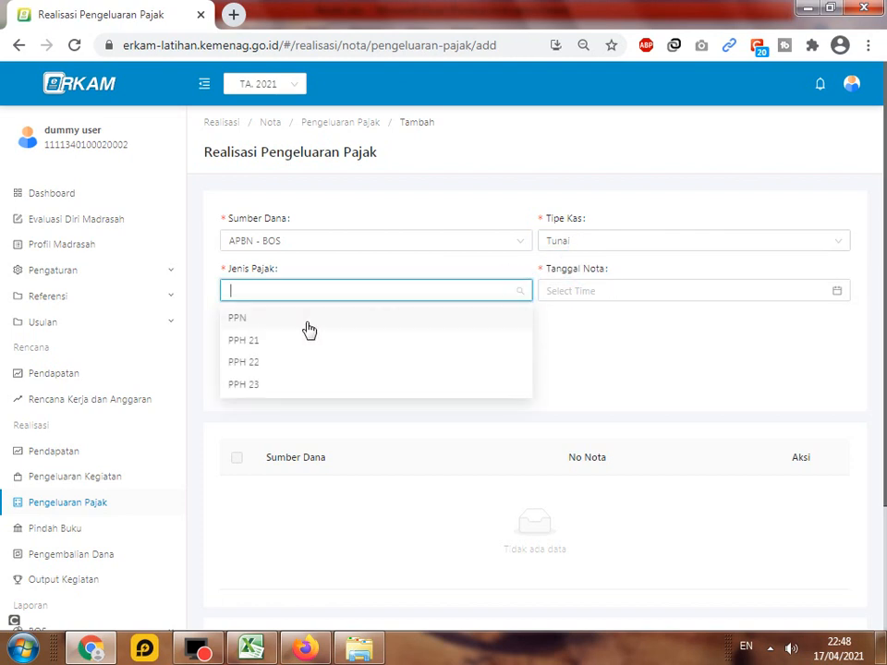
pyautogui.click(268, 317)
# Include all listed expense notes with outstanding PPN in the tax payment and check the Grand Total
pyautogui.scroll(-1, 371, 395)
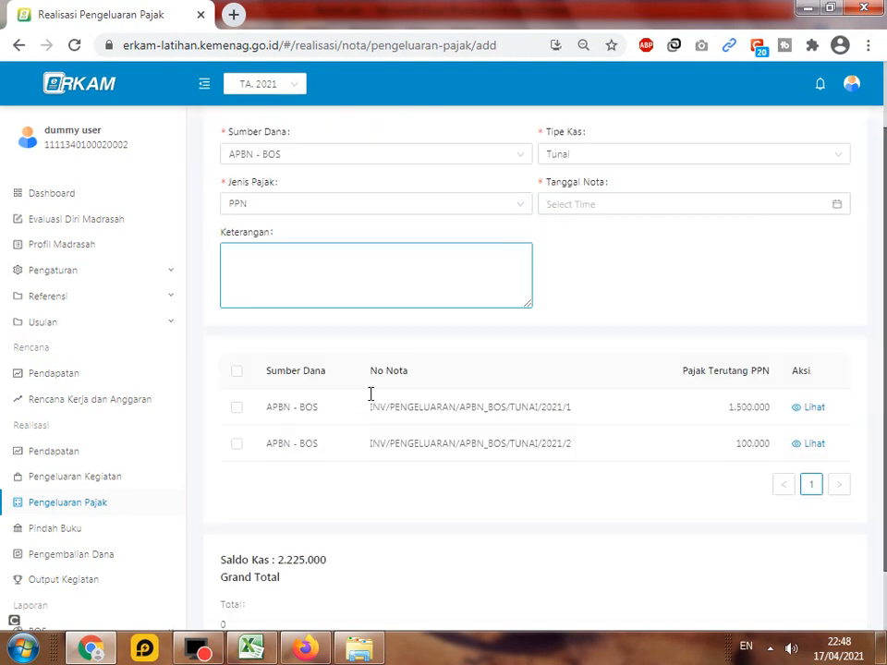
pyautogui.click(236, 370)
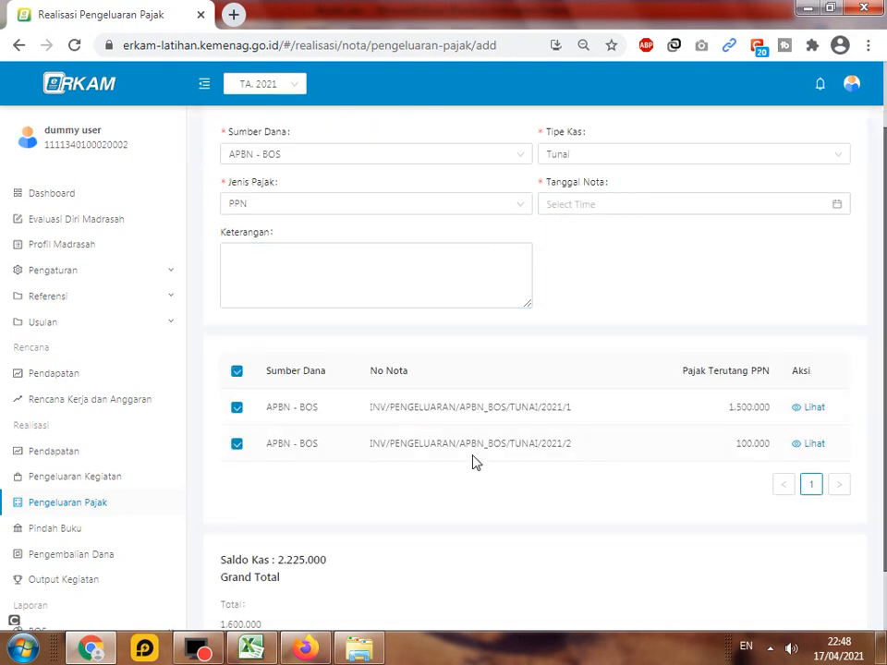
pyautogui.scroll(-1, 585, 466)
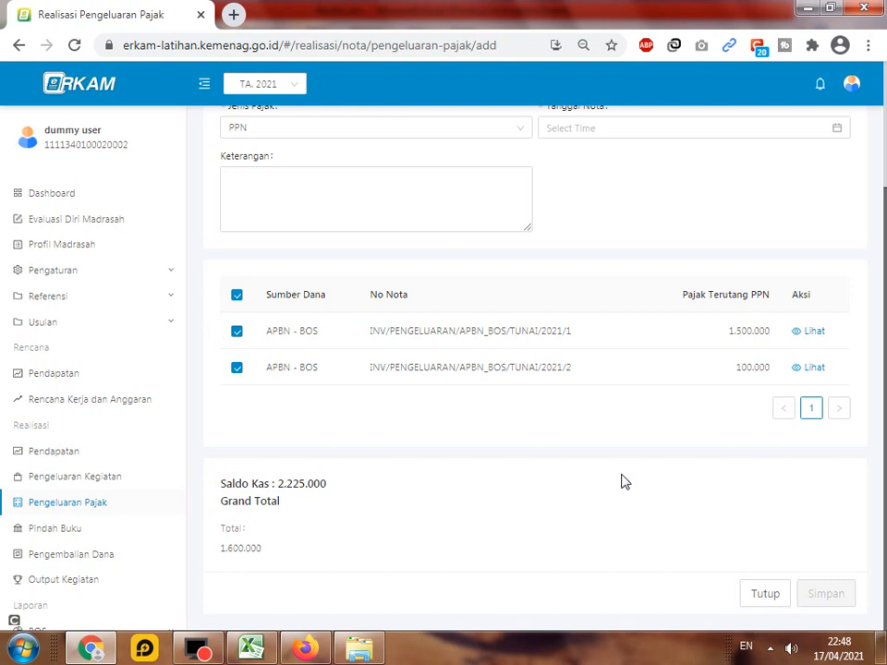
pyautogui.scroll(1, 626, 482)
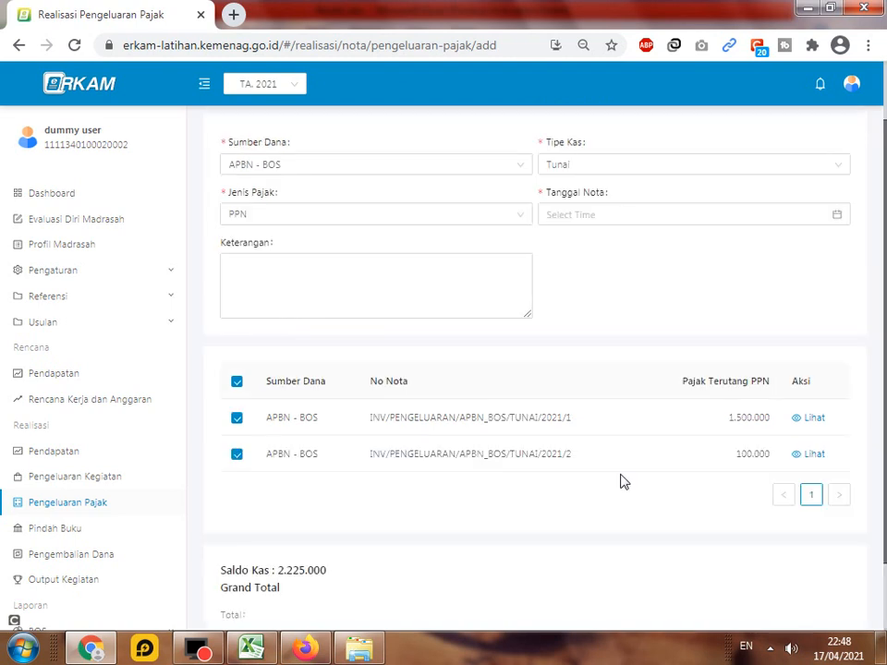
pyautogui.click(602, 211)
pyautogui.click(684, 292)
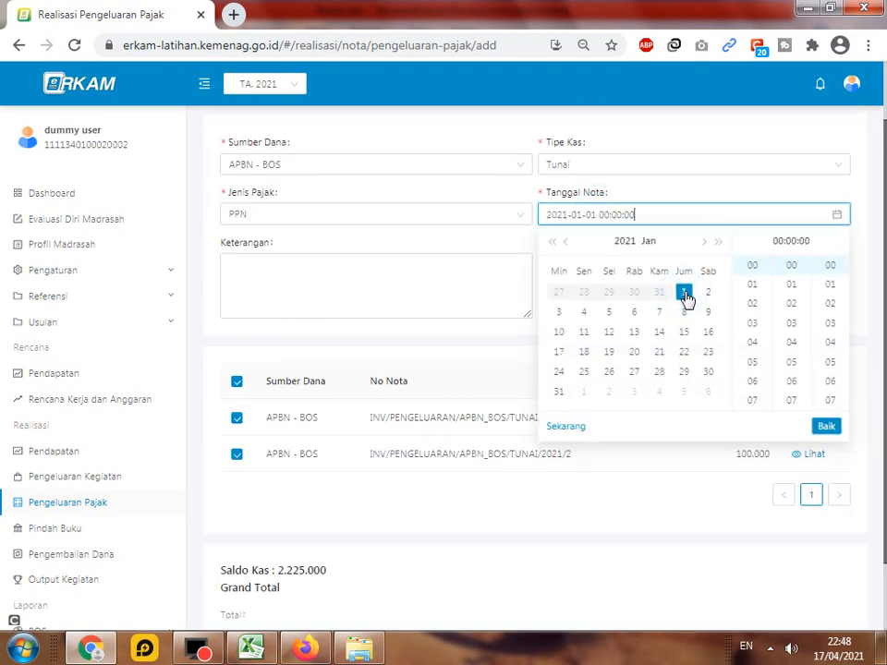
pyautogui.click(827, 426)
pyautogui.click(328, 279)
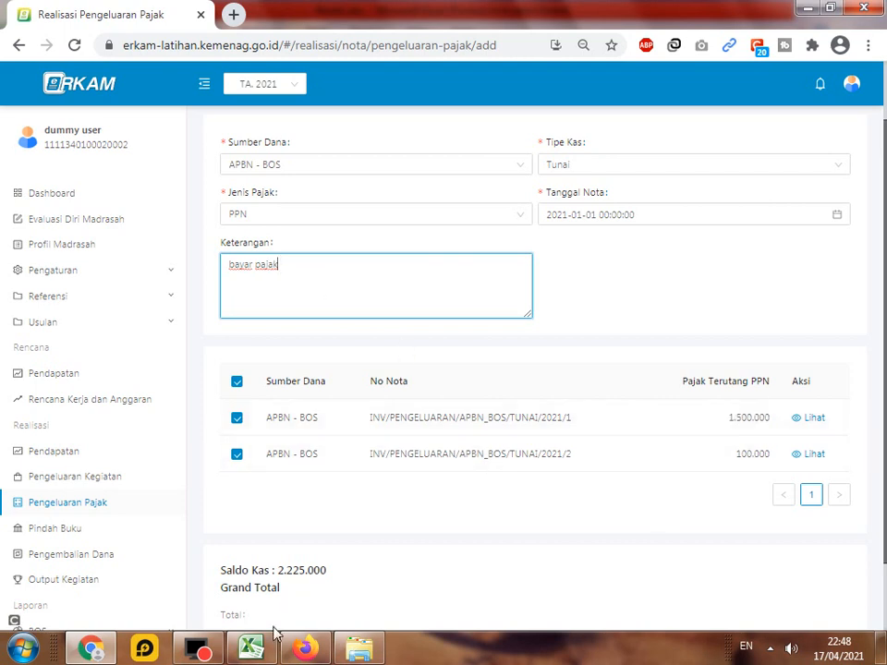
# Check the PPN amounts for Beli komputer and Beli Face sheald in the Excel sheet
pyautogui.hotkey('alt', 'Tab')
pyautogui.moveTo(522, 608); pyautogui.dragTo(653, 608)
pyautogui.click(432, 343)
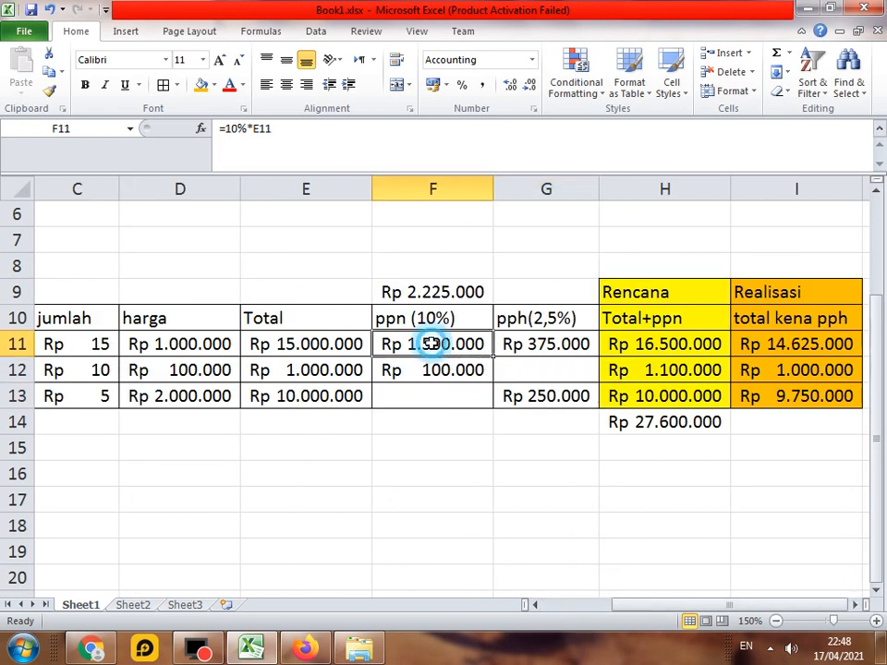
pyautogui.click(432, 368)
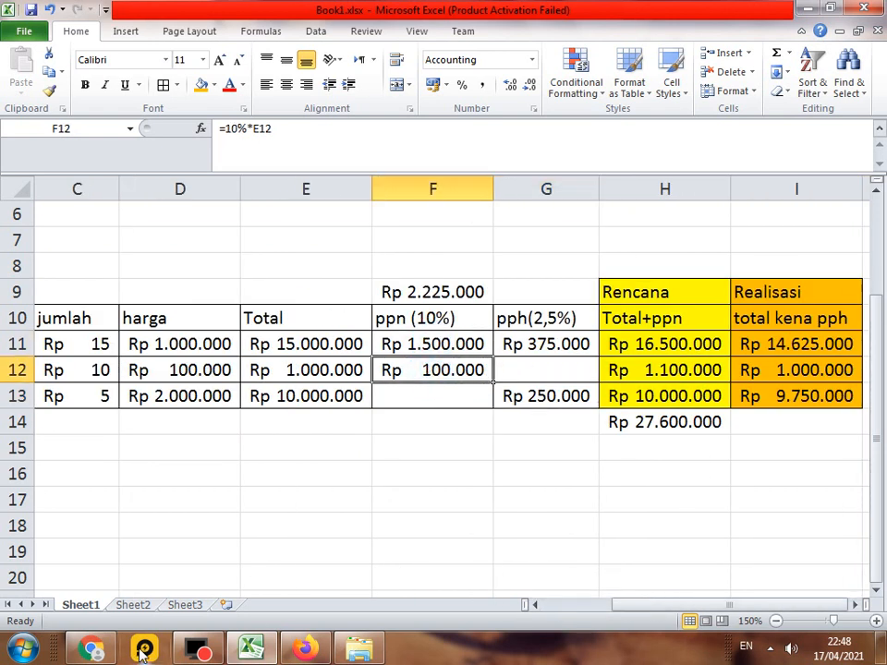
pyautogui.hotkey('alt', 'Tab')
# Check the note's Total against the Saldo Kas in Chrome, and save the PPN tax expense note
pyautogui.scroll(-1, 594, 507)
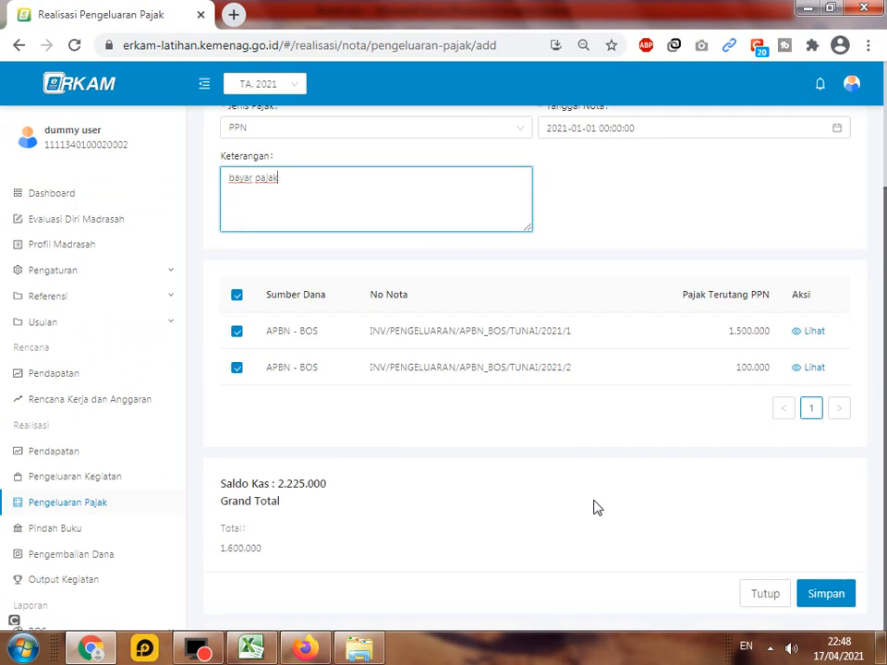
pyautogui.moveTo(268, 549); pyautogui.dragTo(175, 557)
pyautogui.click(298, 502)
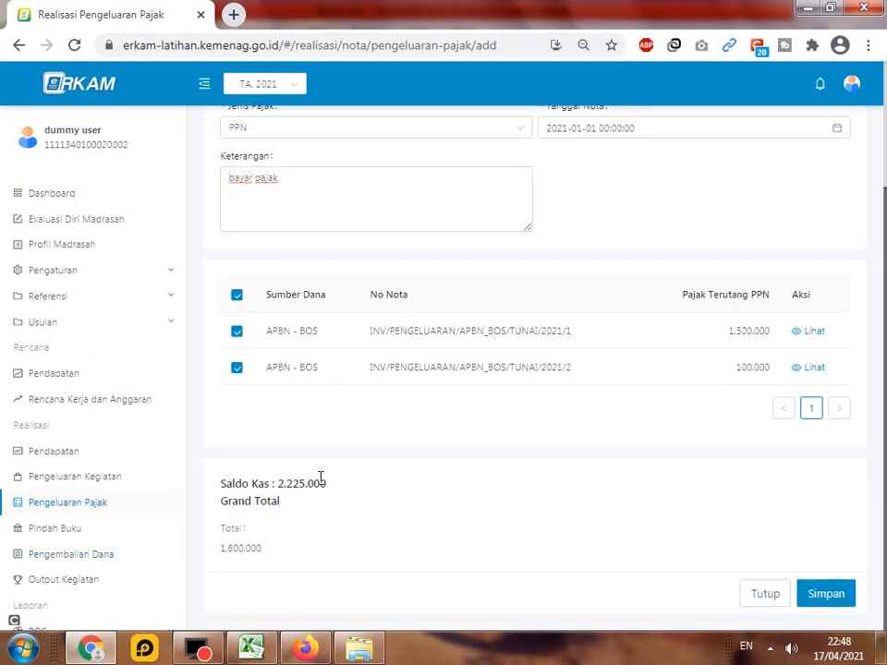
pyautogui.moveTo(325, 482); pyautogui.dragTo(285, 478)
pyautogui.click(800, 596)
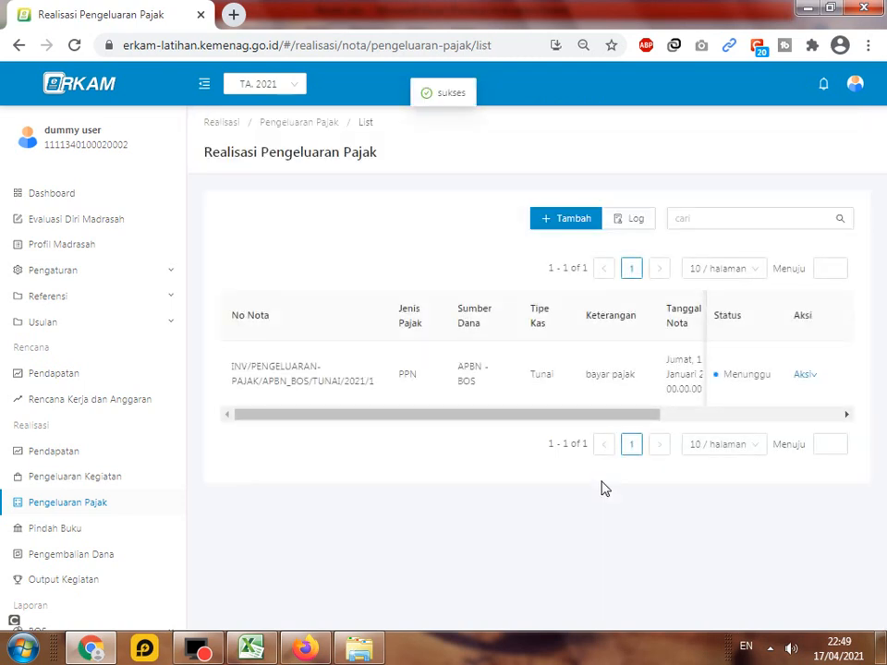
# Switch to Firefox and approve the pending PPN tax expense note with the description "bayar pajak"
pyautogui.click(305, 646)
pyautogui.click(74, 476)
pyautogui.click(810, 409)
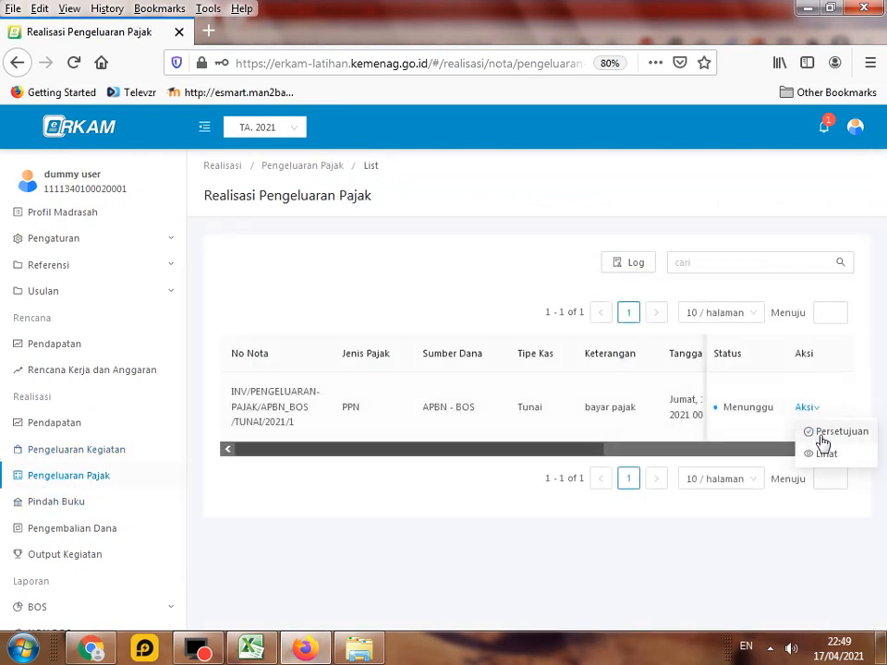
pyautogui.click(820, 433)
pyautogui.scroll(-2, 586, 511)
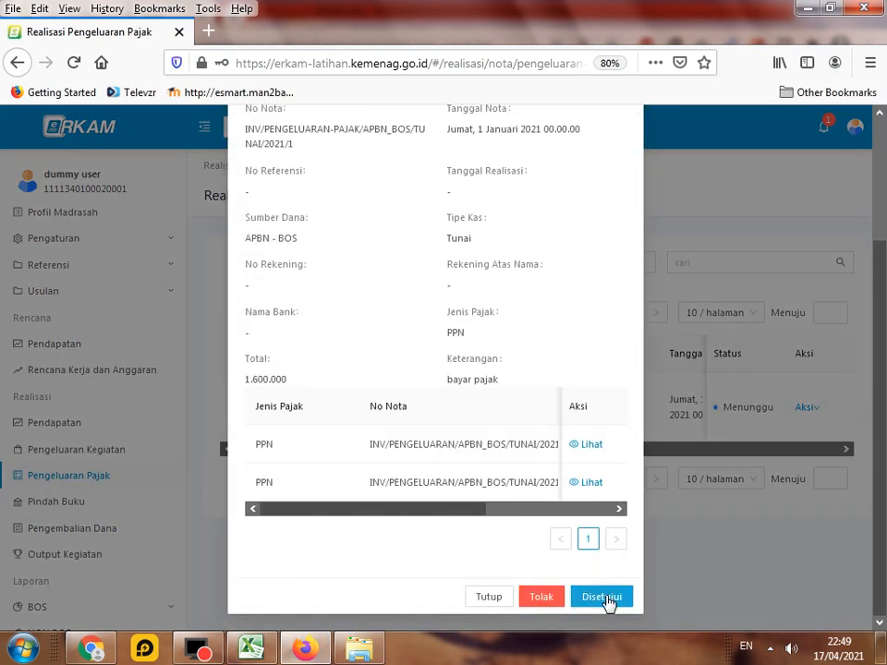
pyautogui.click(608, 601)
pyautogui.click(91, 647)
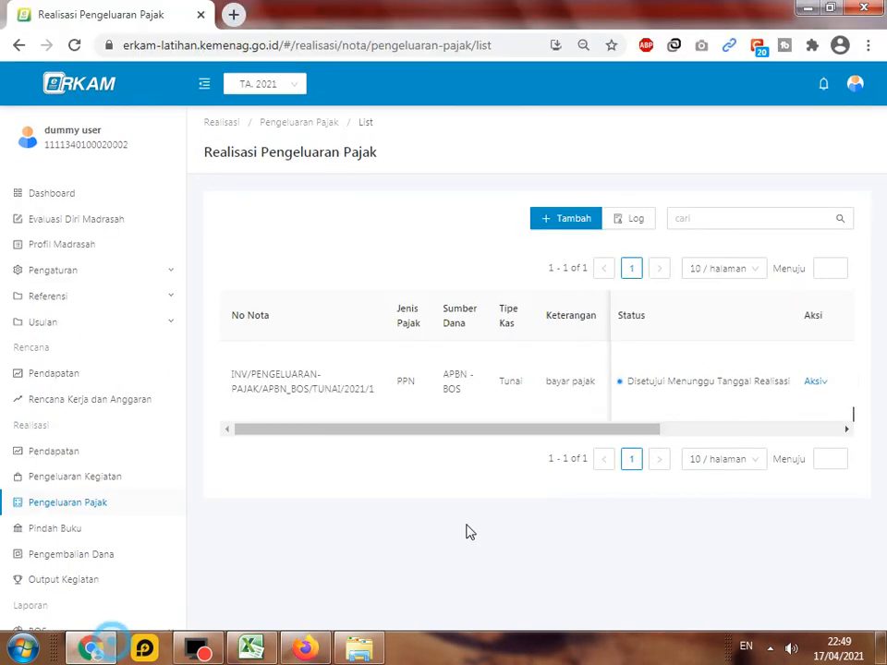
pyautogui.click(806, 382)
pyautogui.click(739, 407)
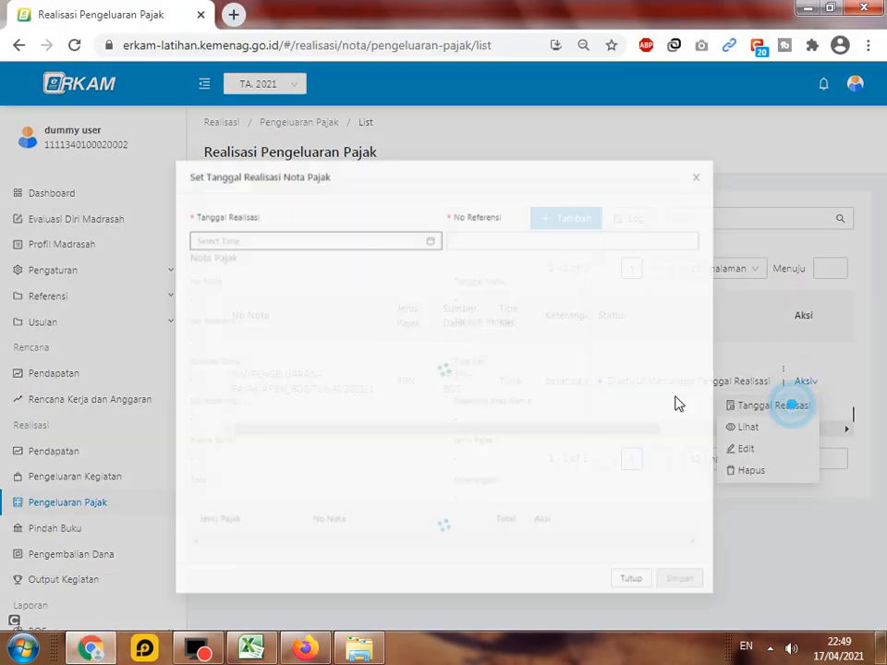
pyautogui.click(321, 222)
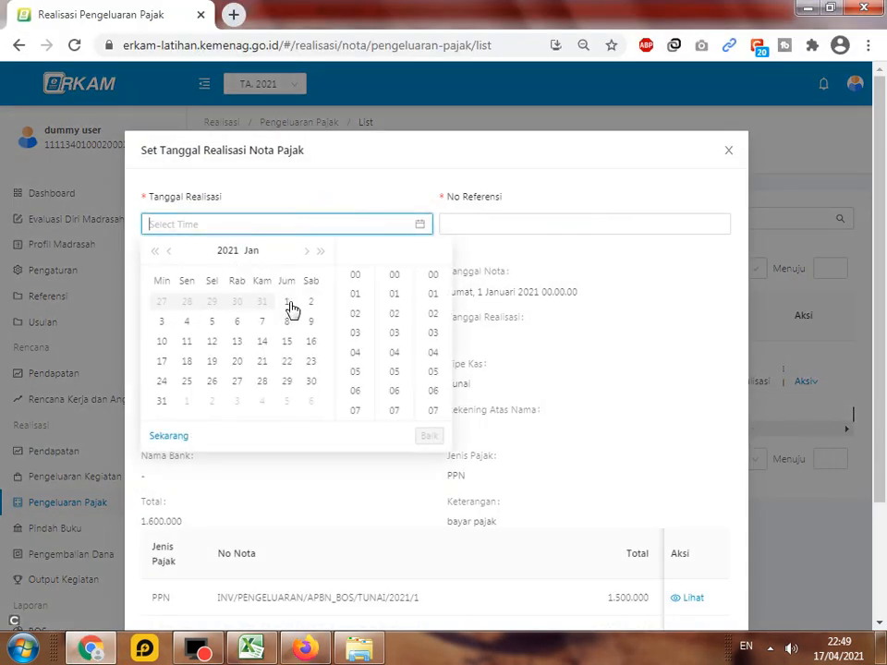
pyautogui.click(288, 303)
pyautogui.click(430, 437)
pyautogui.click(502, 222)
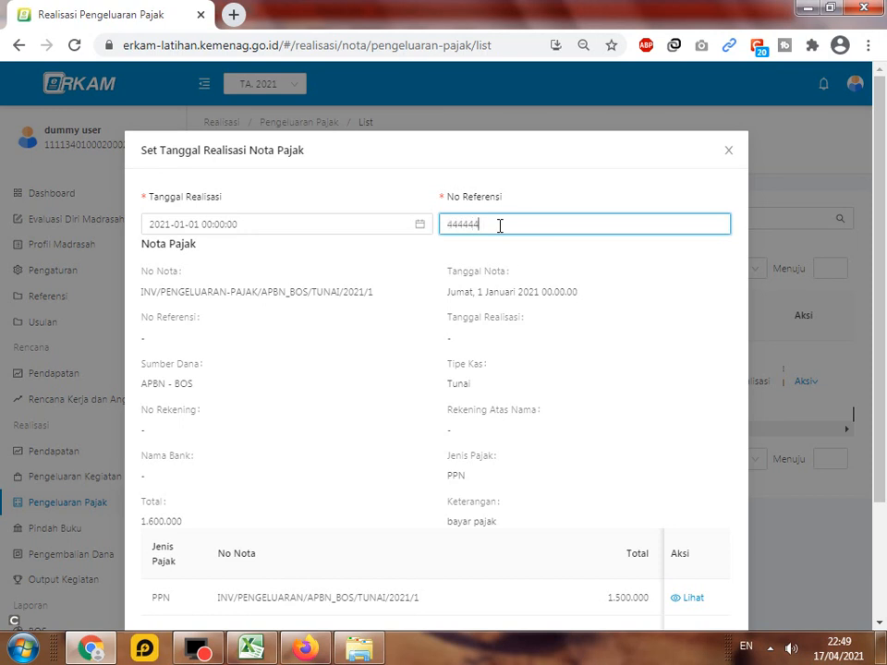
pyautogui.scroll(-2, 513, 274)
pyautogui.click(709, 597)
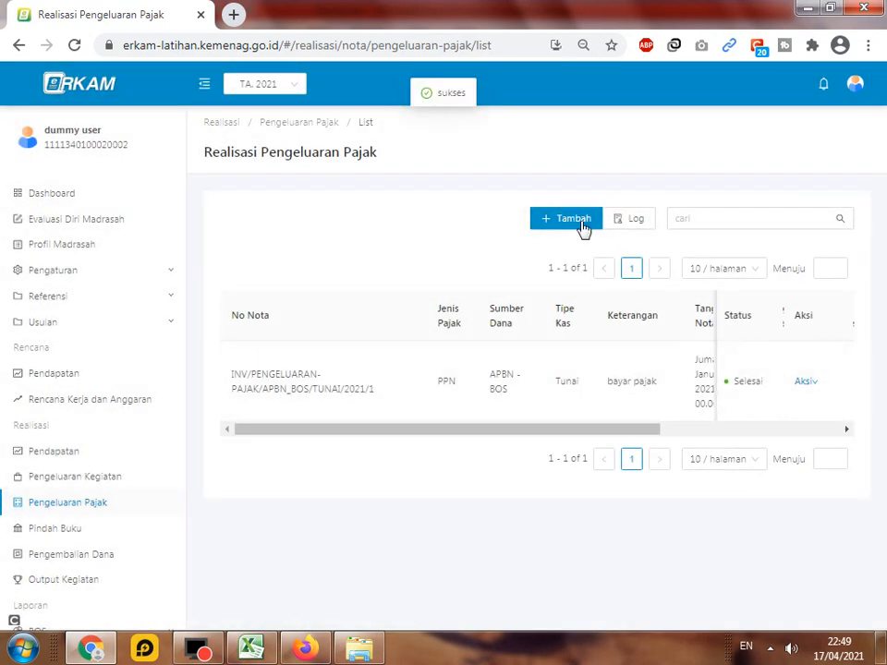
# In the Excel sheet, fill the PPN amounts F11:F12 with orange and the PPH range G11:G13 with light green
pyautogui.click(253, 648)
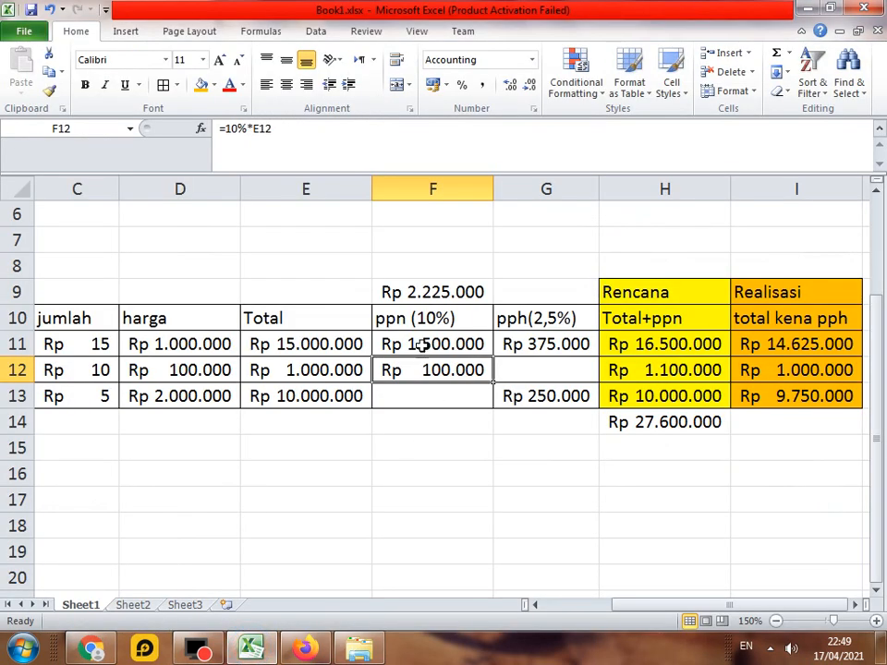
pyautogui.moveTo(421, 337); pyautogui.dragTo(421, 370)
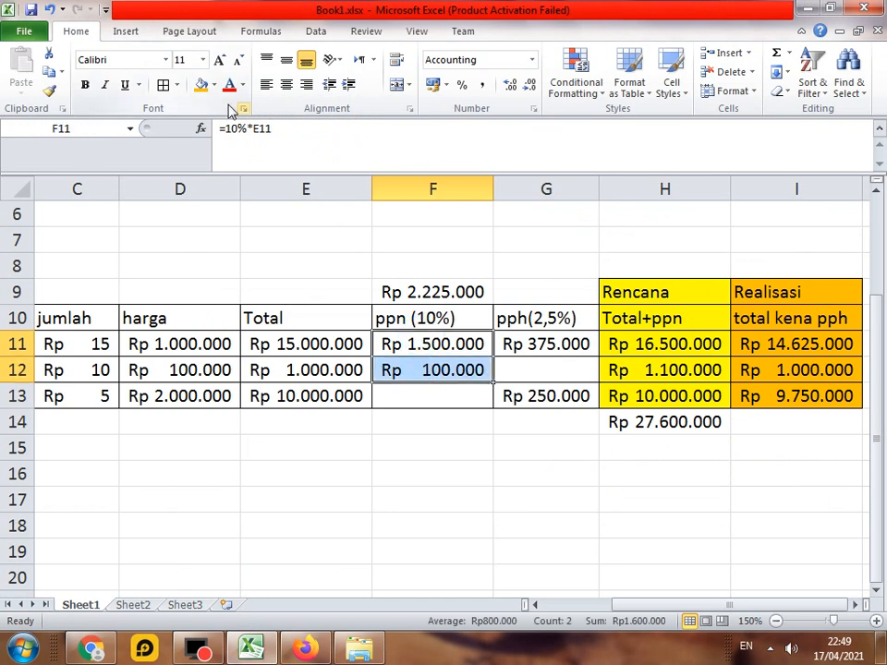
pyautogui.click(201, 85)
pyautogui.moveTo(543, 342); pyautogui.dragTo(537, 395)
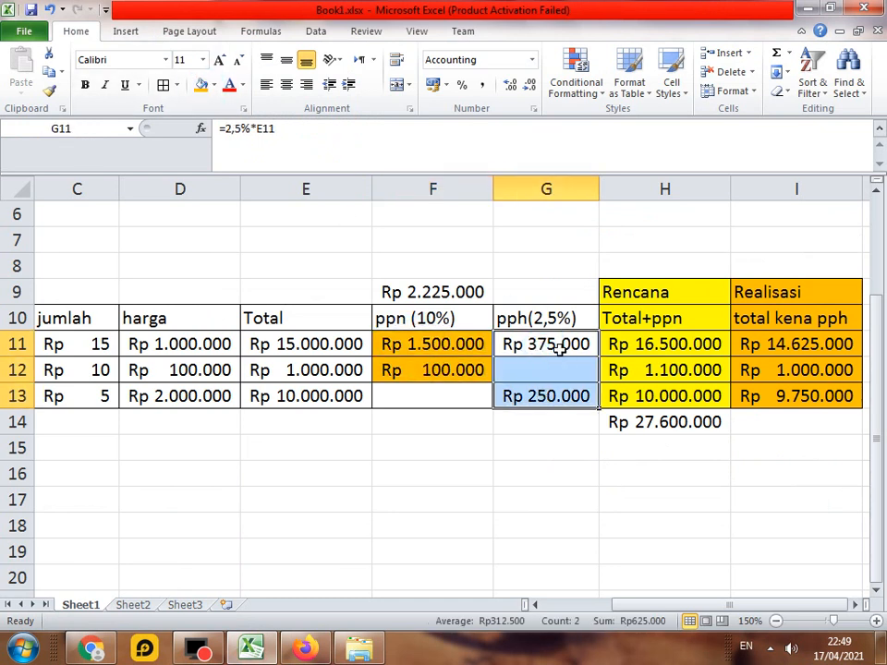
pyautogui.click(215, 88)
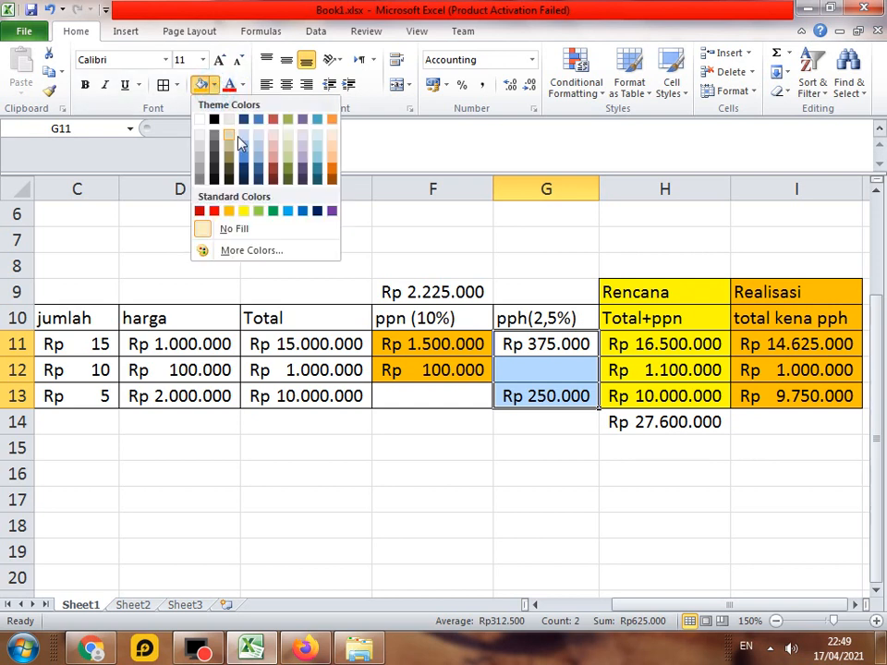
pyautogui.click(259, 208)
# Add a tax expense note in Chrome with Sumber Dana APBN - BOS, Tipe Kas Tunai and Jenis Pajak PPH 21
pyautogui.click(91, 647)
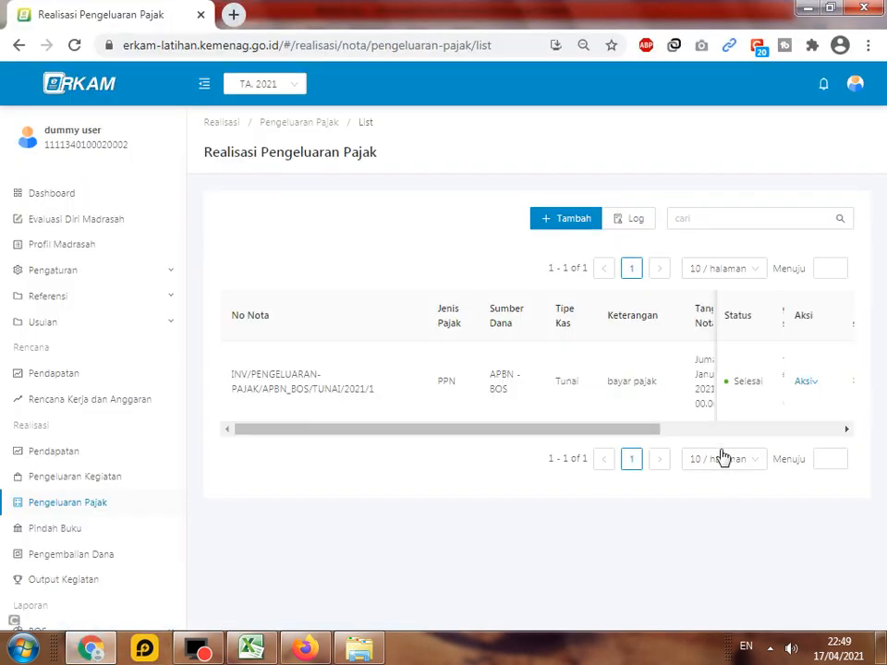
pyautogui.click(566, 222)
pyautogui.click(436, 241)
pyautogui.click(402, 270)
pyautogui.click(632, 243)
pyautogui.click(583, 270)
pyautogui.click(521, 290)
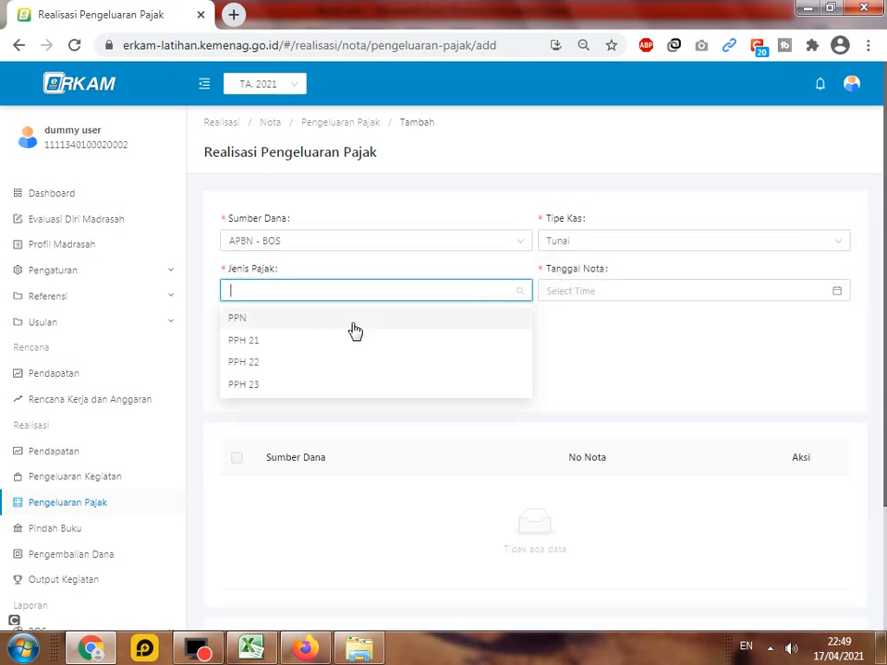
pyautogui.click(291, 341)
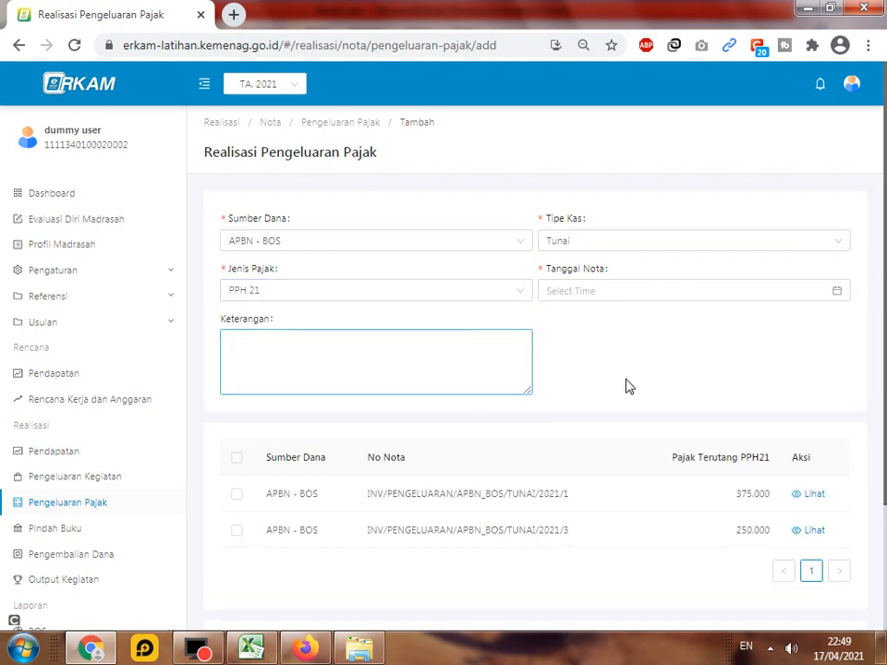
pyautogui.click(710, 288)
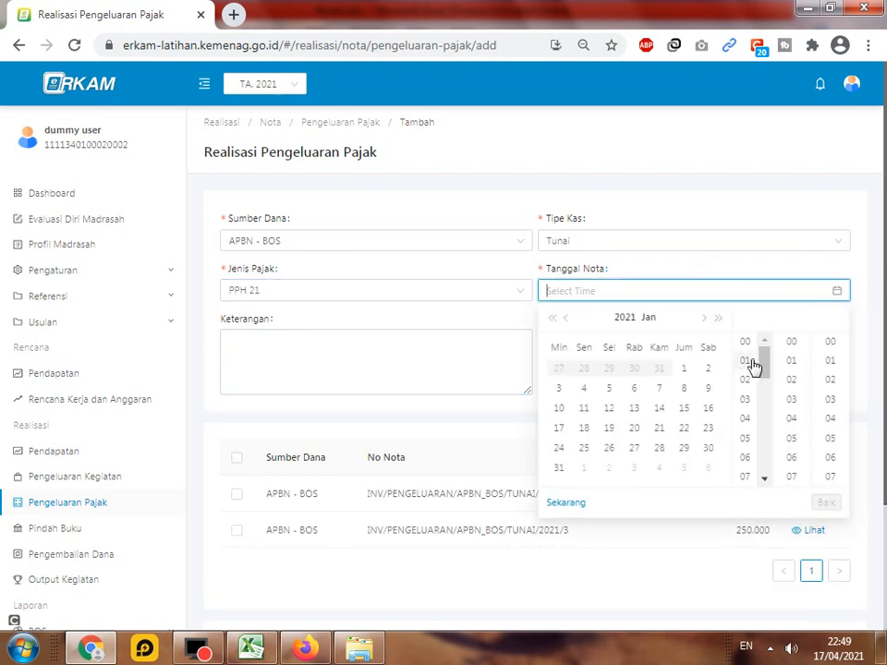
pyautogui.click(753, 367)
pyautogui.click(274, 351)
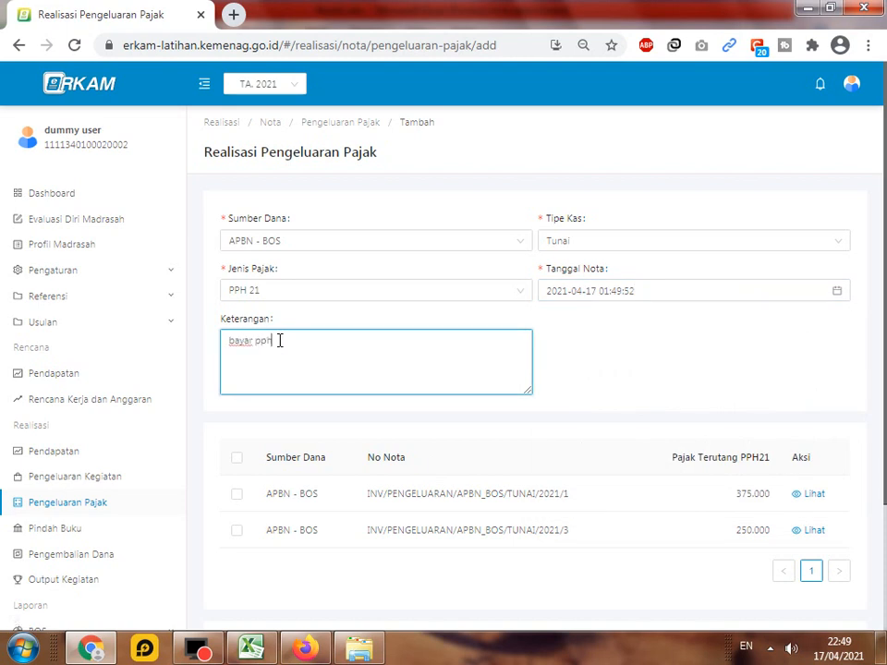
pyautogui.click(236, 458)
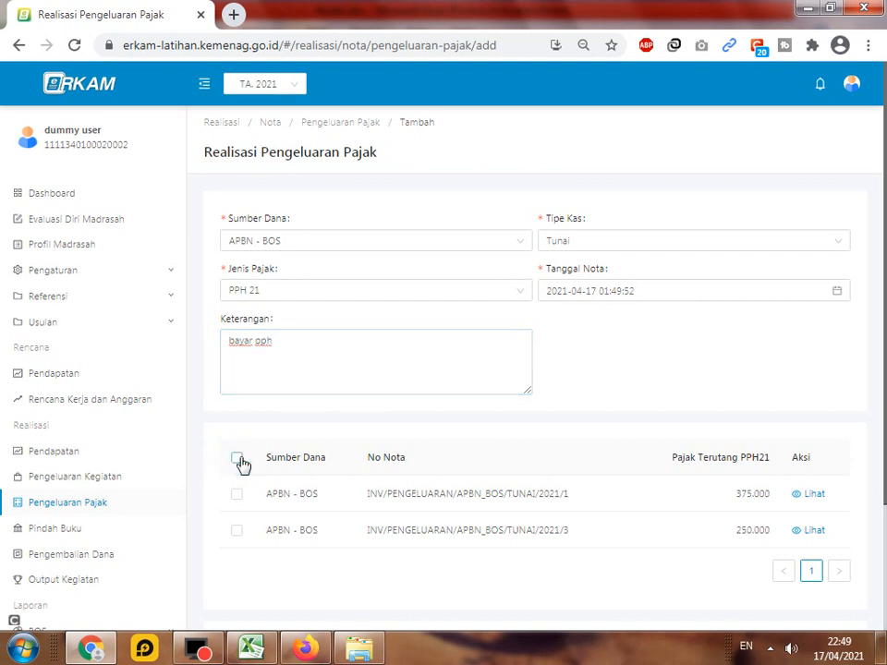
pyautogui.scroll(-1, 578, 476)
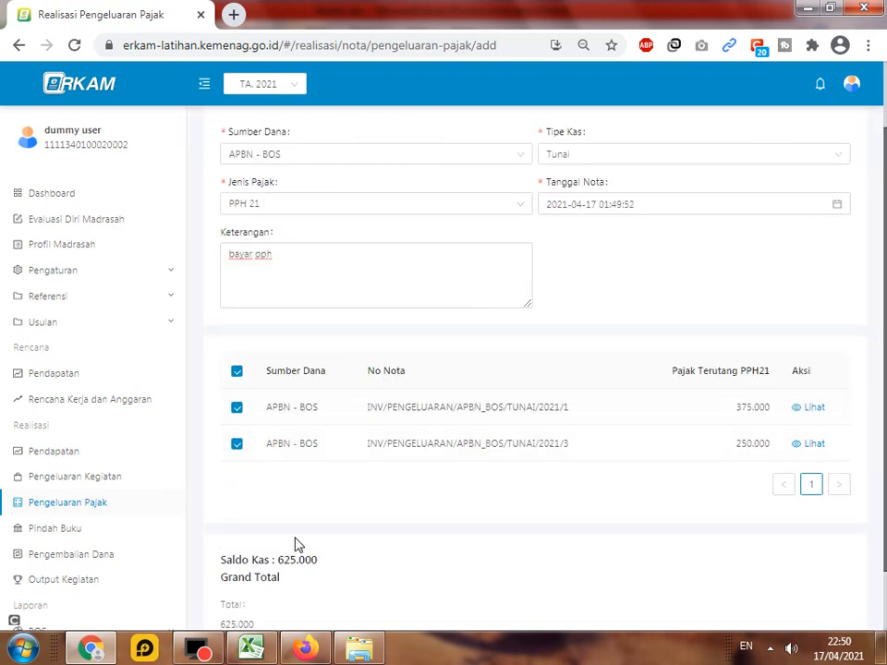
# Enter =SUM(G13) in cell G14 of the Excel sheet, and view the PPH note's Grand Total in Chrome
pyautogui.click(250, 649)
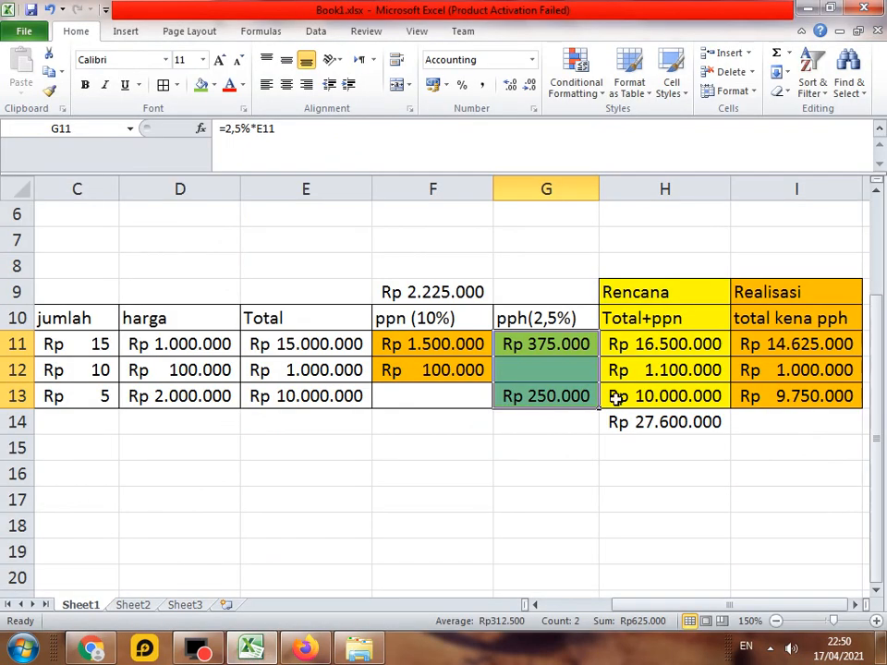
pyautogui.click(534, 394)
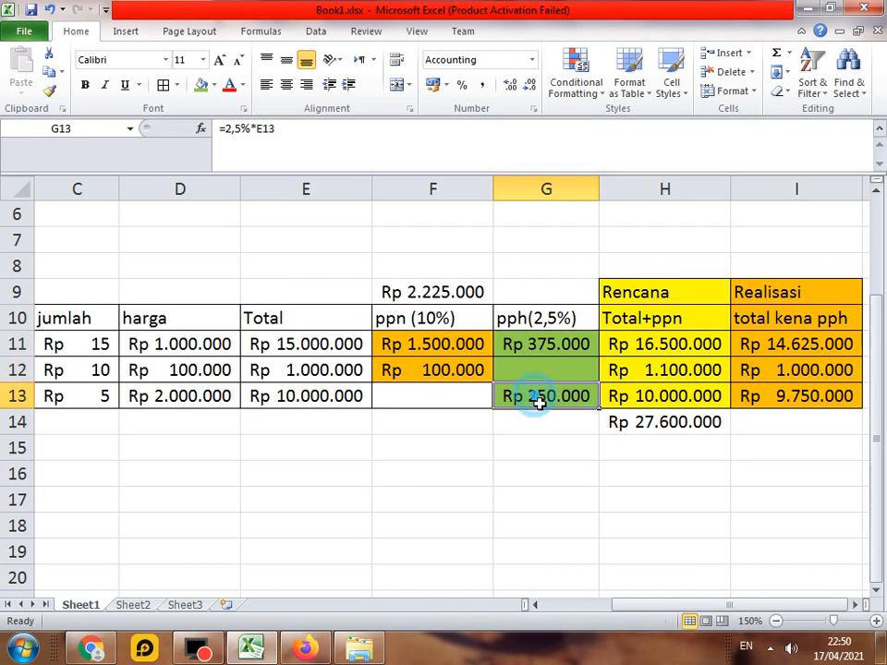
pyautogui.click(546, 423)
pyautogui.click(778, 54)
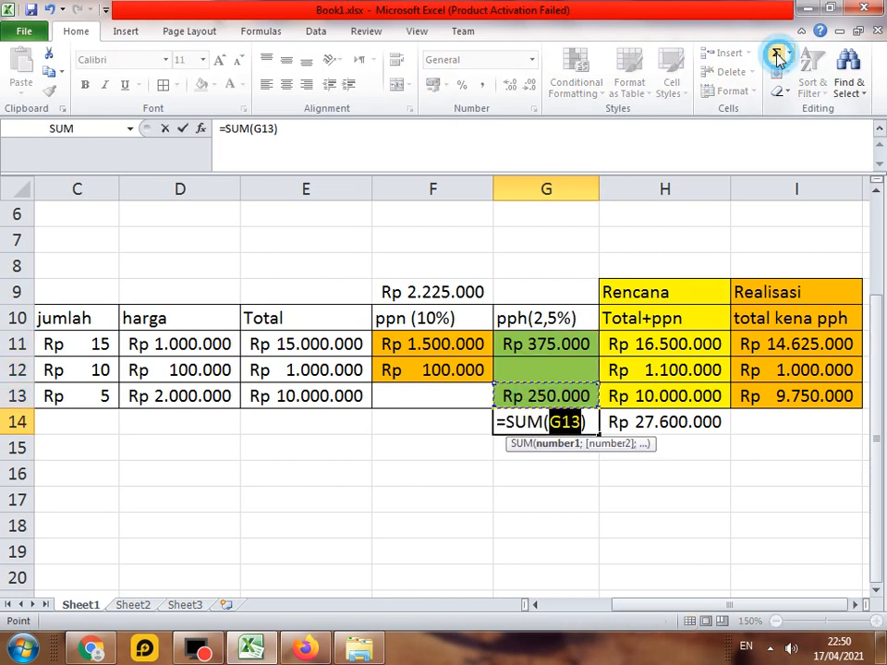
pyautogui.press('Return')
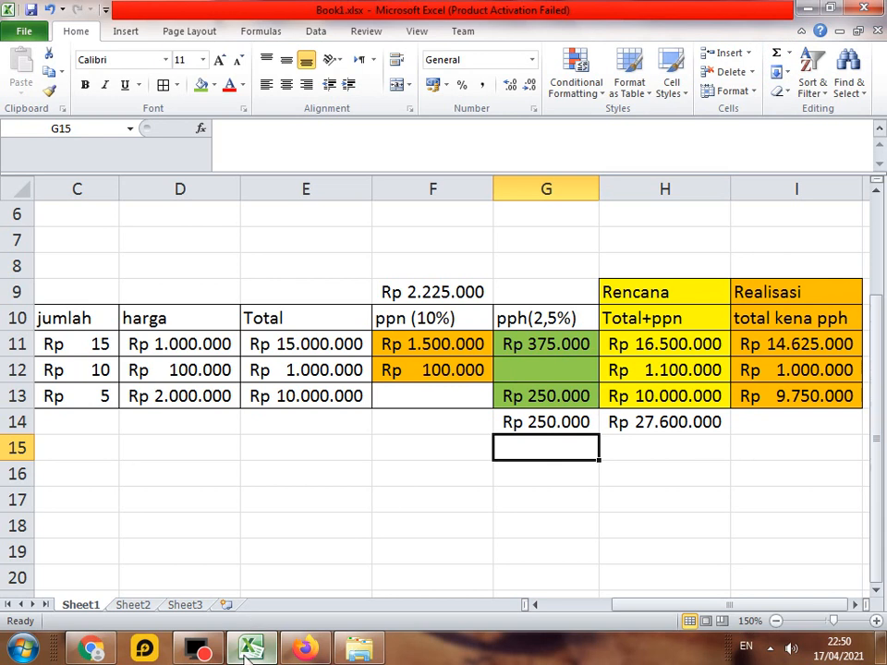
pyautogui.hotkey('alt', 'Tab')
pyautogui.scroll(-1, 342, 543)
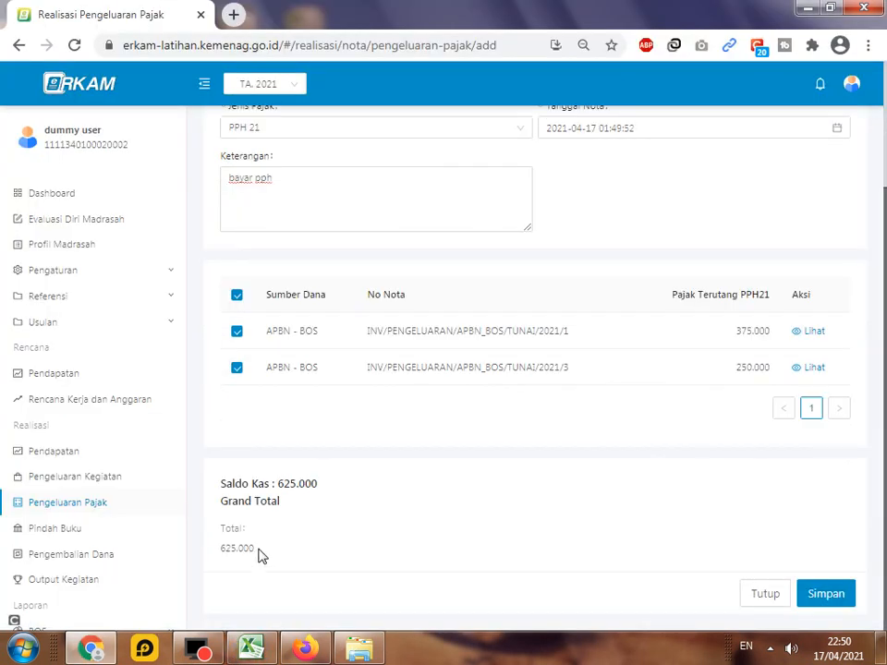
# Extend the sum in Excel cell G14 to cover the whole PPH range G11:G13
pyautogui.click(305, 649)
pyautogui.click(305, 649)
pyautogui.click(255, 650)
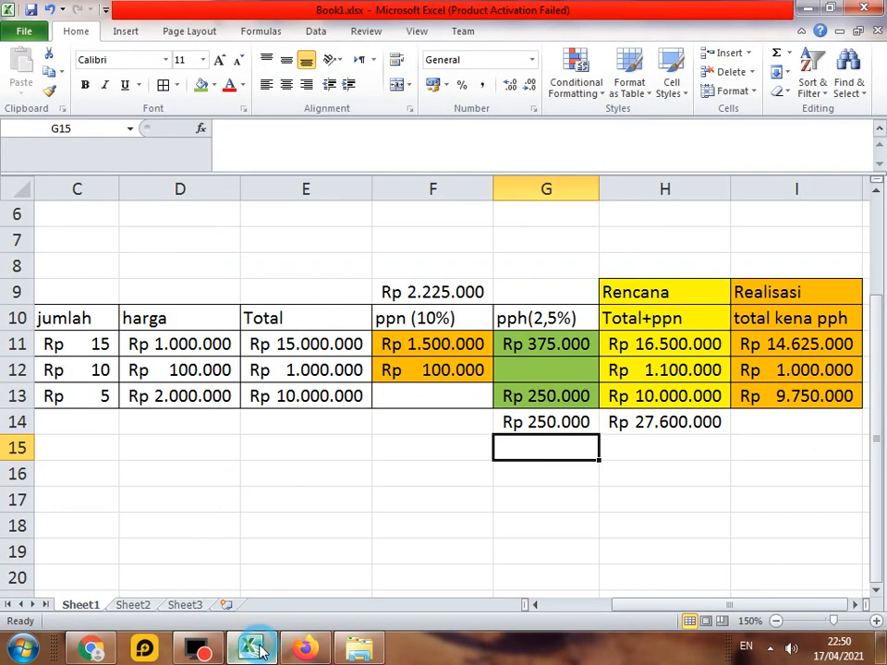
pyautogui.click(541, 425)
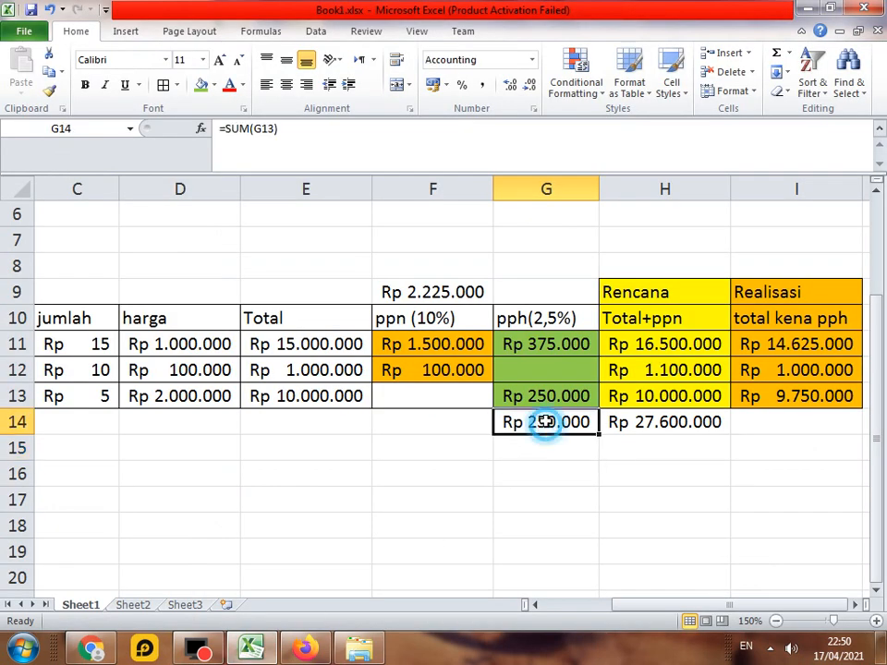
pyautogui.click(277, 135)
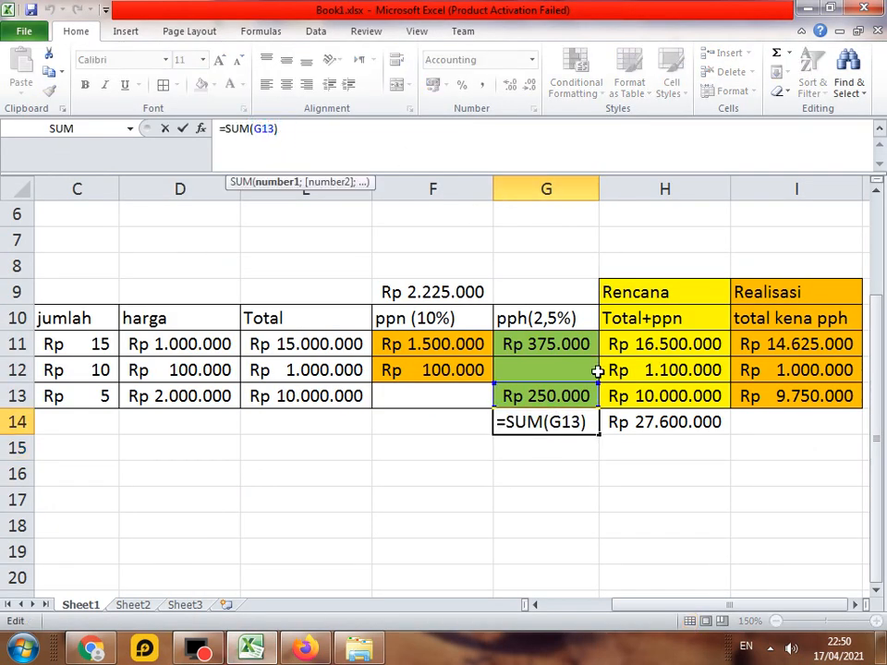
pyautogui.moveTo(592, 393); pyautogui.dragTo(593, 341)
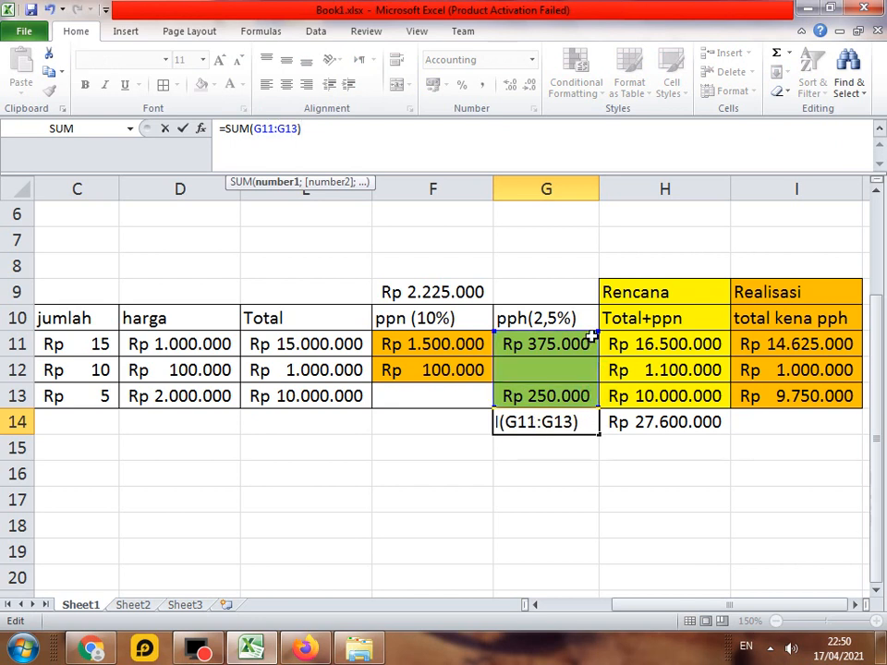
pyautogui.press('Return')
# Compare the PPH note's Total with the Saldo Kas in Chrome, and save the note
pyautogui.click(91, 649)
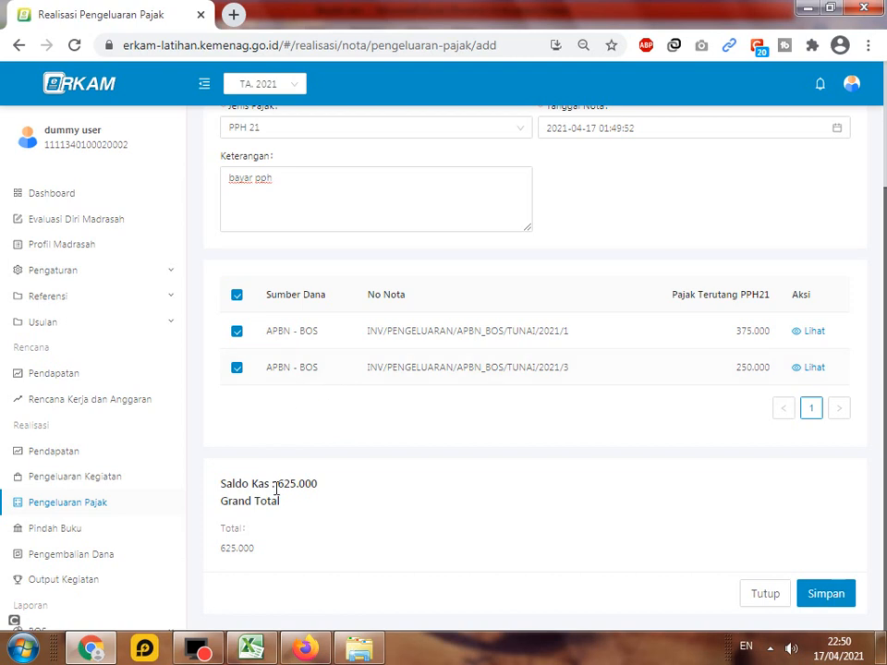
pyautogui.doubleClick(244, 549)
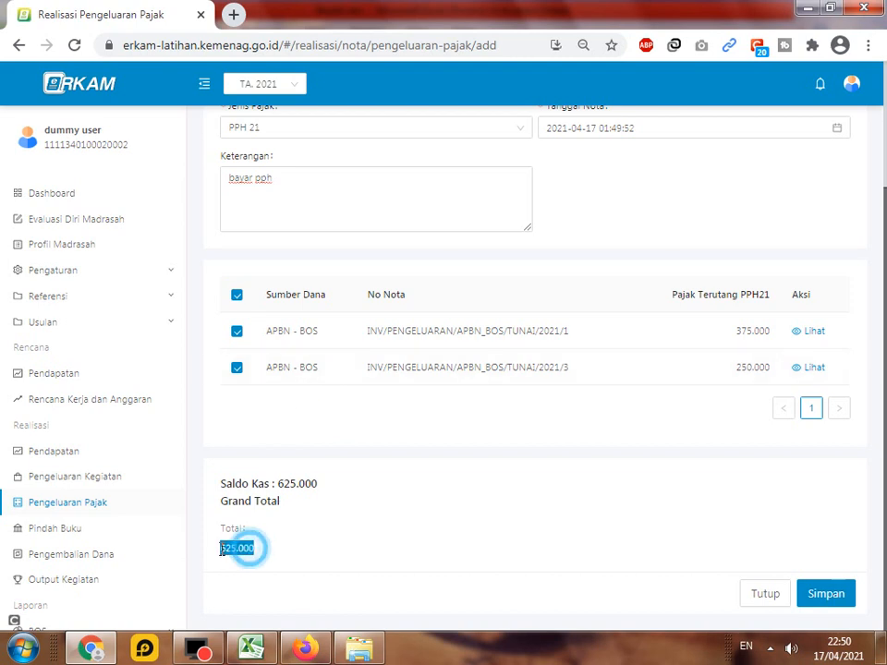
pyautogui.doubleClick(297, 483)
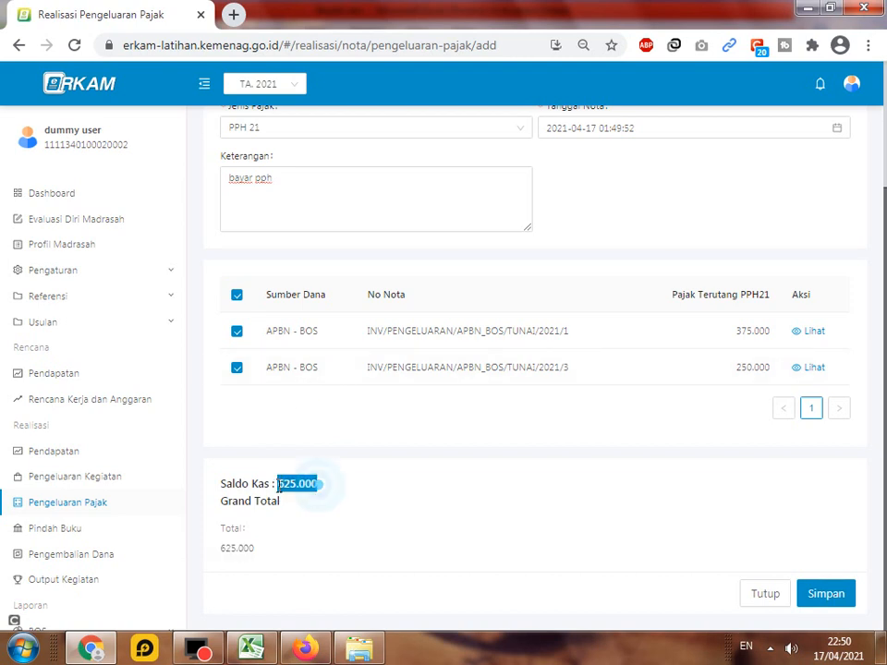
pyautogui.click(837, 594)
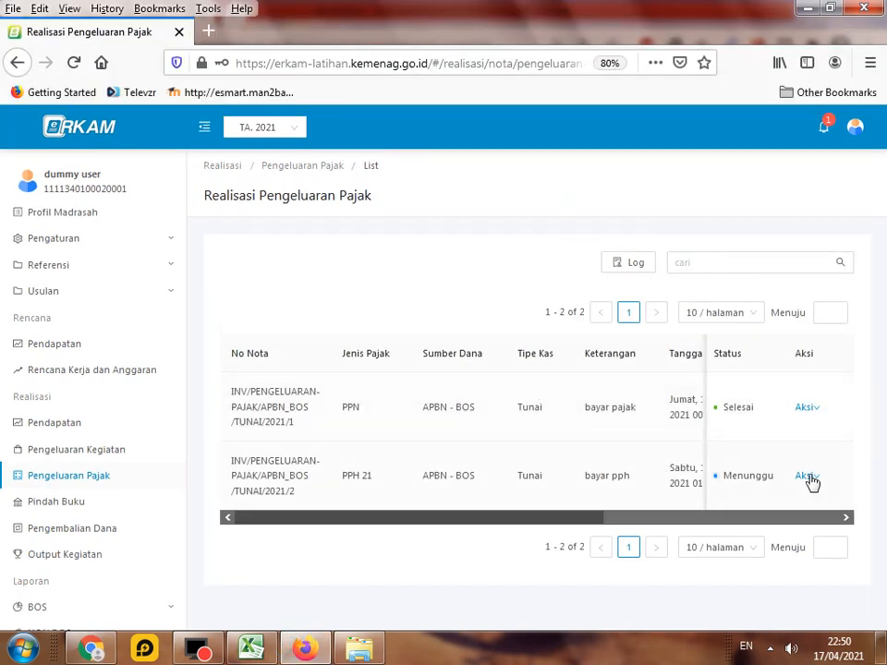
# Approve the pending PPH 21 tax expense note in Firefox
pyautogui.click(810, 476)
pyautogui.click(826, 501)
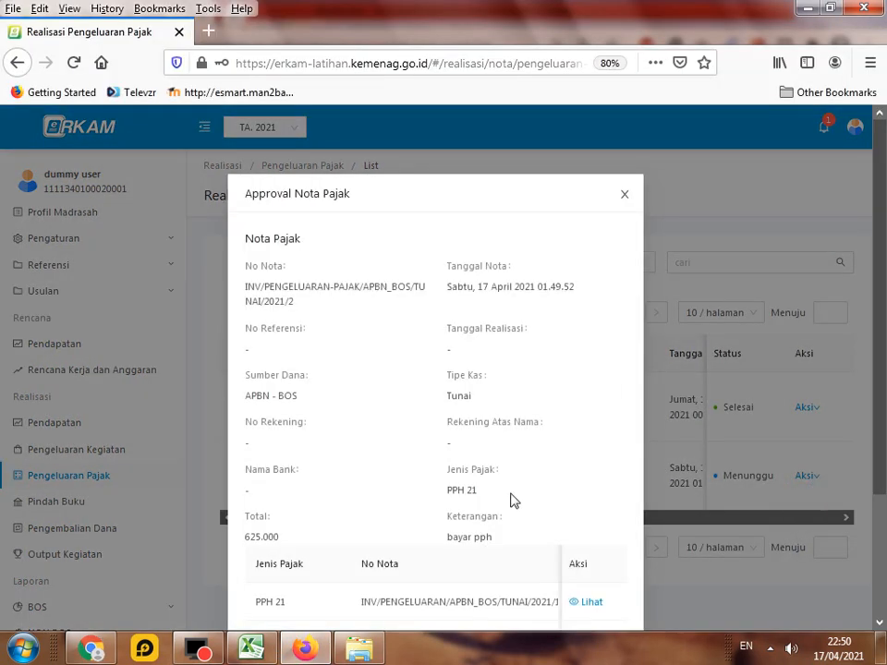
pyautogui.scroll(-4, 554, 546)
pyautogui.click(610, 602)
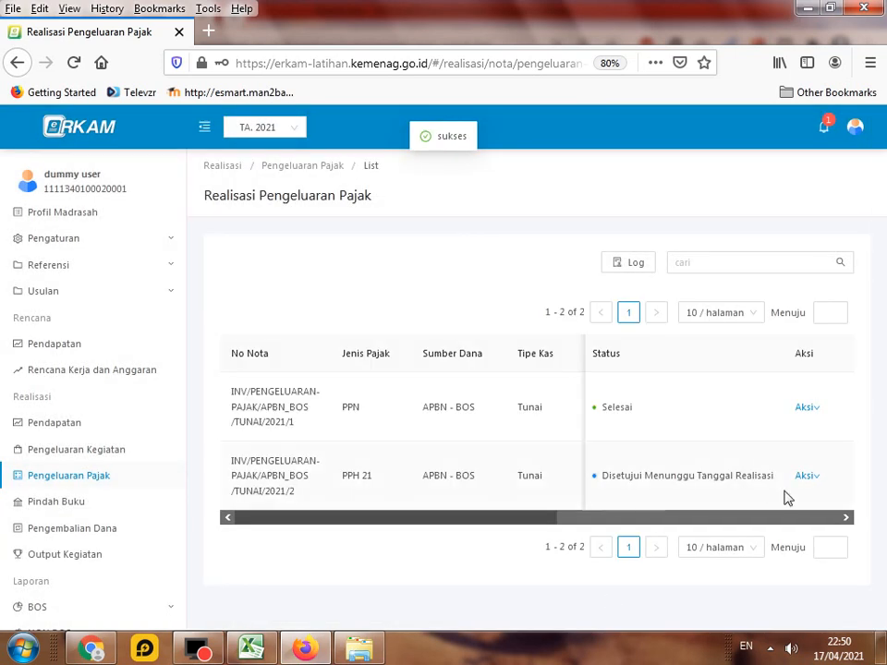
# In Chrome, realise the approved PPH 21 tax note with Tanggal Realisasi 17 April 2021 and No Referensi 5555, and save it
pyautogui.hotkey('alt', 'Tab')
pyautogui.click(807, 461)
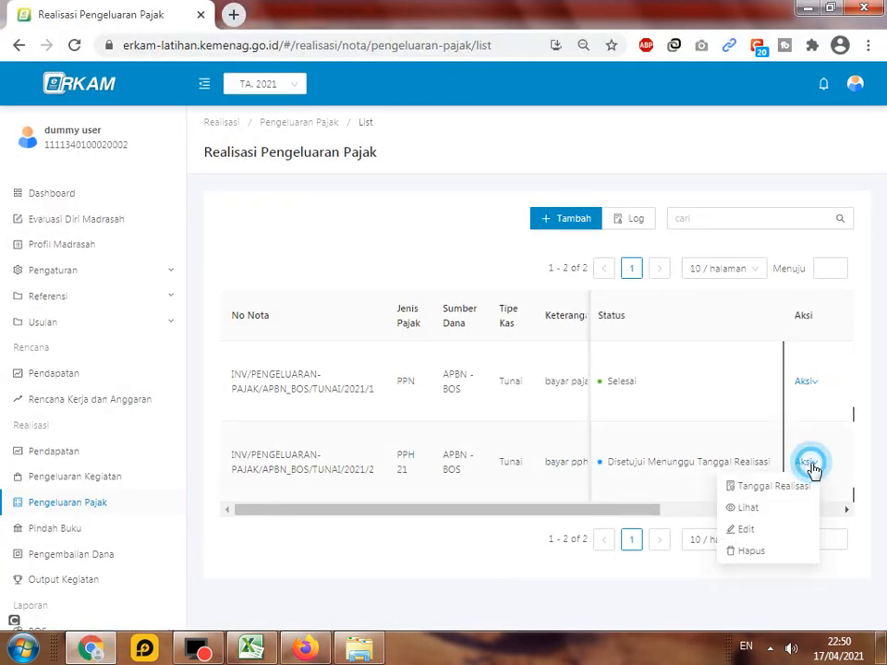
pyautogui.click(792, 485)
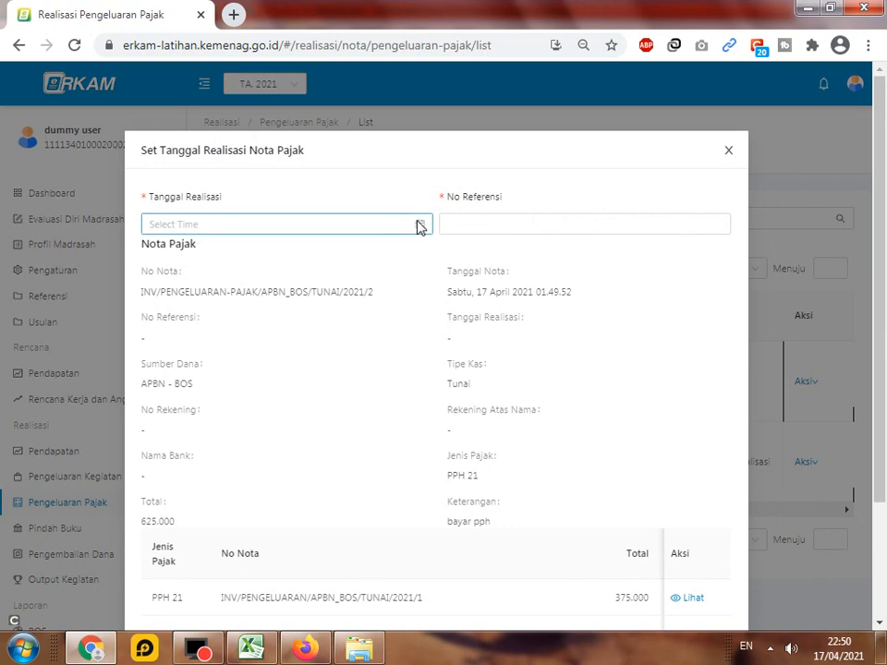
pyautogui.click(419, 224)
pyautogui.click(311, 341)
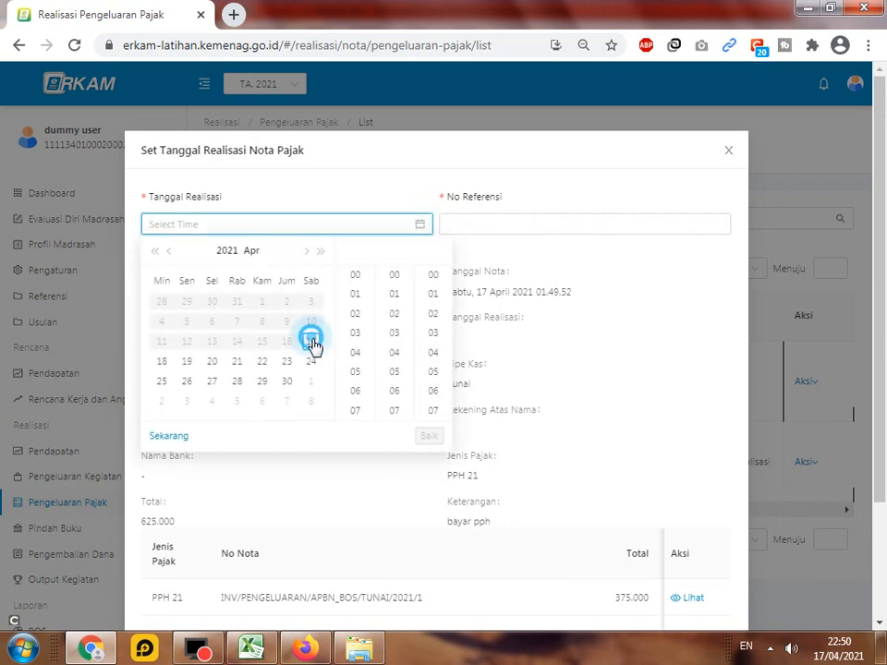
pyautogui.click(491, 224)
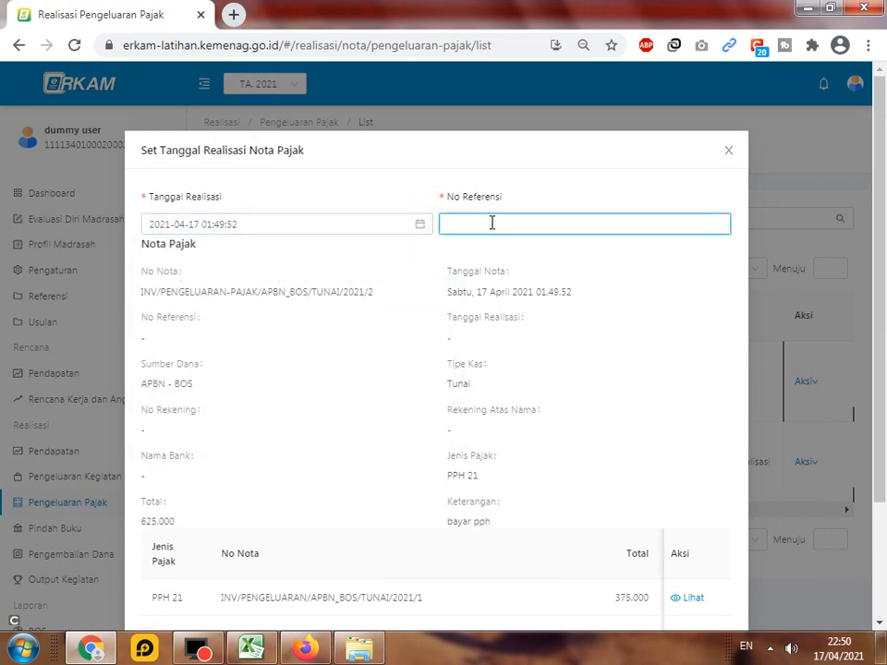
pyautogui.write('5555')
pyautogui.scroll(-2, 518, 333)
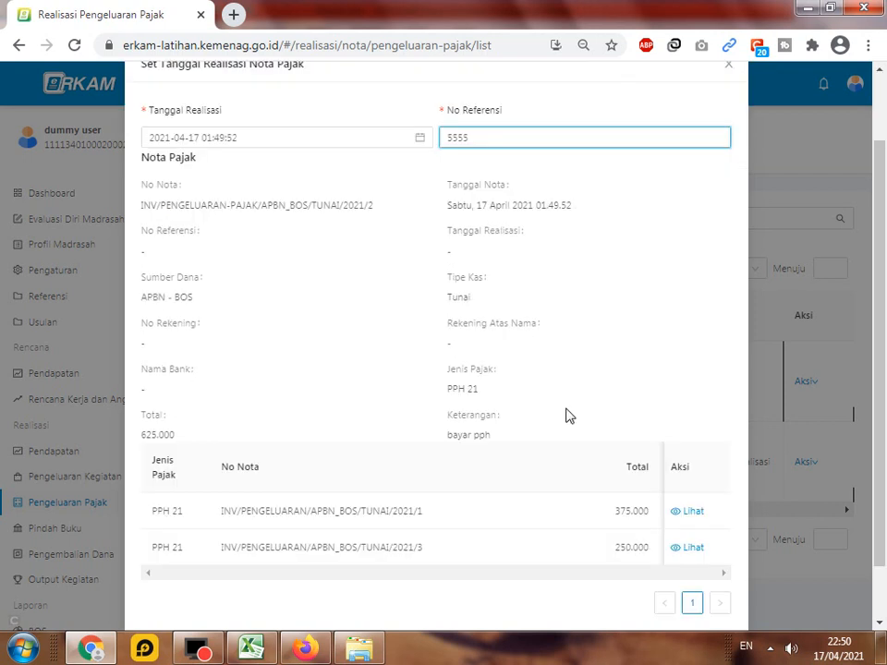
pyautogui.click(710, 605)
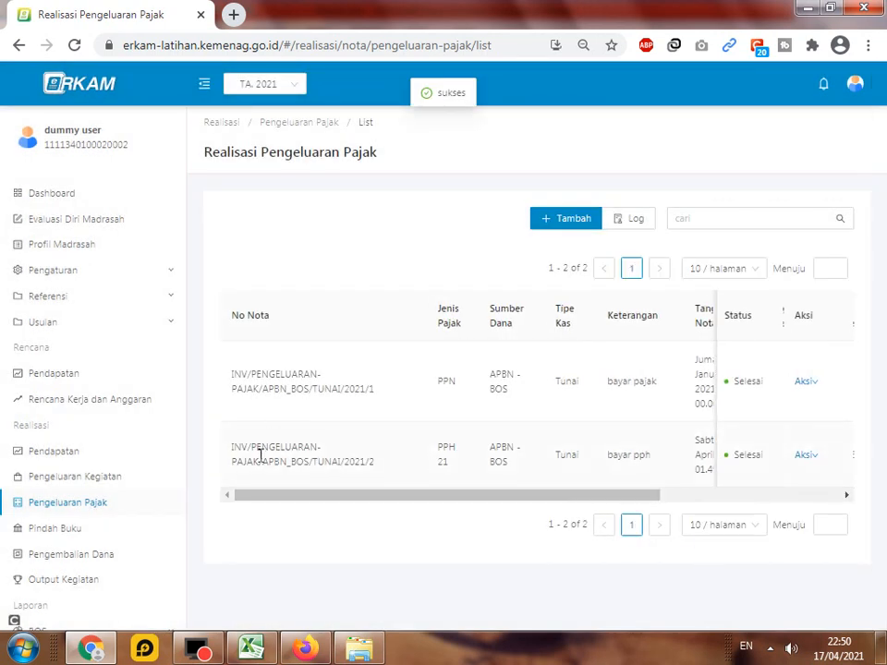
# Check the overall, Kas Tunai and APBN - BOS balances and Sisa under Realisasi Pendapatan
pyautogui.click(66, 452)
pyautogui.click(75, 475)
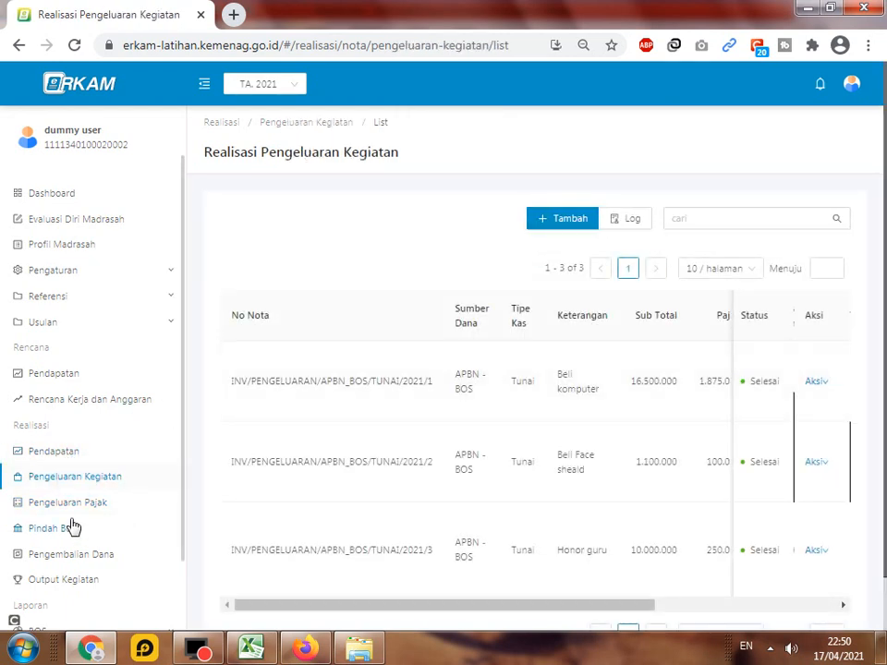
pyautogui.click(67, 478)
pyautogui.scroll(-1, 453, 427)
pyautogui.click(18, 452)
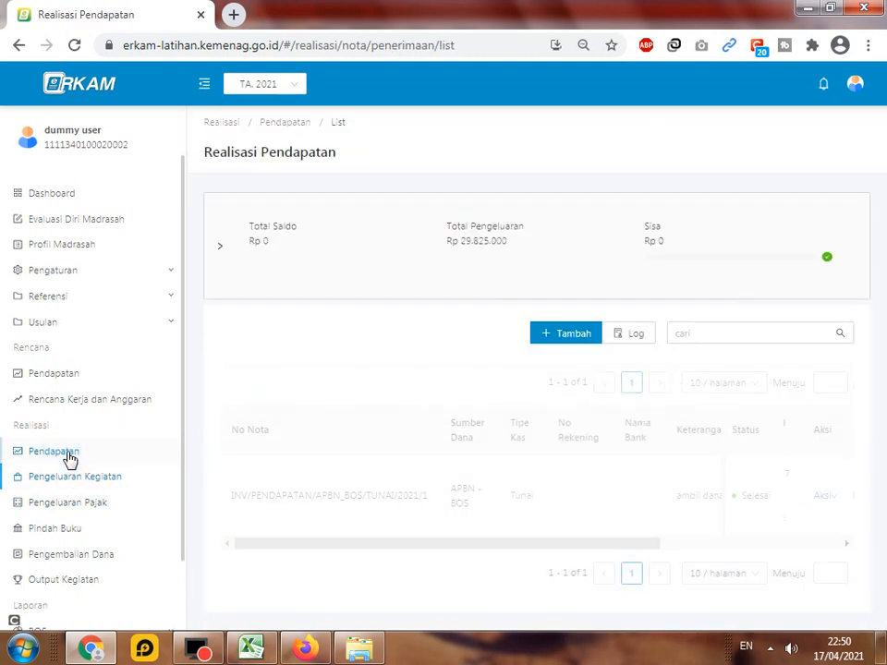
pyautogui.moveTo(646, 244); pyautogui.dragTo(745, 251)
pyautogui.click(745, 251)
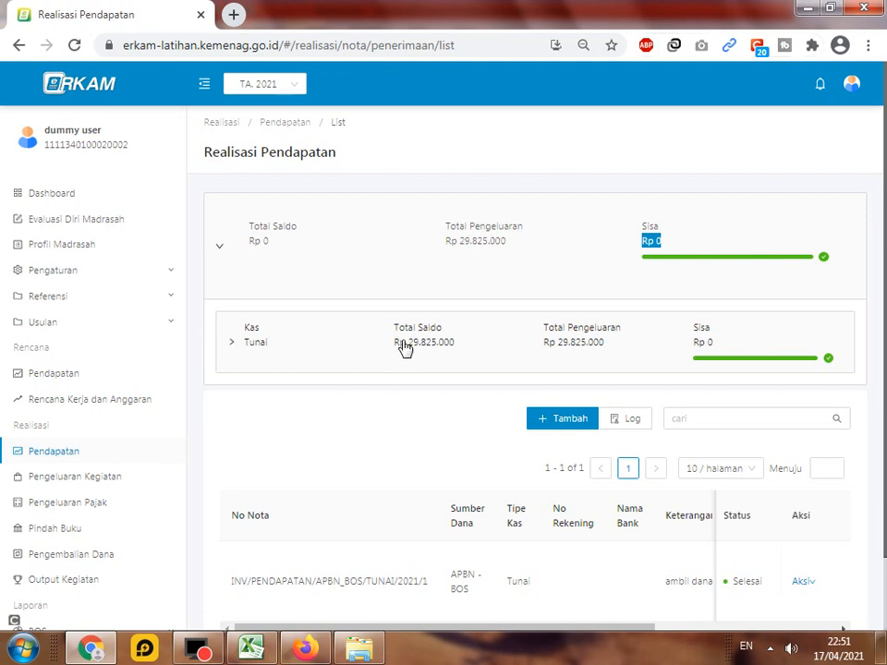
pyautogui.click(257, 357)
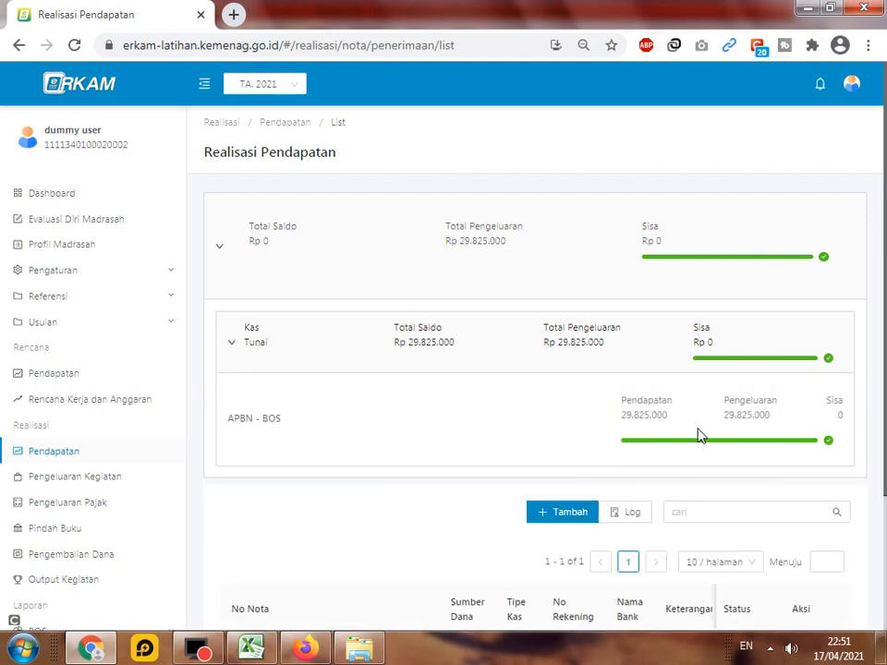
pyautogui.click(707, 343)
pyautogui.moveTo(708, 343); pyautogui.dragTo(674, 339)
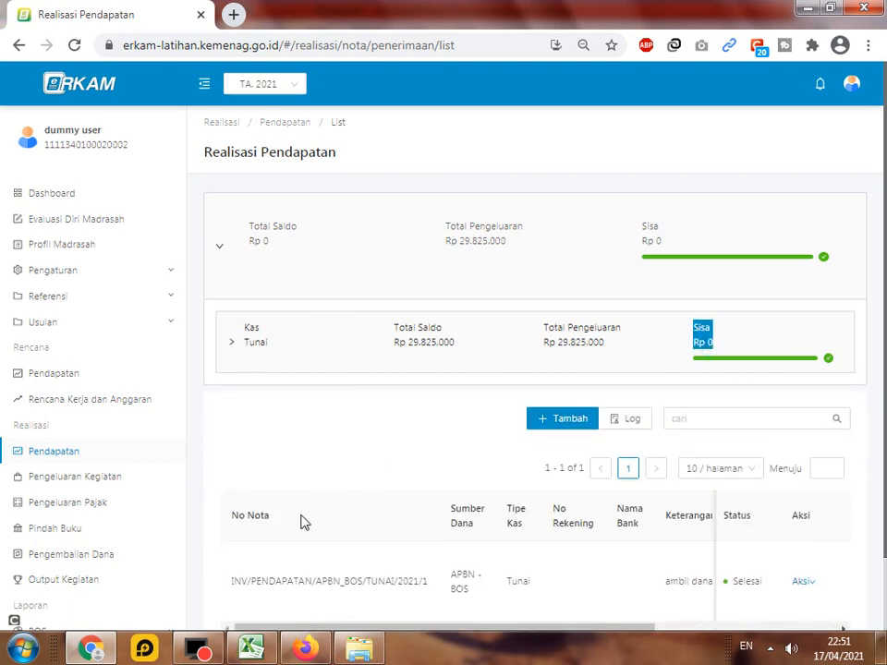
pyautogui.scroll(-2, 305, 523)
# Switch to the Excel workbook and review the PPN+PPH, PPN and PPH saja cases in the Pajak column
pyautogui.click(257, 648)
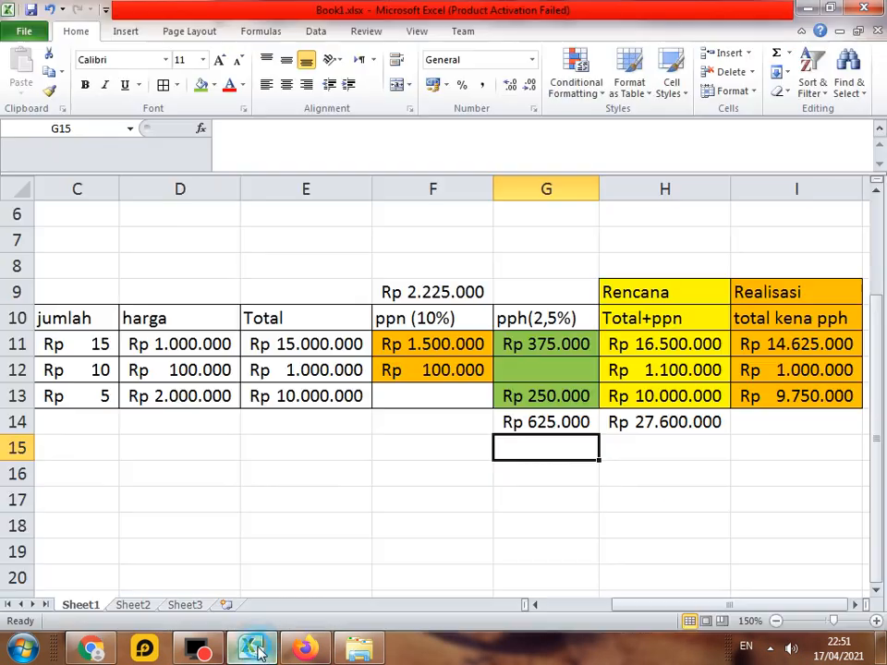
pyautogui.moveTo(248, 649)
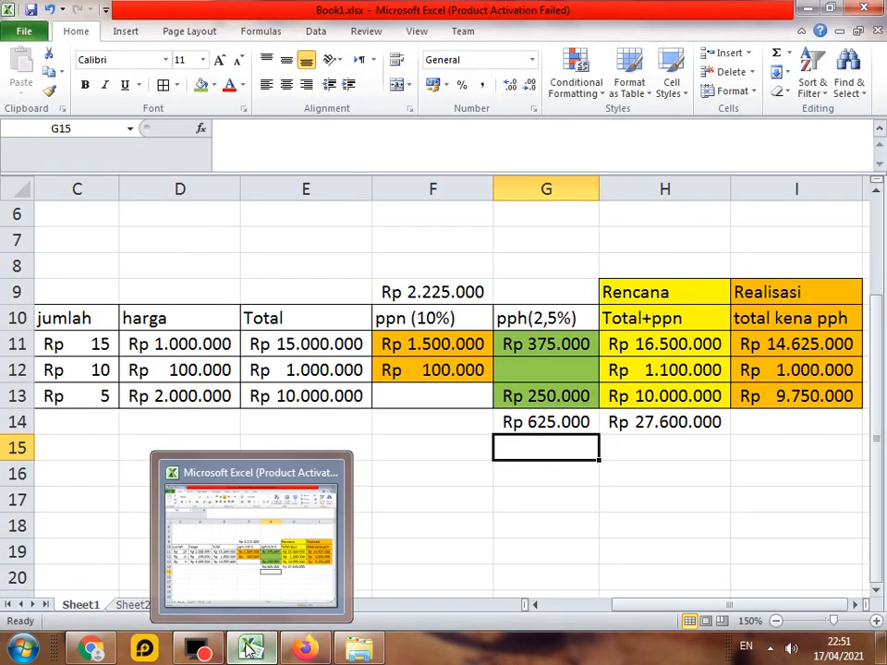
pyautogui.click(424, 508)
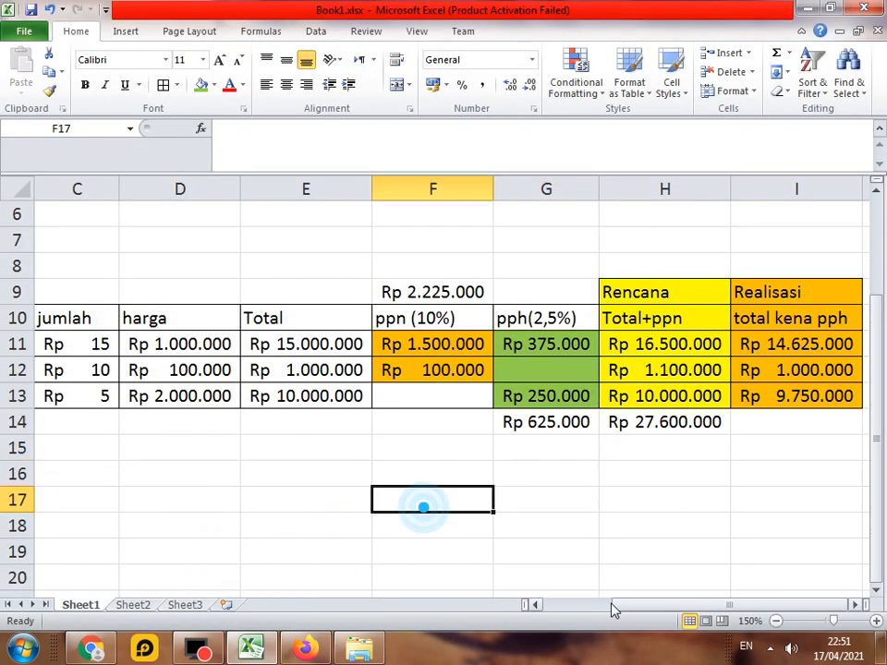
pyautogui.moveTo(628, 610); pyautogui.dragTo(564, 610)
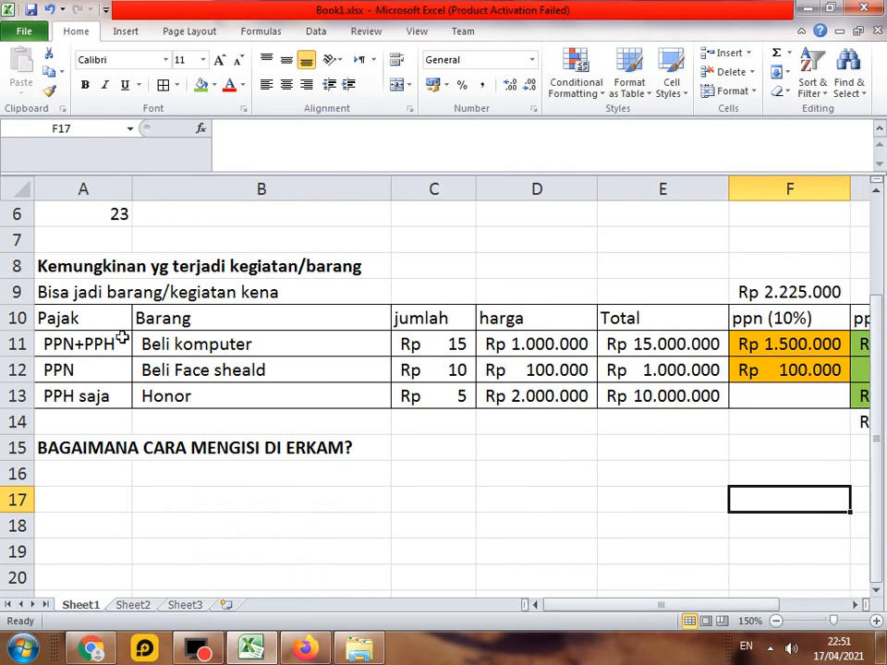
pyautogui.click(63, 370)
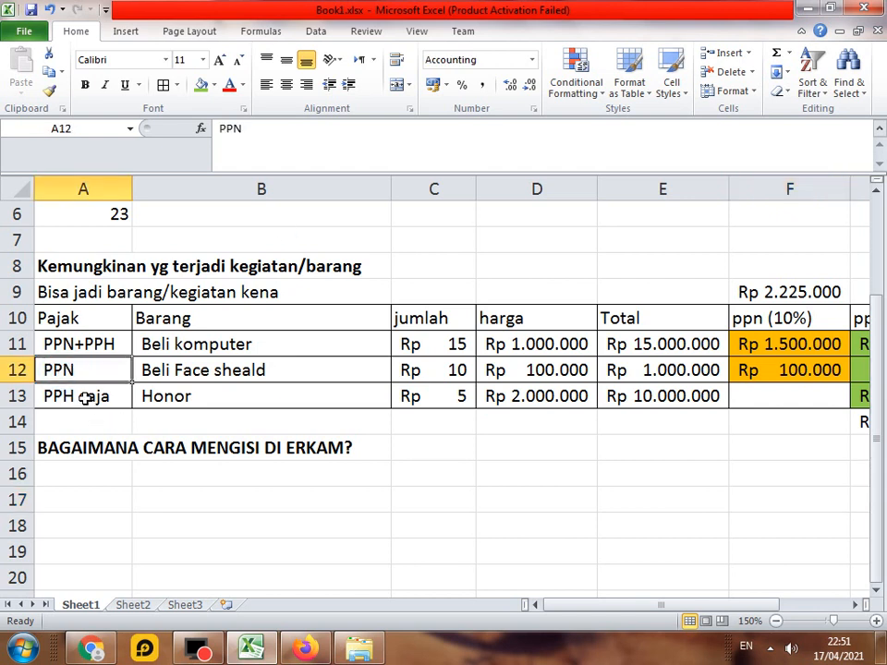
pyautogui.click(85, 399)
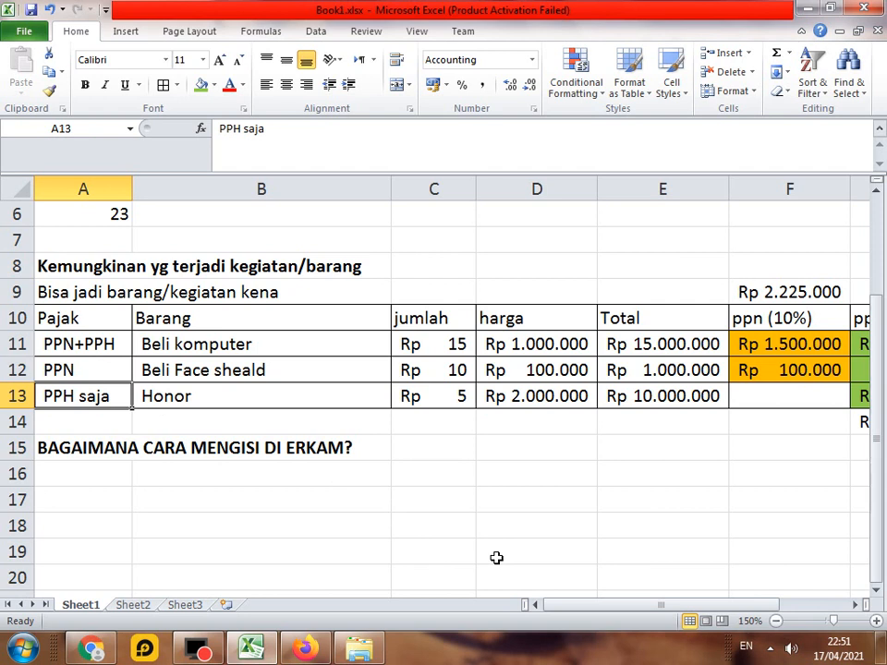
pyautogui.scroll(2, 317, 496)
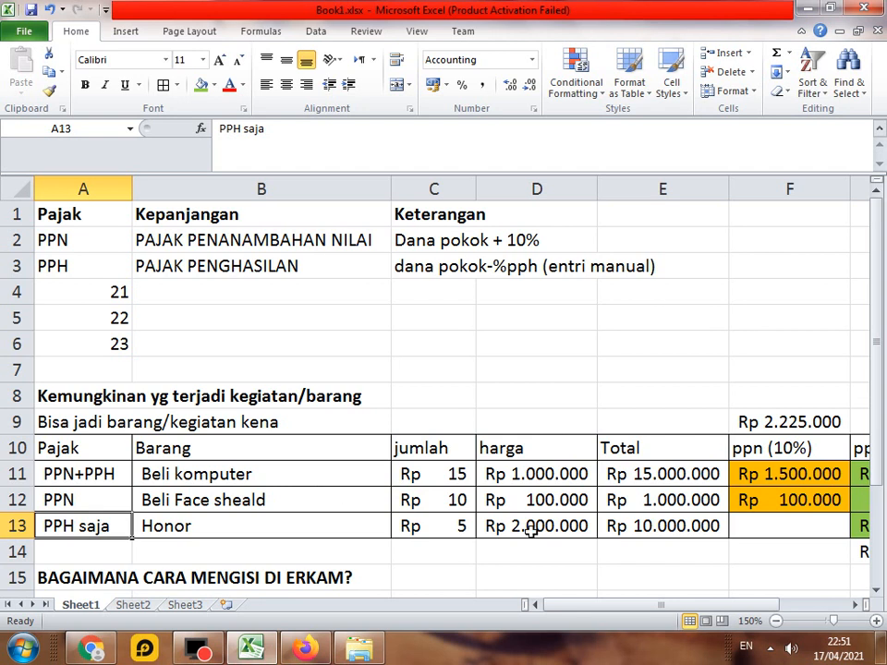
# Examine the Rencana column H9:H13 and how the computer row's plan amount relates to its Total and PPN
pyautogui.moveTo(582, 605); pyautogui.dragTo(652, 605)
pyautogui.moveTo(651, 419); pyautogui.dragTo(653, 527)
pyautogui.click(331, 473)
pyautogui.click(653, 474)
pyautogui.click(323, 475)
pyautogui.click(653, 476)
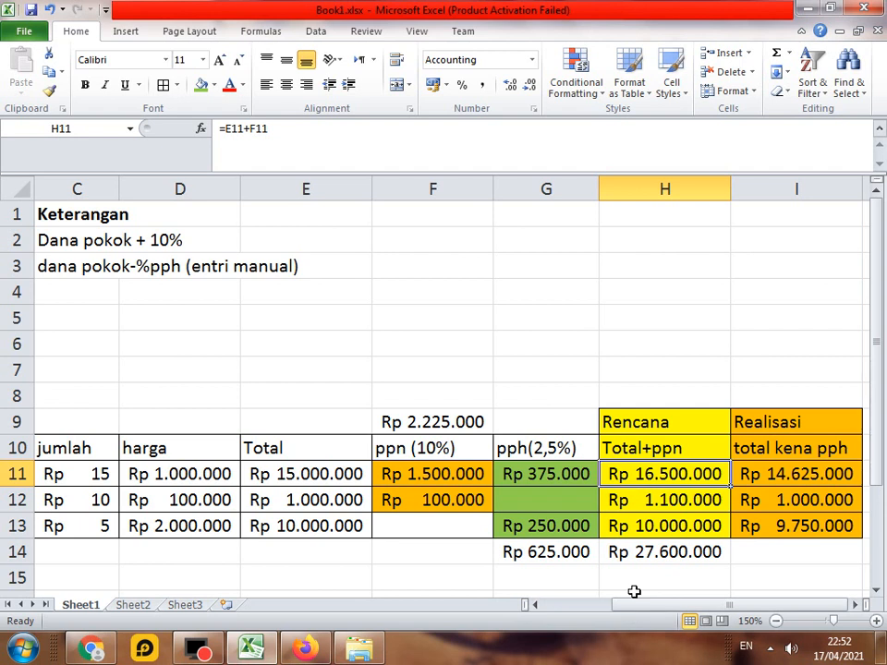
pyautogui.moveTo(652, 422); pyautogui.dragTo(654, 525)
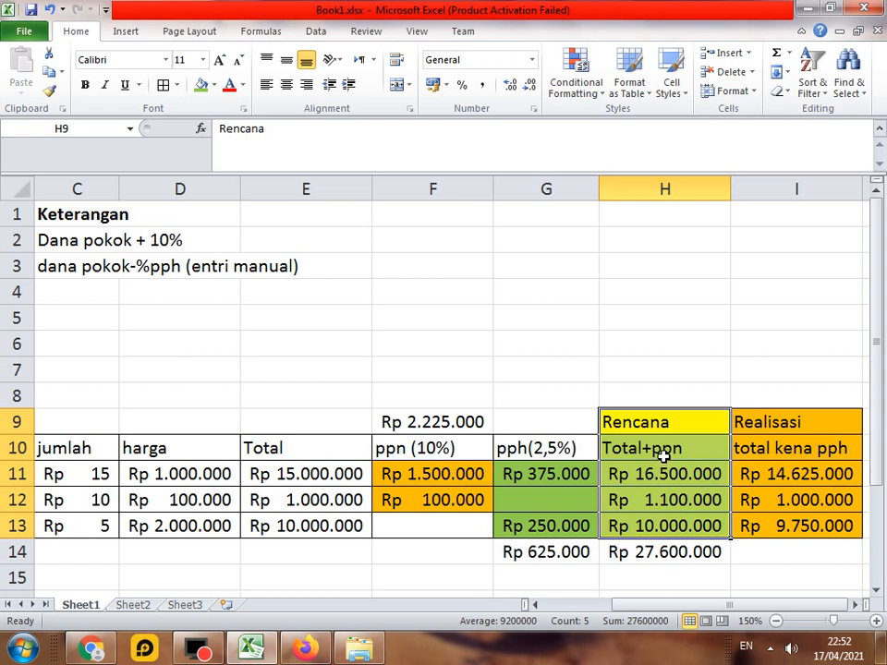
pyautogui.click(421, 475)
pyautogui.click(317, 475)
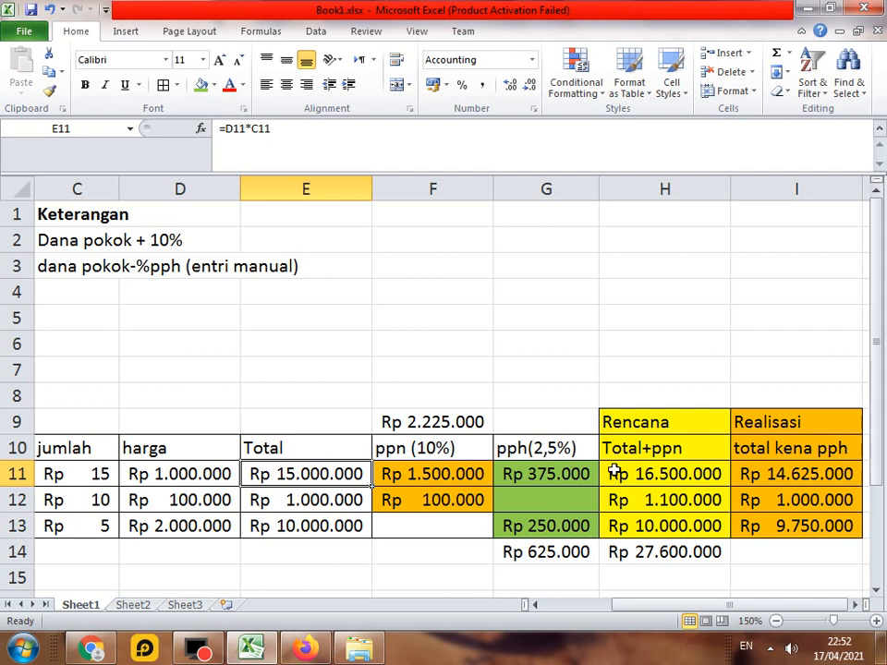
# Compare the computer row's Rencana amount in H11 with its Realisasi amount in I11 and the ppn (10%) column
pyautogui.moveTo(646, 608); pyautogui.dragTo(638, 614)
pyautogui.moveTo(647, 422); pyautogui.dragTo(652, 478)
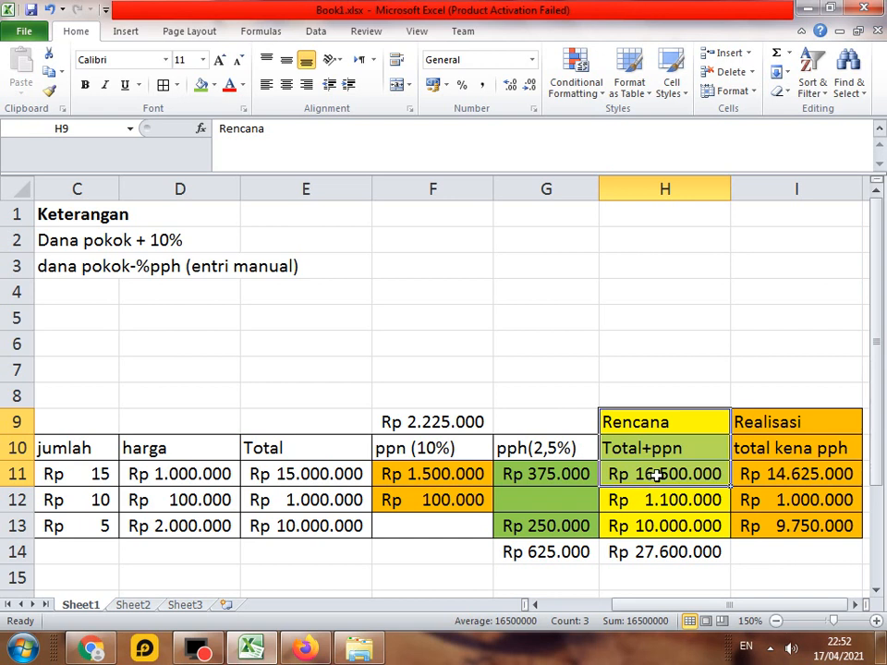
pyautogui.click(653, 476)
pyautogui.click(808, 473)
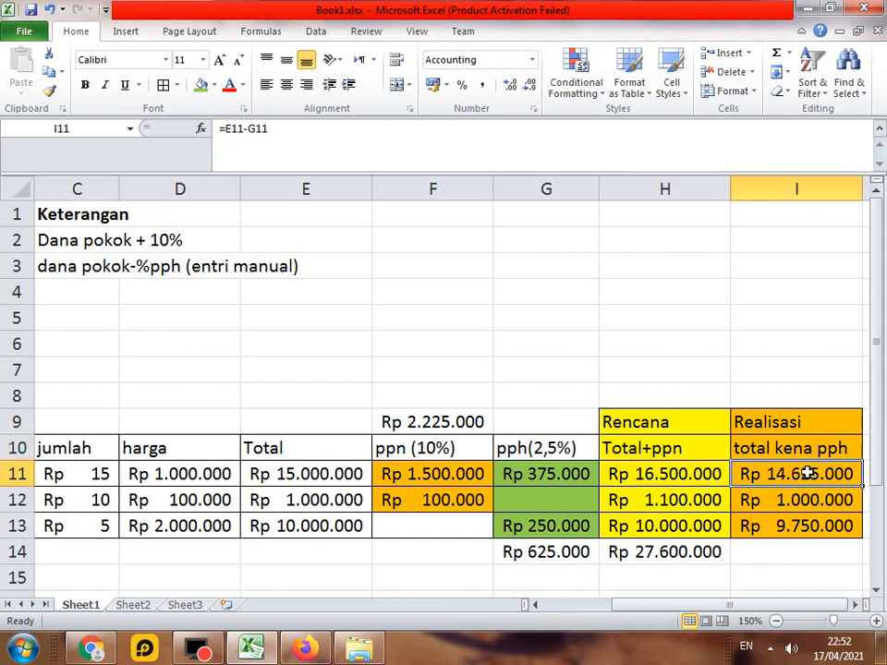
pyautogui.click(429, 448)
# Select the empty row 7 above the "Kemungkinan yg terjadi kegiatan/barang" heading
pyautogui.moveTo(651, 605); pyautogui.dragTo(354, 485)
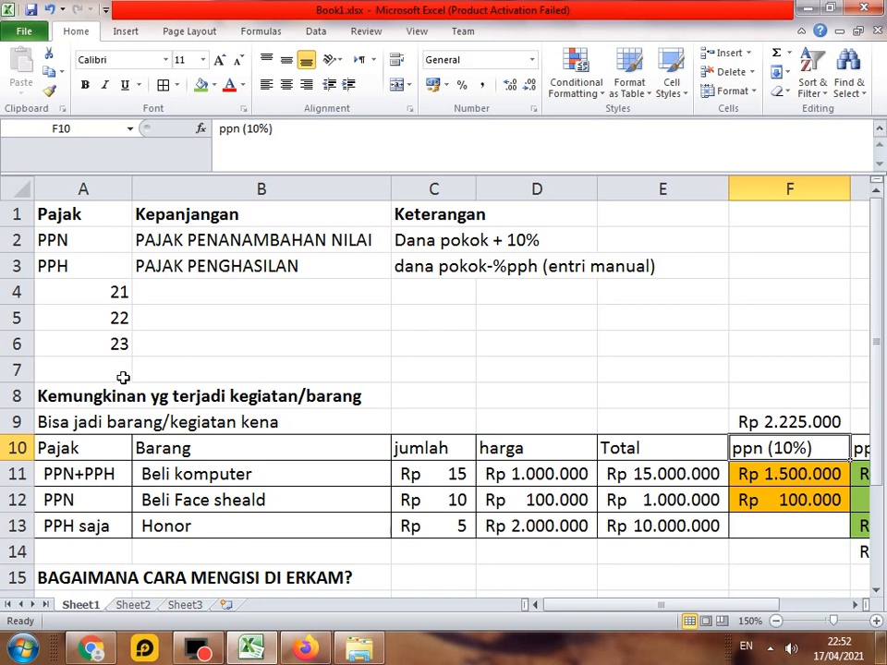
pyautogui.click(4, 368)
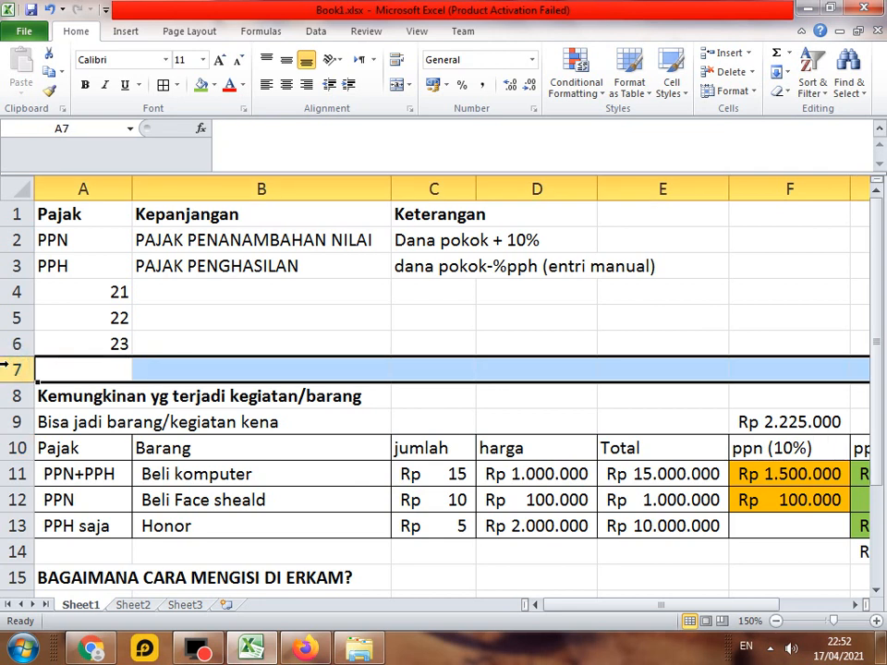